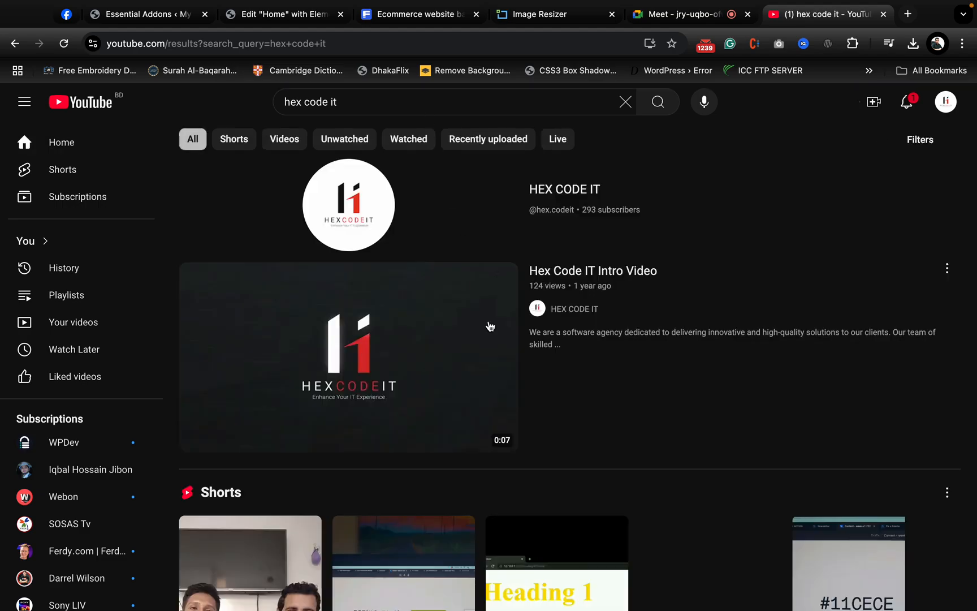
- Open the HEX CODE IT channel's playlists and look through the created playlists down to the end of the page
click(342, 168)
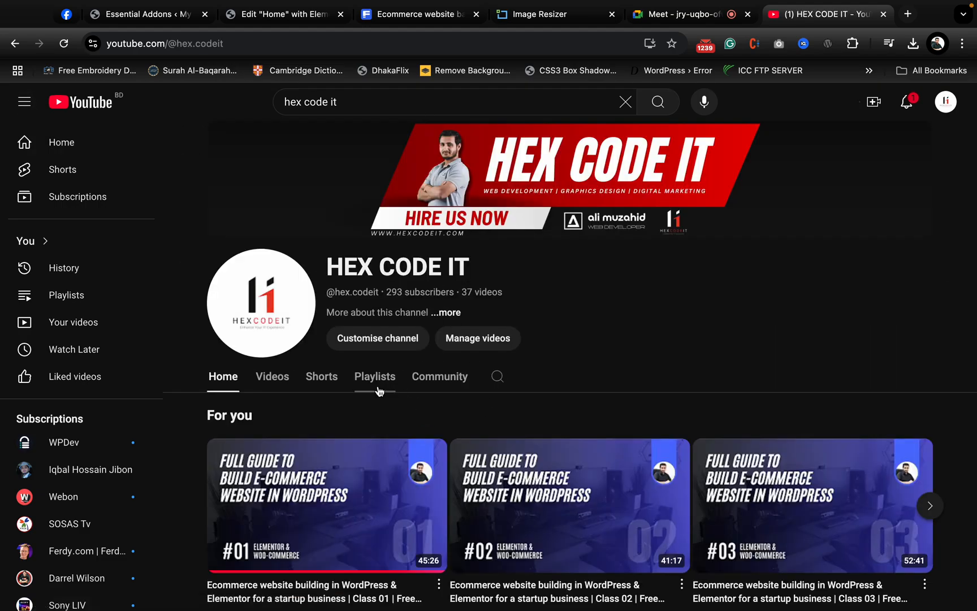
click(376, 378)
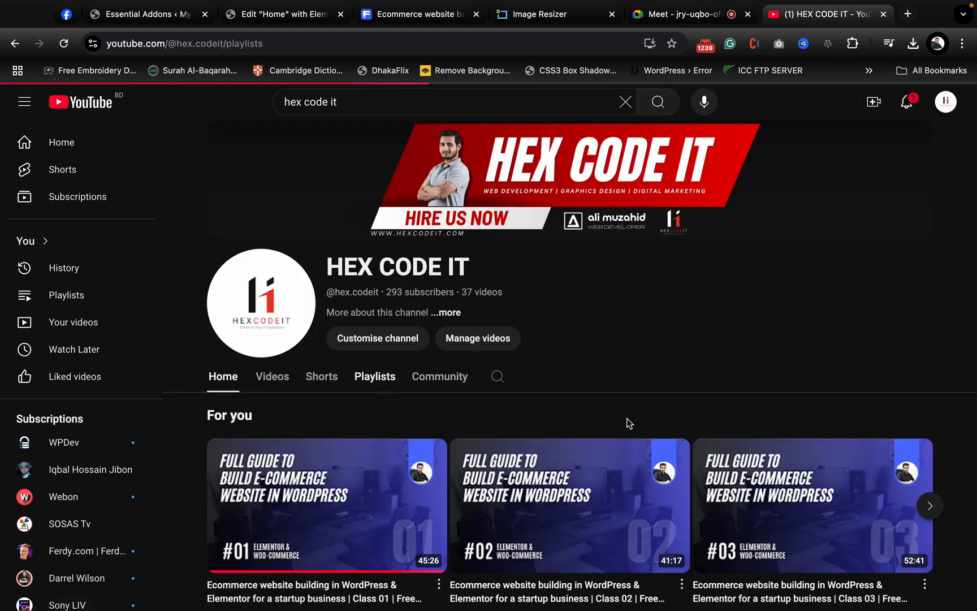
scroll(628, 423, down, 4)
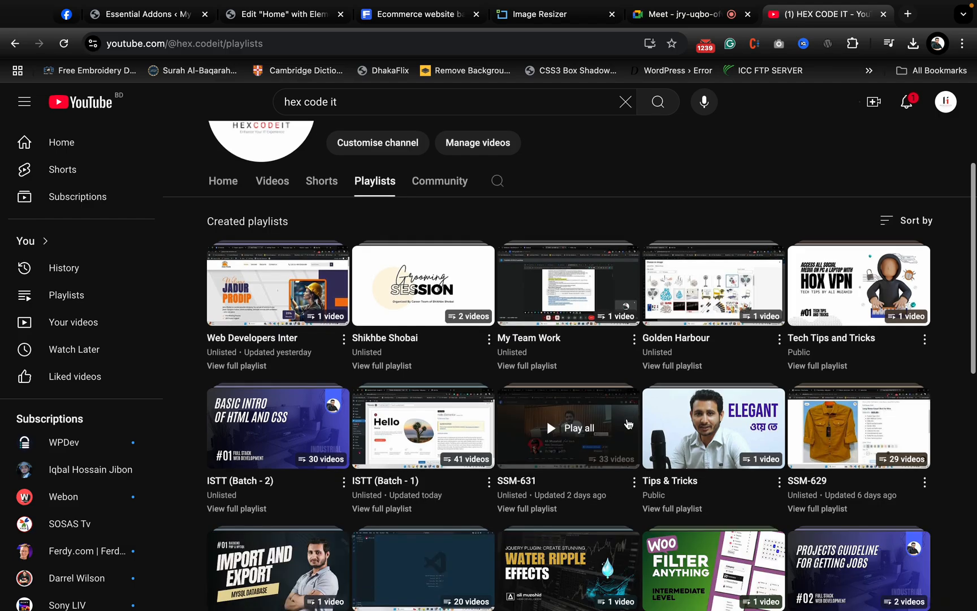
scroll(509, 399, down, 1)
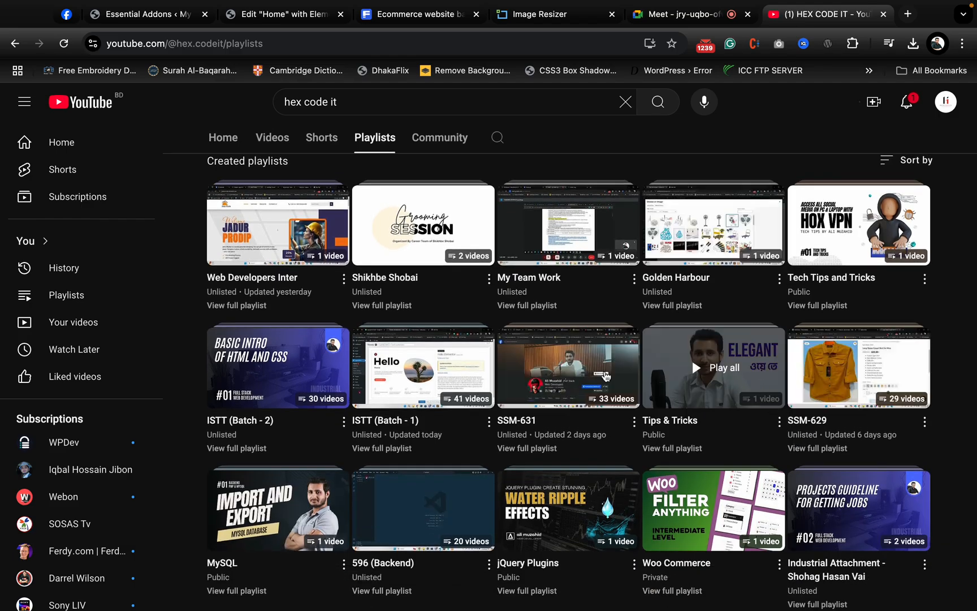
scroll(709, 399, down, 3)
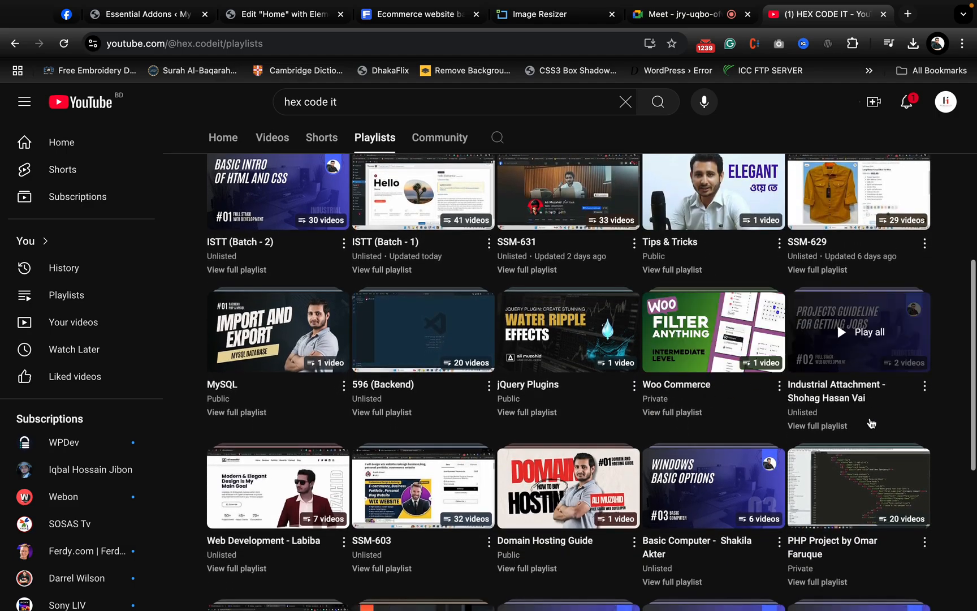
scroll(886, 433, down, 3)
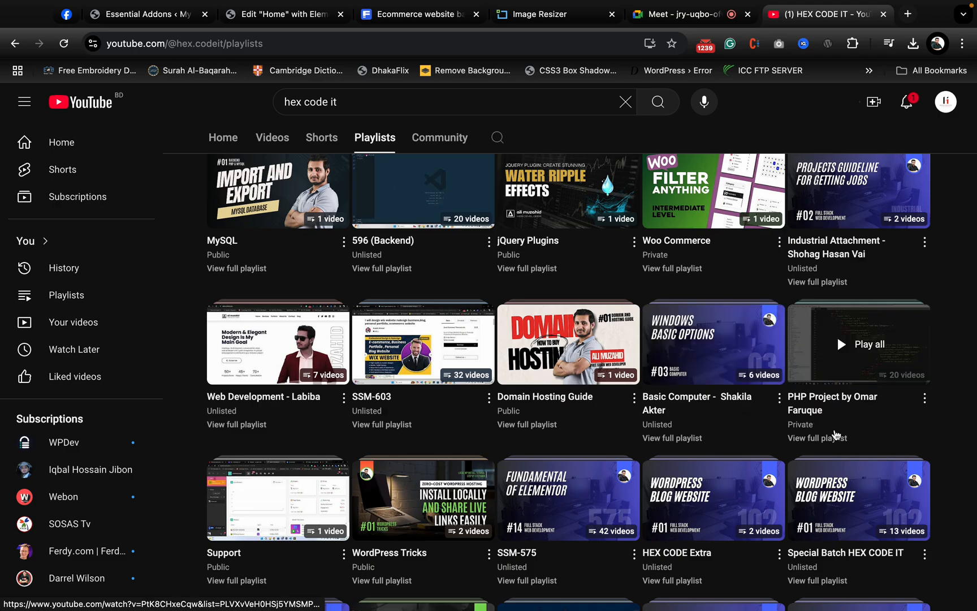
scroll(717, 437, down, 3)
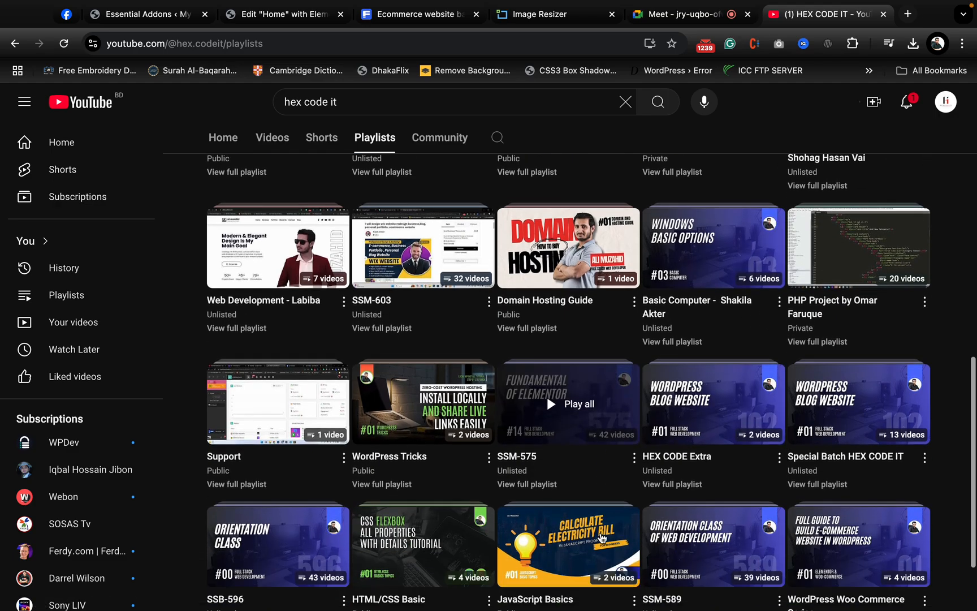
scroll(837, 498, down, 3)
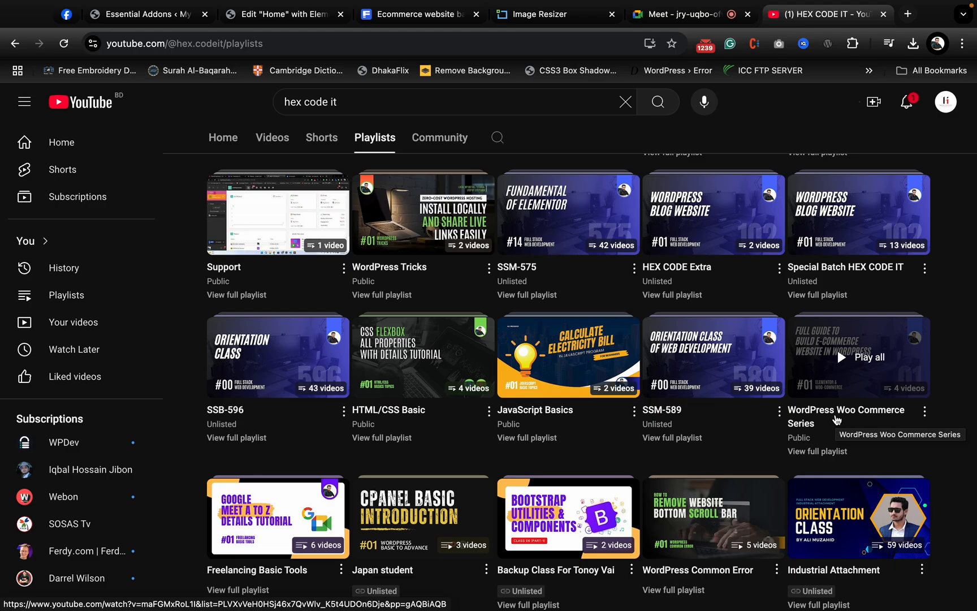
scroll(691, 347, down, 3)
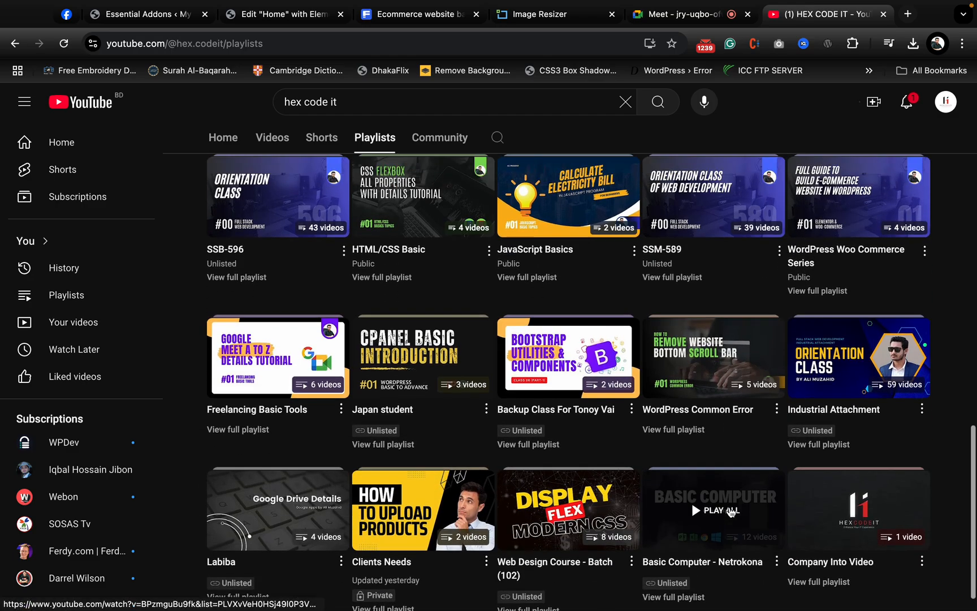
scroll(730, 512, down, 1)
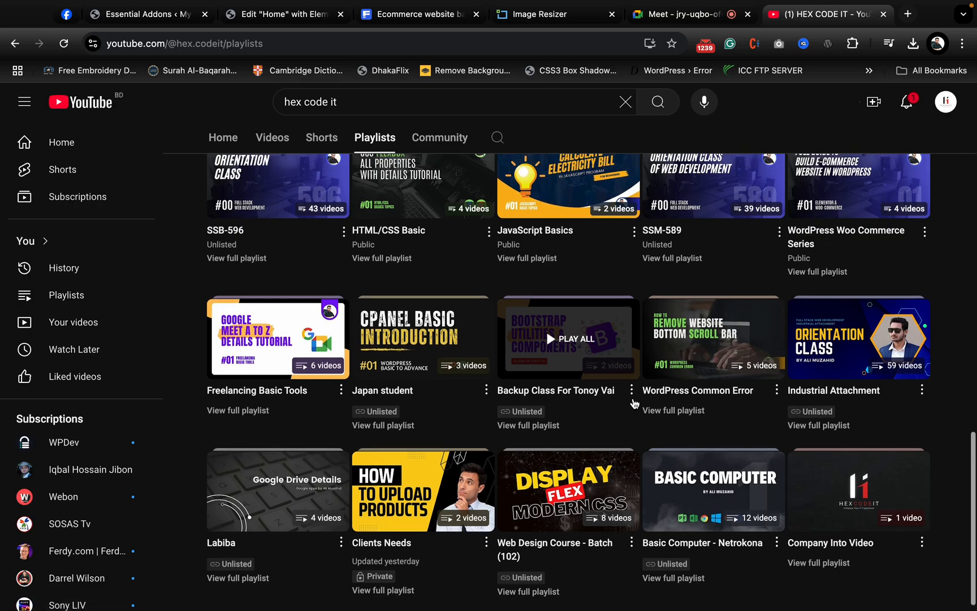
- Play the WordPress Common Error playlist, pause its first video, and examine the playlist's list of videos
click(709, 345)
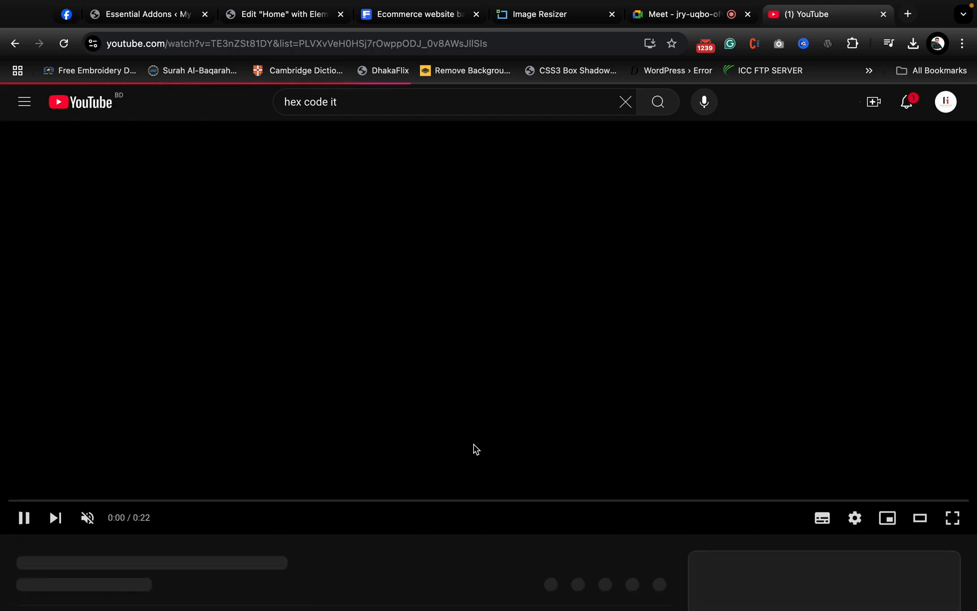
click(58, 517)
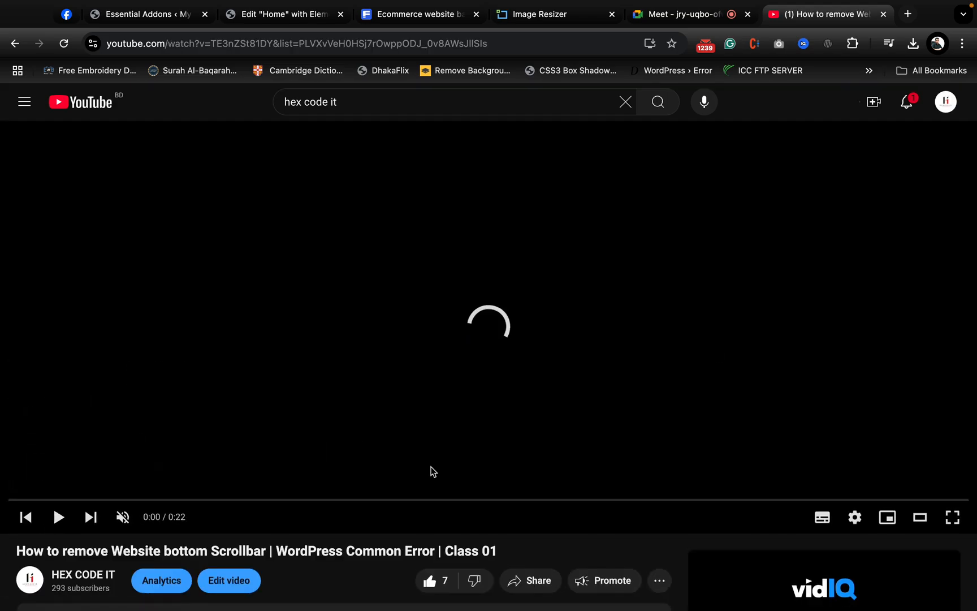
scroll(433, 471, down, 10)
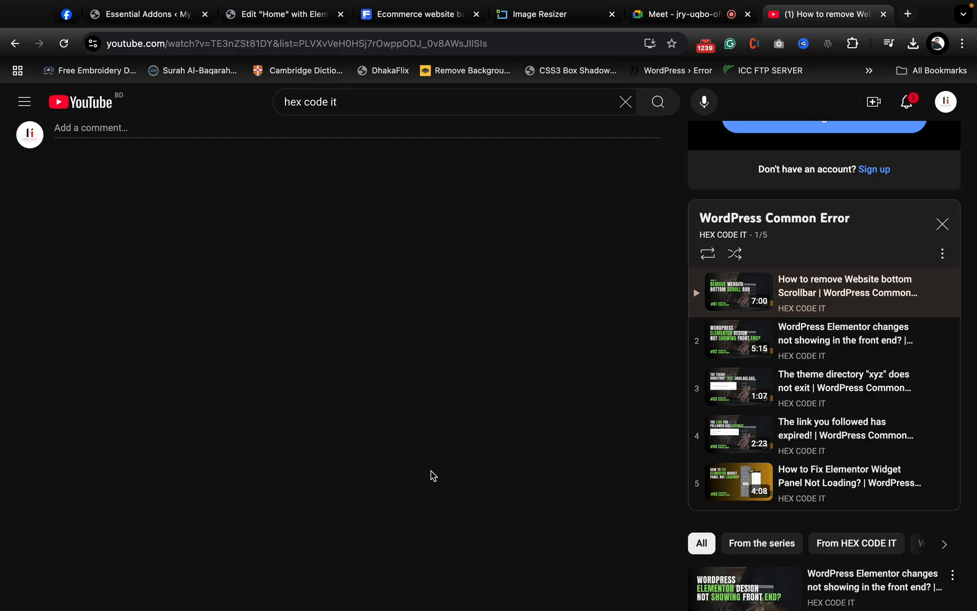
scroll(432, 473, up, 2)
scroll(431, 473, down, 1)
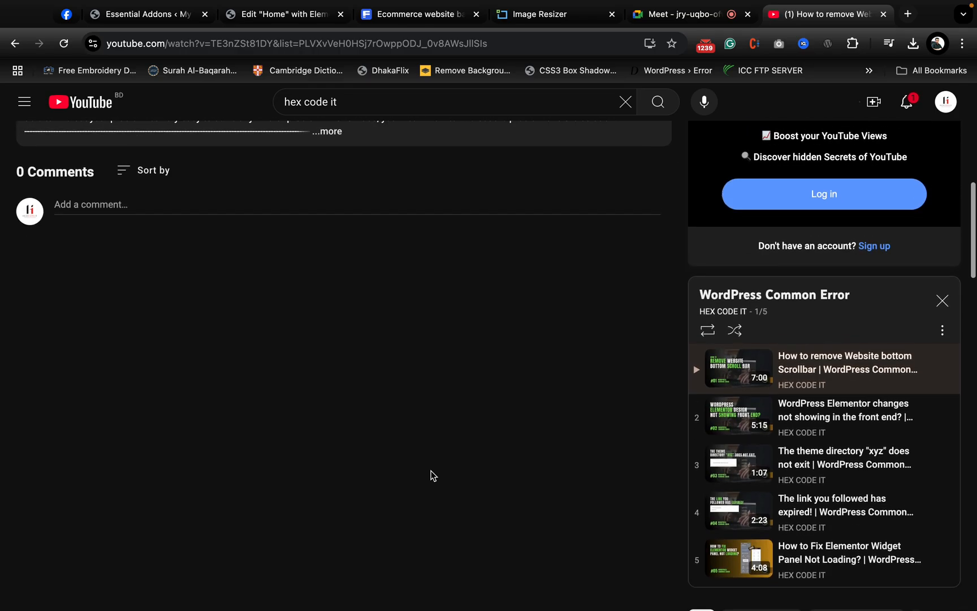
scroll(432, 473, up, 10)
- Return to the channel's playlists page and close the miniplayer
click(15, 44)
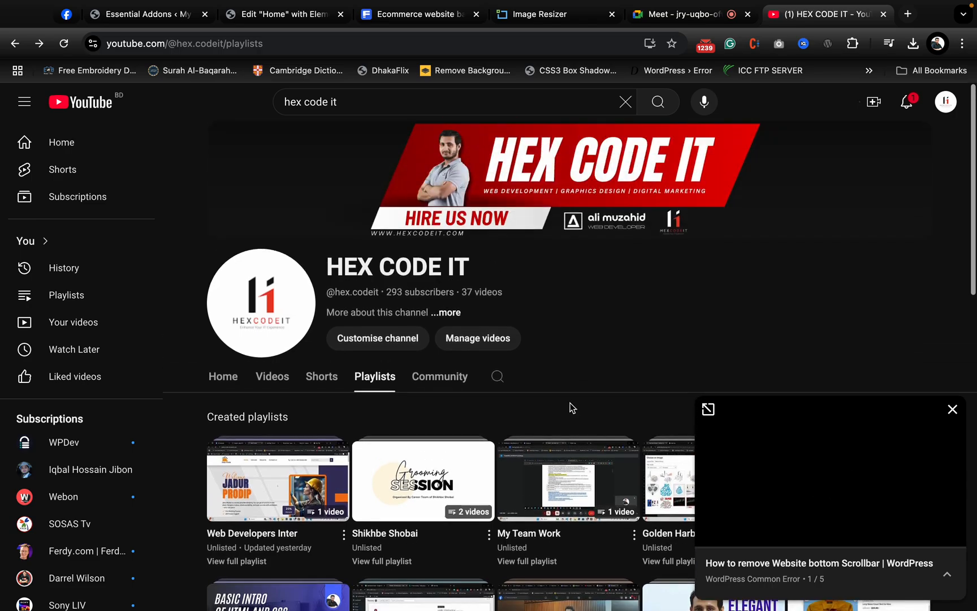
click(954, 409)
- Find and play the WordPress Tricks playlist, and look over the video's comments and the playlist's list of videos
scroll(742, 369, down, 7)
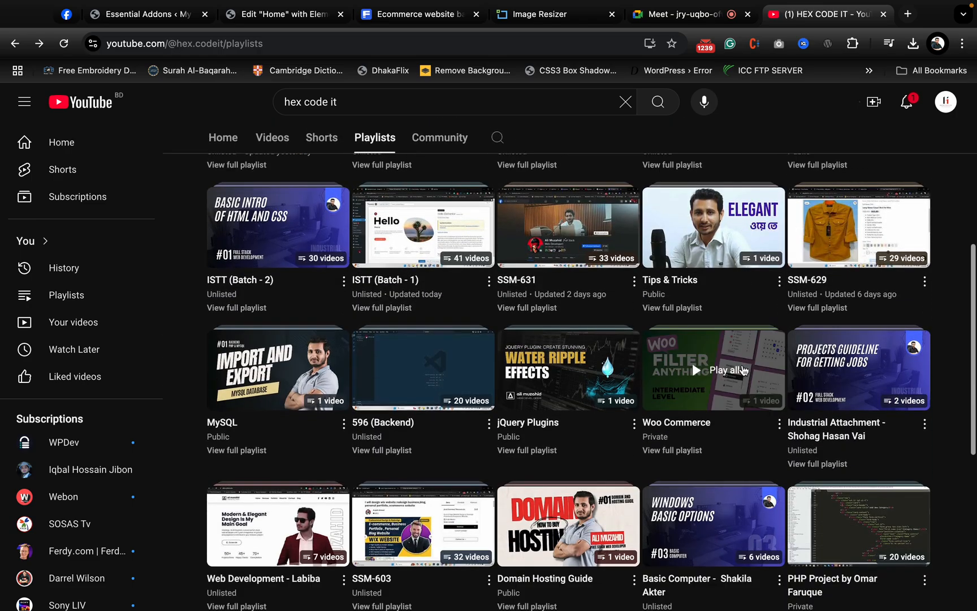
scroll(691, 504, down, 5)
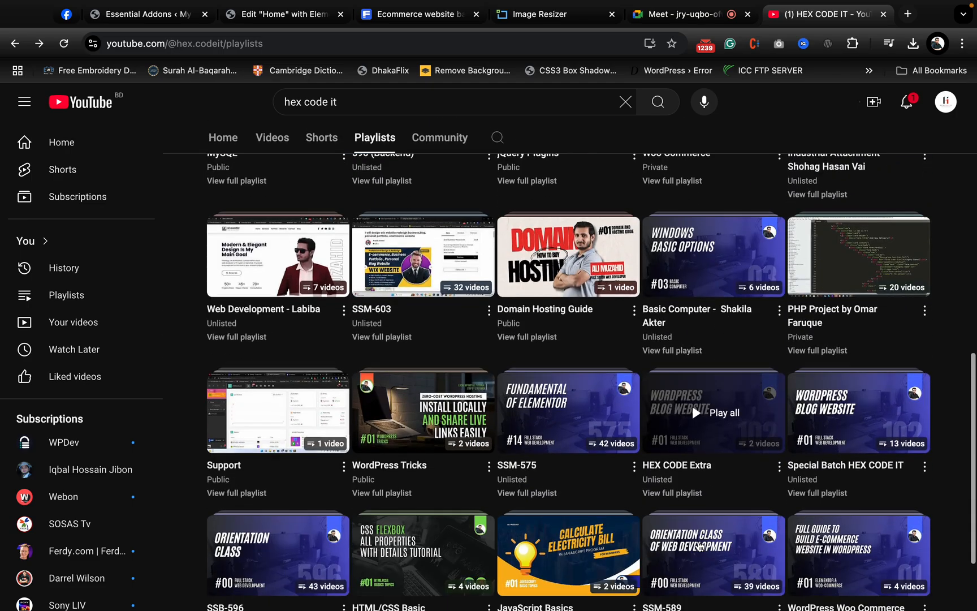
scroll(658, 519, down, 2)
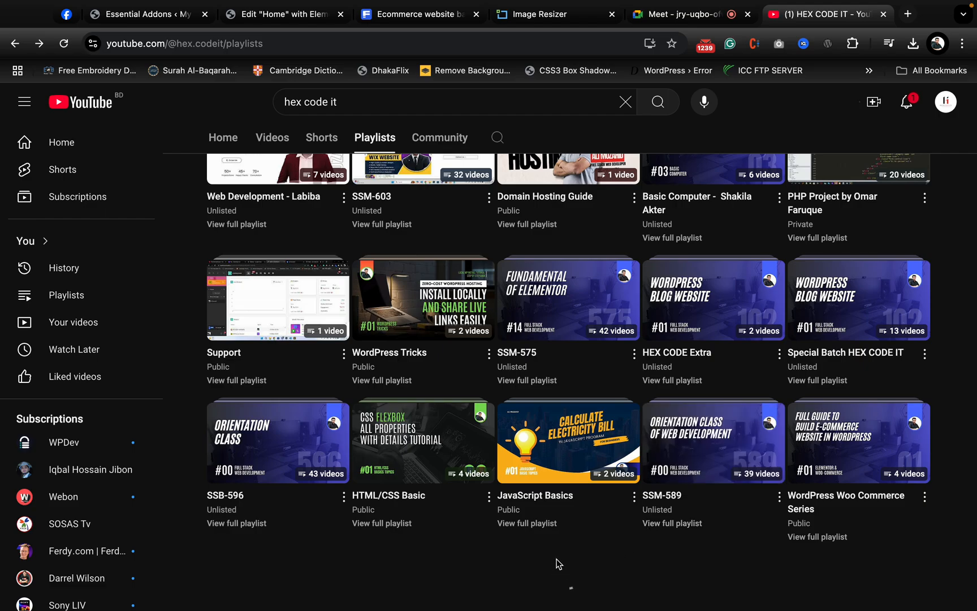
scroll(558, 564, down, 5)
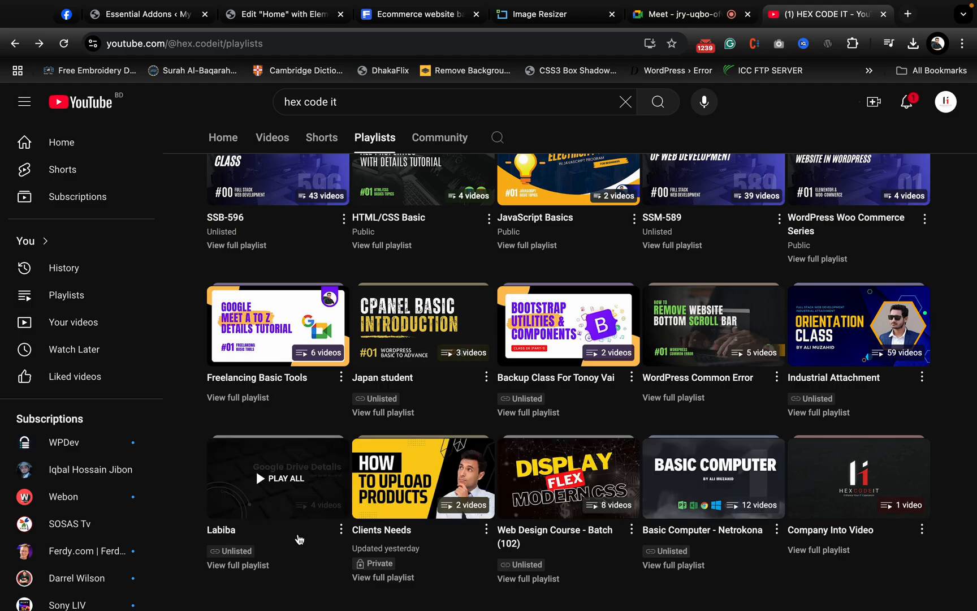
scroll(724, 398, up, 1)
scroll(679, 413, up, 1)
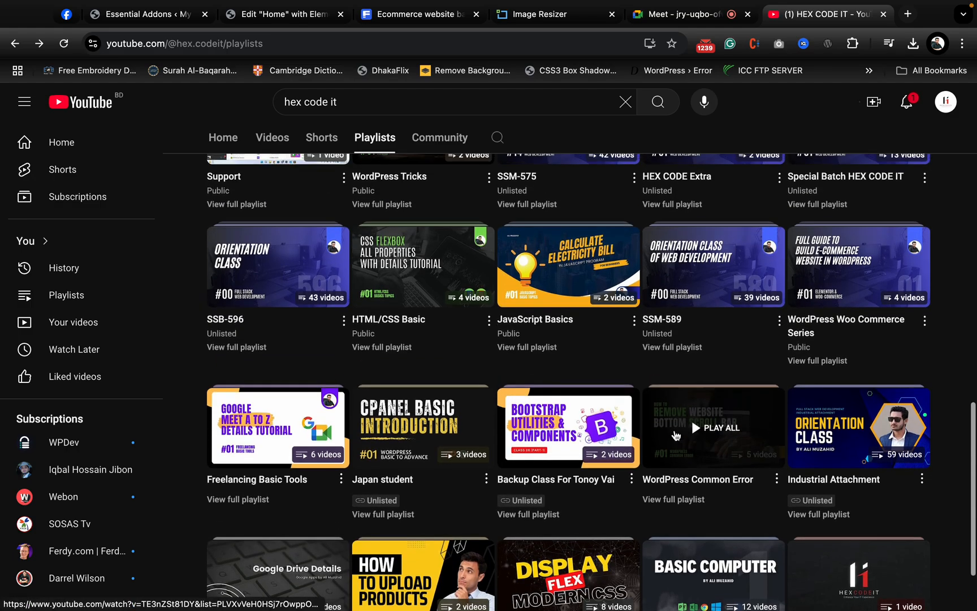
scroll(392, 476, up, 1)
scroll(362, 509, up, 1)
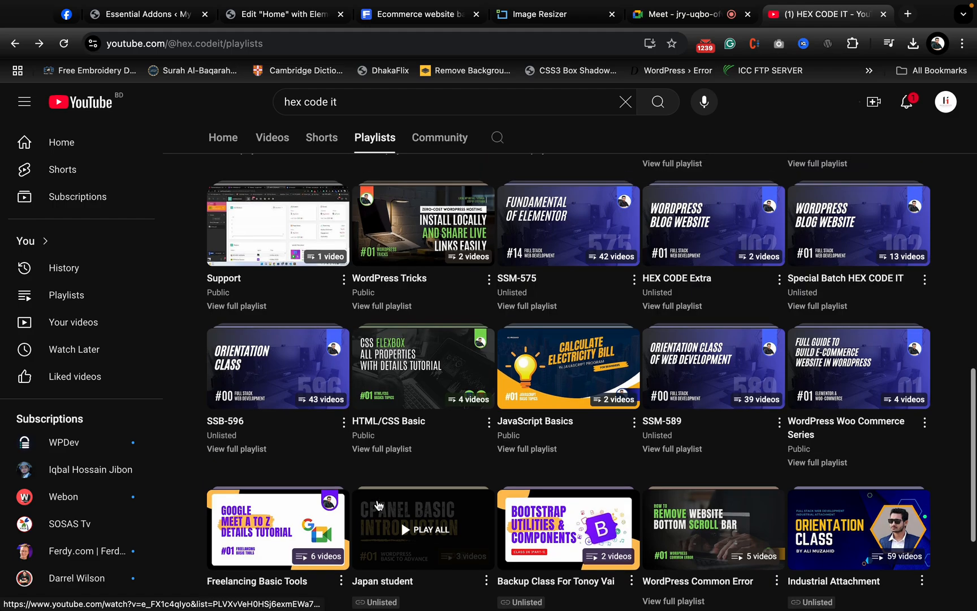
scroll(737, 459, up, 2)
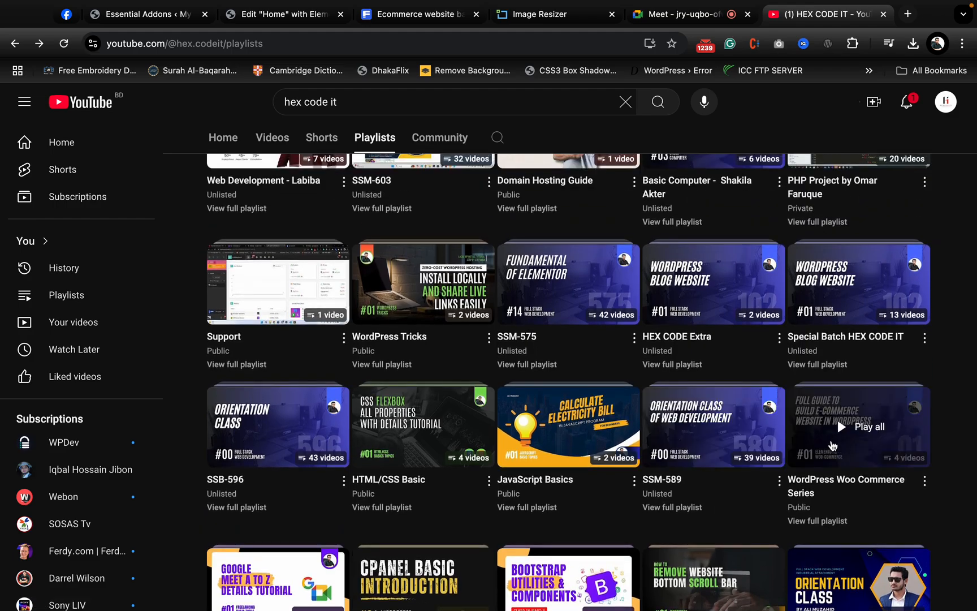
click(435, 284)
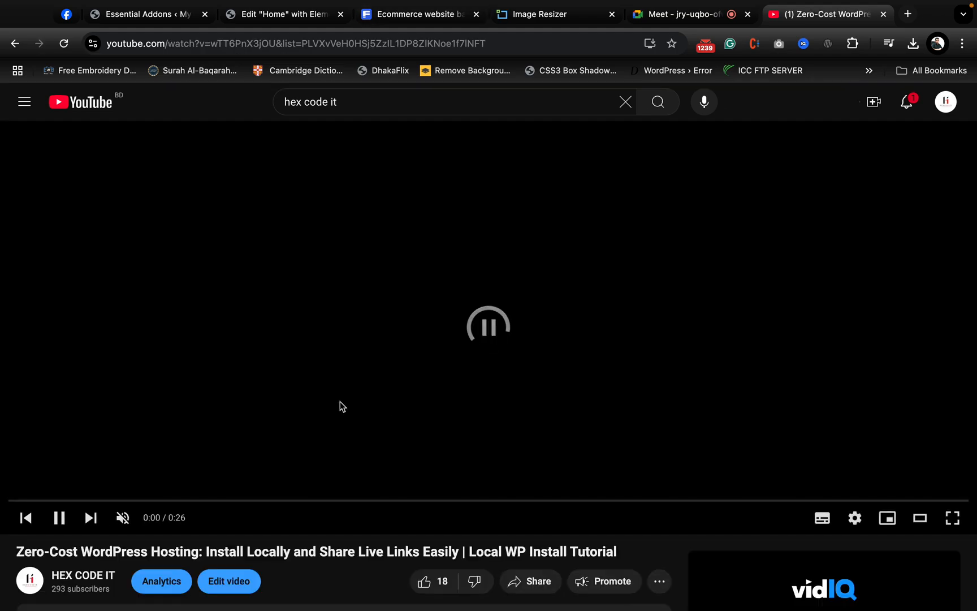
scroll(622, 405, down, 10)
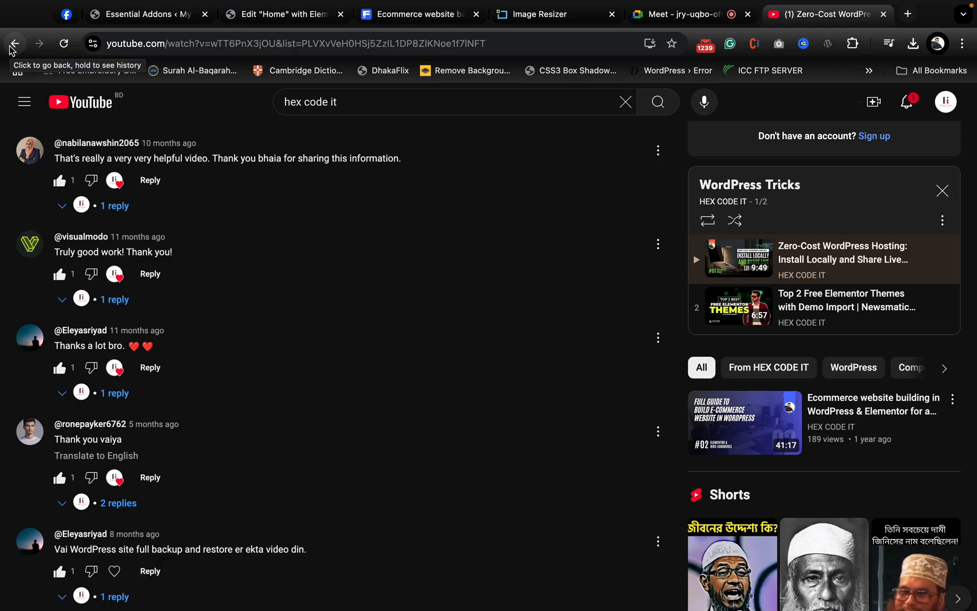
- Go back to the HEX CODE IT channel page, close the miniplayer, and show the channel's playlists again
click(11, 47)
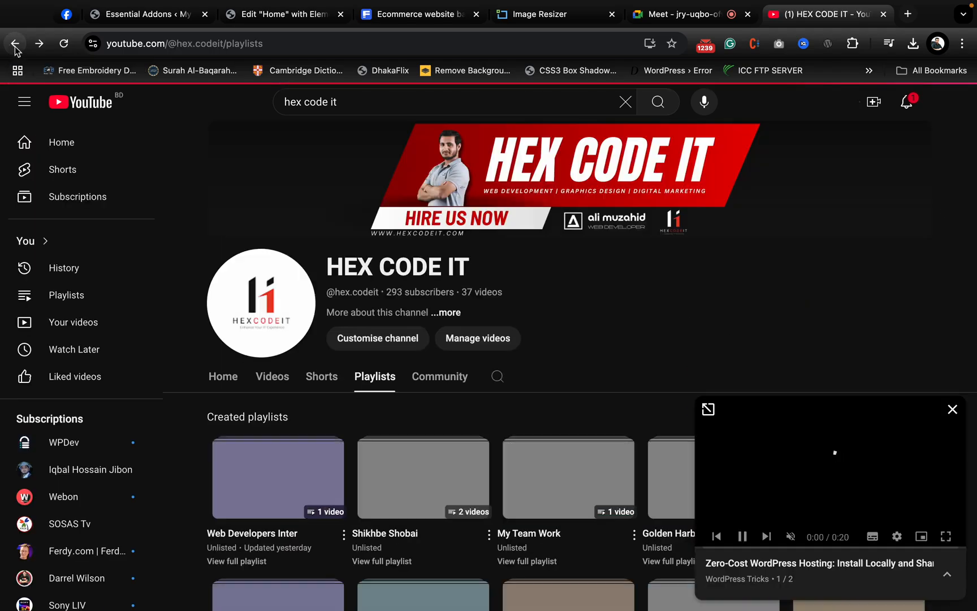
click(15, 50)
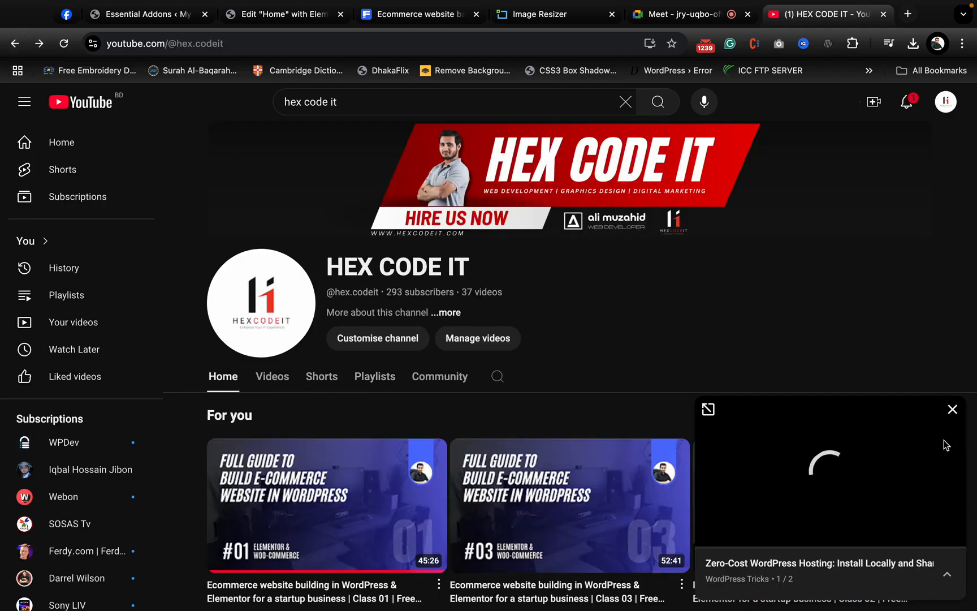
click(952, 411)
click(366, 390)
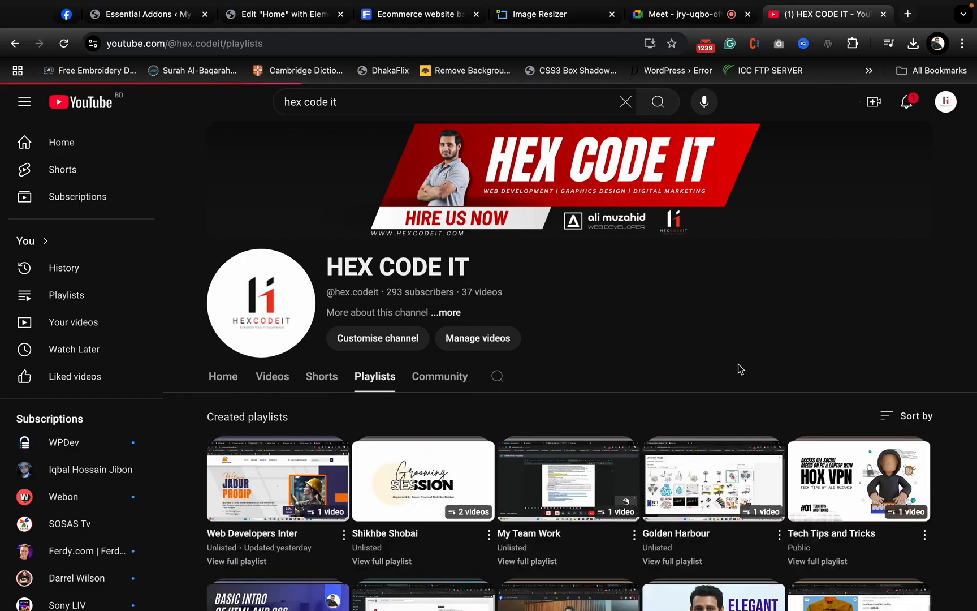
- Look through the channel's created playlists and play the private Woo Commerce playlist
scroll(739, 366, down, 2)
scroll(566, 401, up, 2)
scroll(421, 481, down, 2)
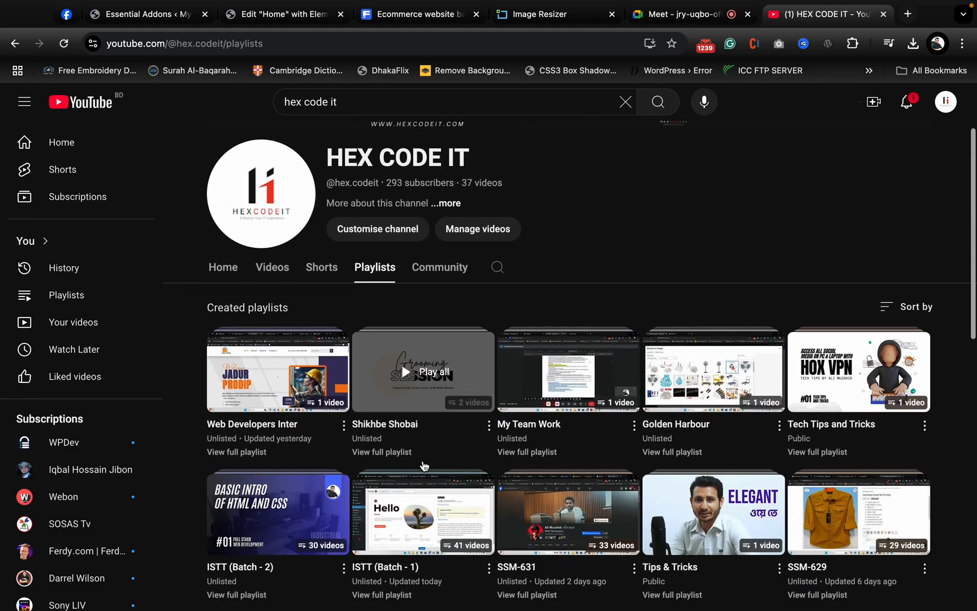
scroll(424, 466, down, 1)
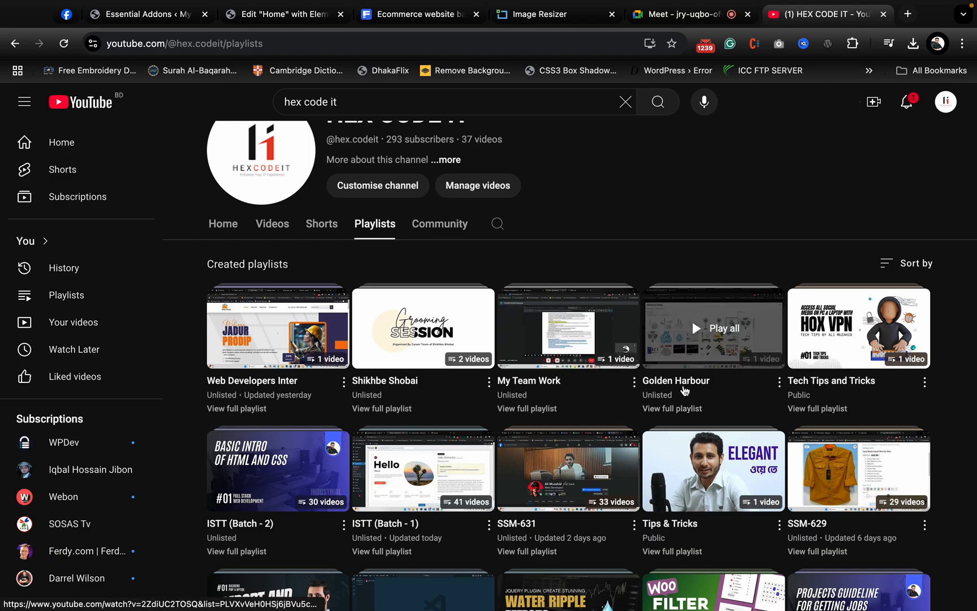
scroll(673, 404, down, 2)
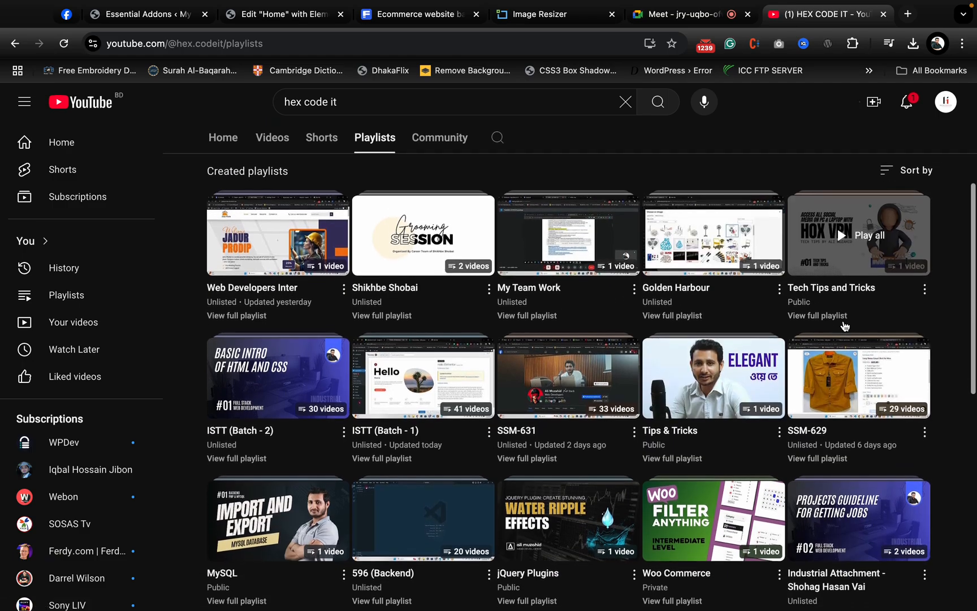
scroll(678, 323, down, 1)
scroll(317, 391, down, 1)
scroll(348, 407, up, 2)
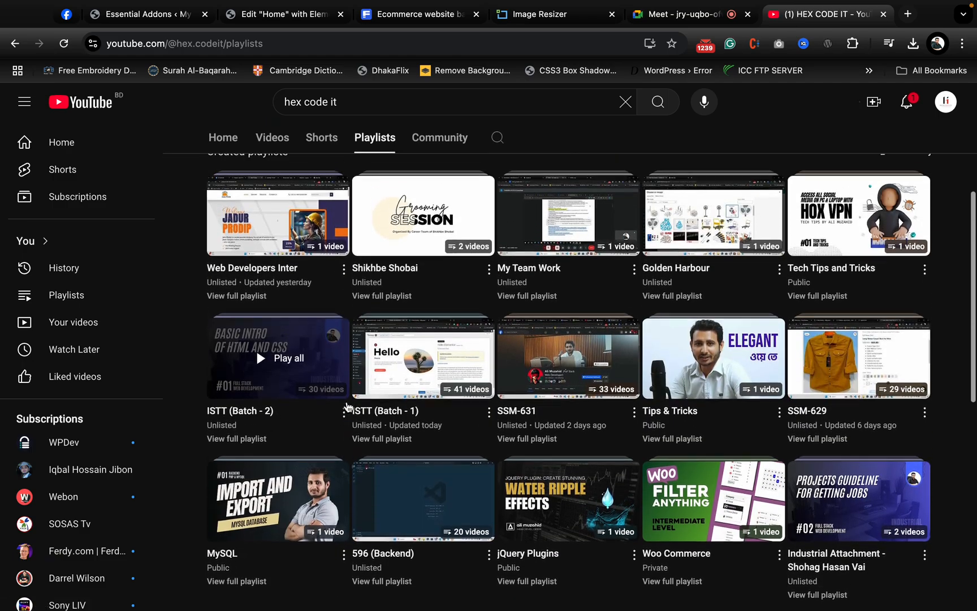
scroll(565, 391, down, 1)
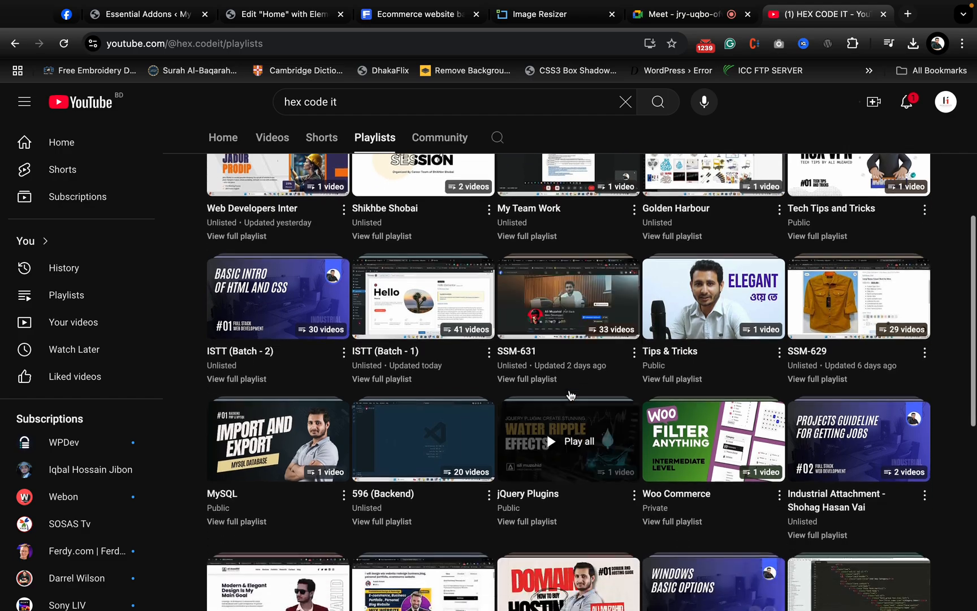
scroll(566, 396, down, 1)
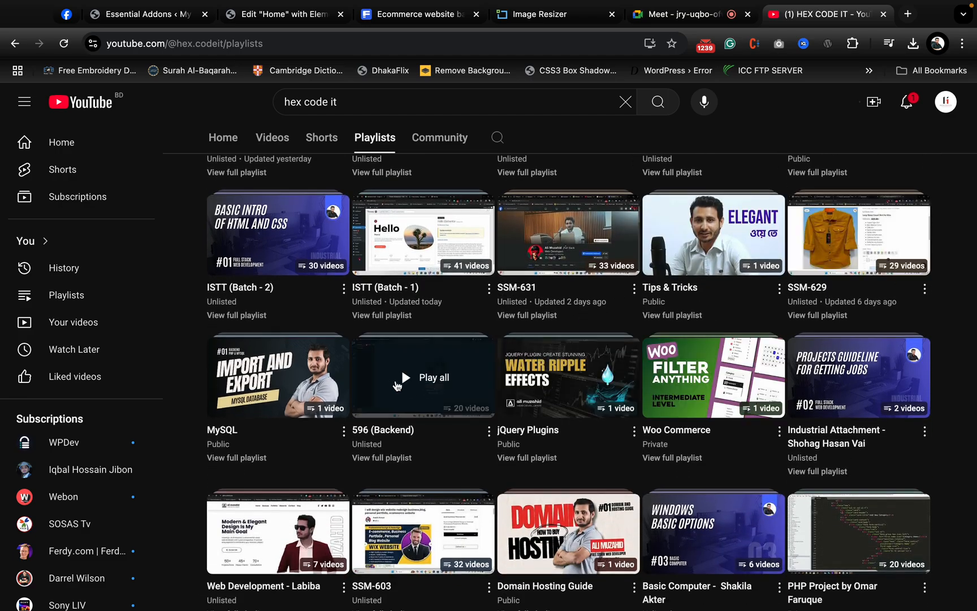
scroll(398, 386, down, 1)
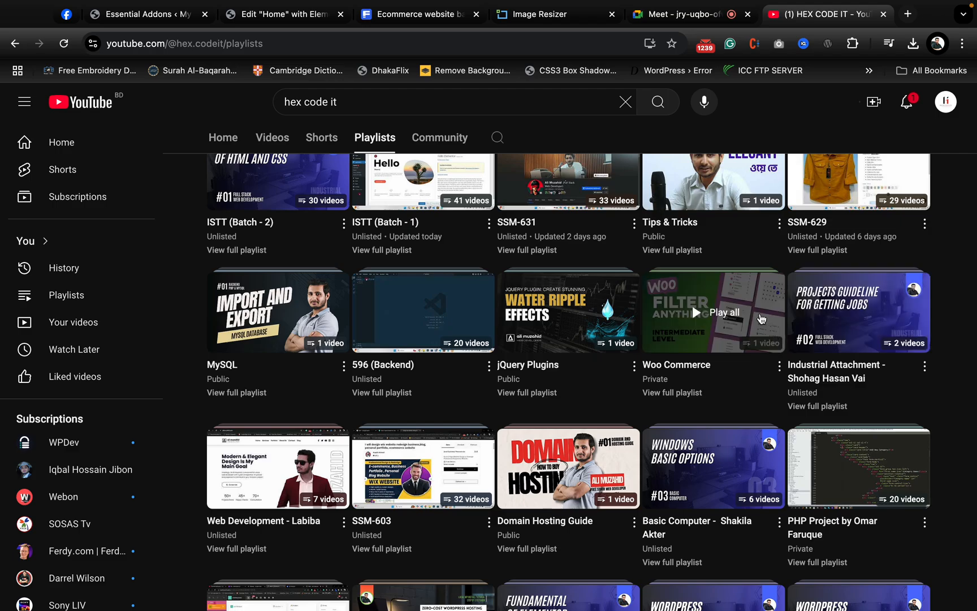
click(760, 319)
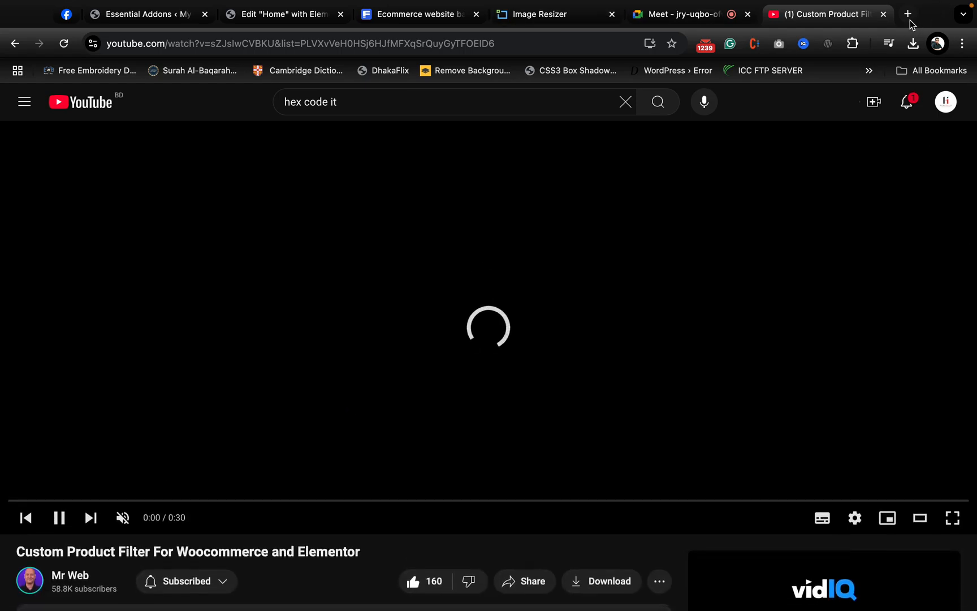
- Close the product filter video's tab, restore it, and return to the HEX CODE IT channel's playlists
click(884, 15)
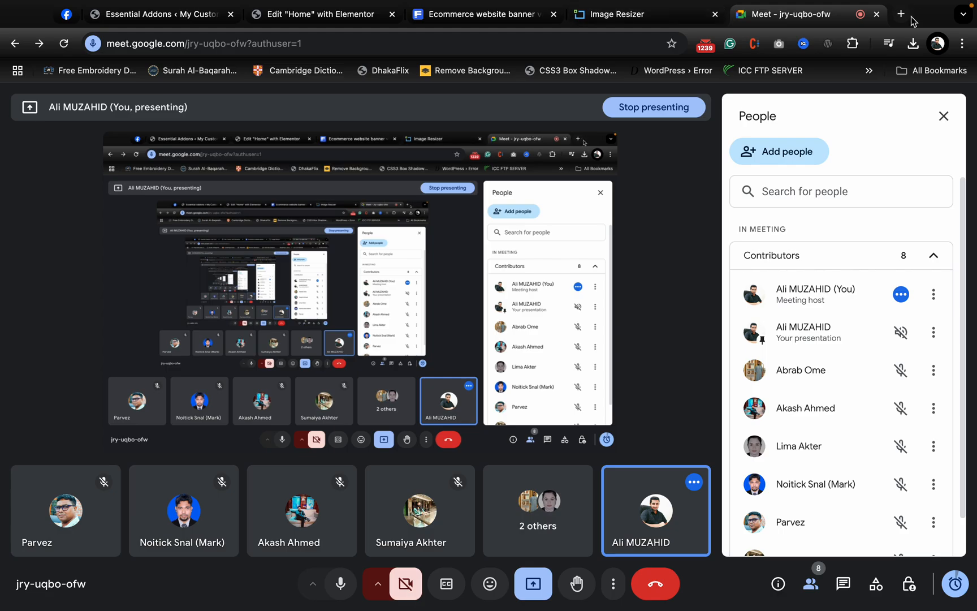
key(ctrl+shift+t)
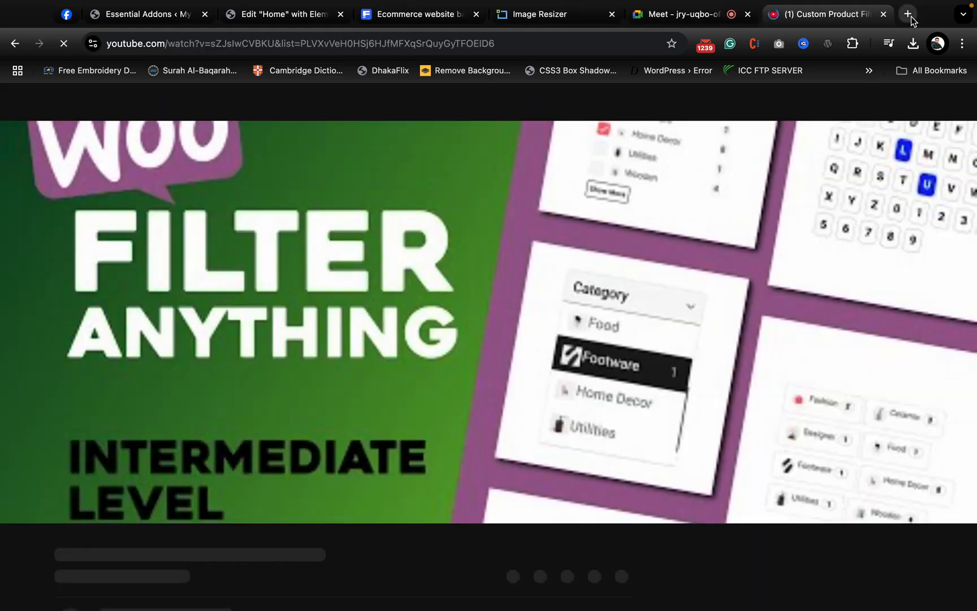
click(16, 44)
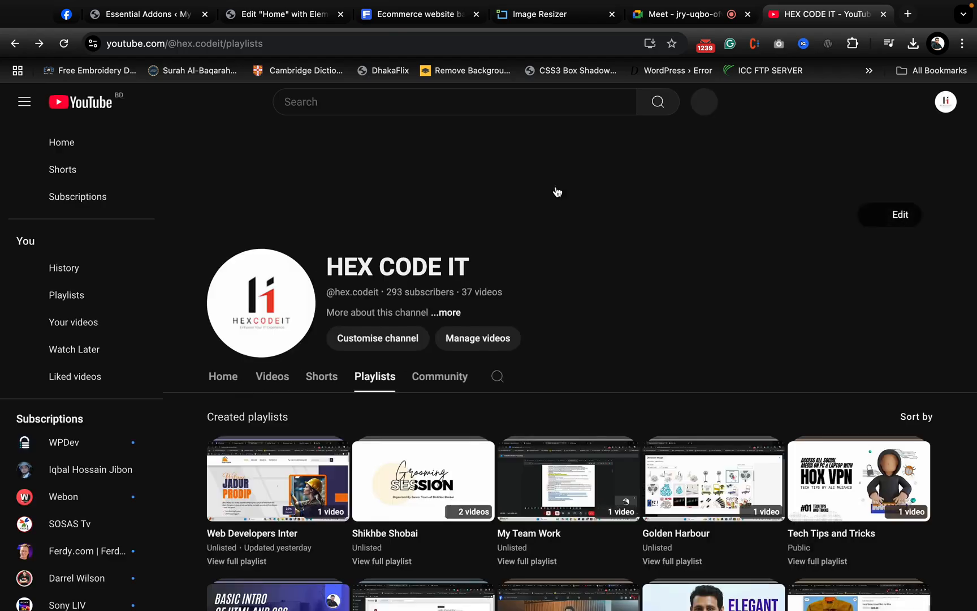
- Look through the channel's created playlists and play the public WordPress Woo Commerce Series playlist
scroll(698, 371, down, 4)
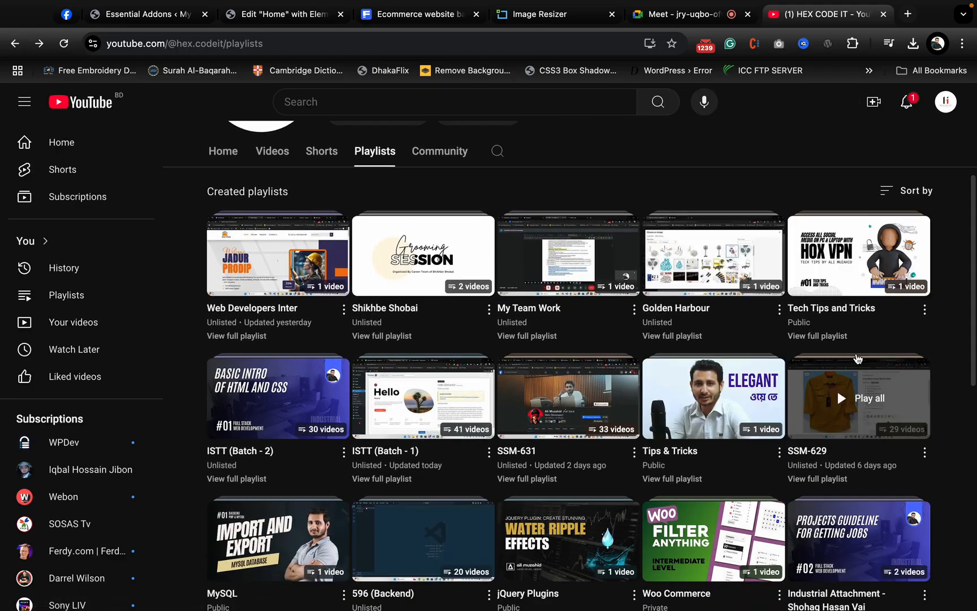
scroll(700, 370, down, 3)
scroll(538, 407, down, 2)
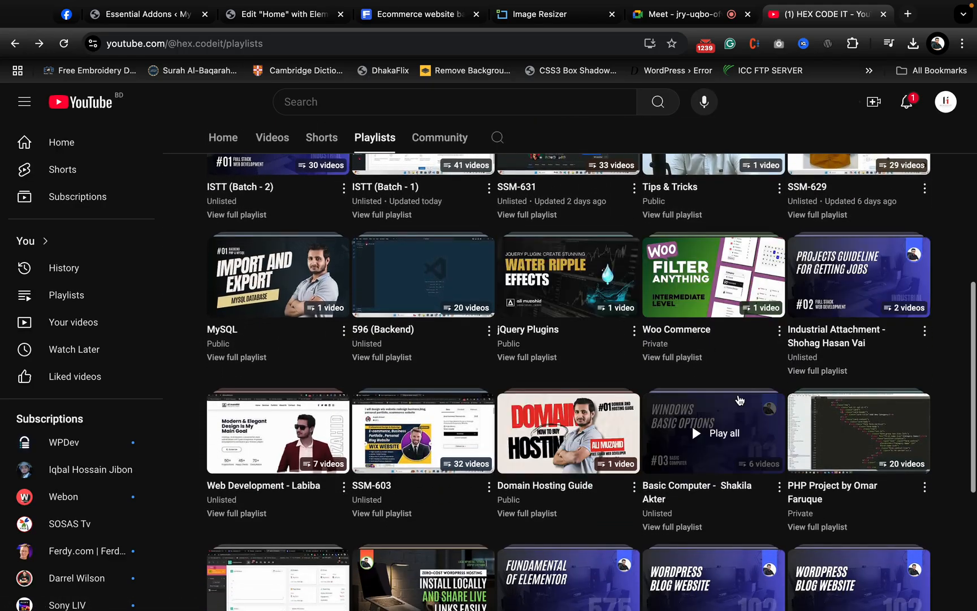
scroll(692, 423, down, 3)
scroll(330, 335, up, 1)
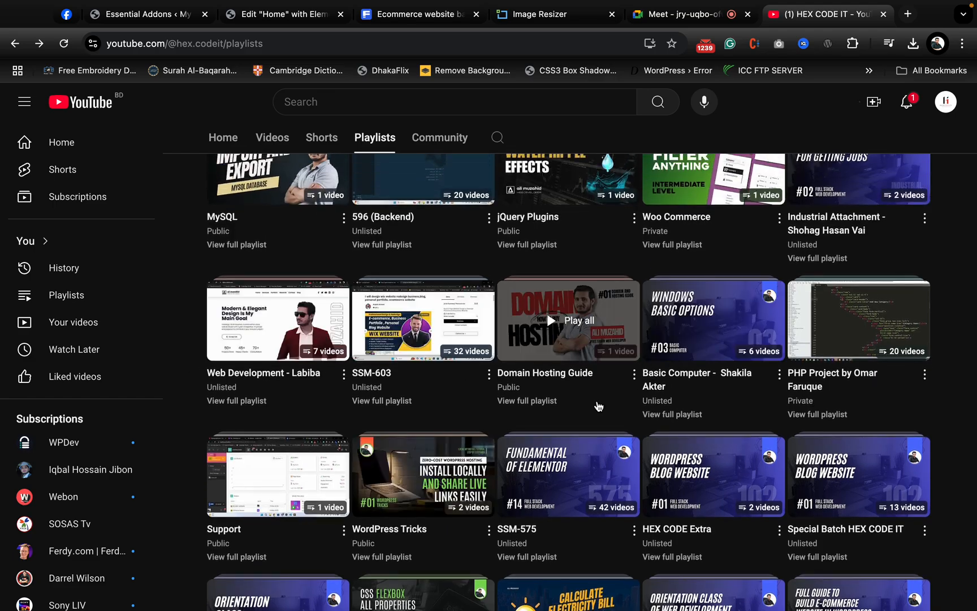
scroll(732, 391, down, 1)
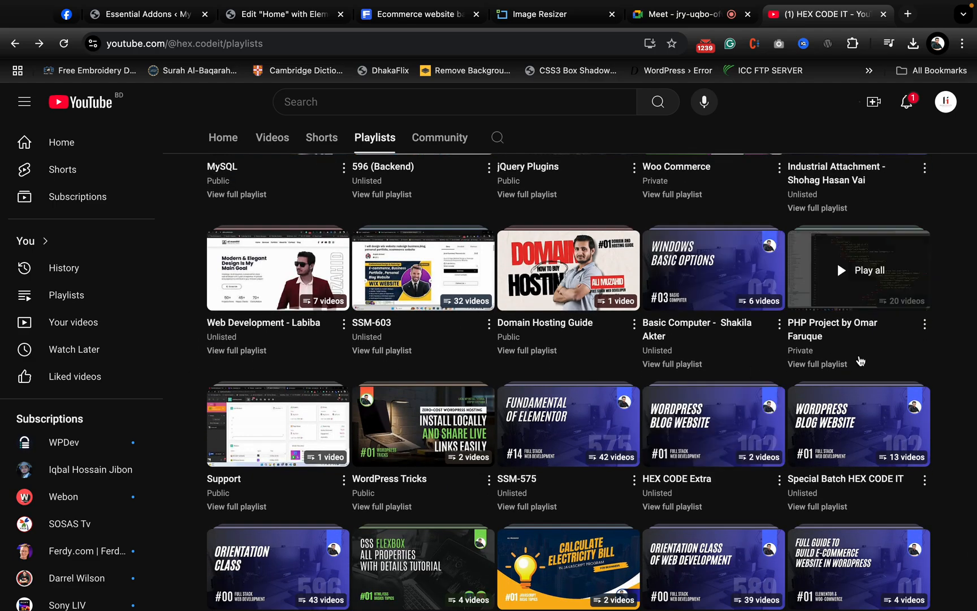
scroll(792, 282, down, 2)
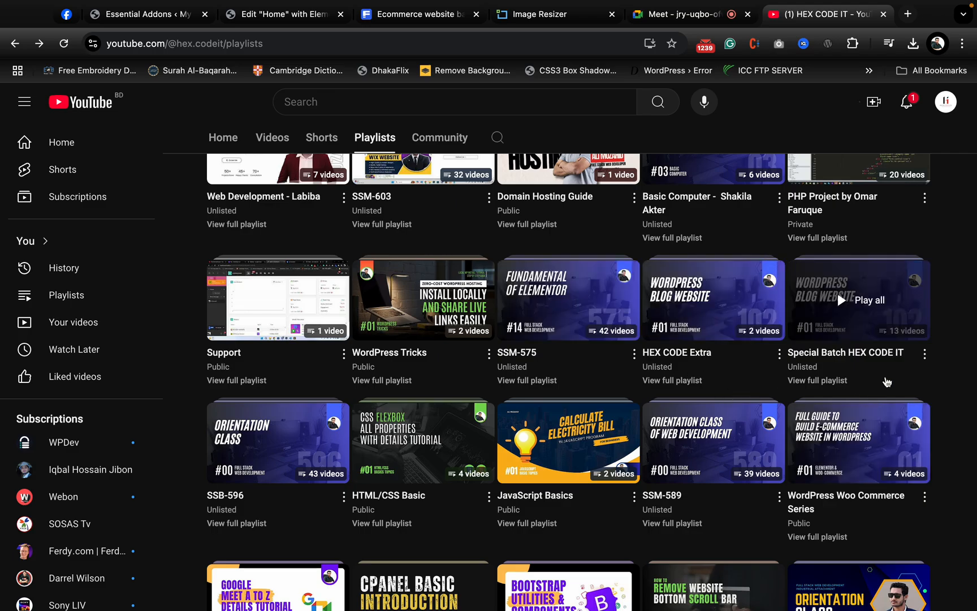
scroll(884, 382, down, 2)
scroll(423, 396, down, 1)
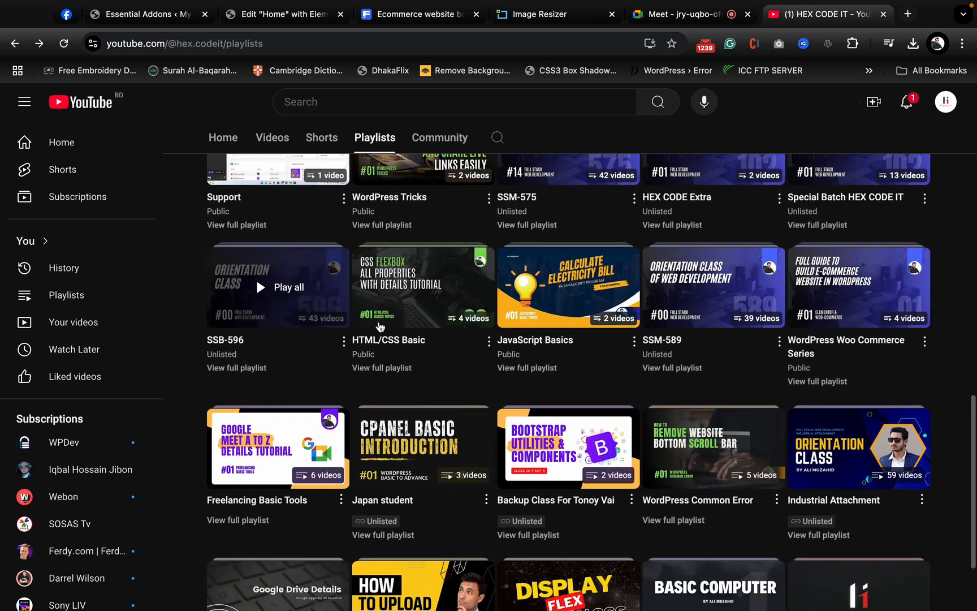
scroll(396, 306, down, 1)
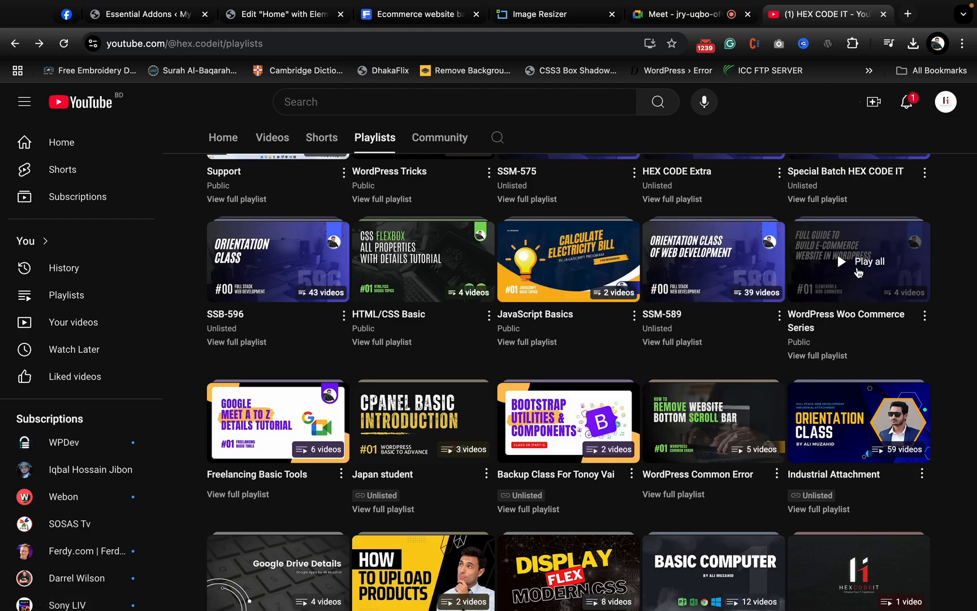
click(858, 273)
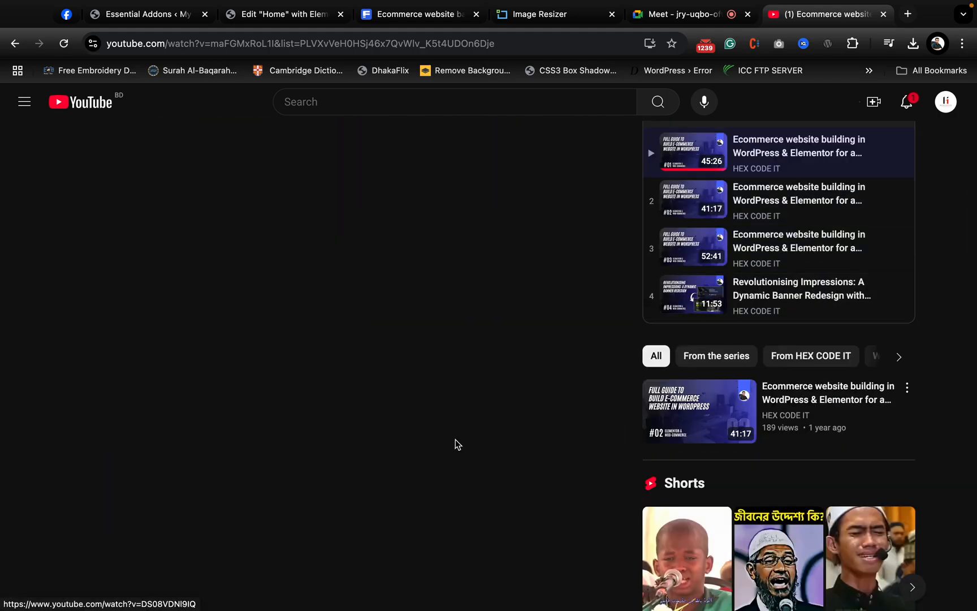
- Look over the videos listed in the WordPress Woo Commerce Series playlist and close the YouTube tab
scroll(455, 441, up, 5)
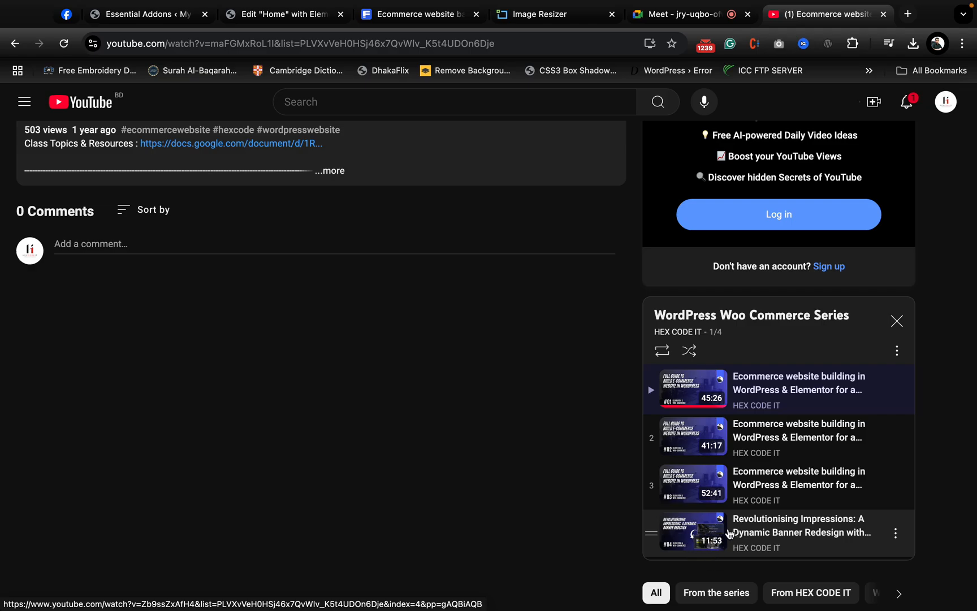
scroll(729, 534, up, 8)
click(884, 16)
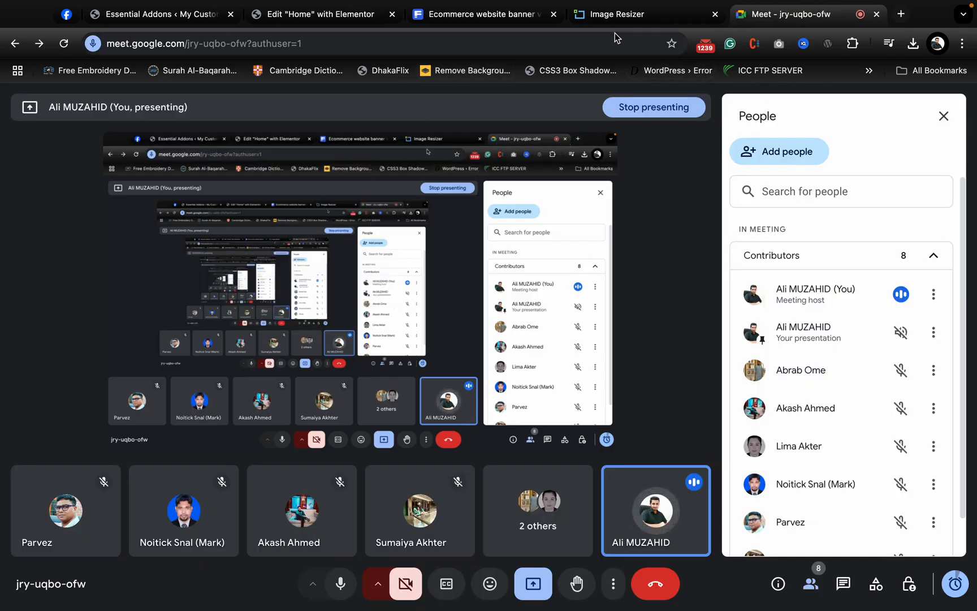
- Switch to the Elementor editor of the Home page and add an inner container to the empty container below the banner
click(316, 38)
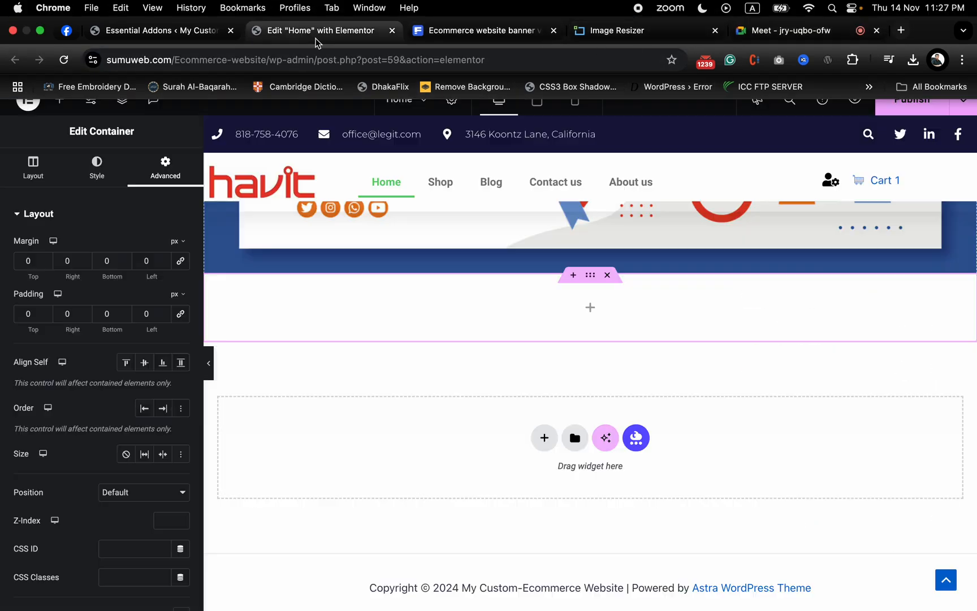
scroll(577, 389, up, 7)
scroll(578, 390, down, 7)
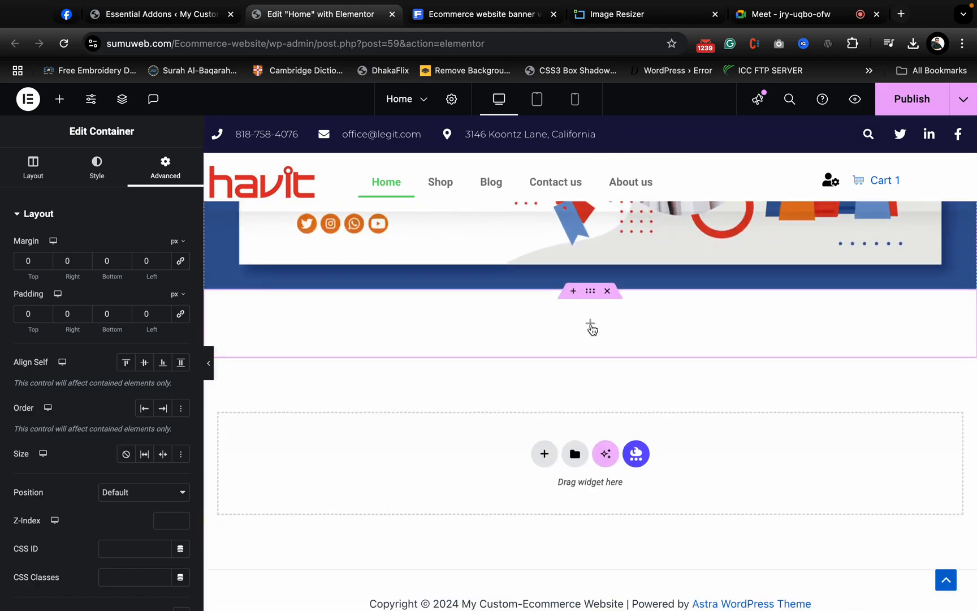
click(591, 326)
drag(85, 319, 362, 326)
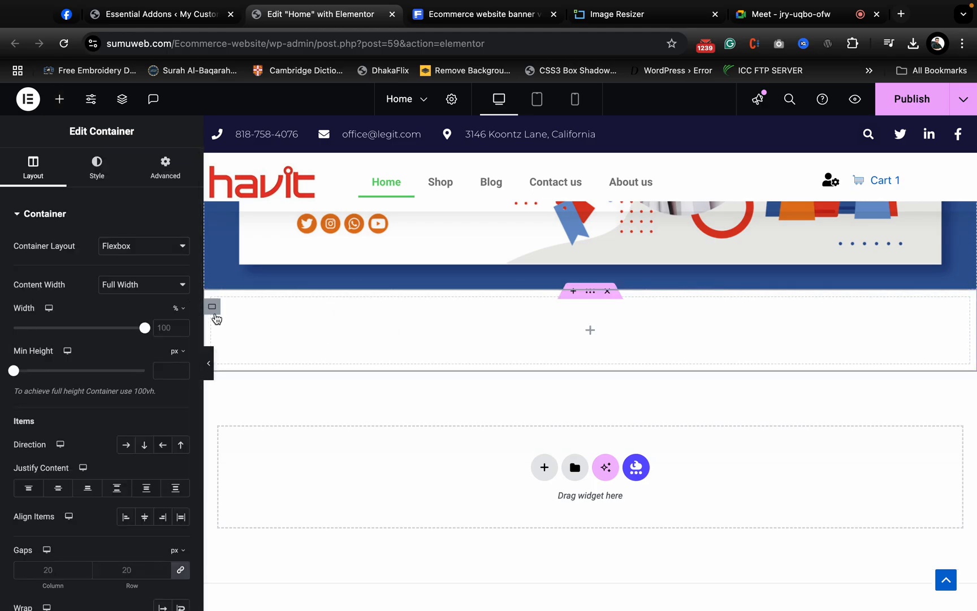
- Duplicate the inner container below the banner until the parent container holds six of them
right_click(217, 310)
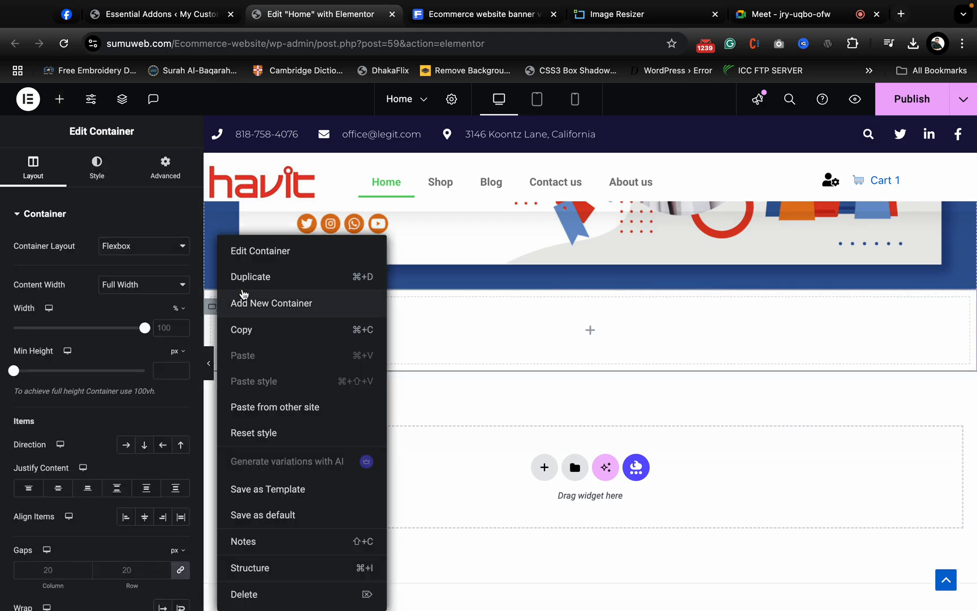
click(249, 274)
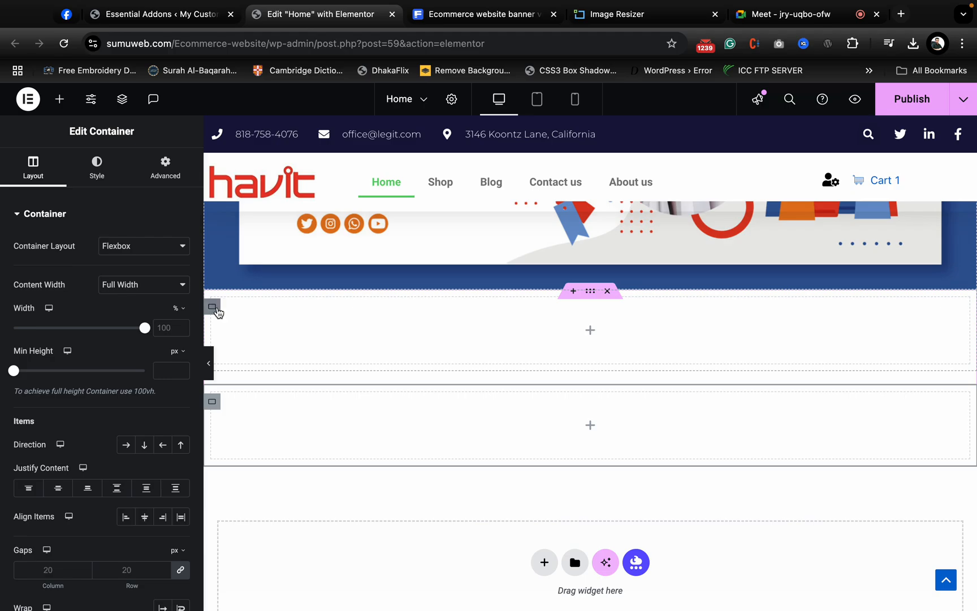
right_click(218, 312)
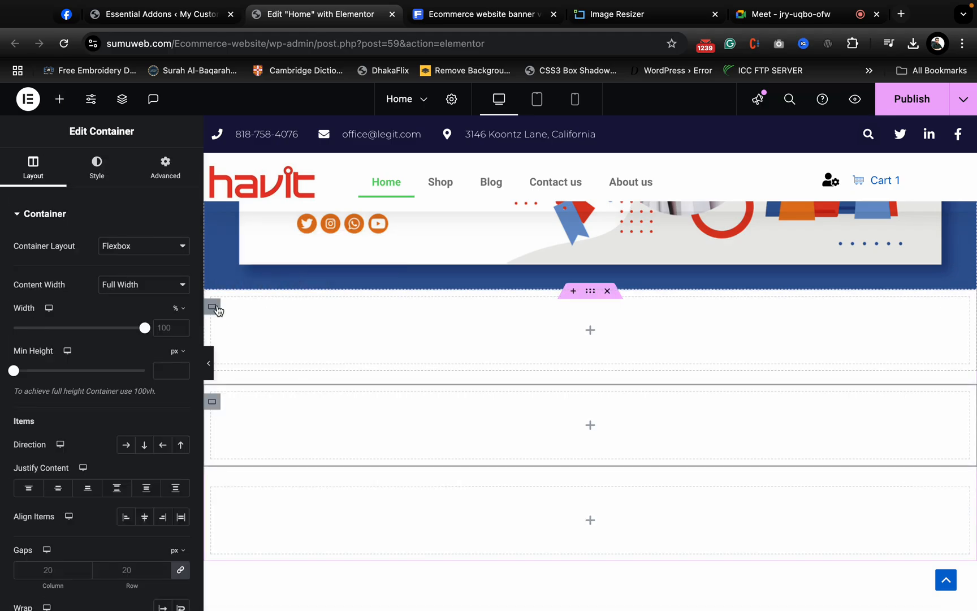
right_click(268, 280)
click(268, 277)
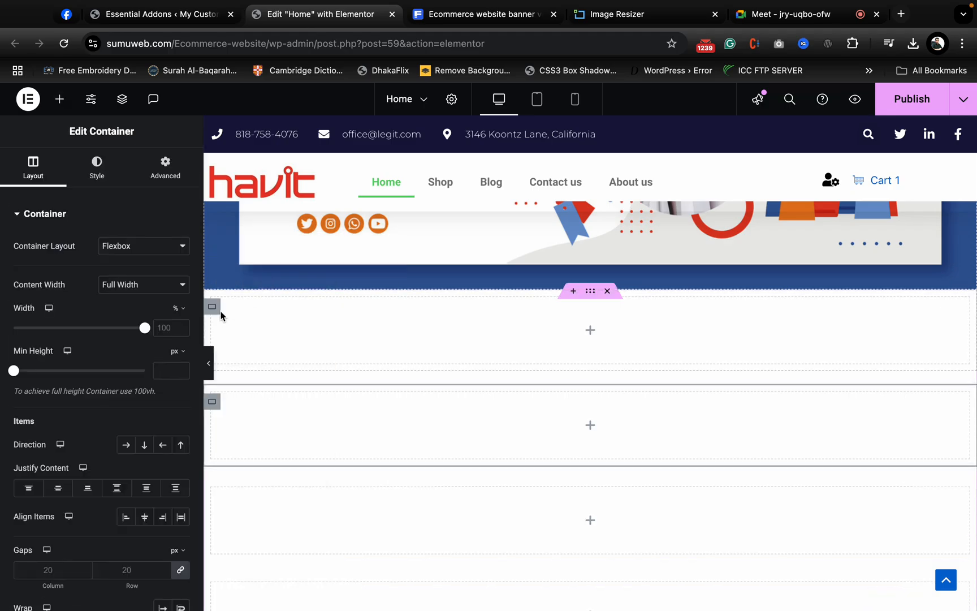
right_click(220, 314)
click(275, 277)
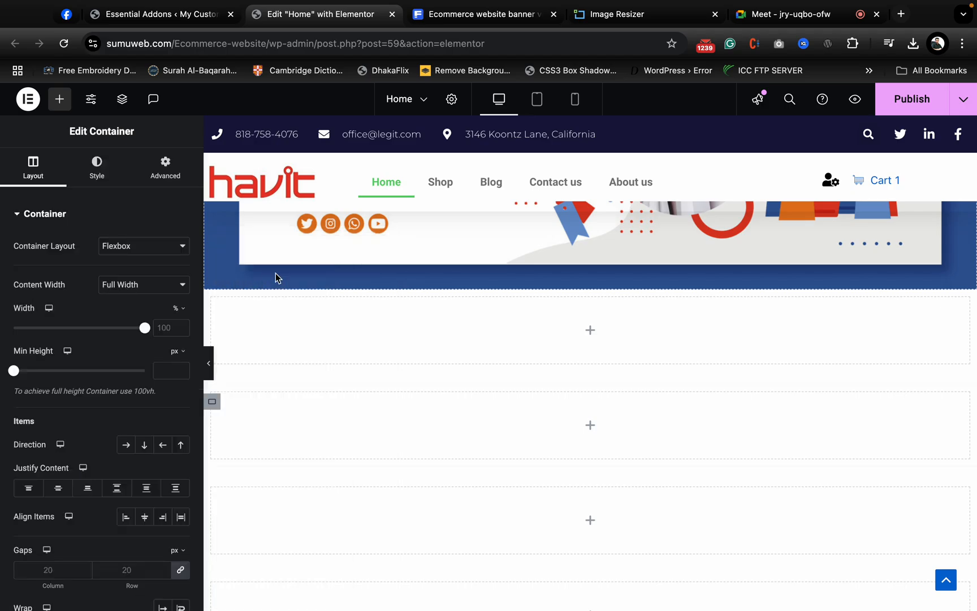
right_click(210, 310)
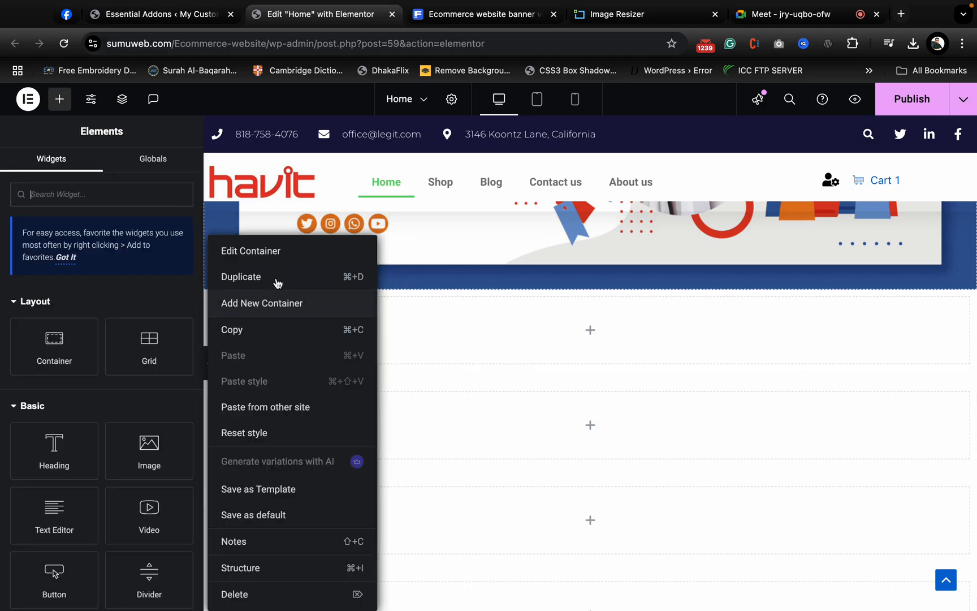
click(277, 280)
scroll(474, 371, down, 3)
scroll(473, 371, up, 3)
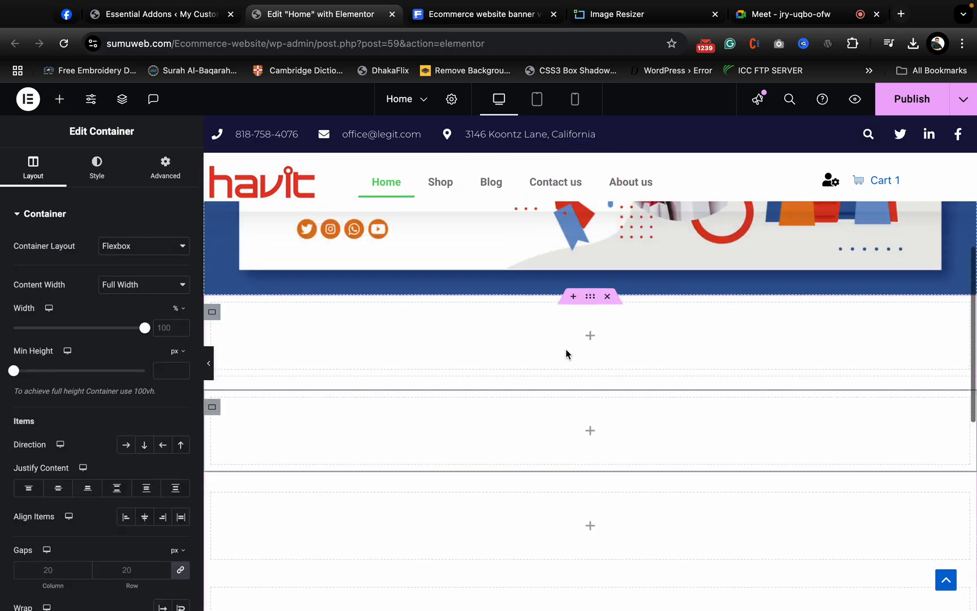
- Arrange the parent container's items in a row, unlink its gaps, and set the column and row gaps to 0 px
click(165, 168)
click(33, 166)
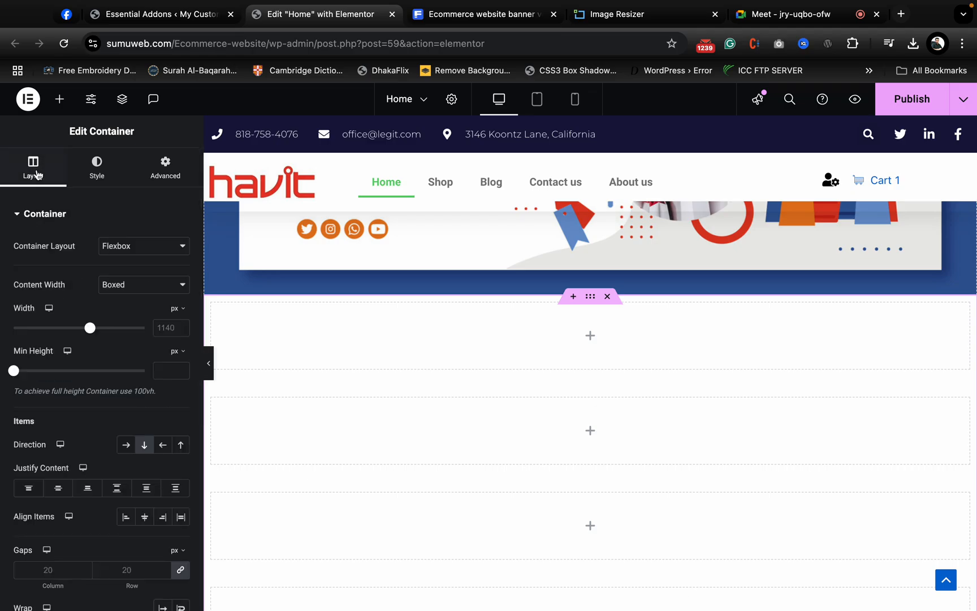
click(125, 446)
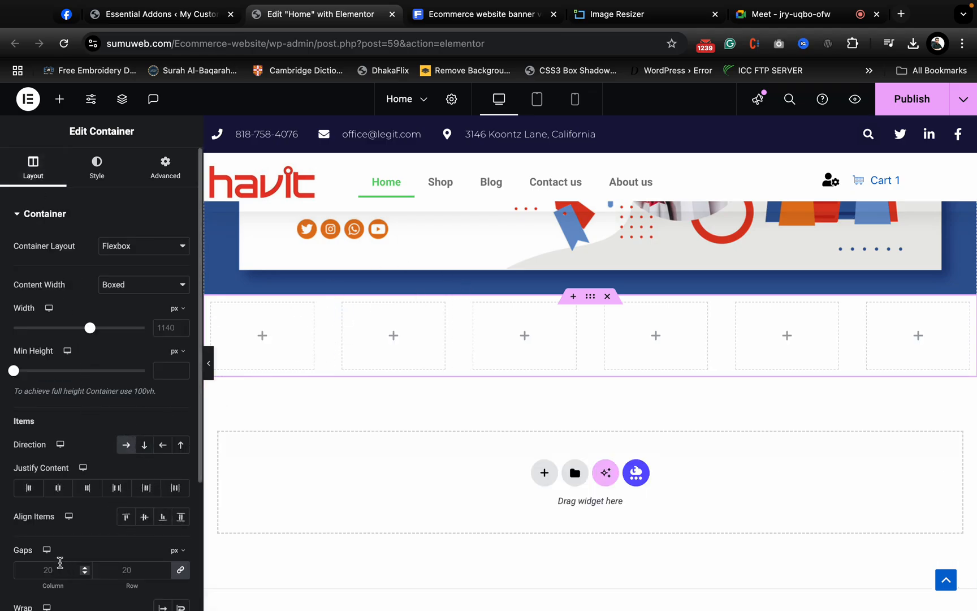
click(173, 577)
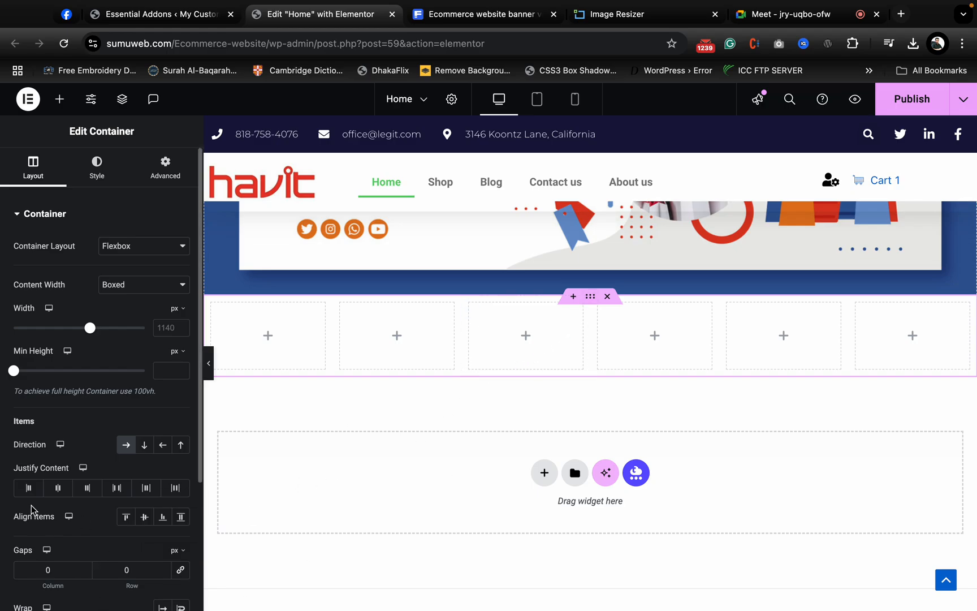
scroll(31, 514, down, 2)
scroll(104, 506, up, 2)
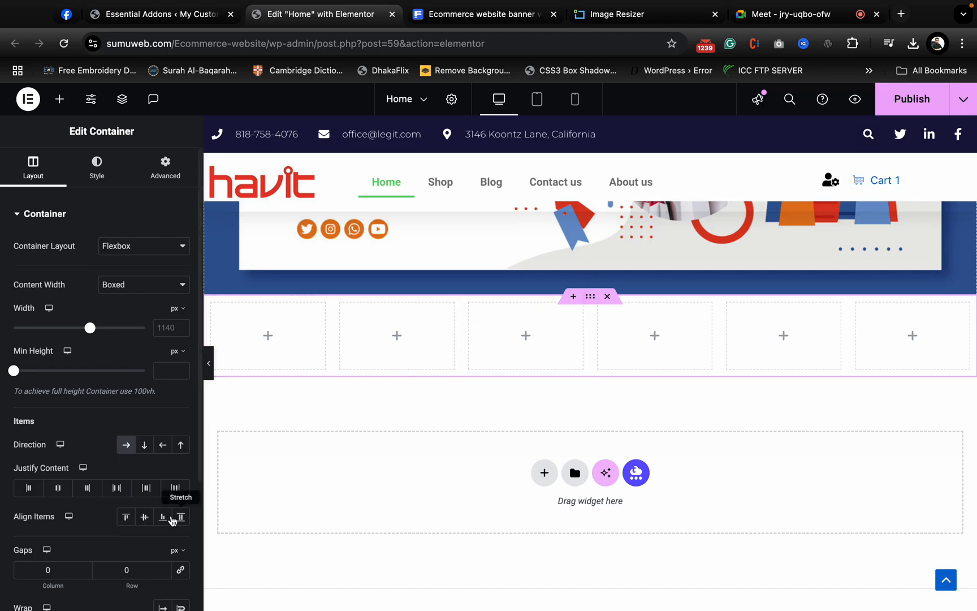
- Add an Image widget to the first inner container and choose the yellow-and-black headset picture from the media library
scroll(340, 458, up, 3)
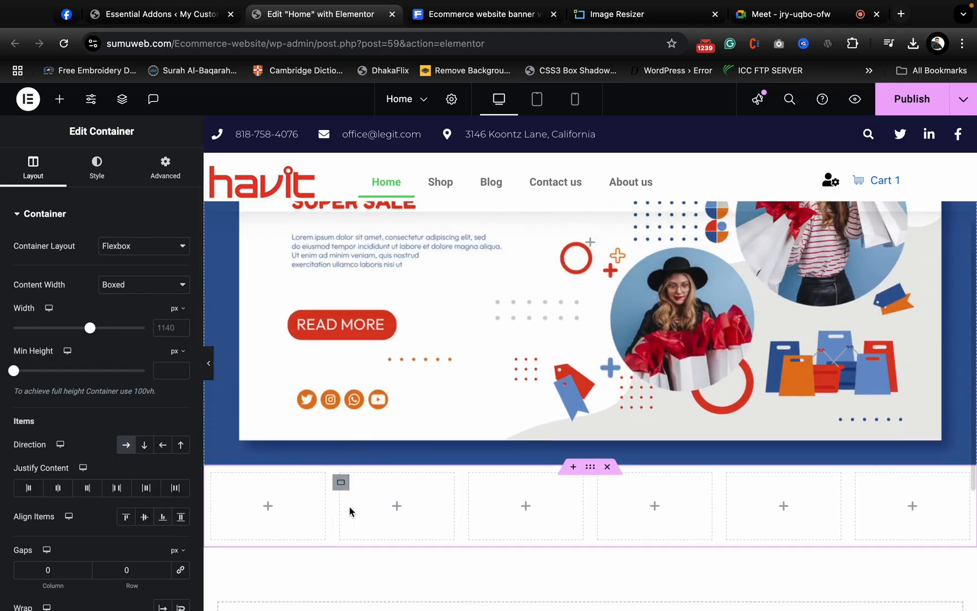
scroll(460, 497, down, 2)
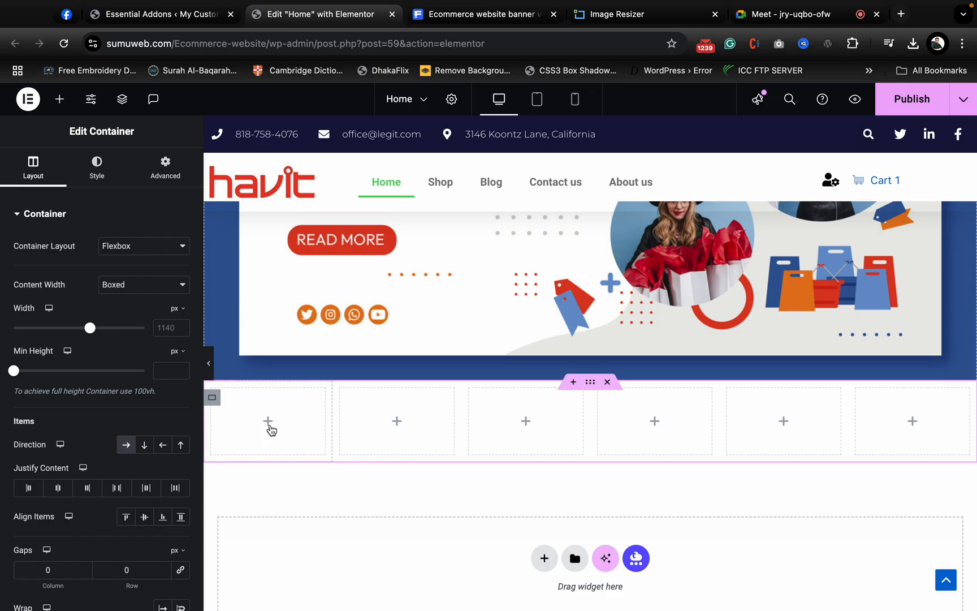
click(267, 424)
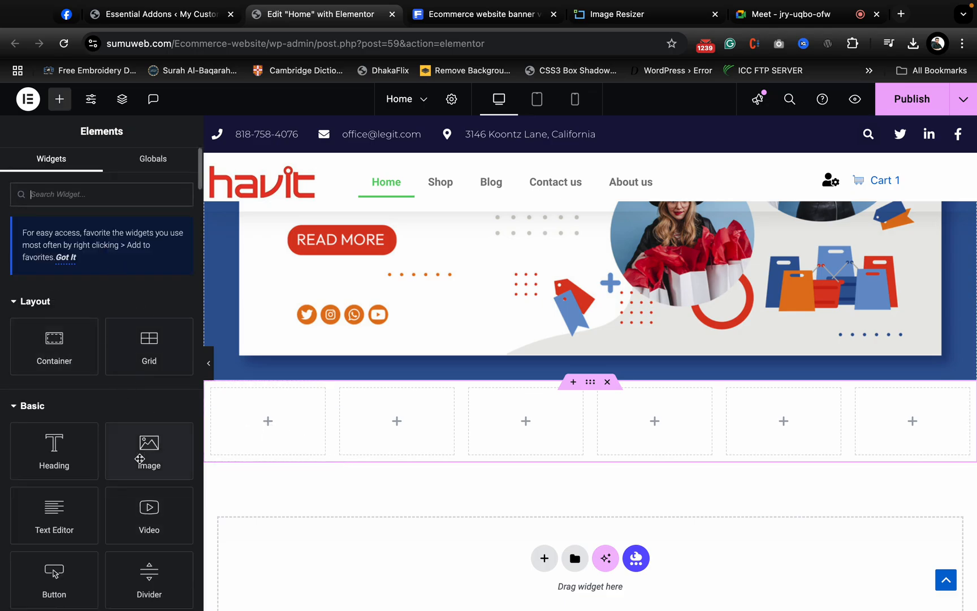
drag(140, 458, 271, 421)
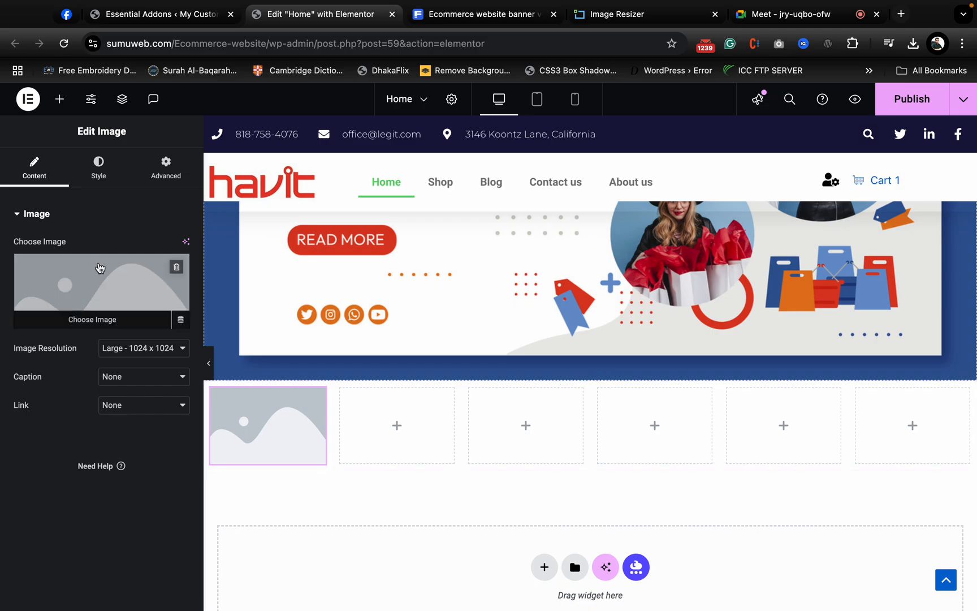
click(99, 267)
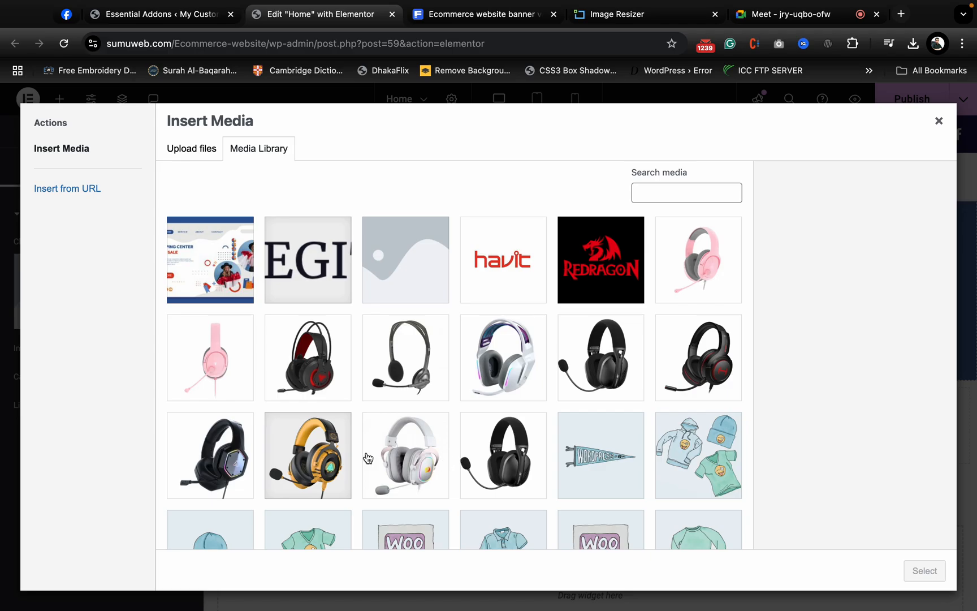
click(299, 446)
click(921, 570)
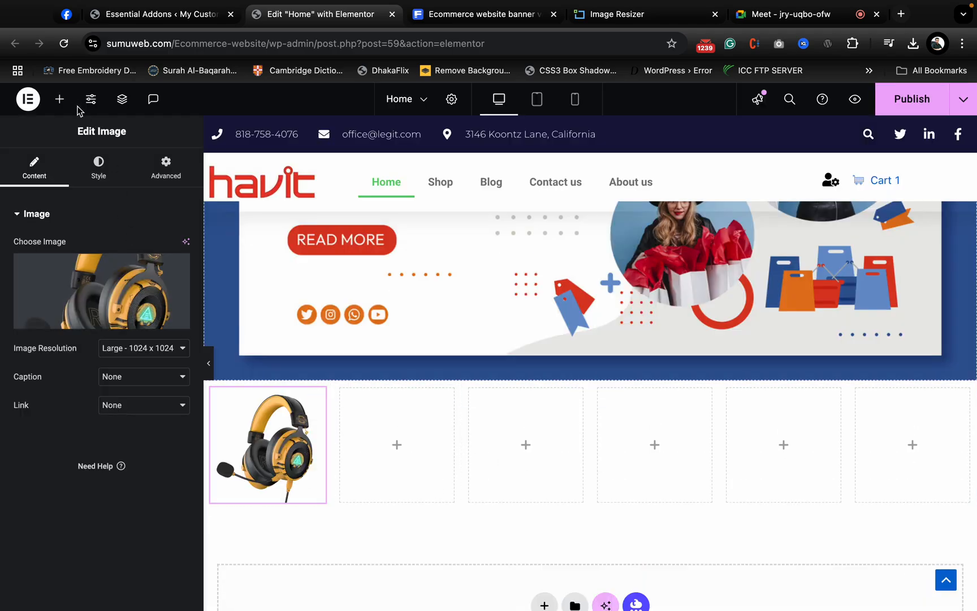
- Add a Heading widget below the headset image in the first inner container
click(60, 100)
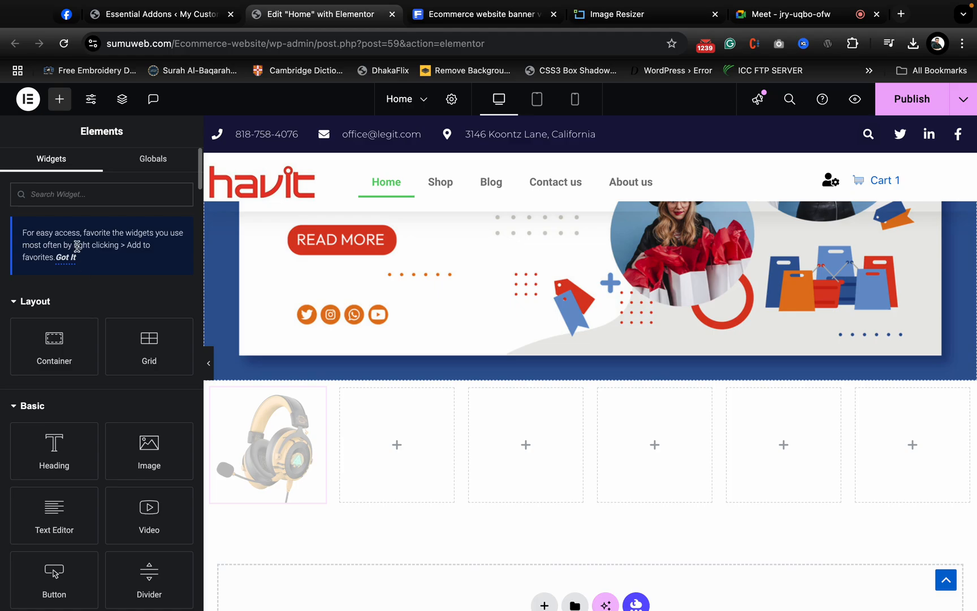
drag(54, 461, 268, 500)
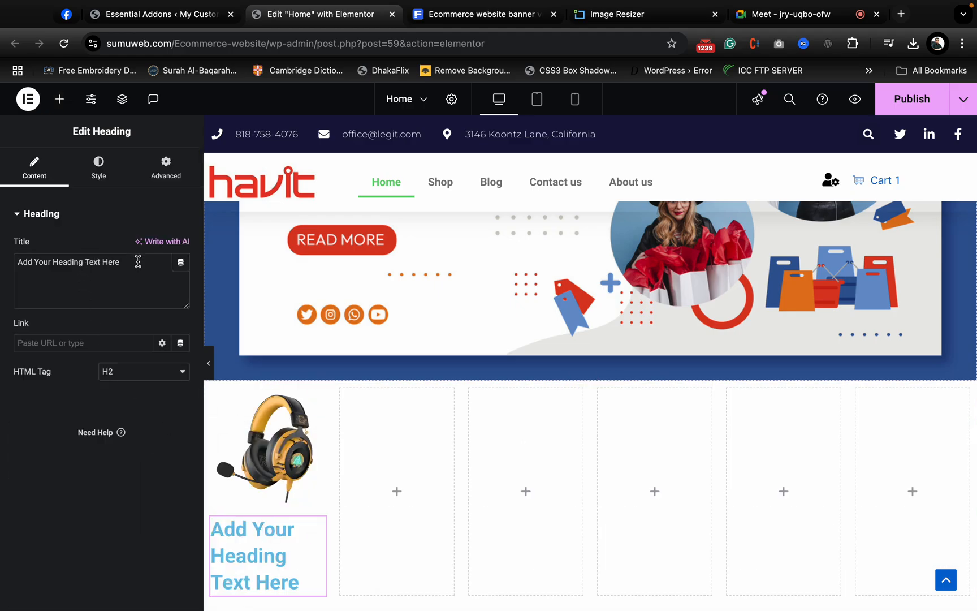
- Set the title of the heading below the headset image to HeadPhone and center-align it
key(super+a)
text(Hea)
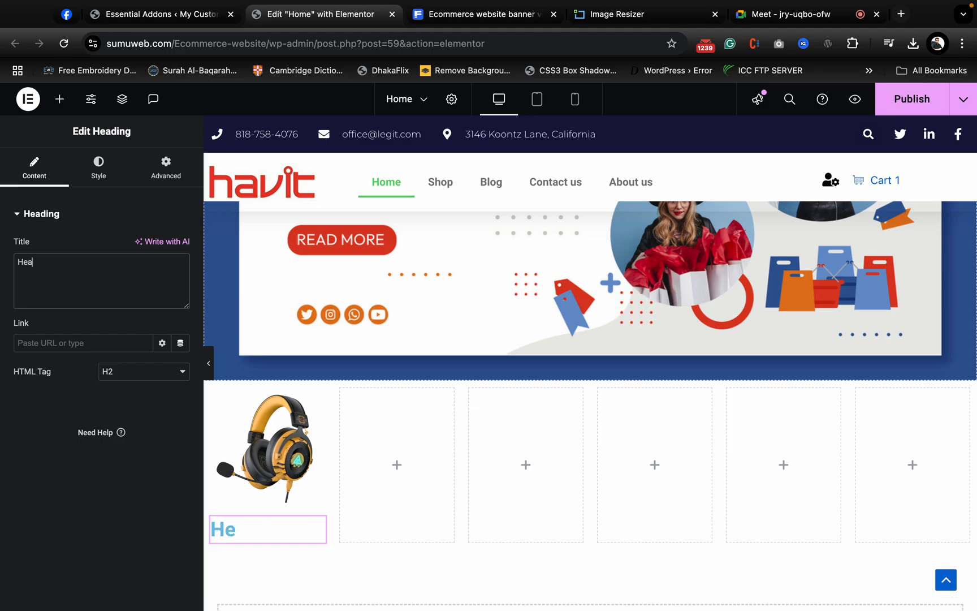
text(dPhone)
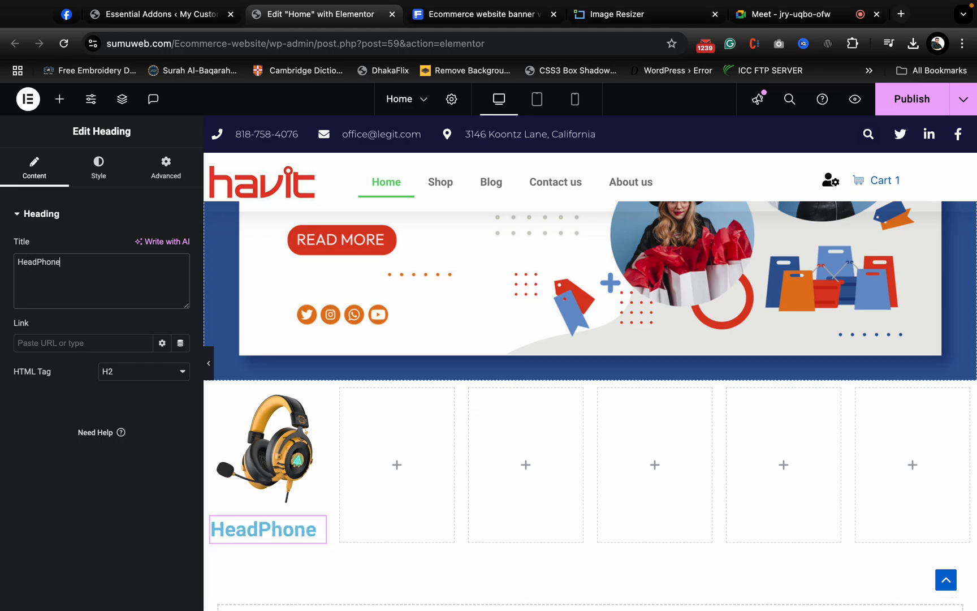
click(101, 174)
click(144, 246)
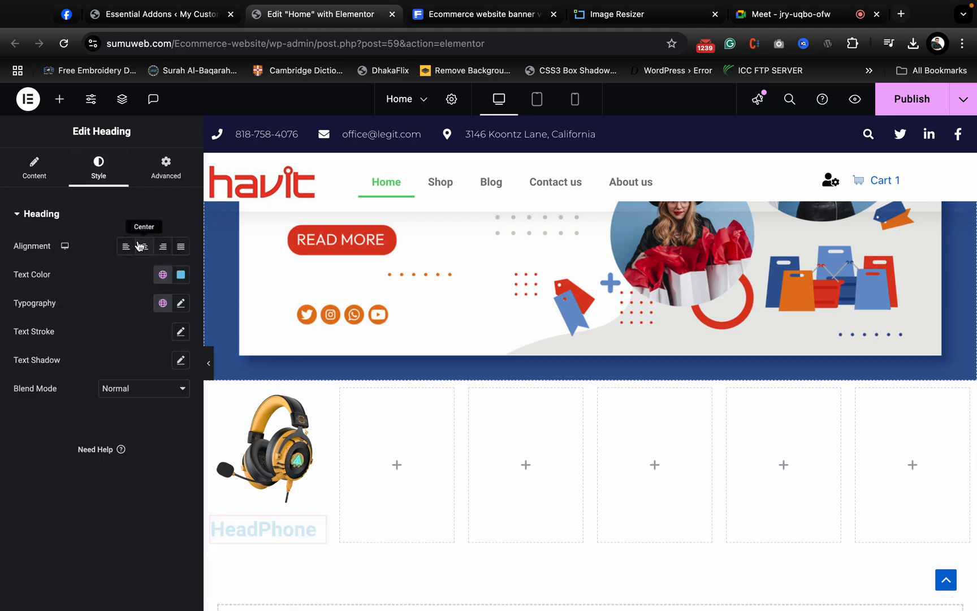
- Set the HeadPhone heading's text color to #000000 and its font size to 18 px
click(181, 275)
text(#000000)
click(119, 600)
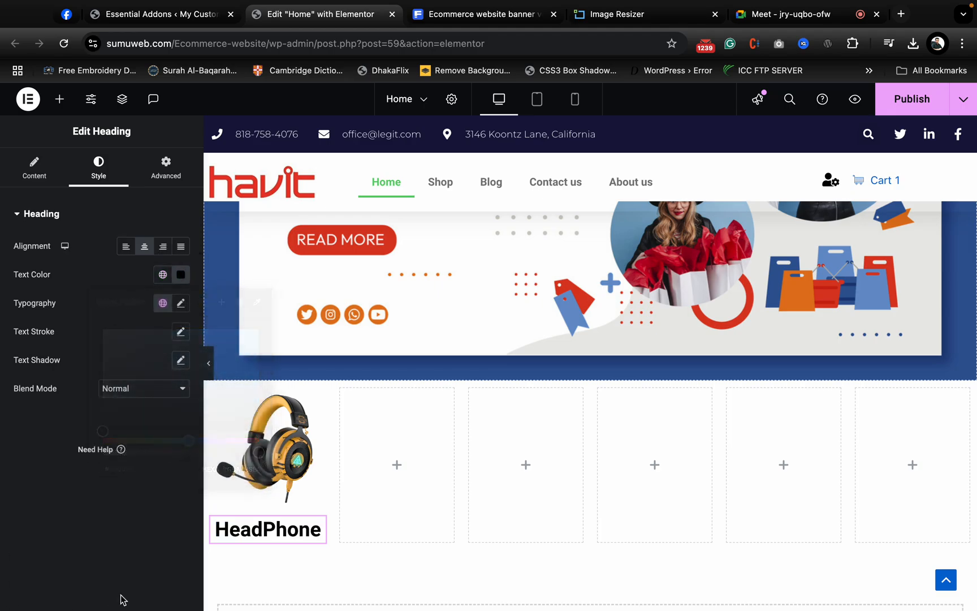
click(183, 306)
click(166, 407)
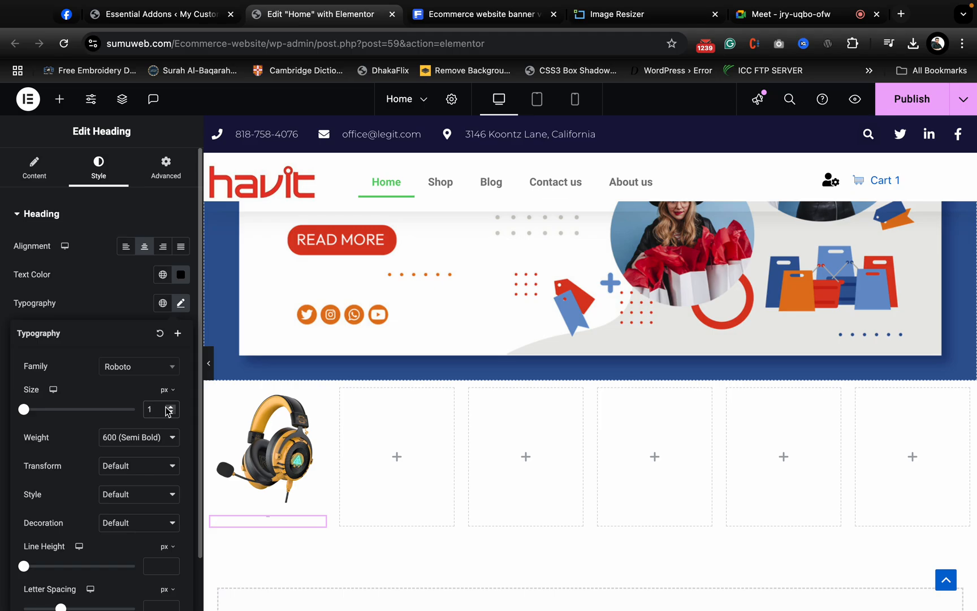
text(5)
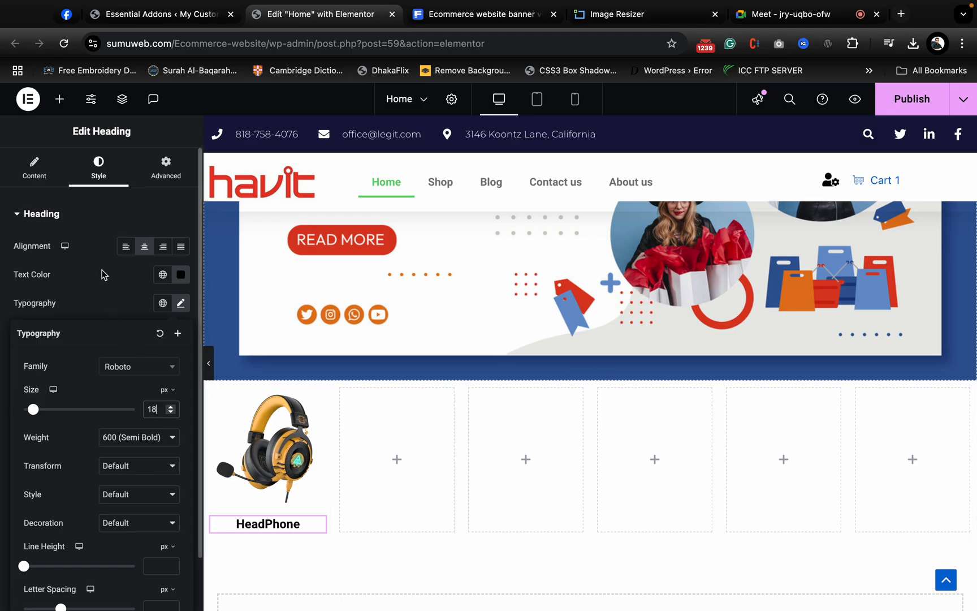
click(305, 528)
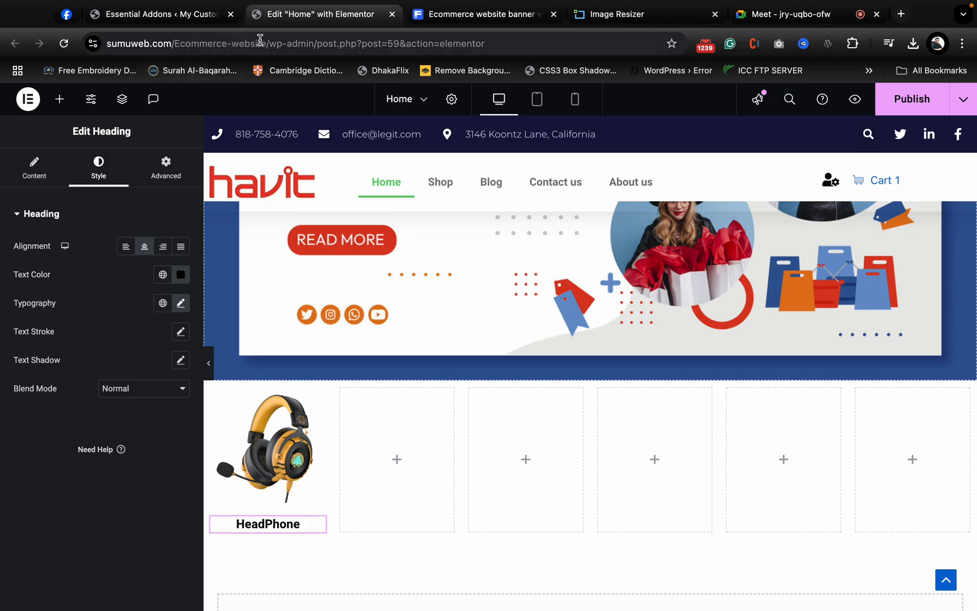
- Close the Freepik page and open the WordPress admin's Pages list in a separate browser tab from the Elementor editor
click(487, 17)
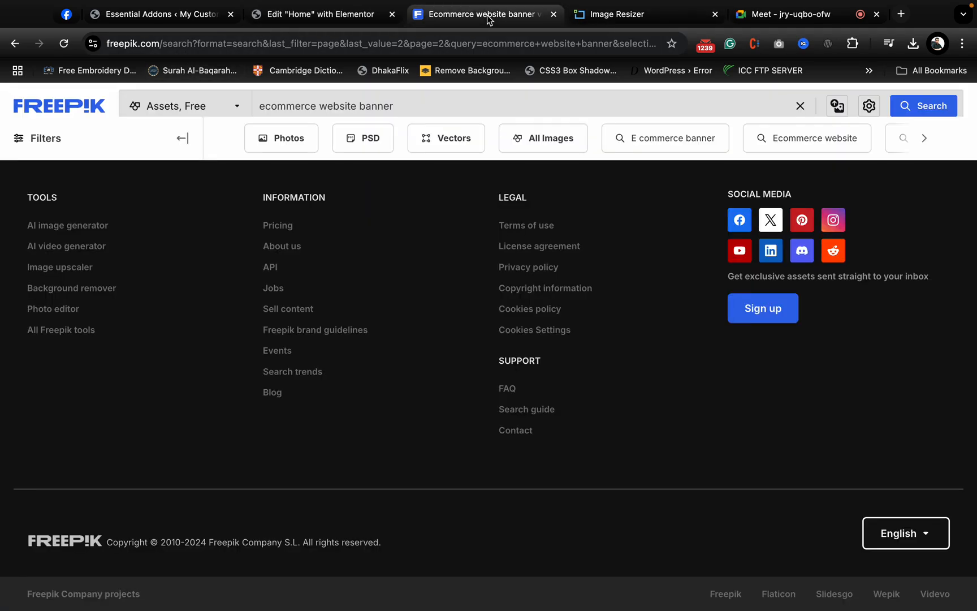
click(553, 14)
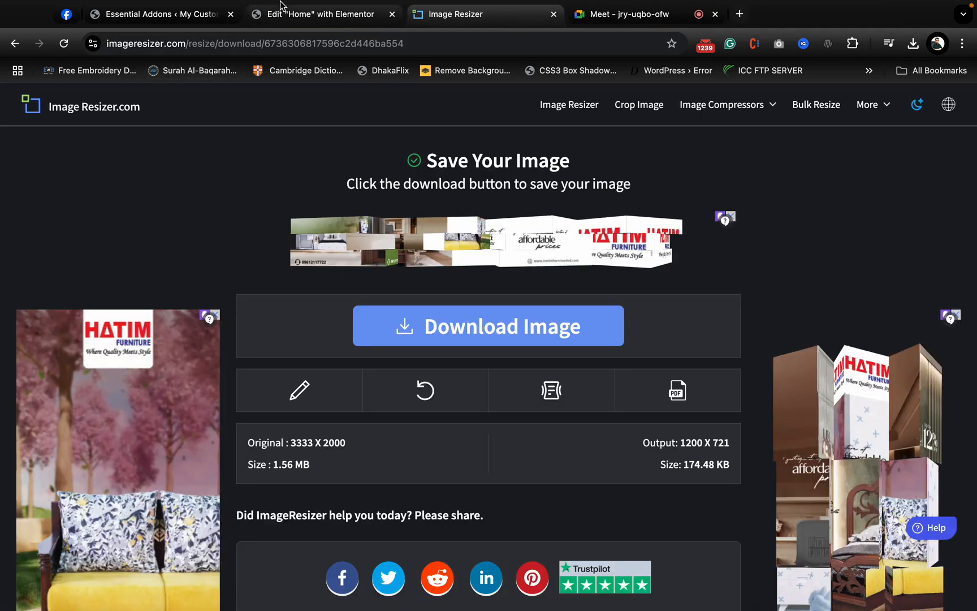
click(302, 35)
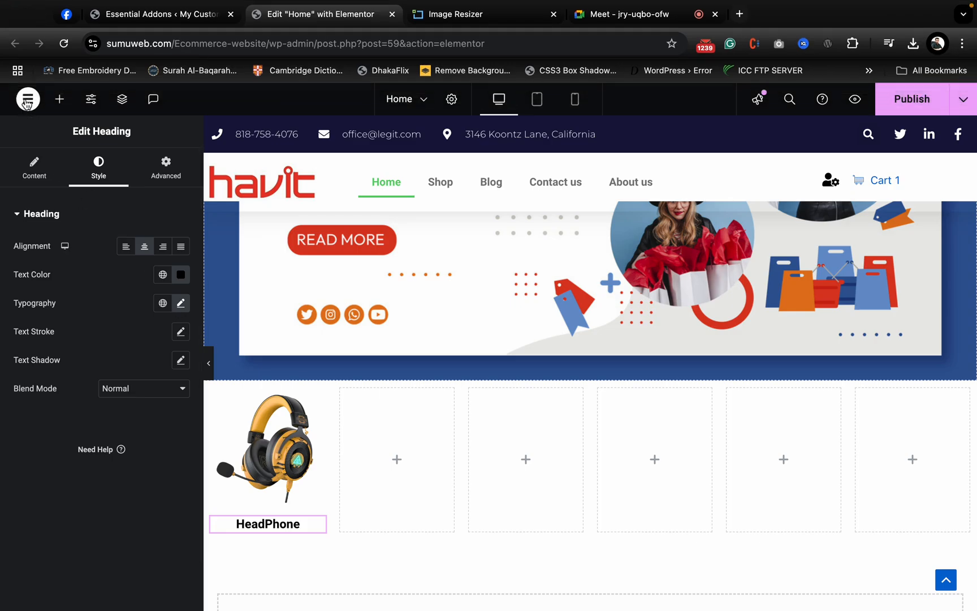
click(27, 100)
super+click(63, 231)
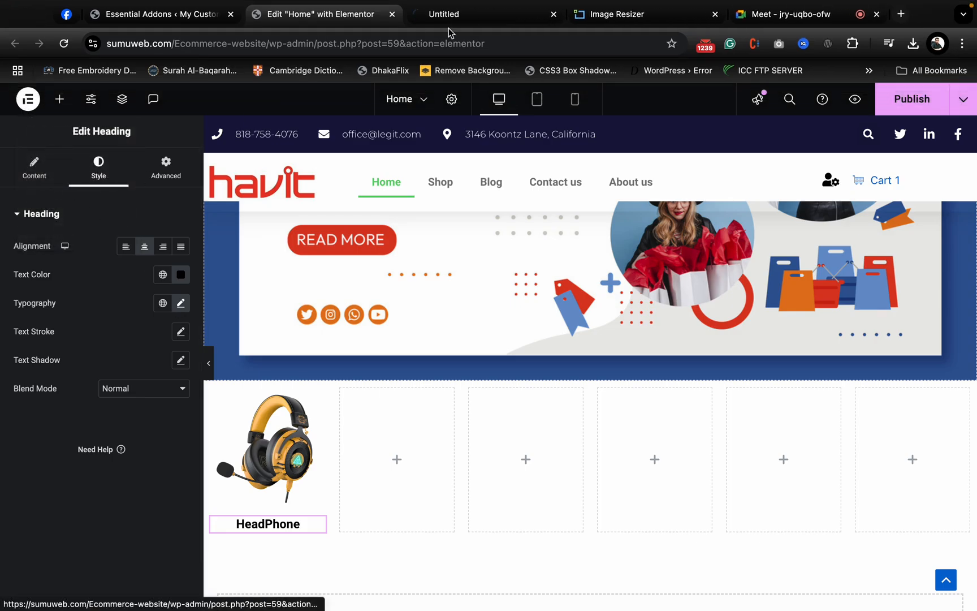
click(462, 17)
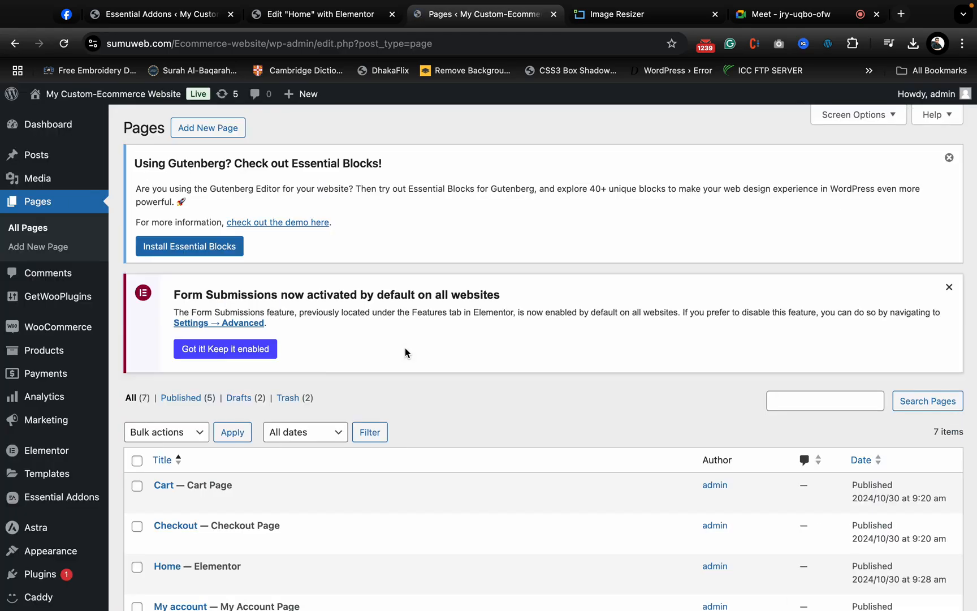
- Open the store's product categories in the WordPress admin
scroll(405, 348, down, 5)
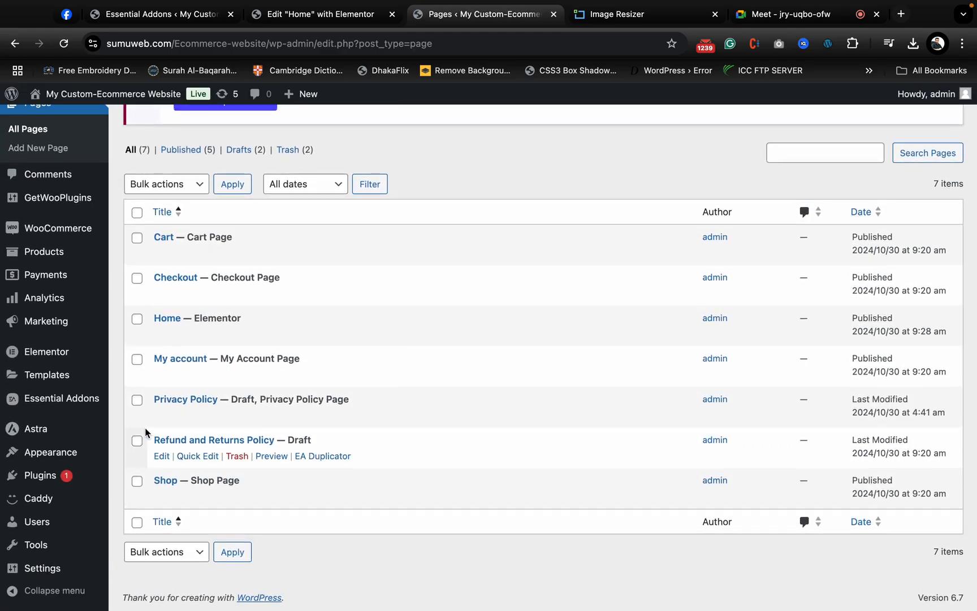
scroll(145, 427, up, 5)
scroll(144, 427, up, 1)
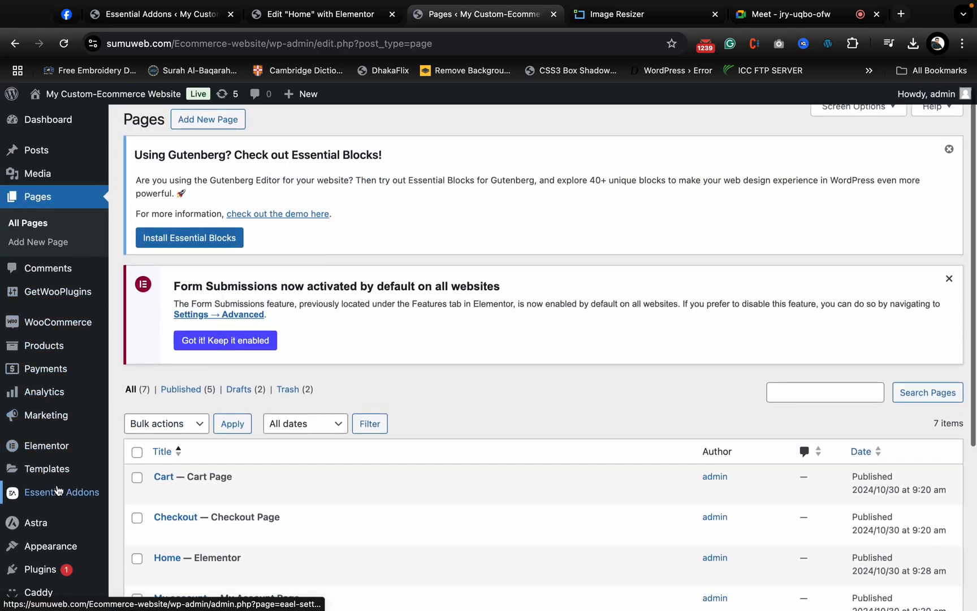
scroll(57, 489, down, 3)
mouse_move(57, 489)
scroll(57, 489, up, 3)
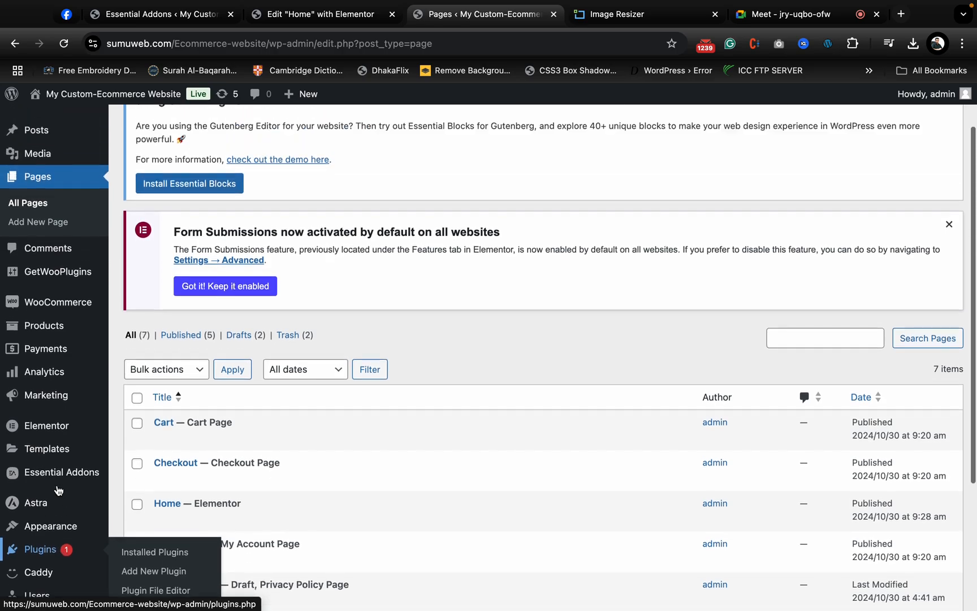
mouse_move(48, 350)
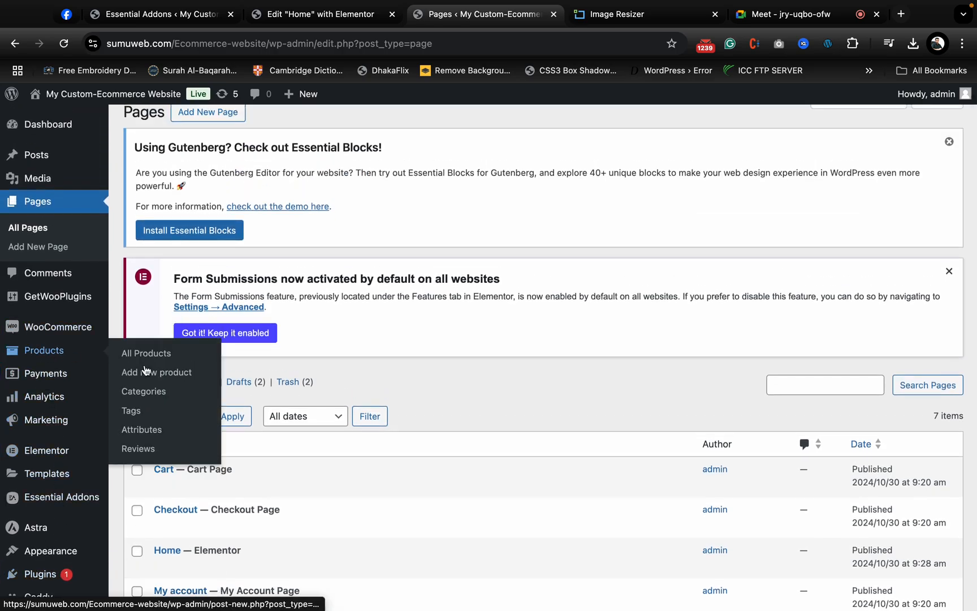
click(162, 391)
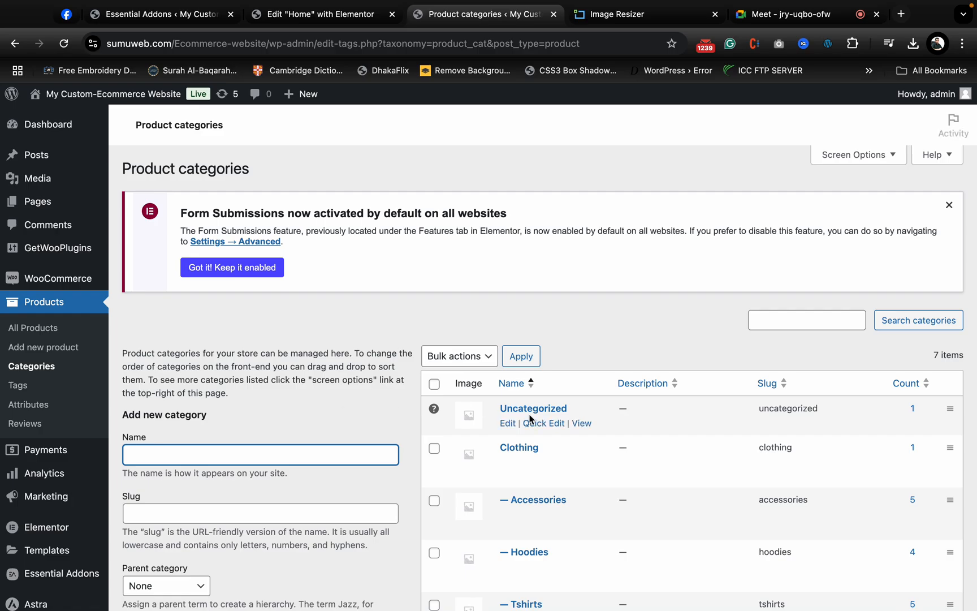
- Quick-edit the Uncategorized product category, setting its name to Headphone and its slug to headphone, and update it
scroll(526, 424, down, 3)
scroll(529, 418, down, 3)
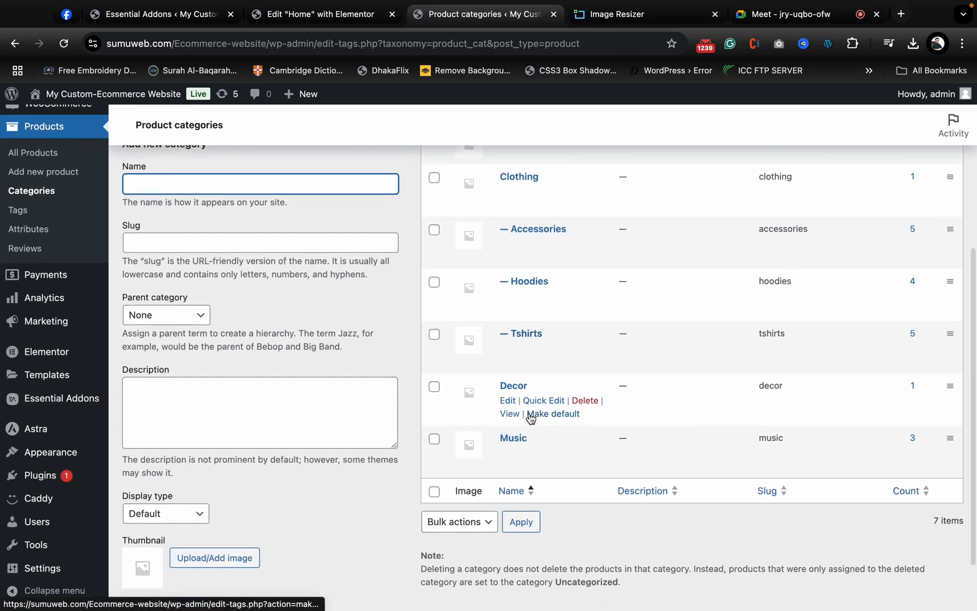
scroll(530, 418, up, 1)
scroll(530, 418, up, 2)
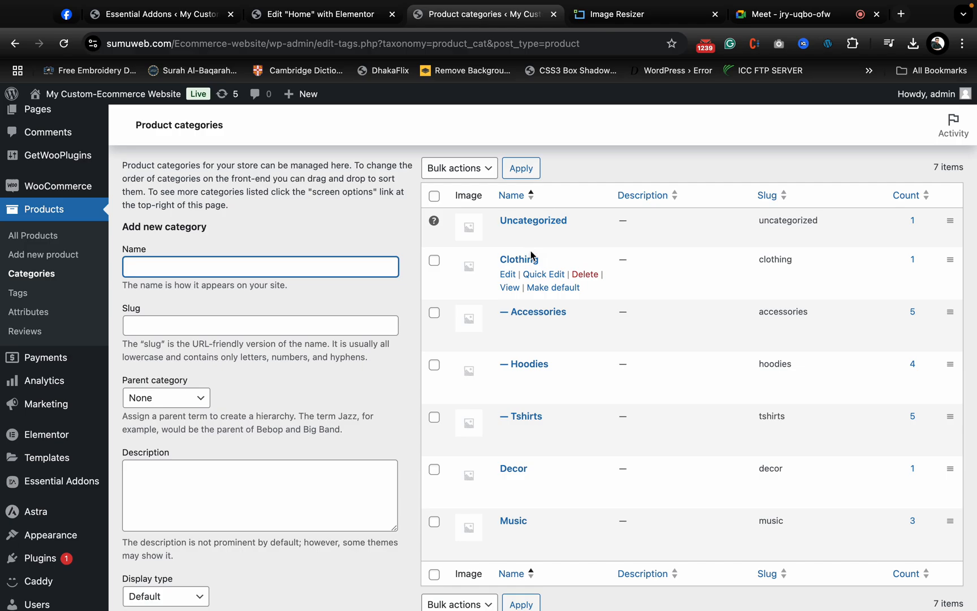
scroll(563, 391, down, 2)
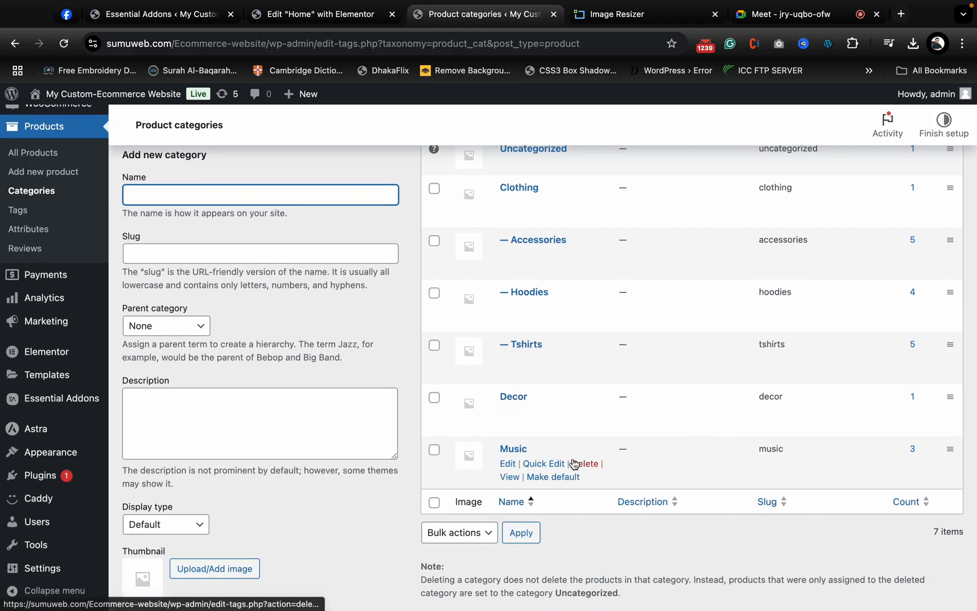
scroll(574, 464, up, 4)
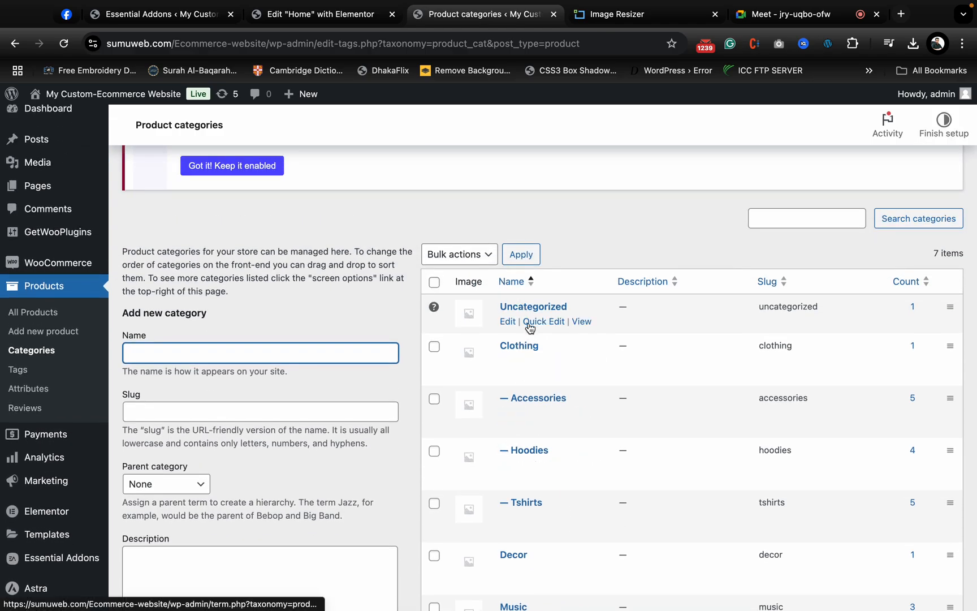
click(543, 321)
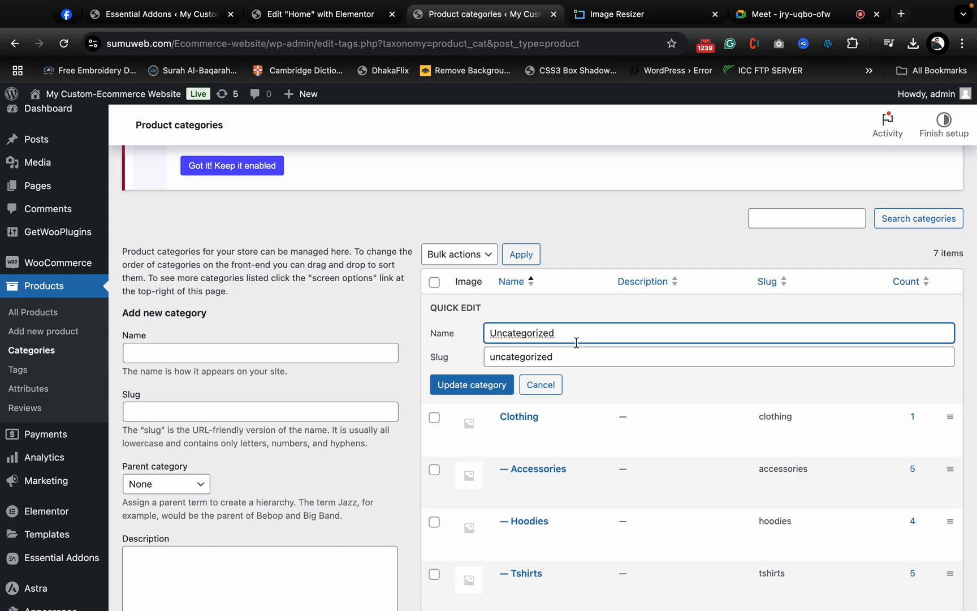
key(BackSpace)
double_click(501, 358)
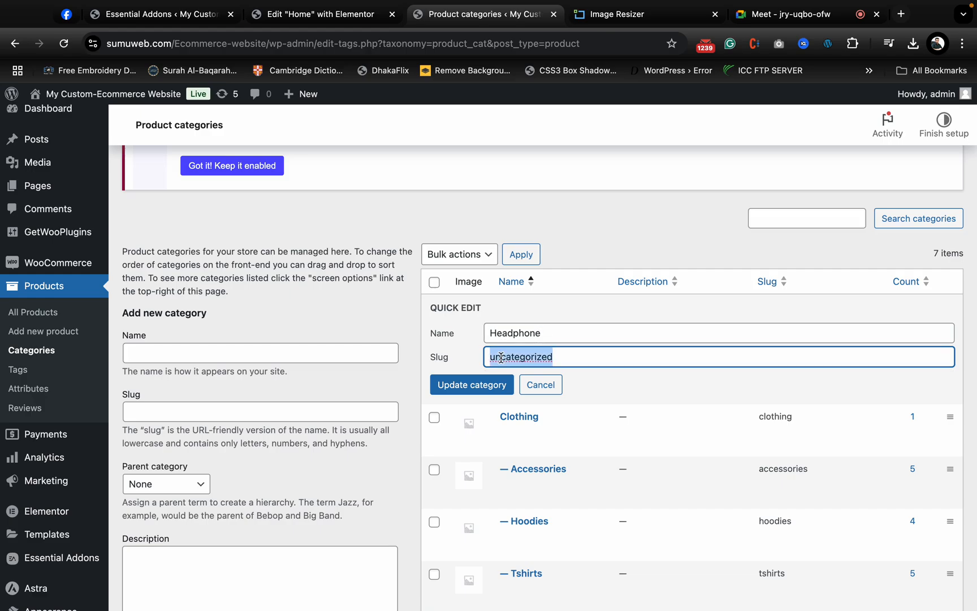
key(BackSpace)
click(477, 385)
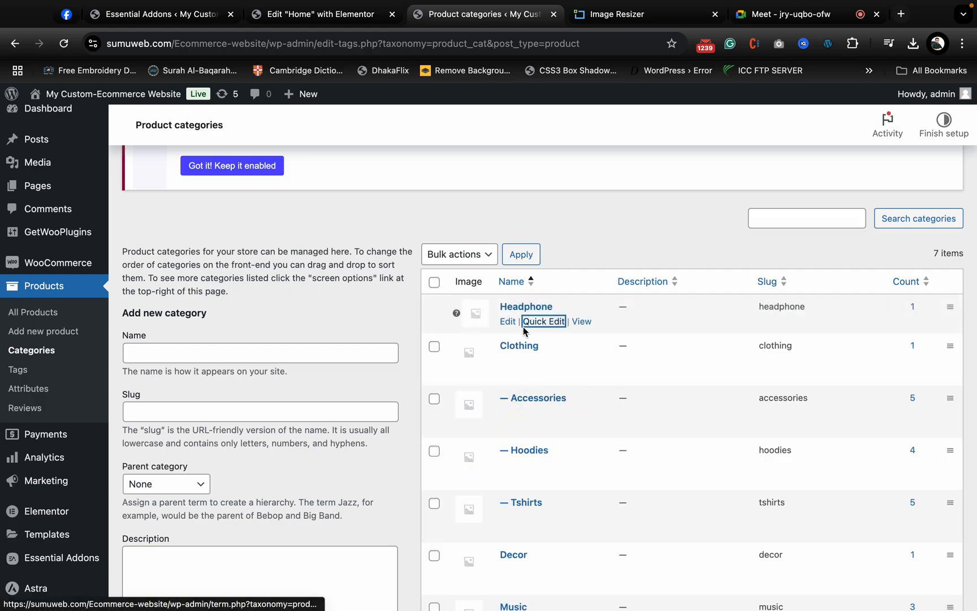
- View the Headphone category's store page, copy its URL, and return to the product categories list
click(577, 321)
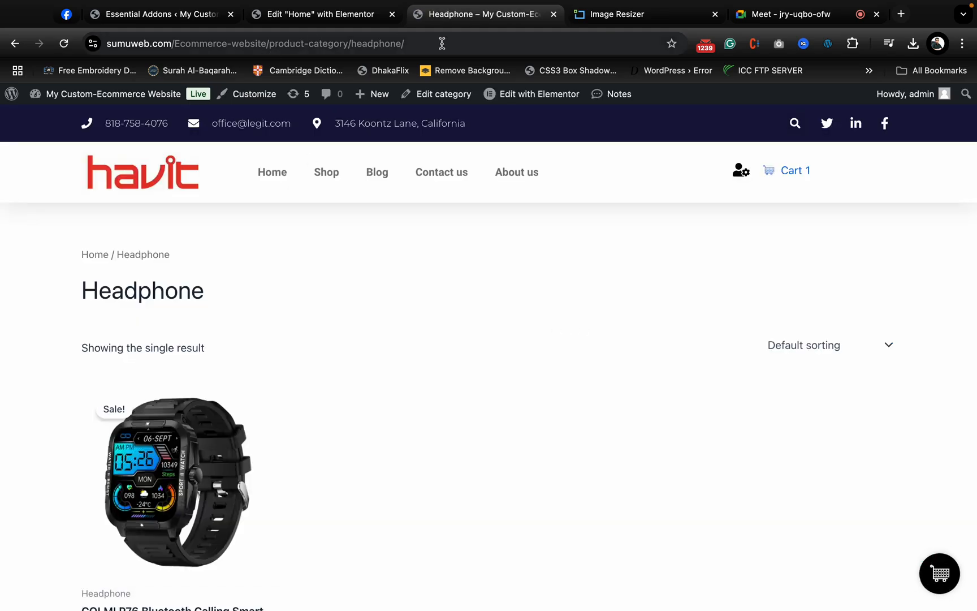
click(442, 45)
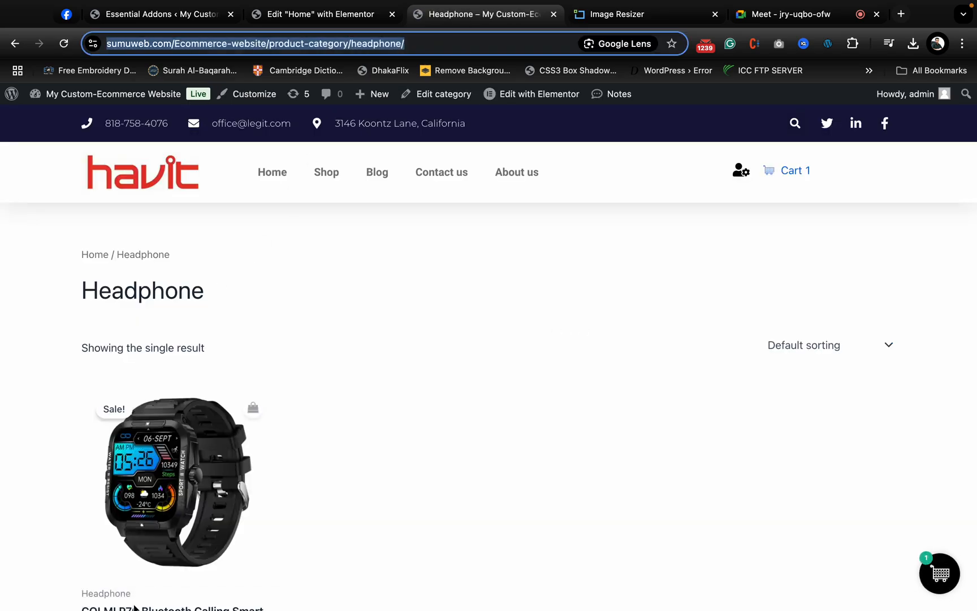
click(20, 49)
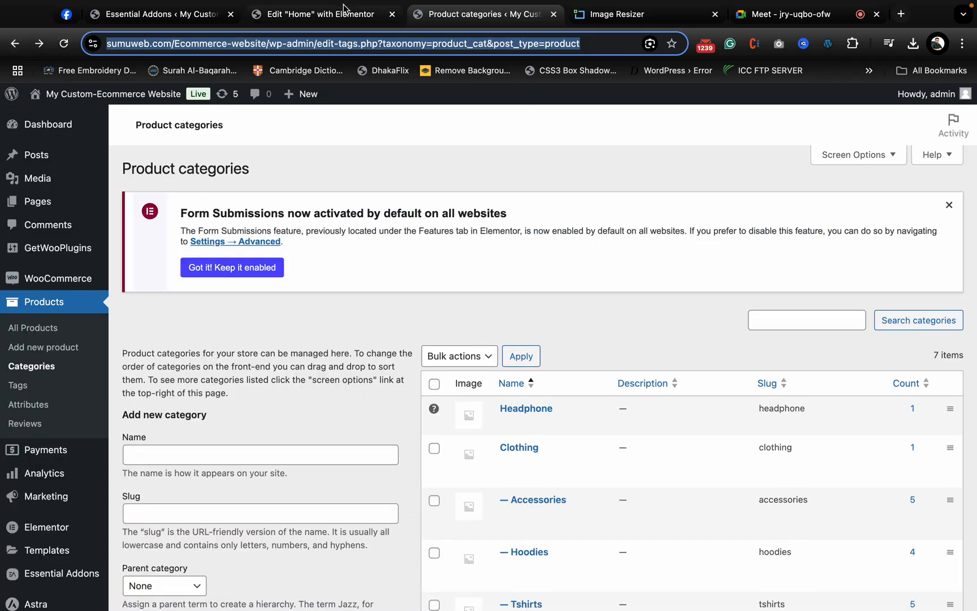
- In the Elementor editor, link the headset image to a custom URL, using the copied Headphone category address
click(344, 14)
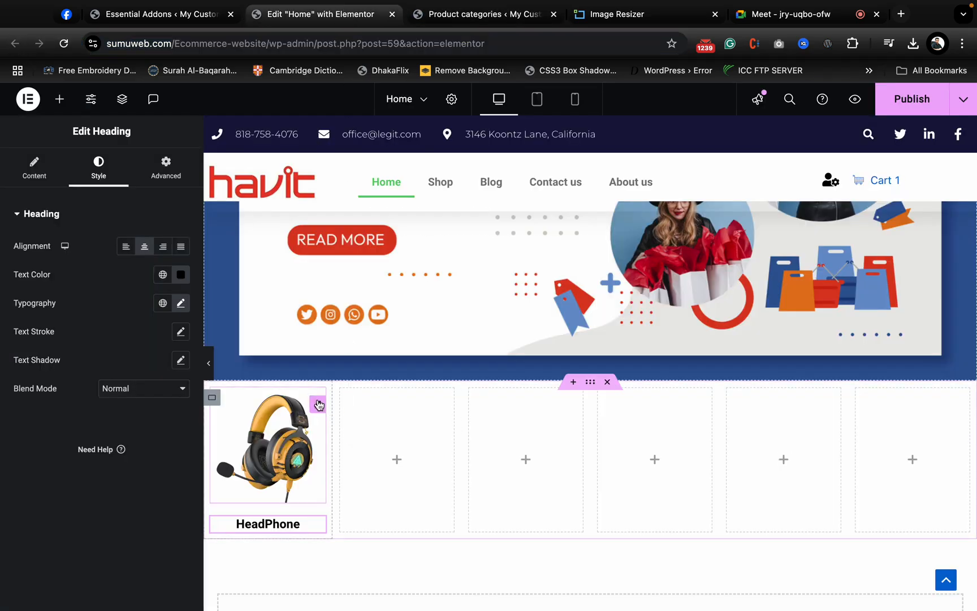
click(316, 405)
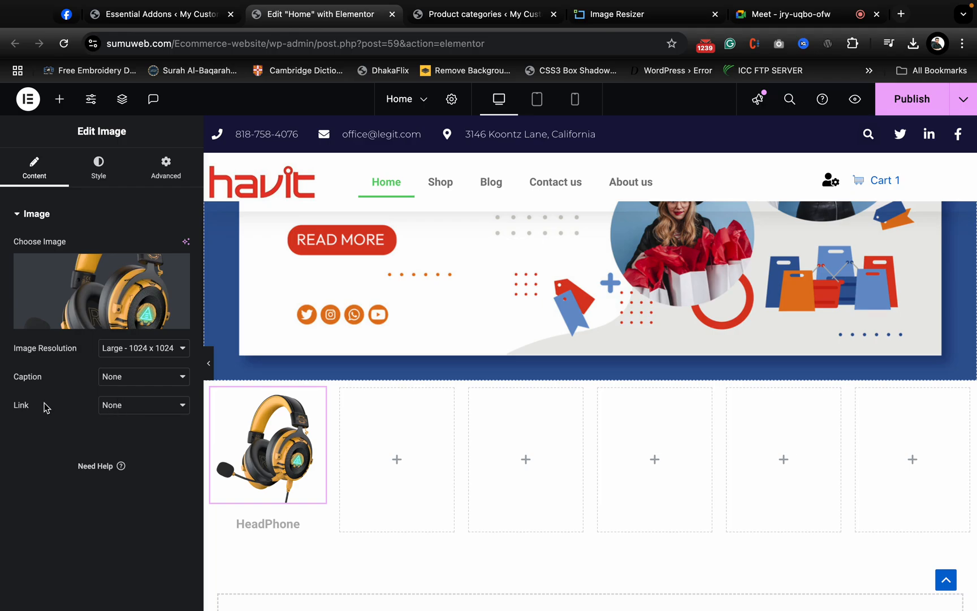
click(145, 406)
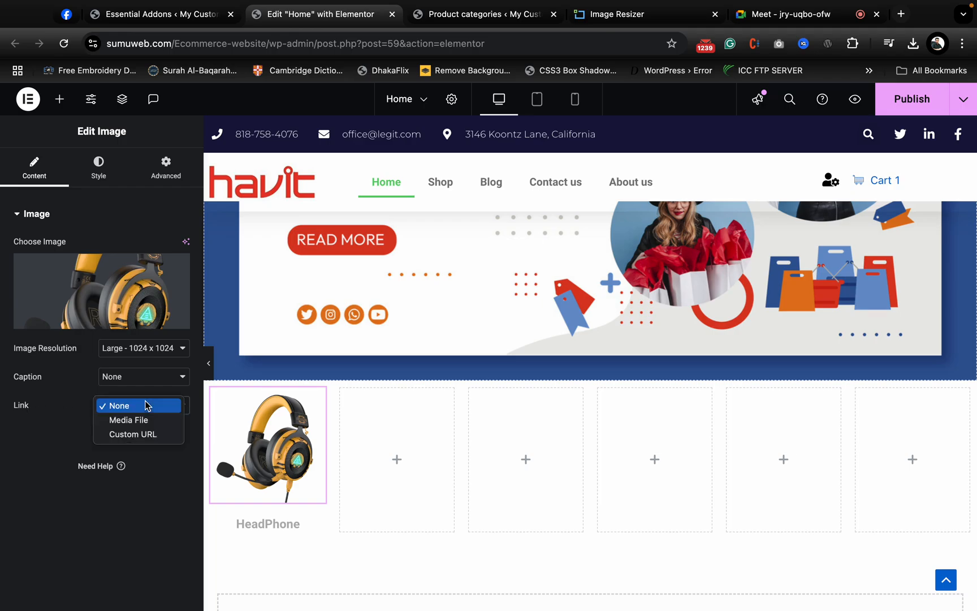
click(149, 436)
click(118, 433)
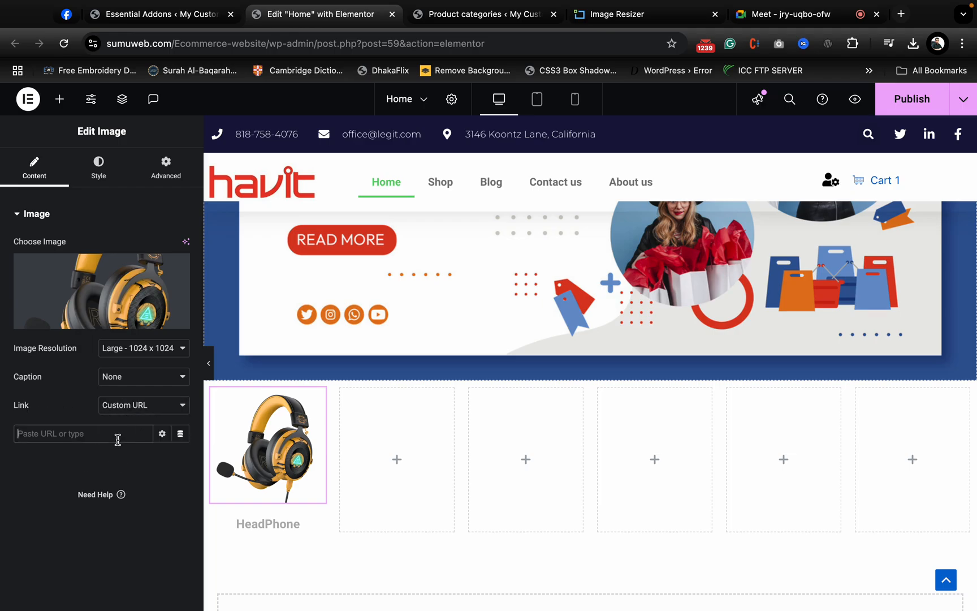
text(ebsite/product-category/headphone/)
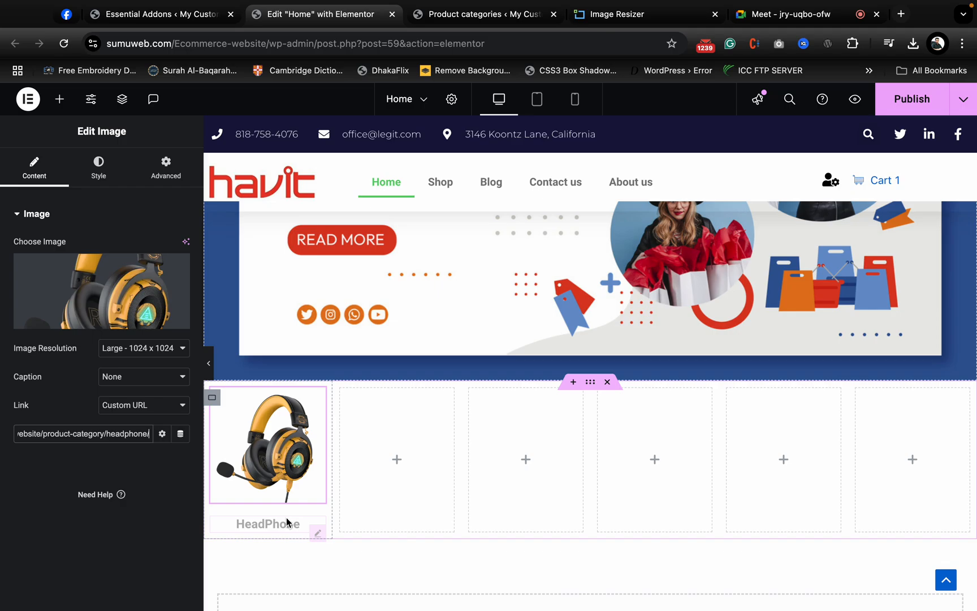
- Link the HeadPhone heading to the same copied Headphone category address
click(318, 534)
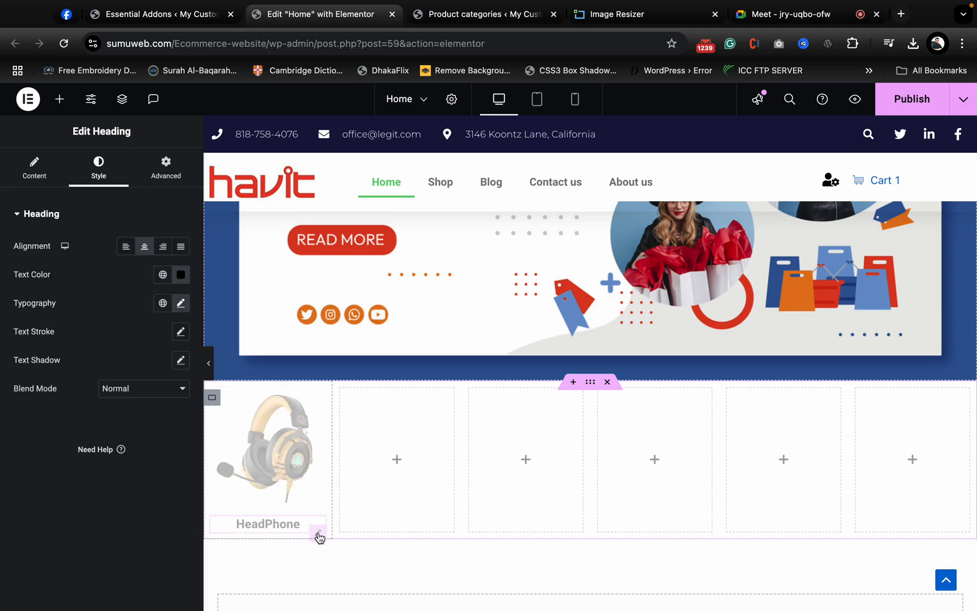
click(34, 168)
click(97, 351)
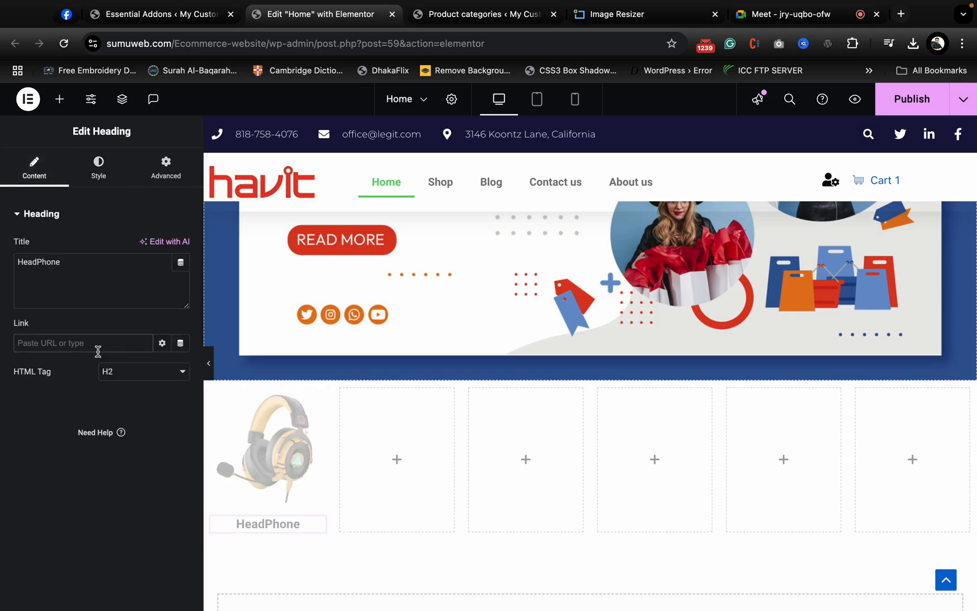
key(super+v)
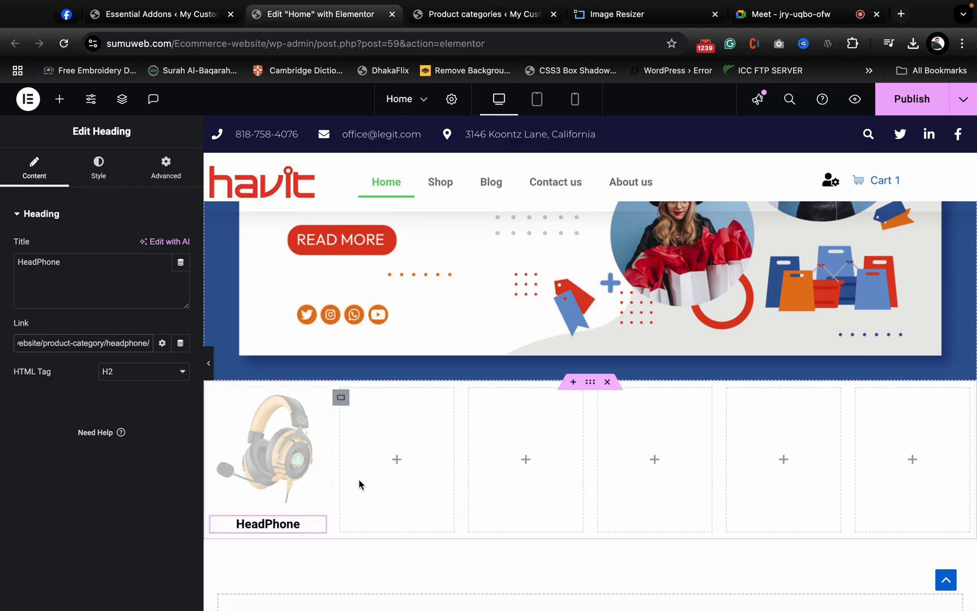
- Publish the Home page and delete the five empty containers beside the HeadPhone container
click(900, 101)
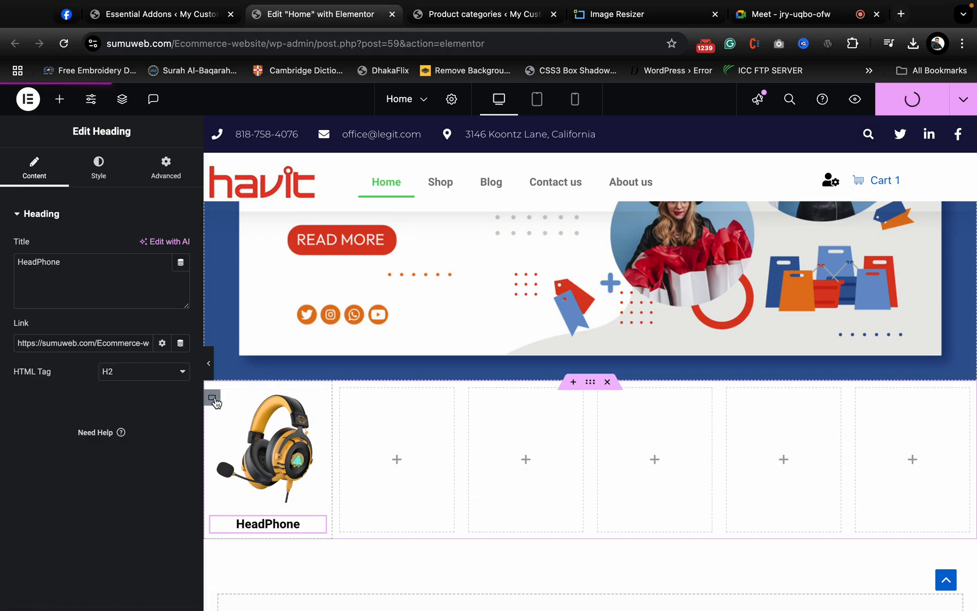
click(215, 400)
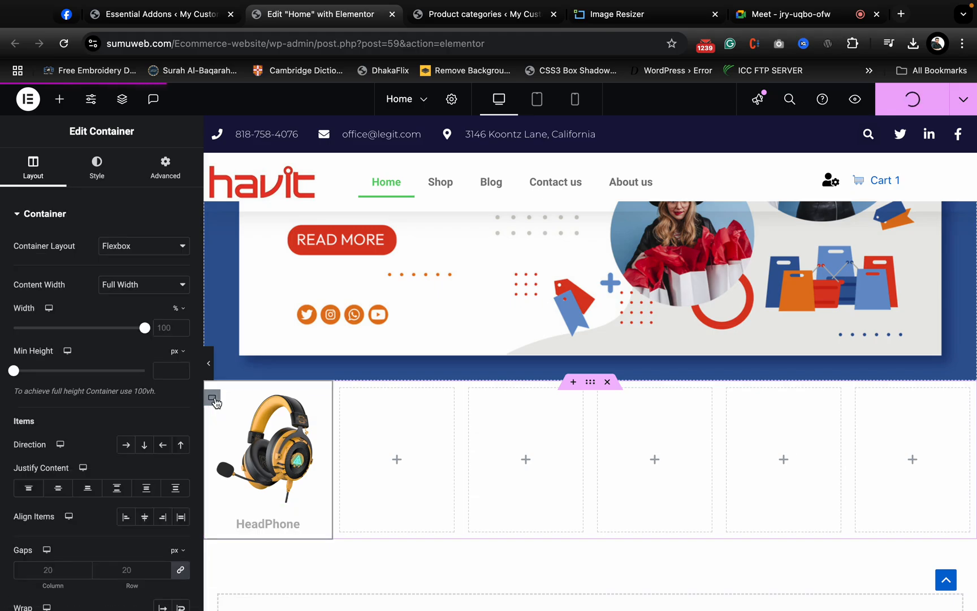
right_click(341, 400)
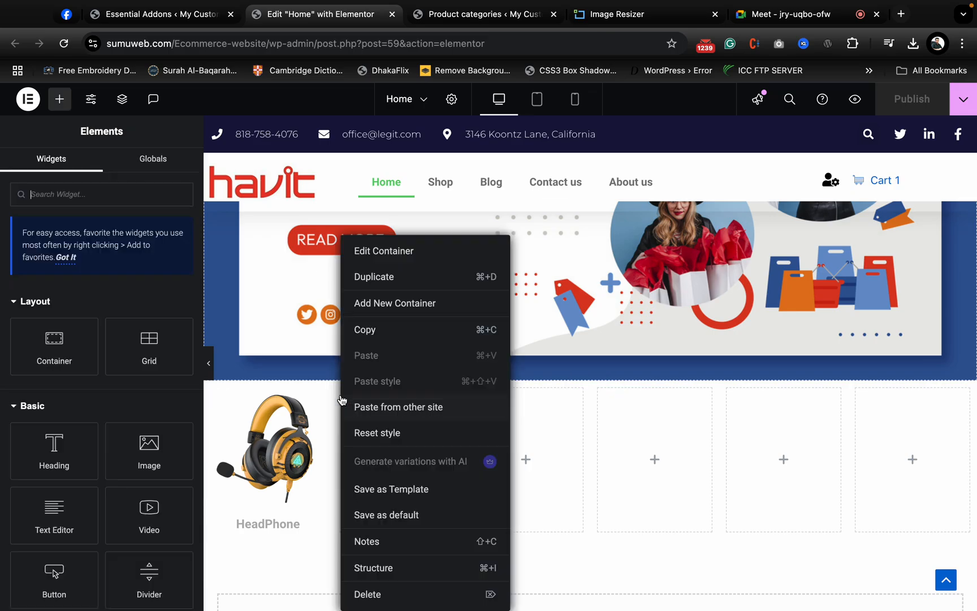
click(412, 593)
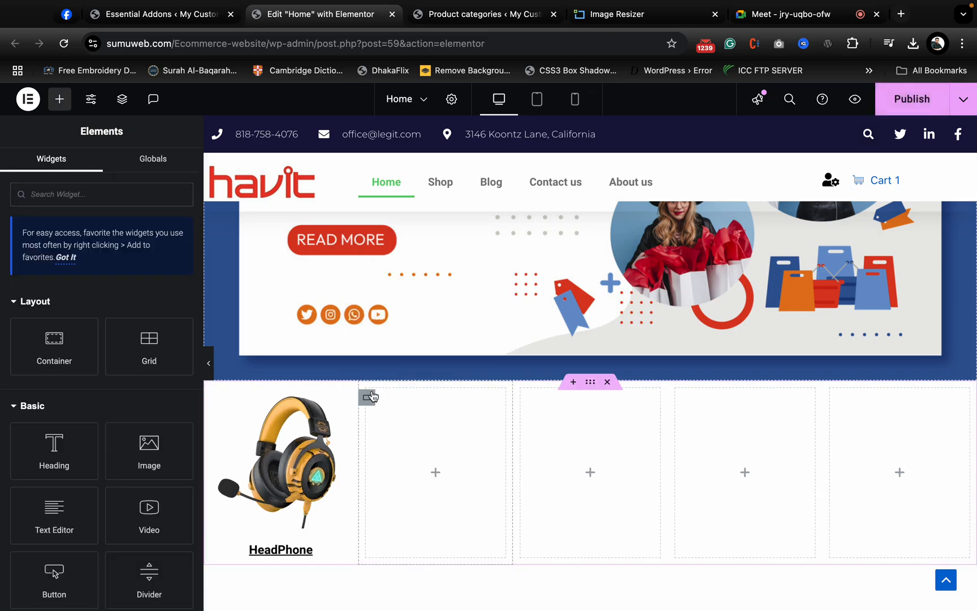
click(368, 397)
right_click(368, 399)
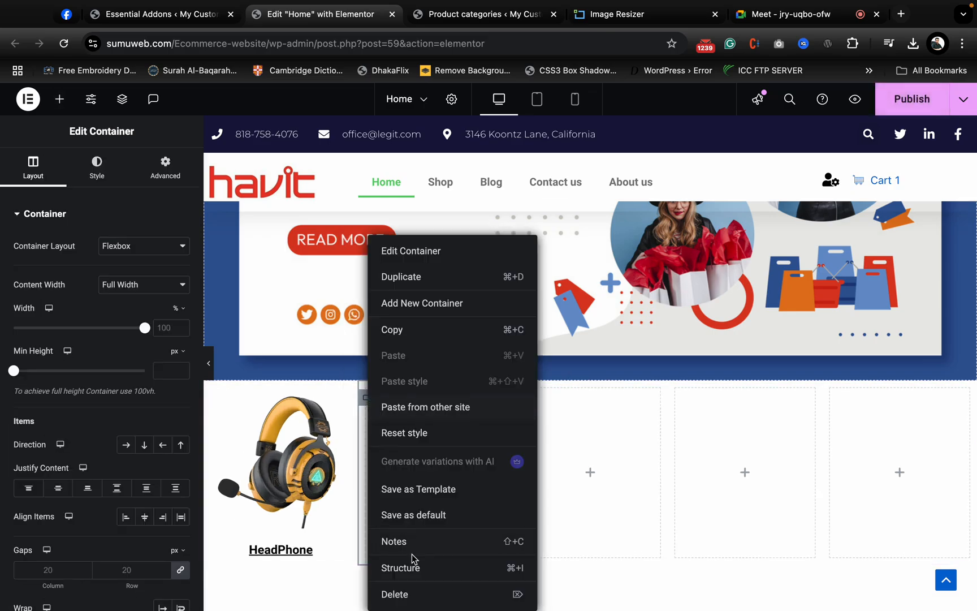
click(413, 594)
click(405, 397)
right_click(409, 399)
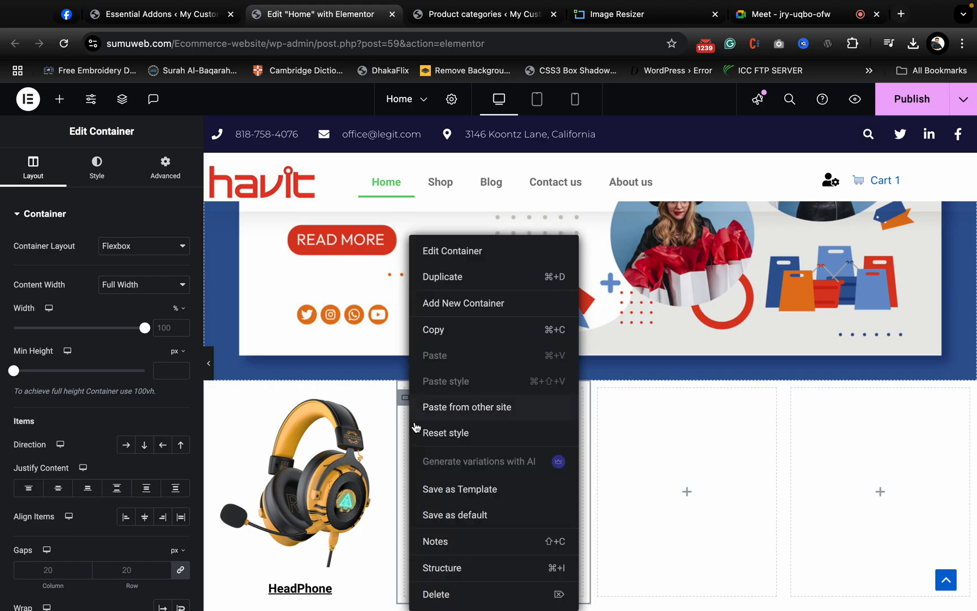
click(430, 594)
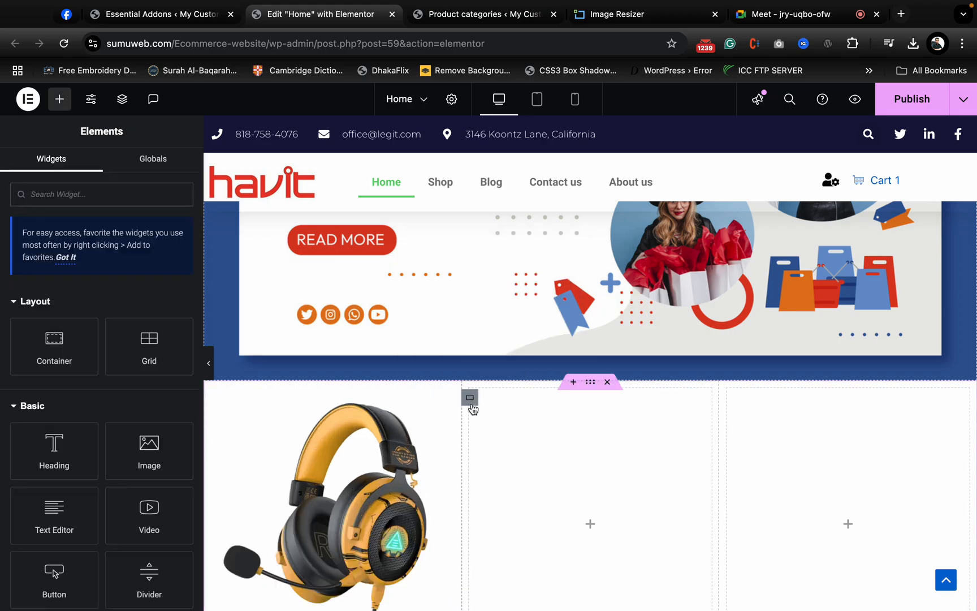
click(470, 397)
right_click(471, 401)
click(526, 591)
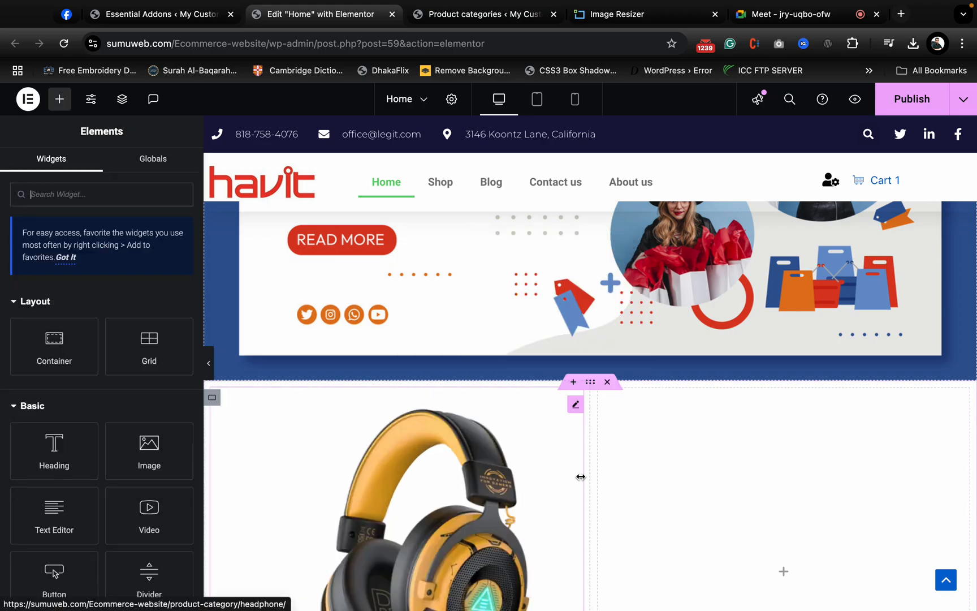
click(596, 395)
right_click(598, 398)
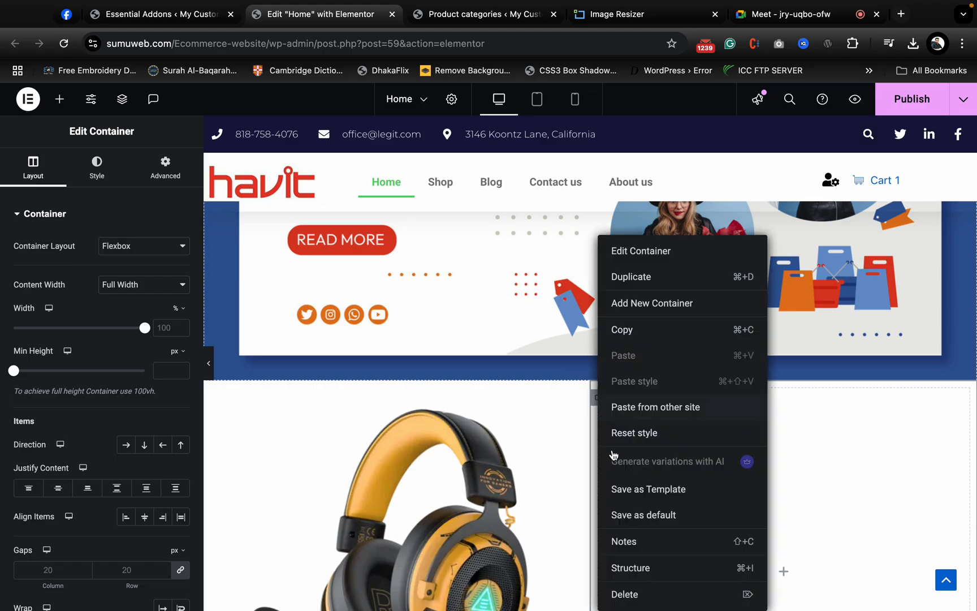
click(646, 593)
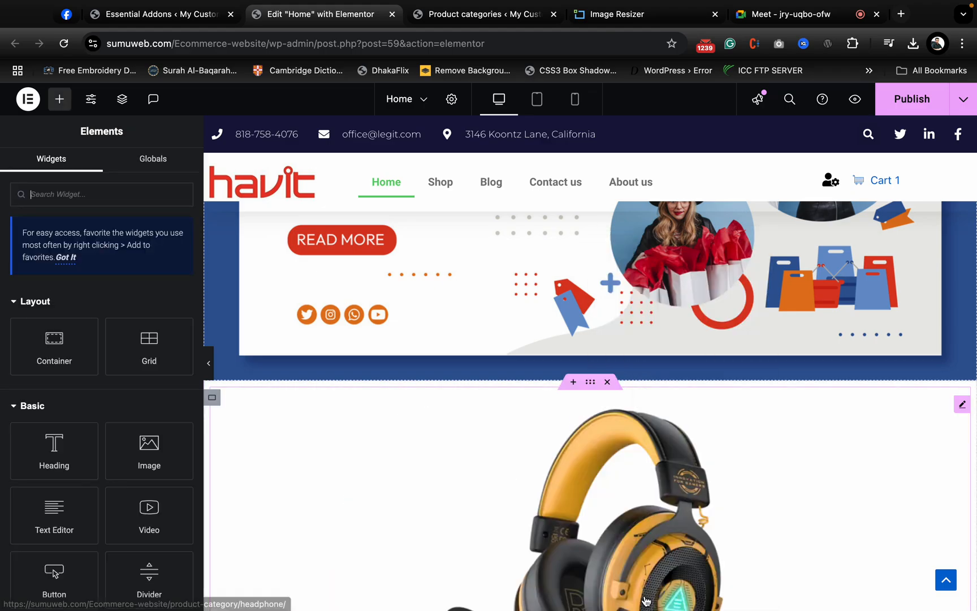
- Duplicate the HeadPhone container six times to fill the category row with seven identical columns
click(210, 403)
right_click(211, 400)
click(257, 276)
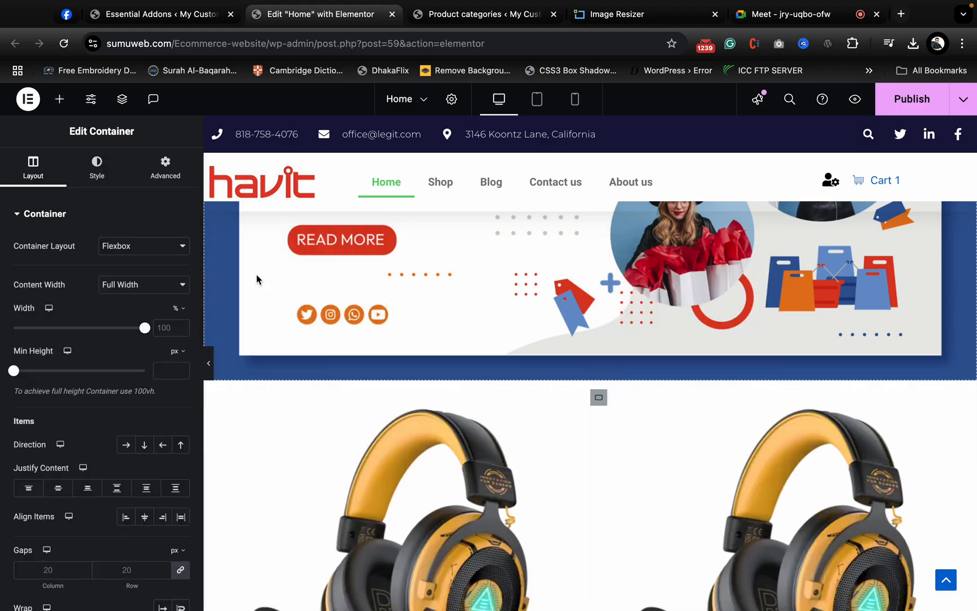
right_click(214, 399)
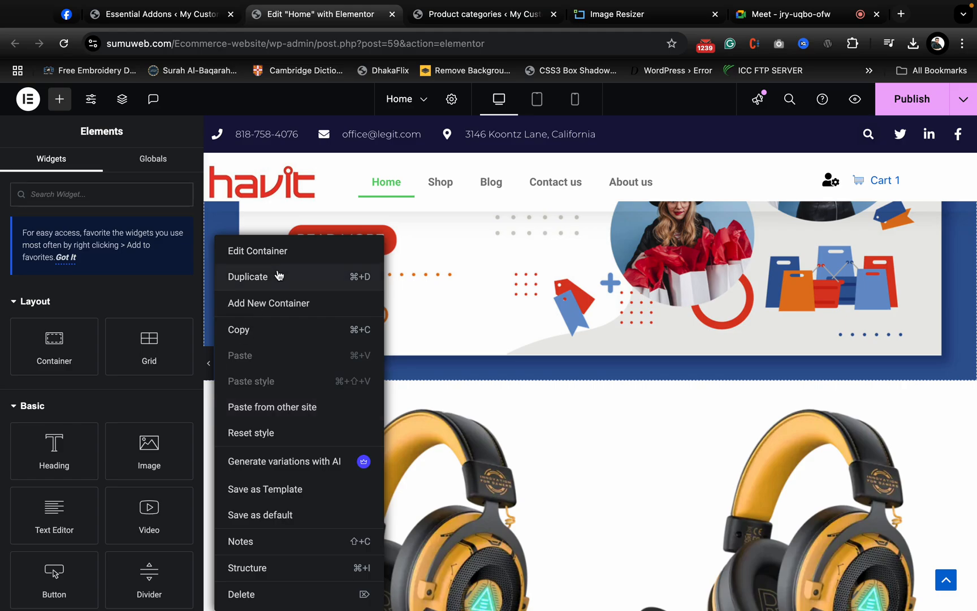
click(278, 276)
right_click(219, 399)
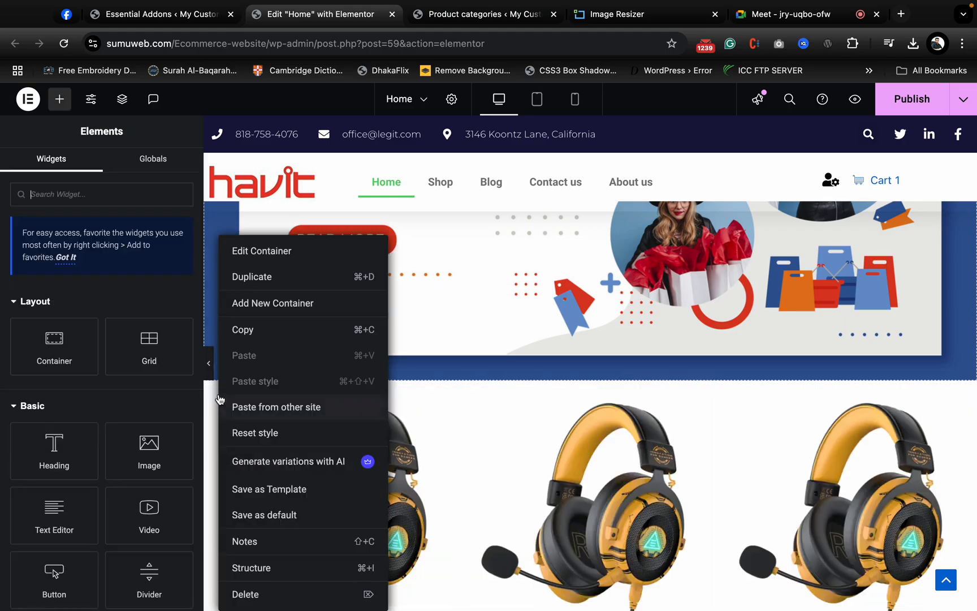
click(267, 277)
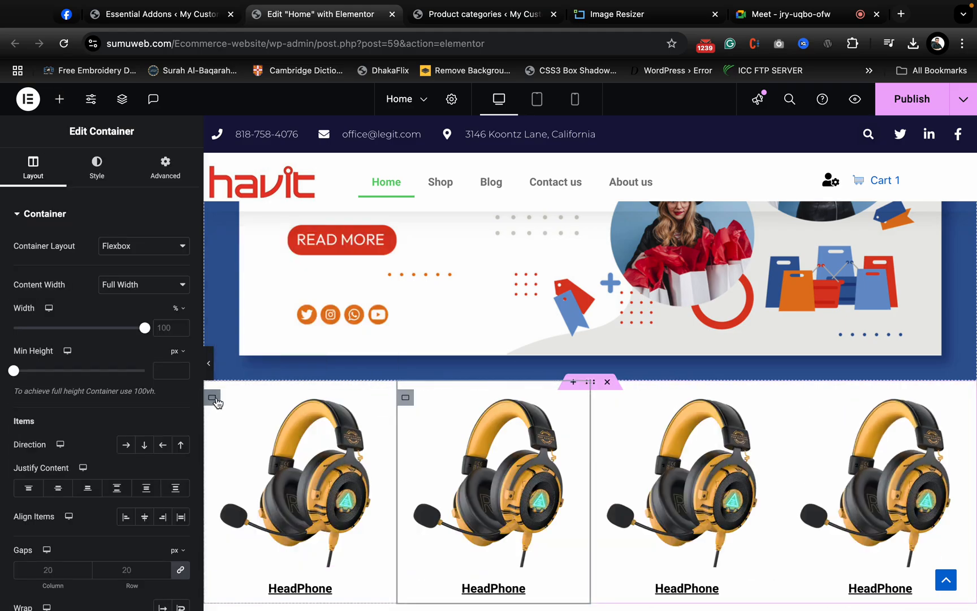
right_click(216, 402)
click(281, 277)
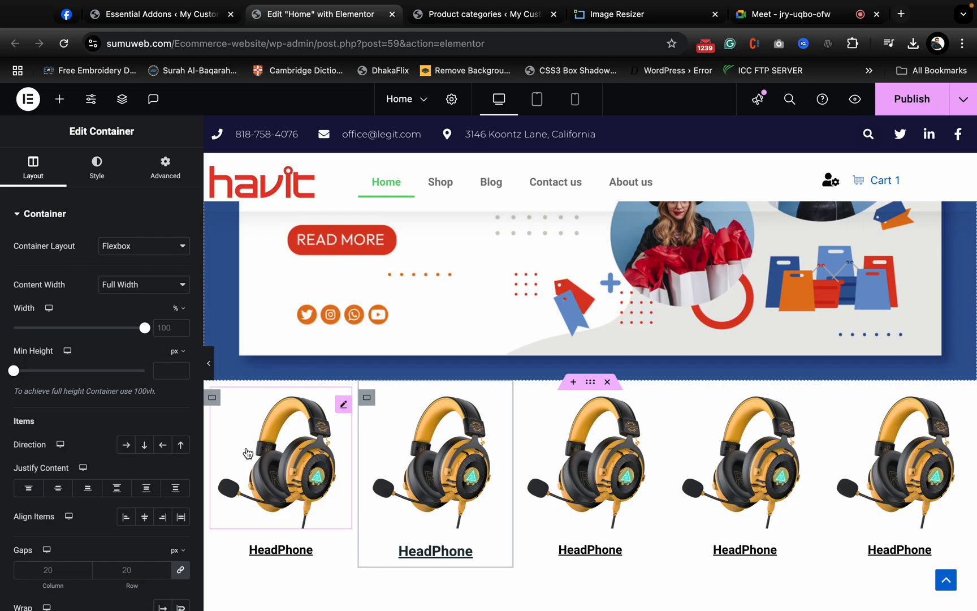
right_click(216, 400)
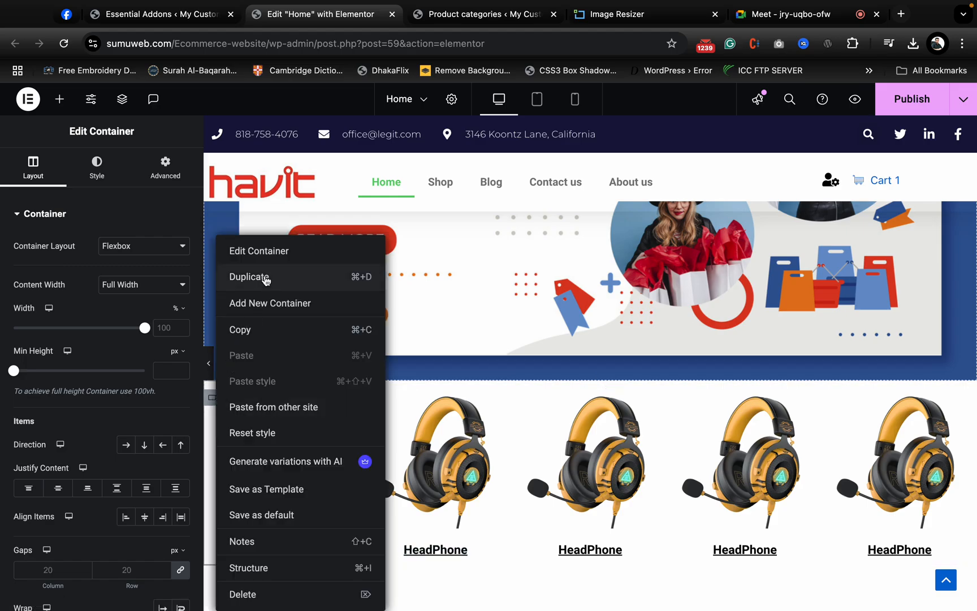
click(266, 276)
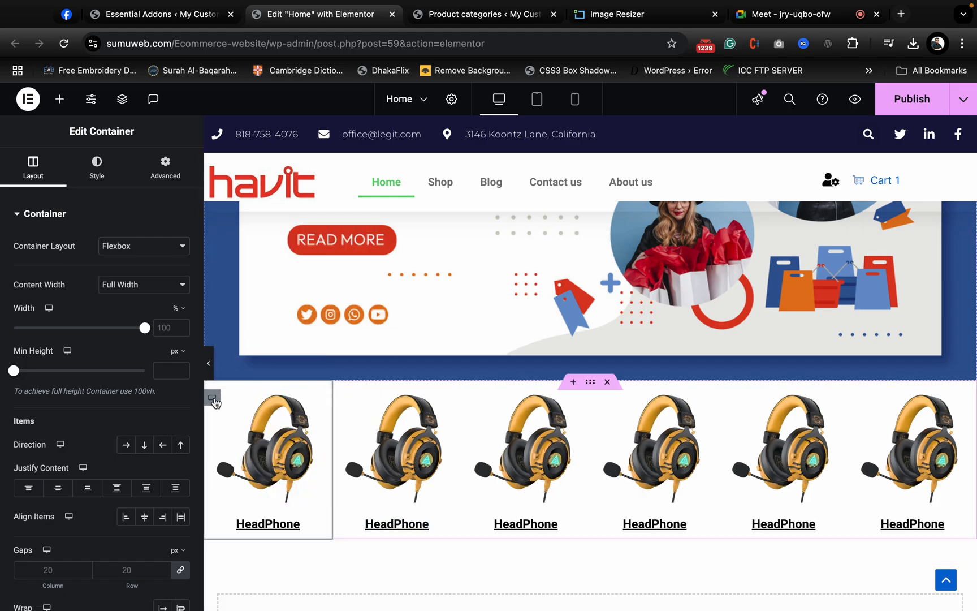
right_click(214, 402)
click(267, 275)
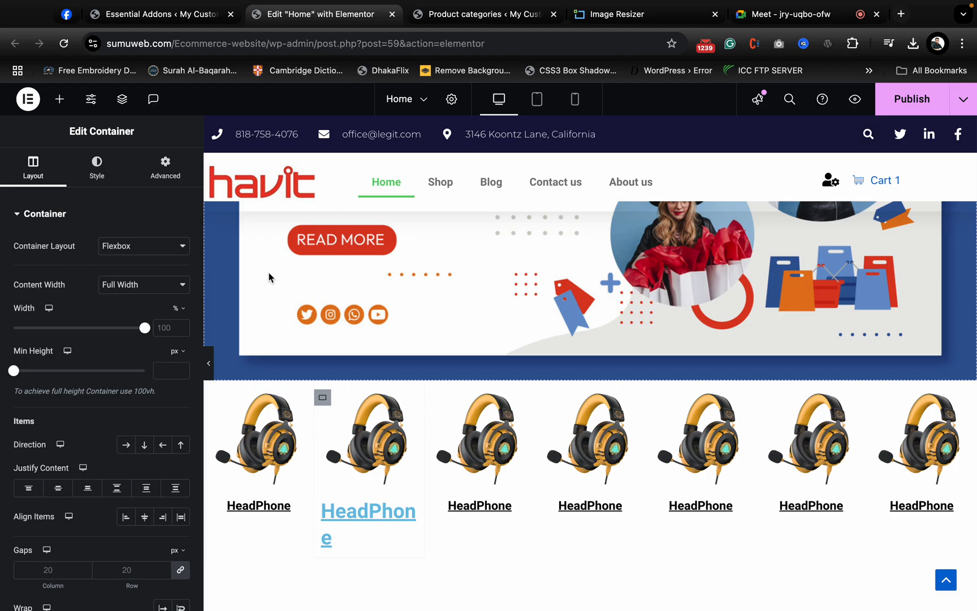
- Replace the second column's headset image with the black square smartwatch with large white numerals from the media library
click(503, 473)
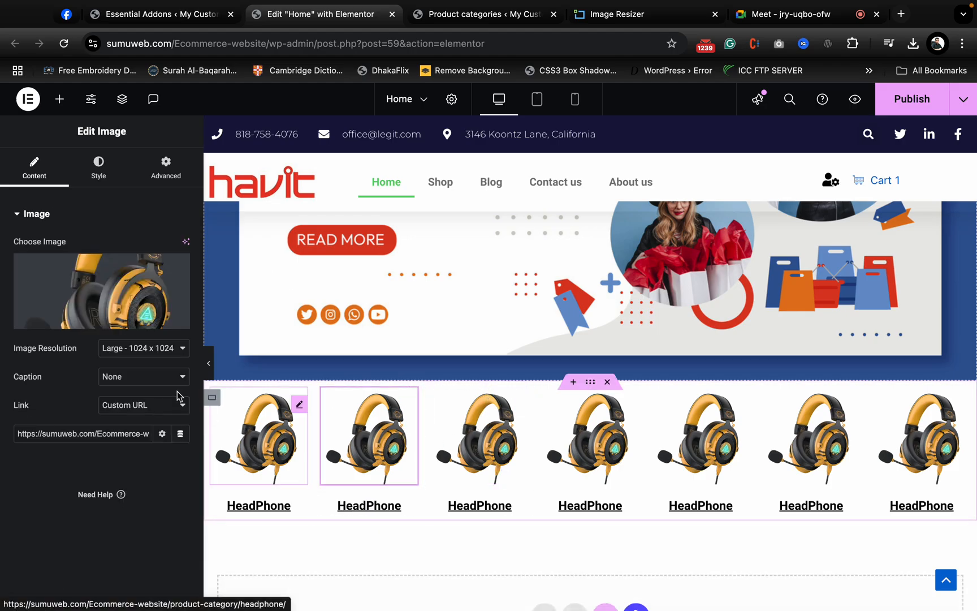
click(107, 308)
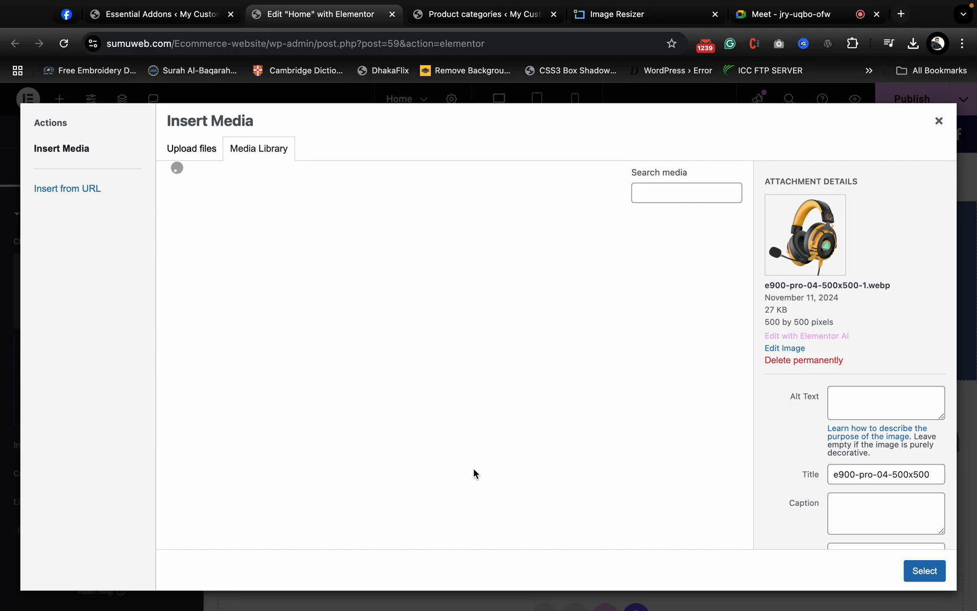
scroll(474, 474, down, 20)
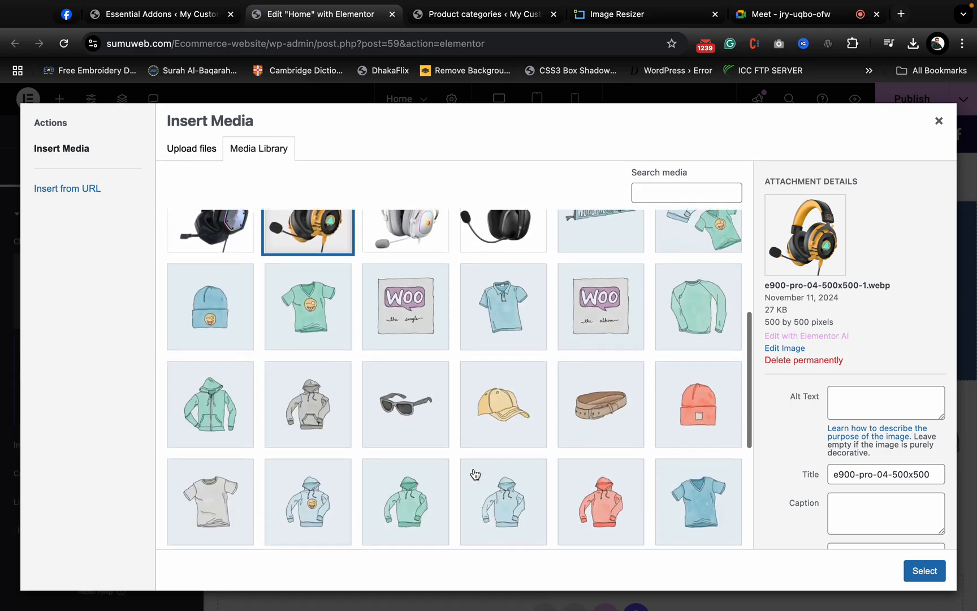
scroll(474, 472, up, 17)
scroll(395, 424, down, 5)
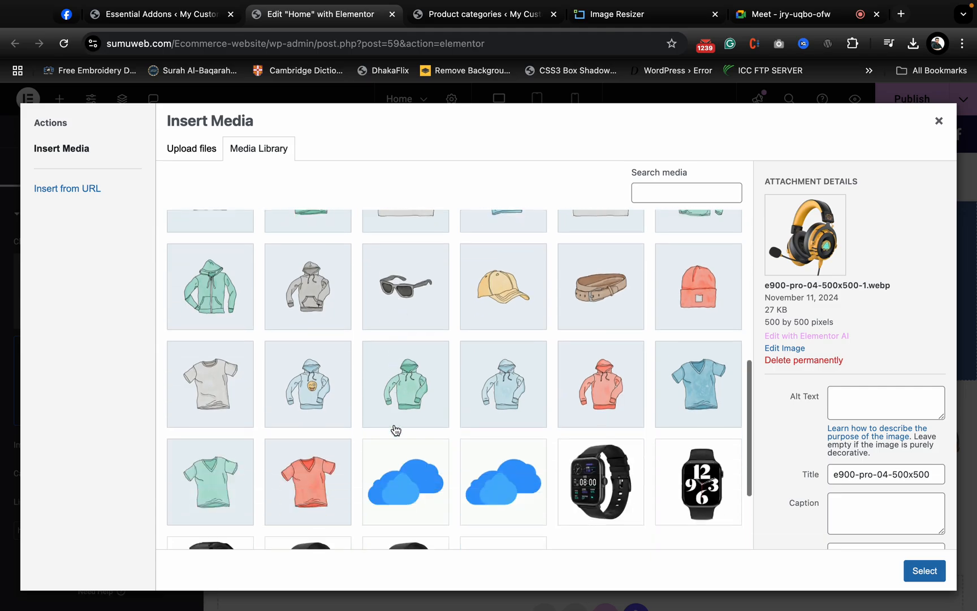
click(217, 501)
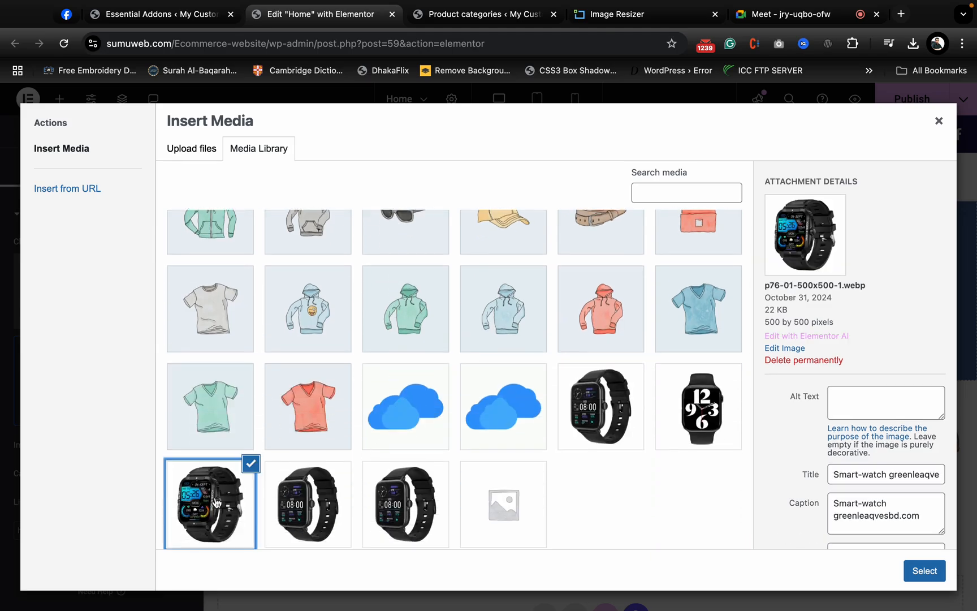
click(699, 423)
click(923, 572)
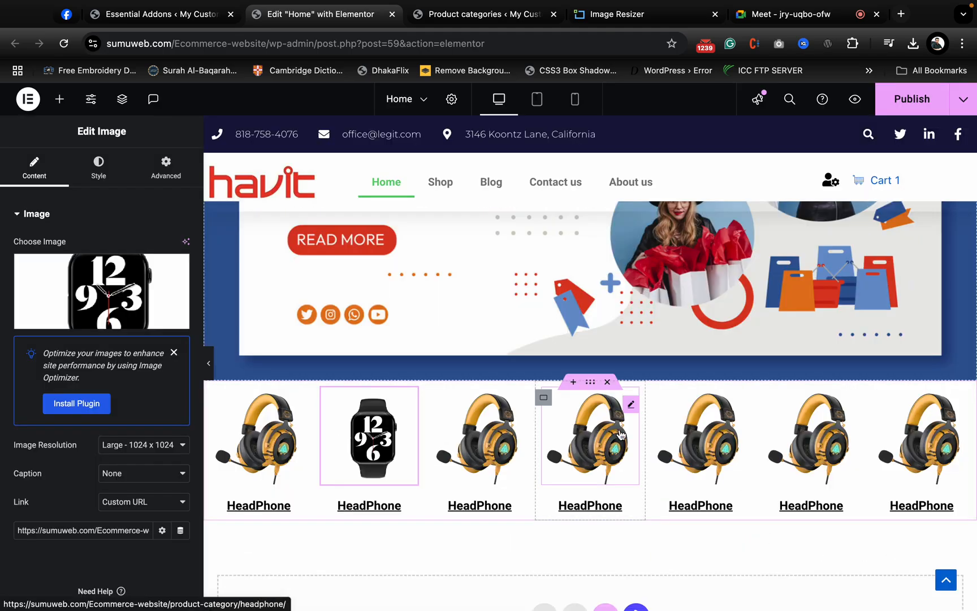
- Change the heading under the watch image in the second column to "Smart Watch"
click(408, 512)
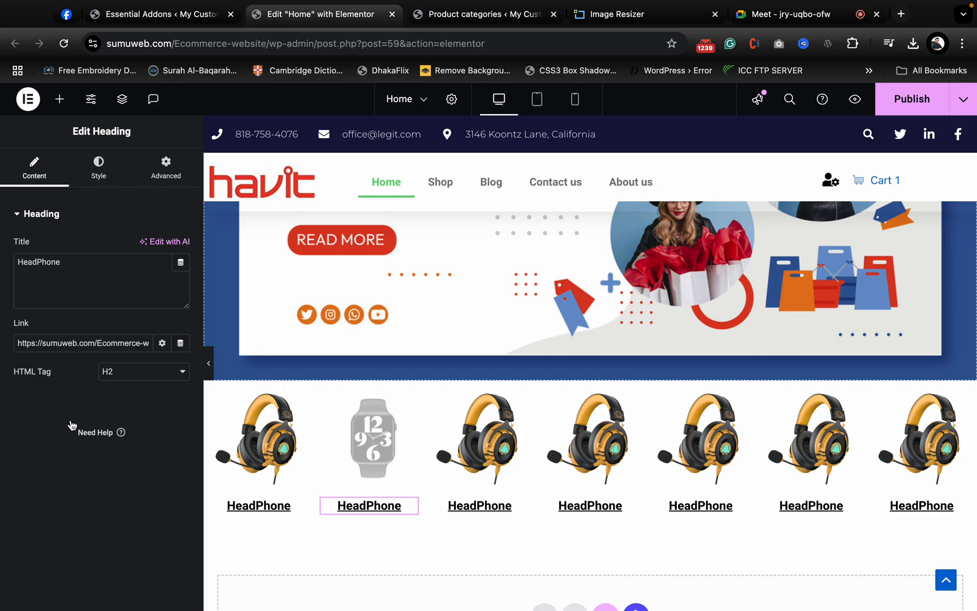
double_click(107, 343)
click(67, 261)
key(BackSpace)
key(BackSpace)
key(BackSpace)
key(BackSpace)
key(BackSpace)
key(BackSpace)
key(BackSpace)
key(BackSpace)
key(BackSpace)
text(Smart)
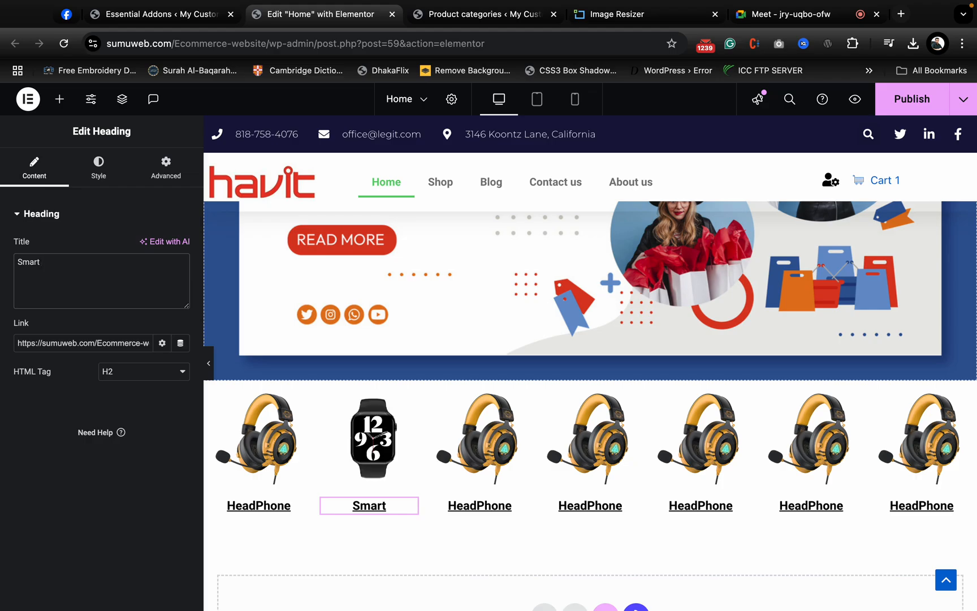
text( Watch)
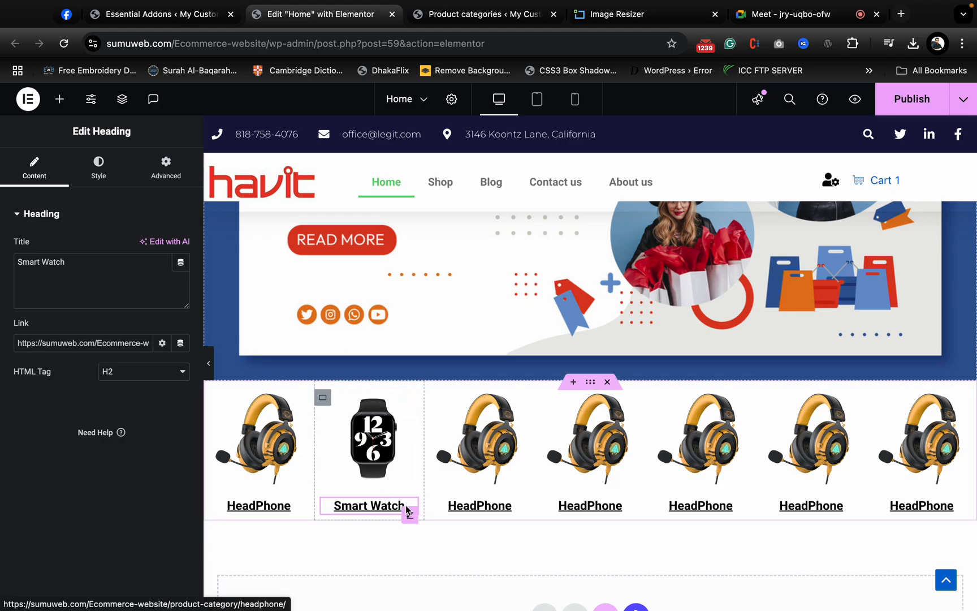
- Open the Accessories category page from the WooCommerce product categories and copy its web address
click(381, 478)
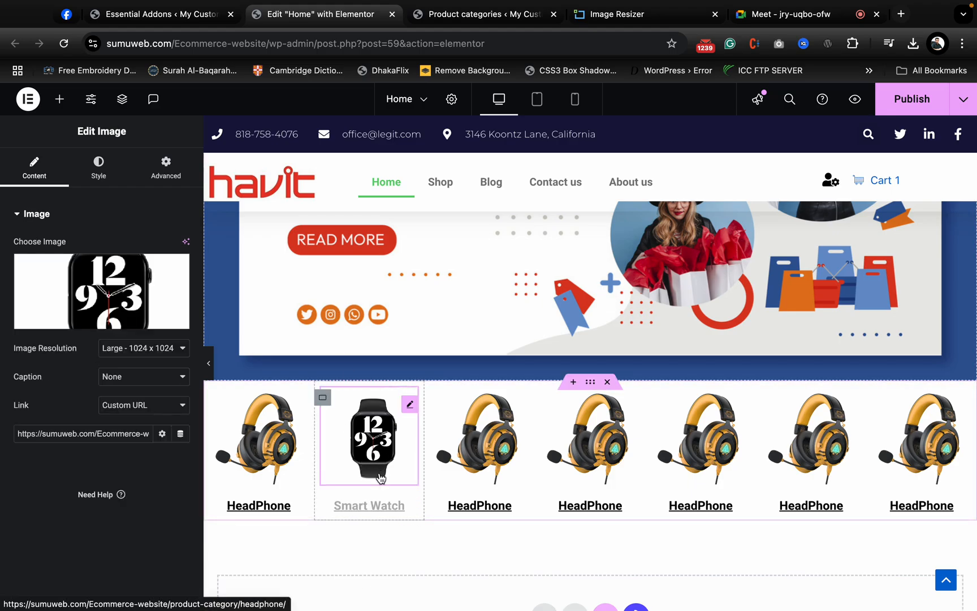
click(409, 518)
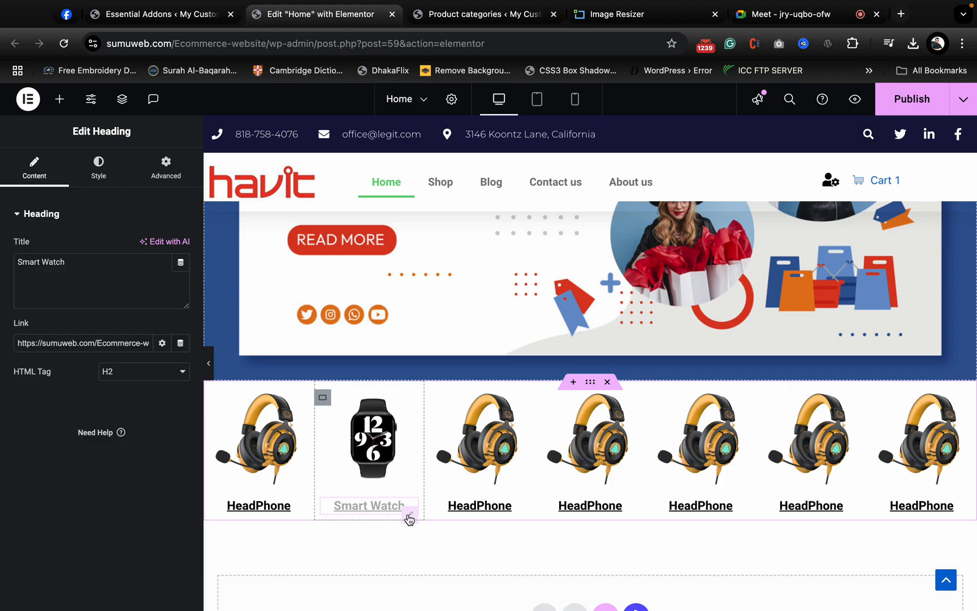
click(374, 411)
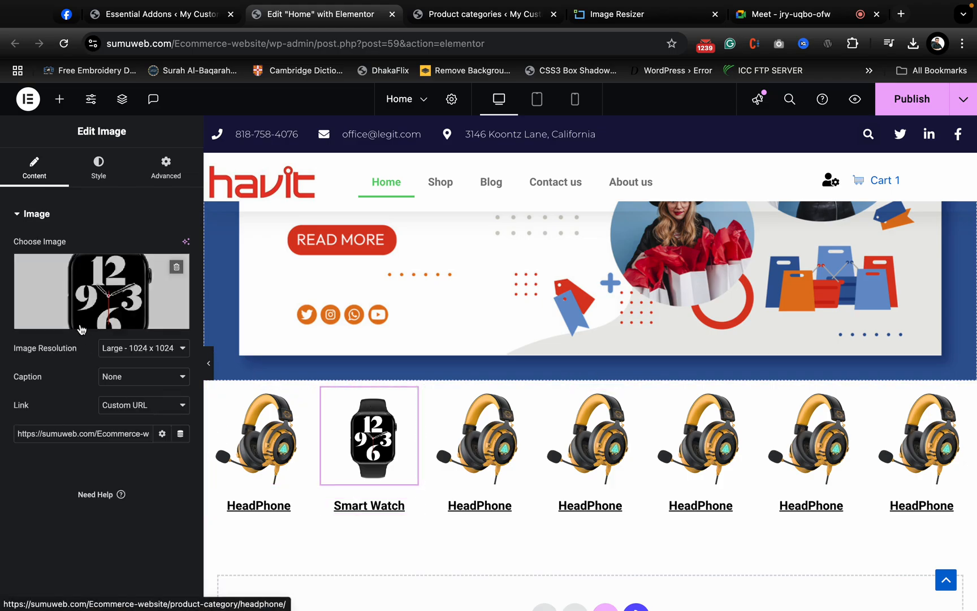
click(151, 18)
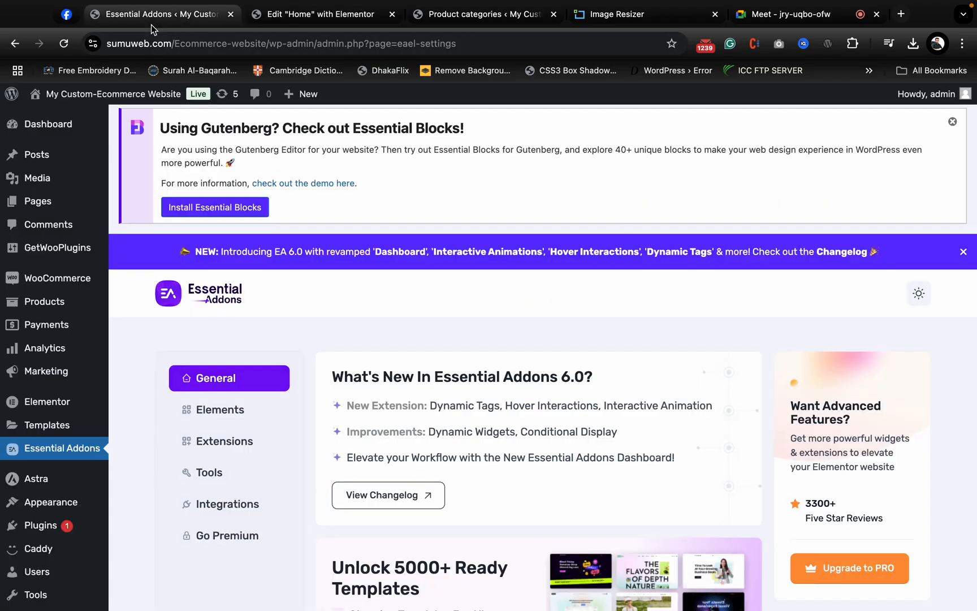
click(349, 23)
click(497, 21)
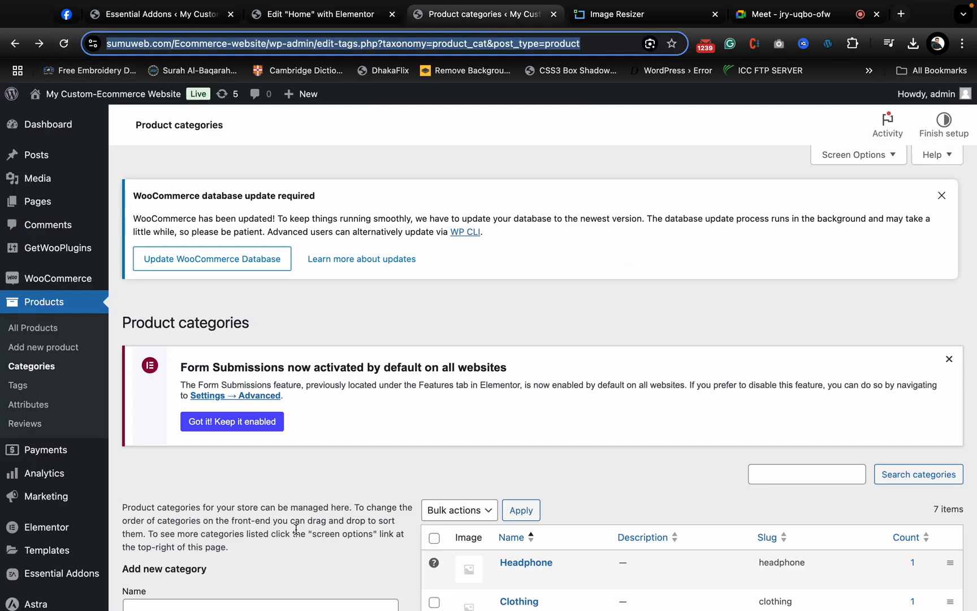
scroll(296, 529, down, 5)
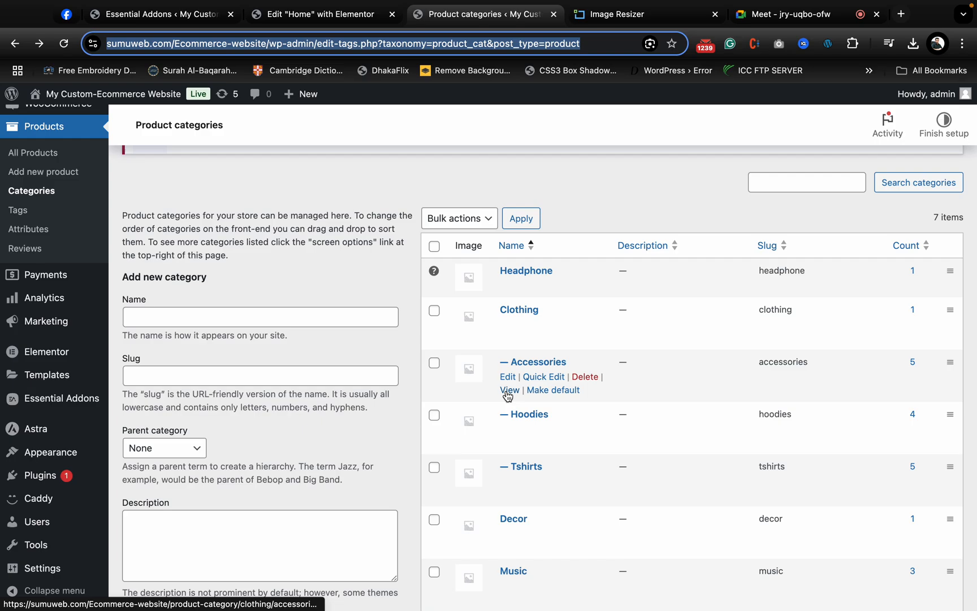
super+click(508, 396)
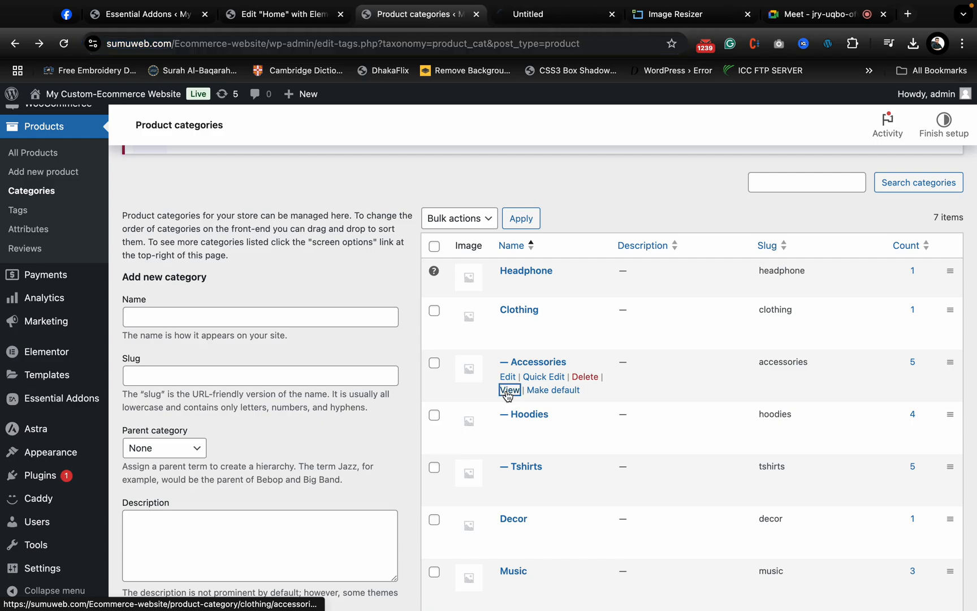
click(522, 12)
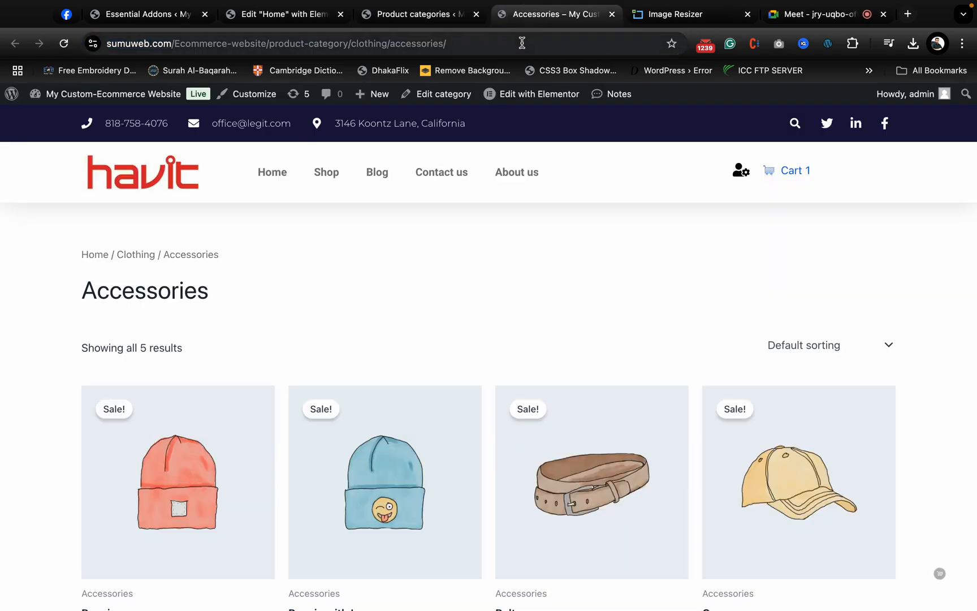
click(520, 41)
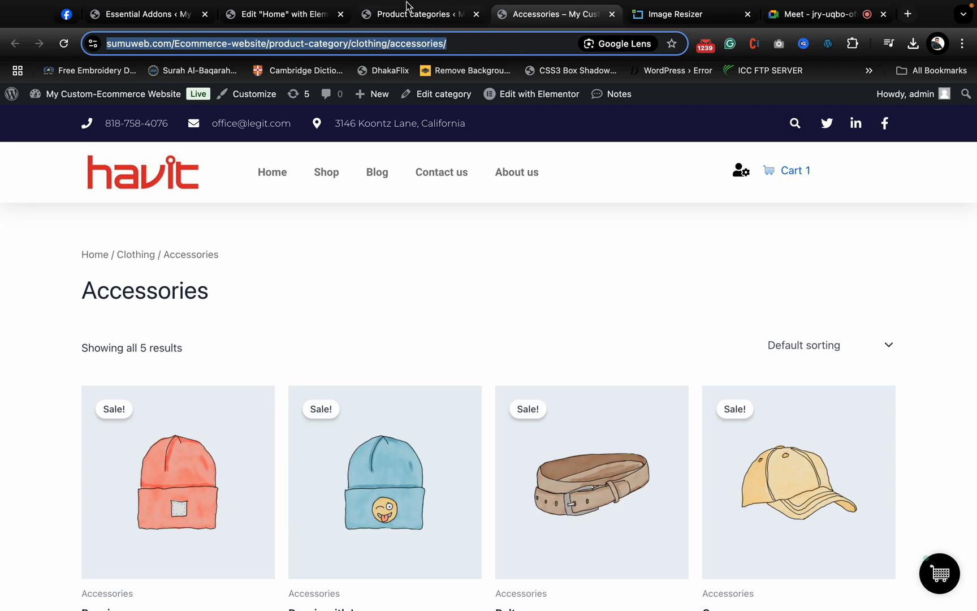
- Link both the watch image and the "Smart Watch" heading to the product-category/clothing/accessories/ page
click(403, 31)
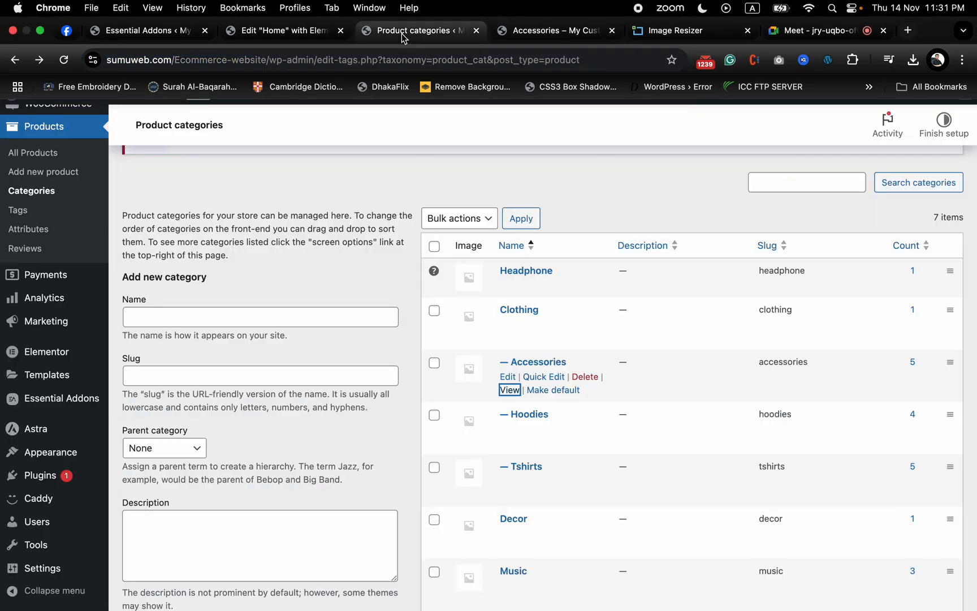
click(266, 31)
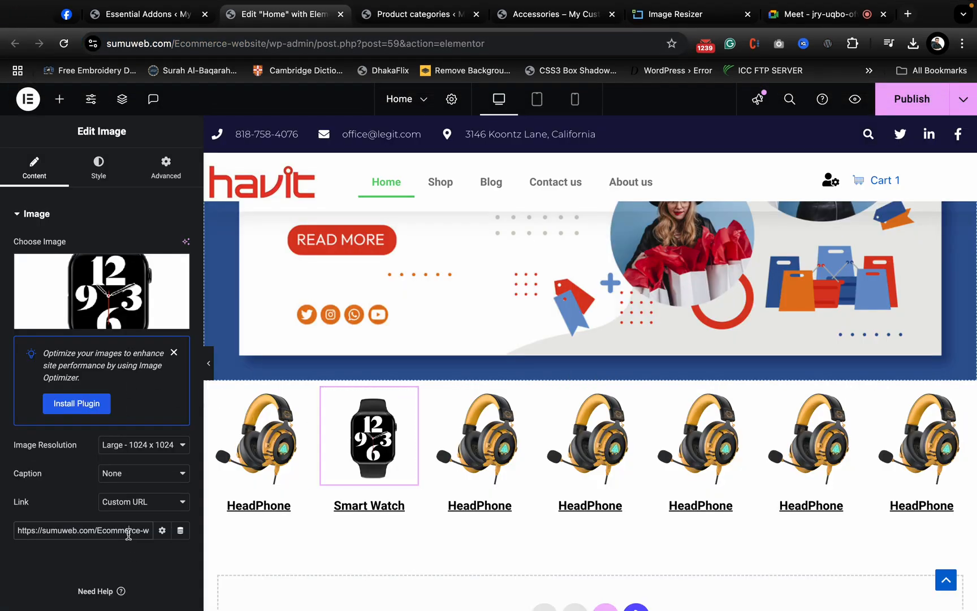
key(super+a)
key(super+v)
click(407, 514)
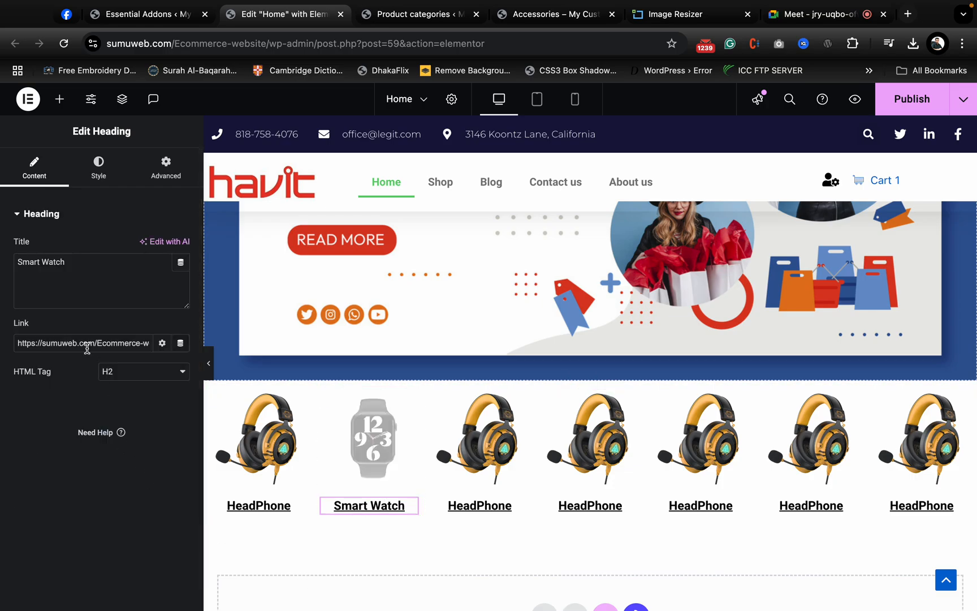
key(super+a)
key(super+v)
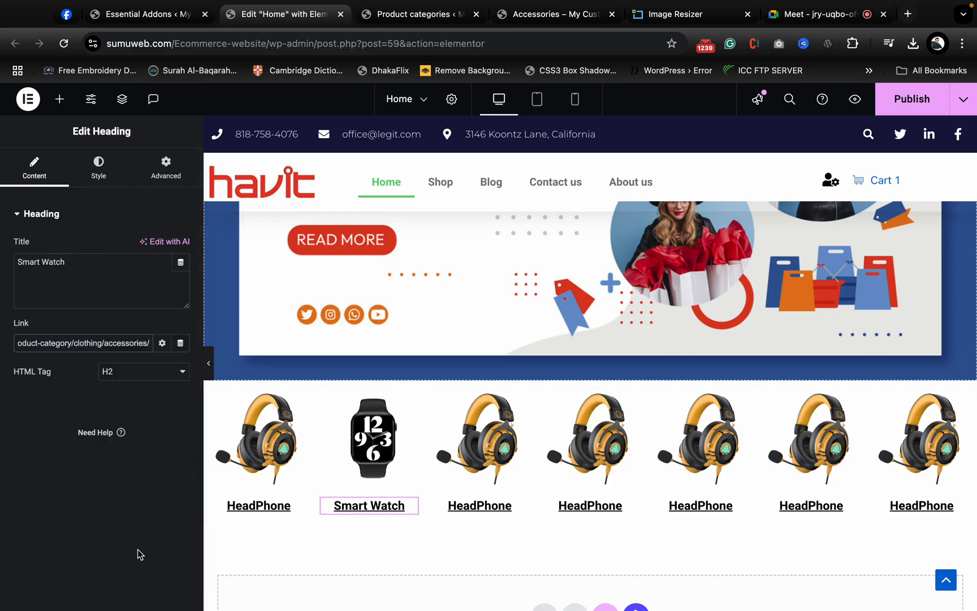
- Publish the Home page and preview the category row below the banner
click(897, 99)
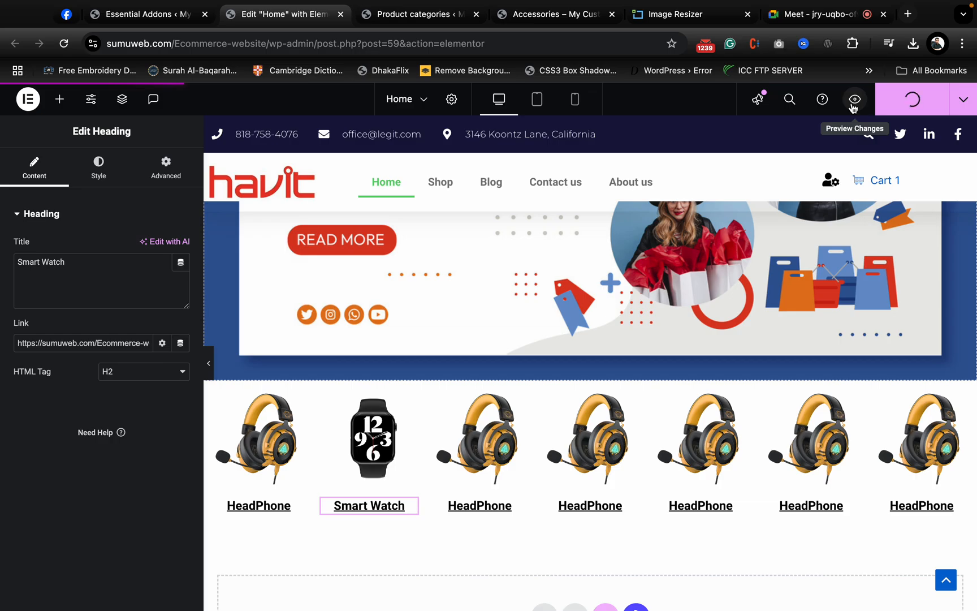
click(854, 100)
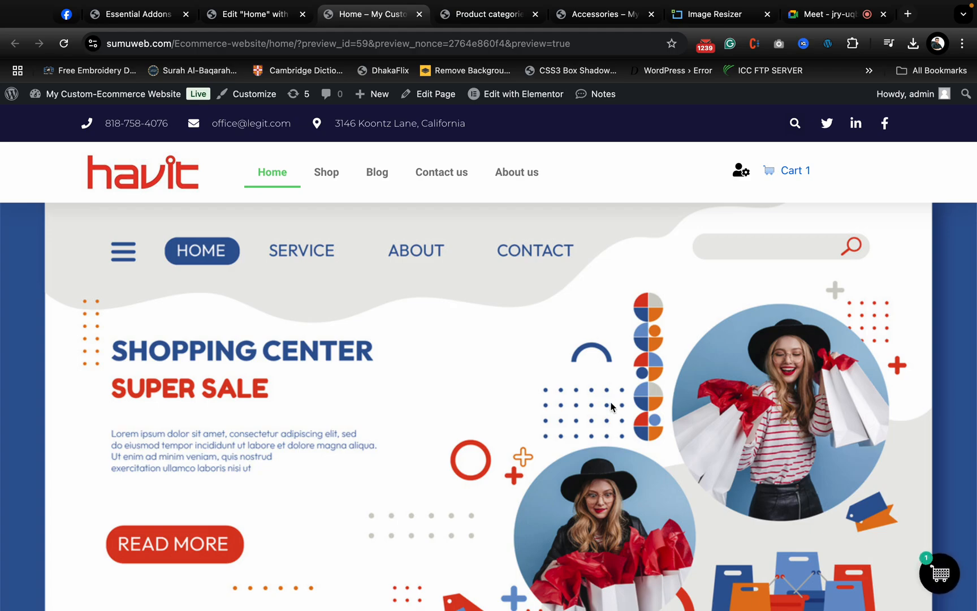
scroll(616, 405, down, 5)
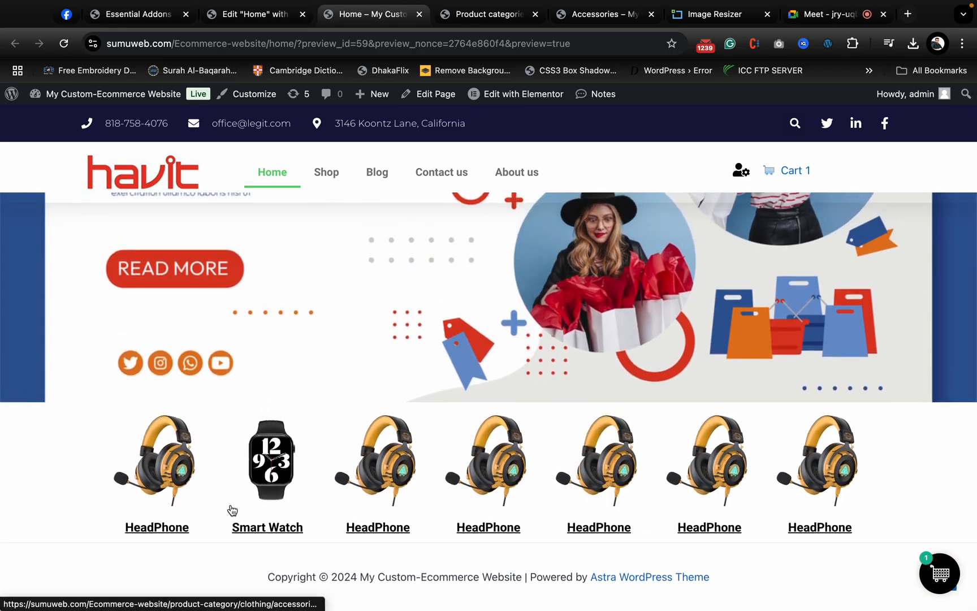
- Test the first headset image's link in the preview and look over the category page it opens
click(163, 463)
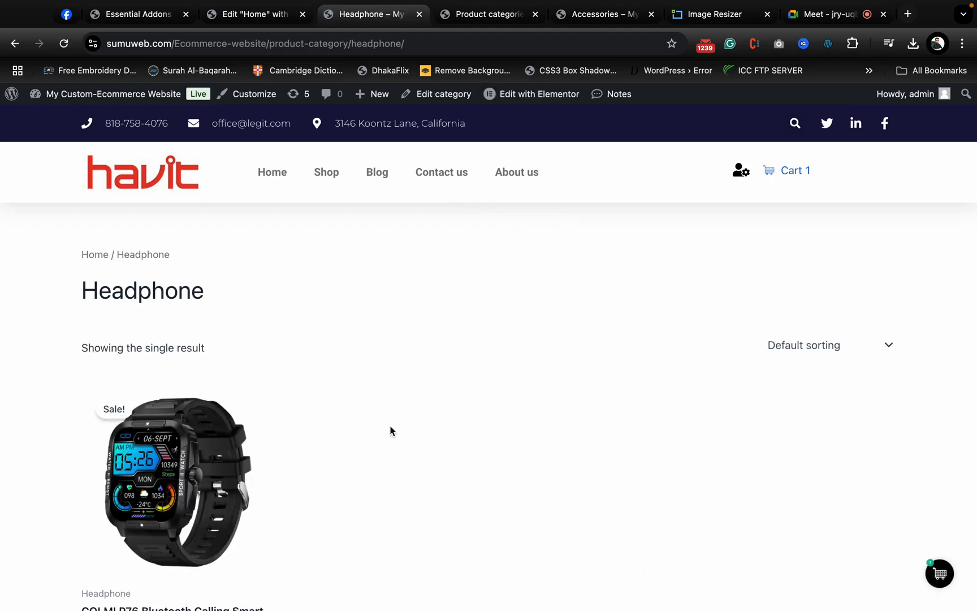
scroll(390, 429, down, 3)
scroll(551, 484, up, 3)
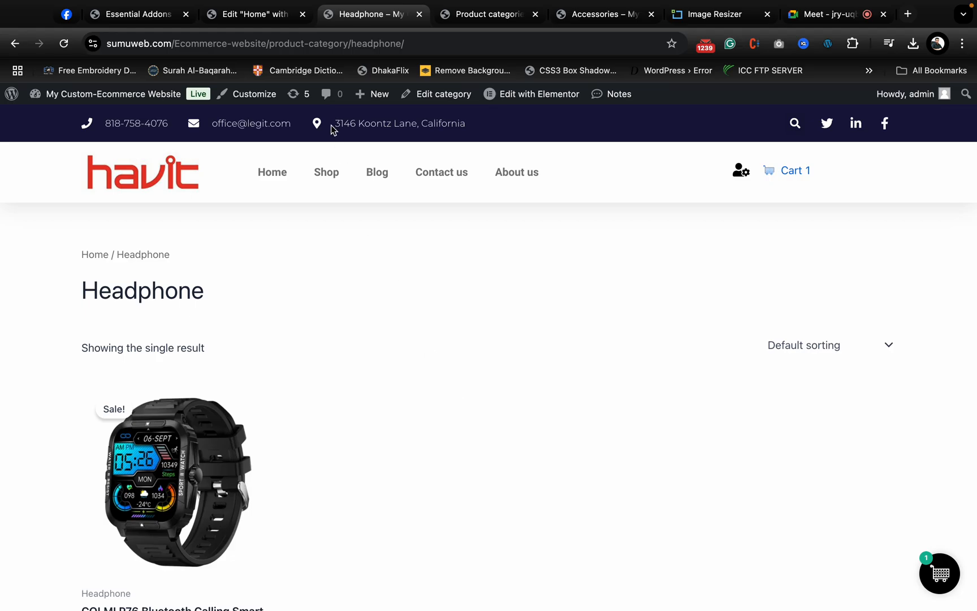
- Browse the product grid on the Shop page, then return to the category row on the Home page
click(332, 189)
scroll(496, 405, down, 20)
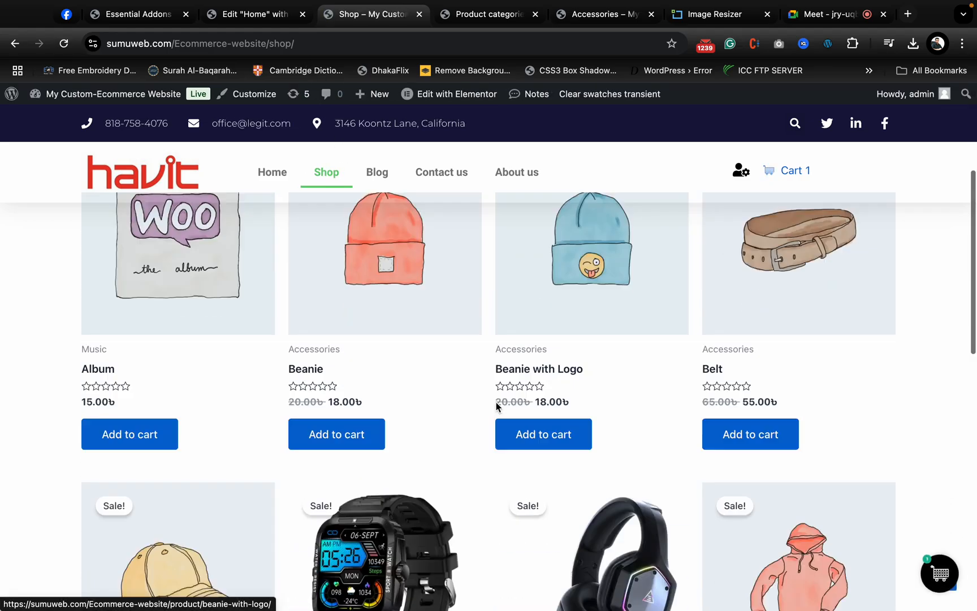
scroll(497, 408, up, 20)
scroll(497, 408, down, 15)
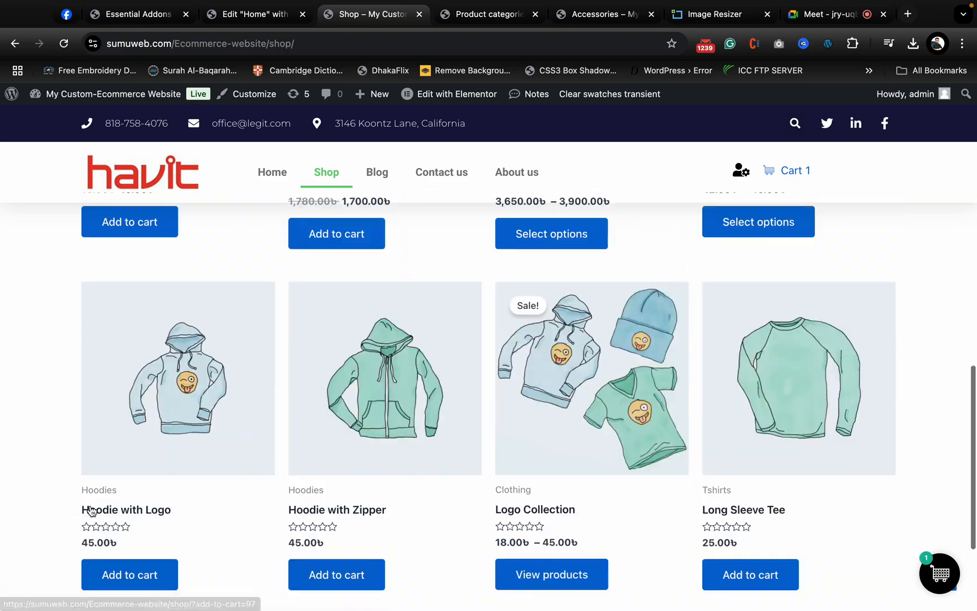
scroll(321, 393, up, 6)
scroll(321, 393, up, 8)
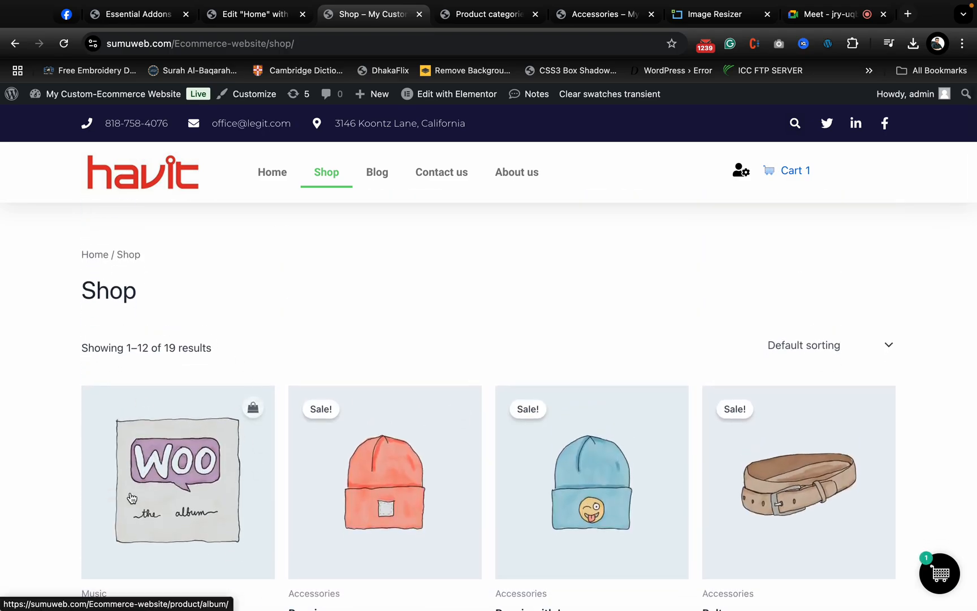
click(268, 184)
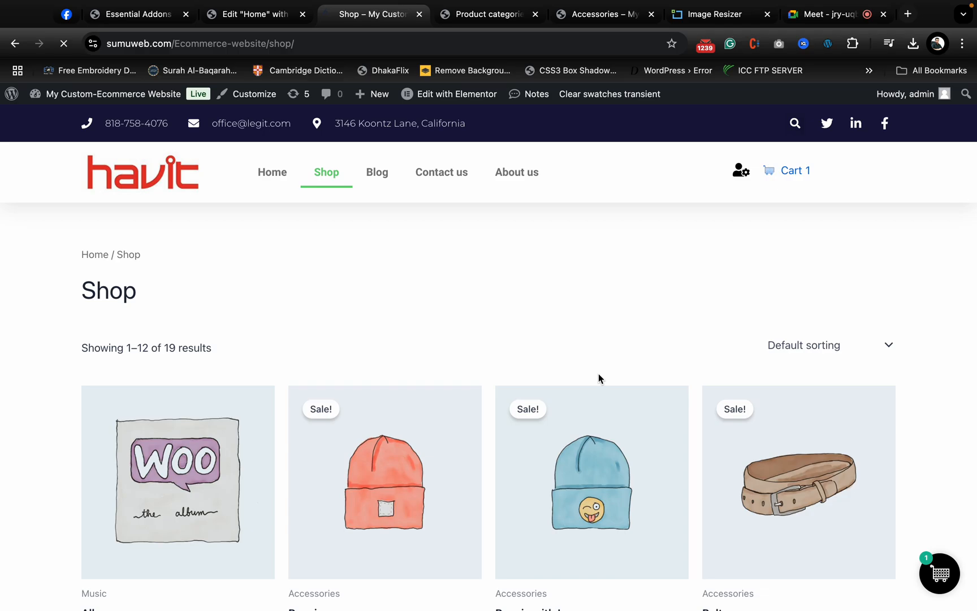
scroll(722, 385, down, 5)
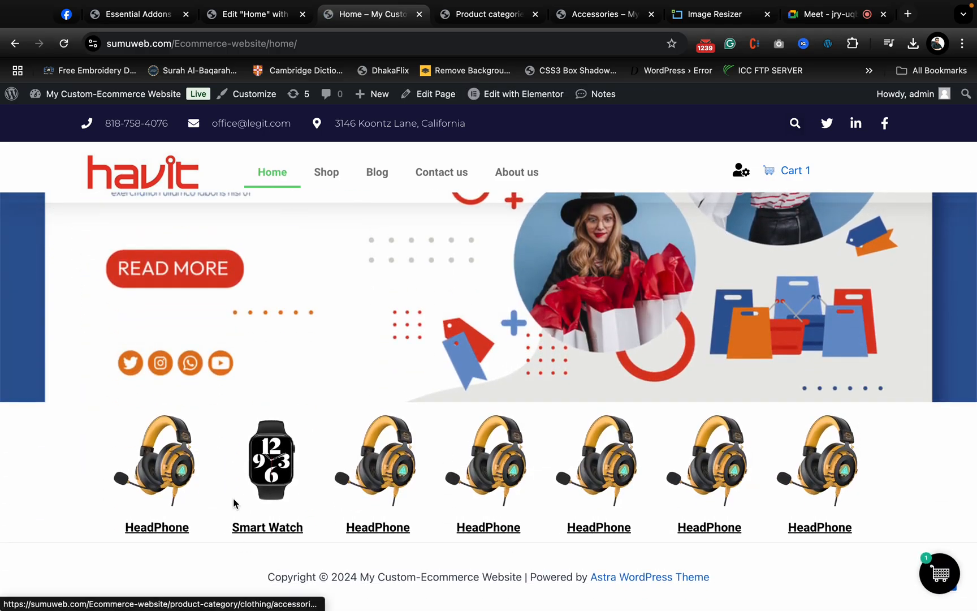
- Add a single-column flexbox container below the category row in the Home page editor, with margin and padding set to 0
click(243, 14)
scroll(443, 410, down, 4)
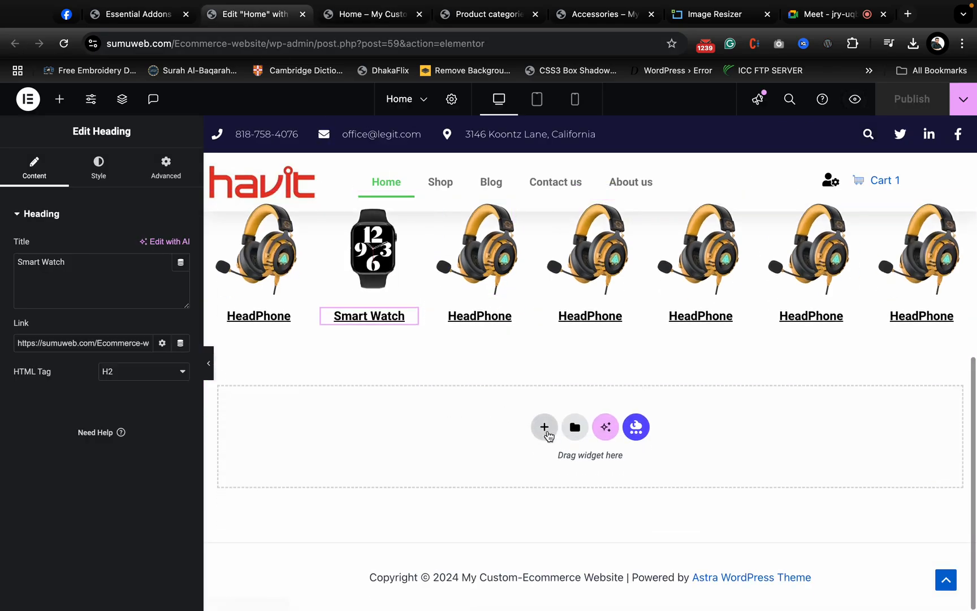
click(544, 427)
click(526, 475)
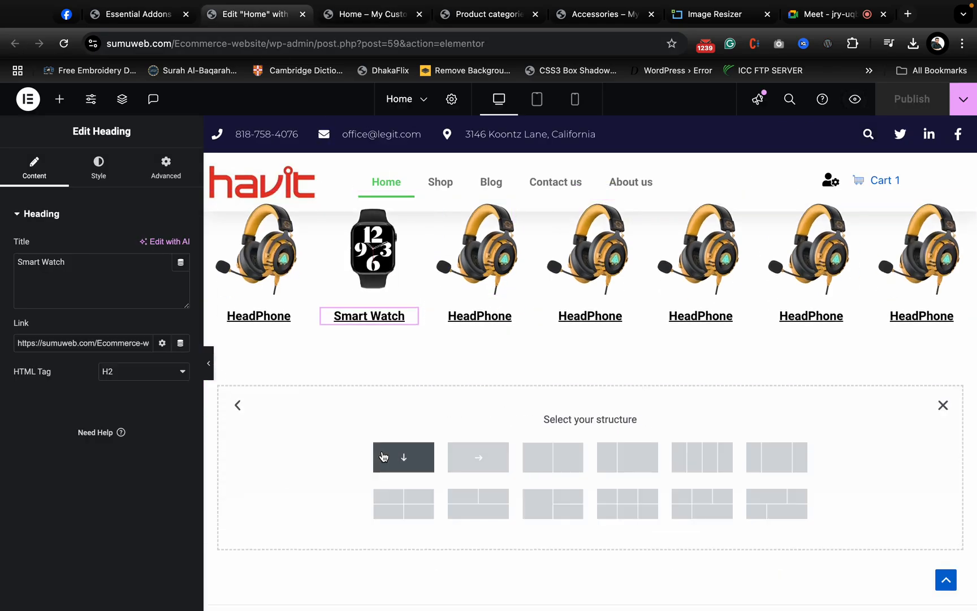
click(404, 457)
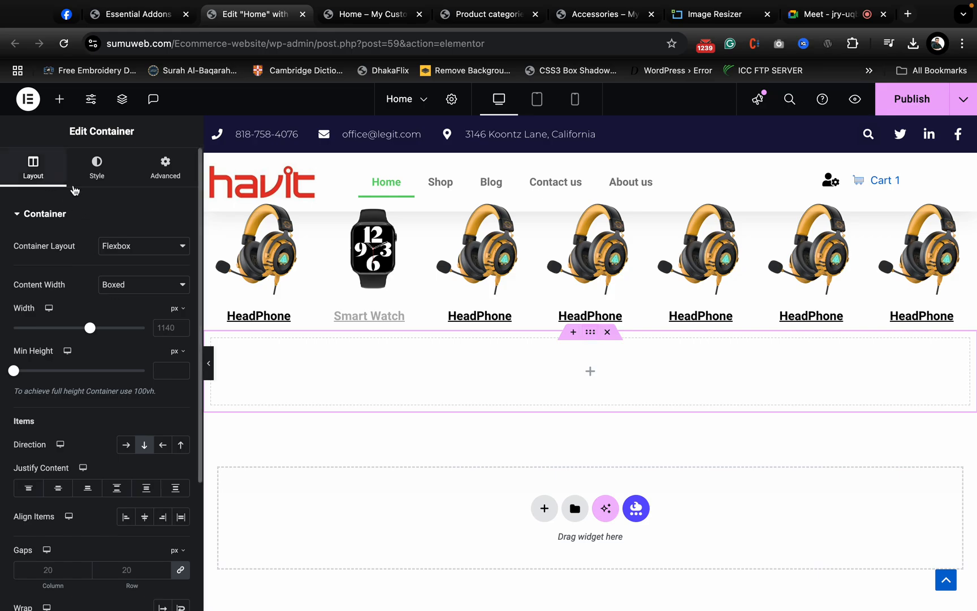
click(177, 186)
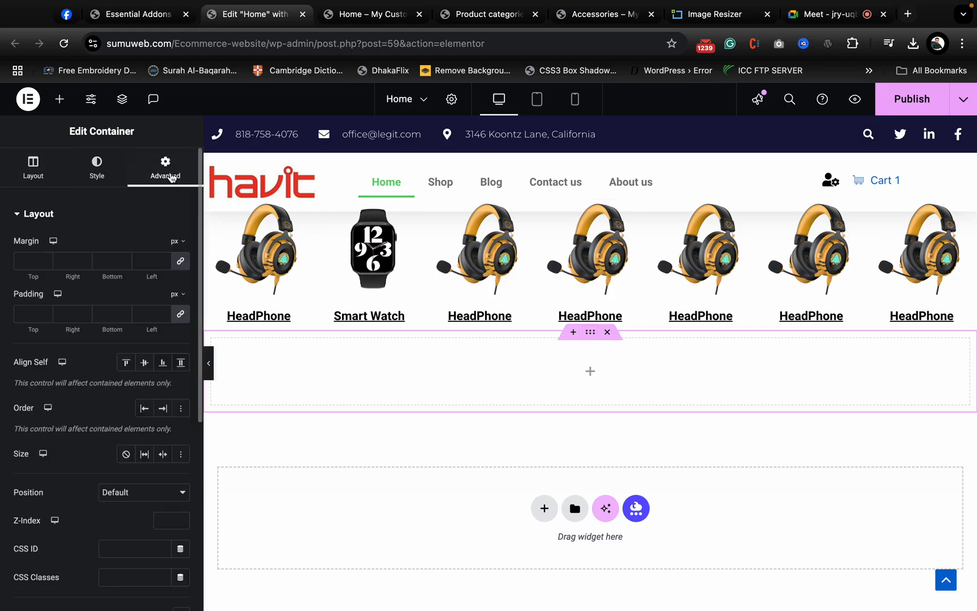
click(180, 315)
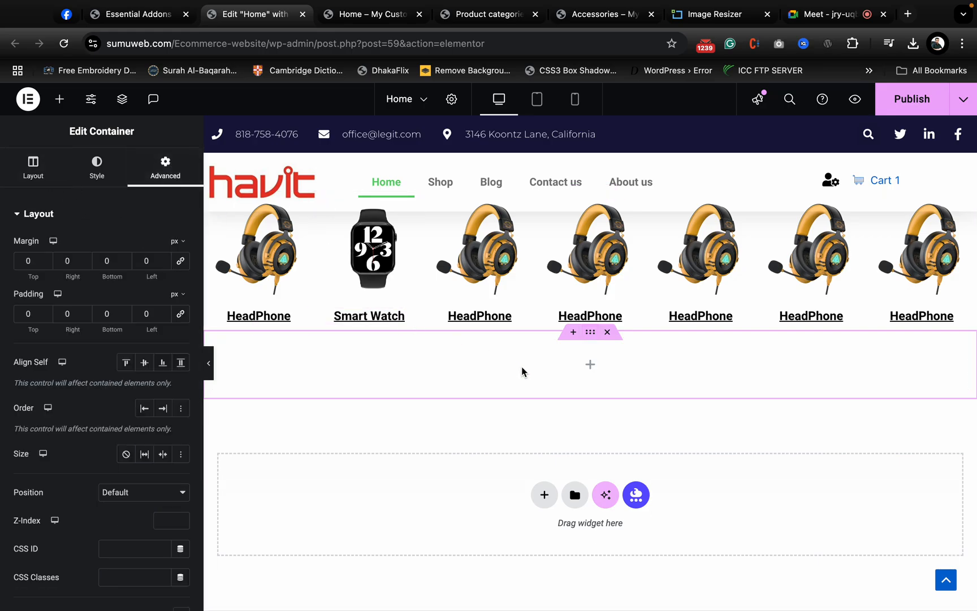
- Search the widgets for "product" from the new container and look through the matching widgets
click(588, 363)
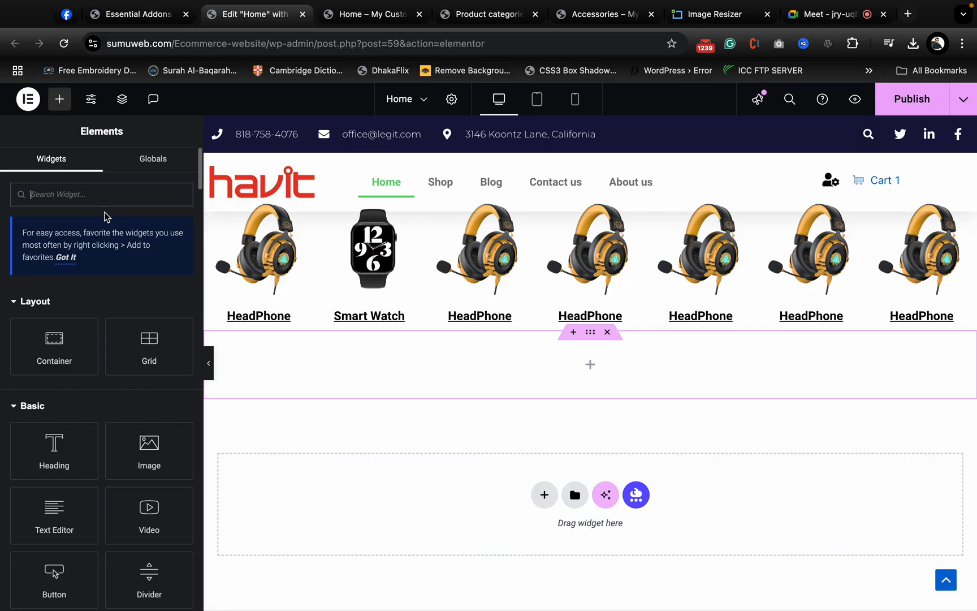
text(prod)
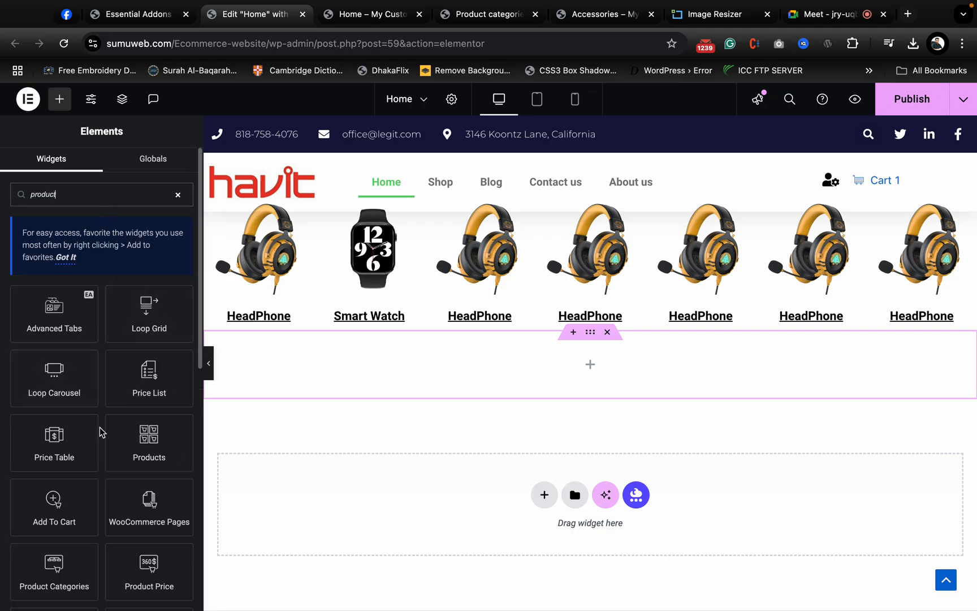
text(uct)
scroll(101, 432, down, 2)
scroll(102, 446, up, 2)
scroll(117, 575, down, 2)
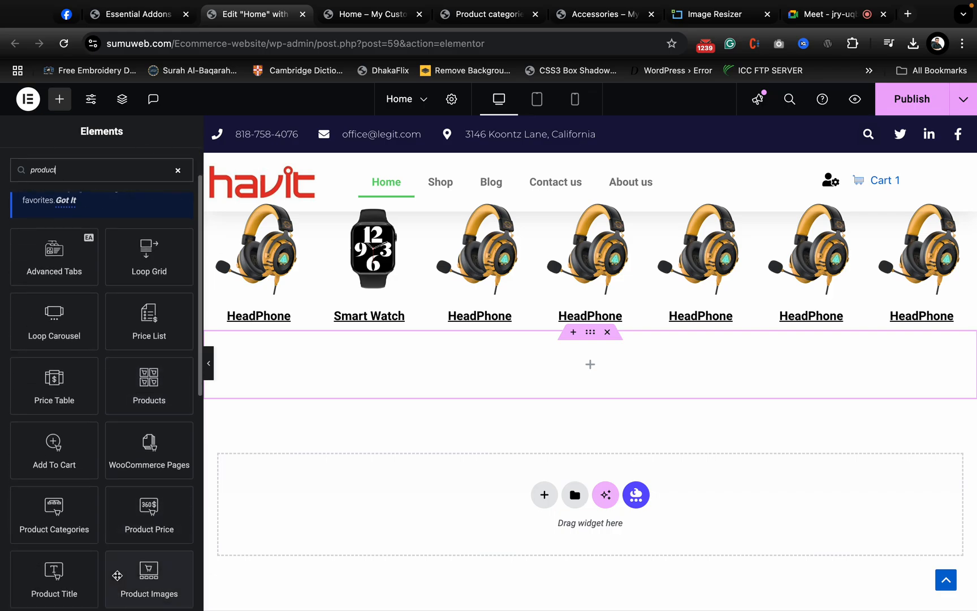
scroll(119, 438, down, 5)
scroll(119, 437, up, 1)
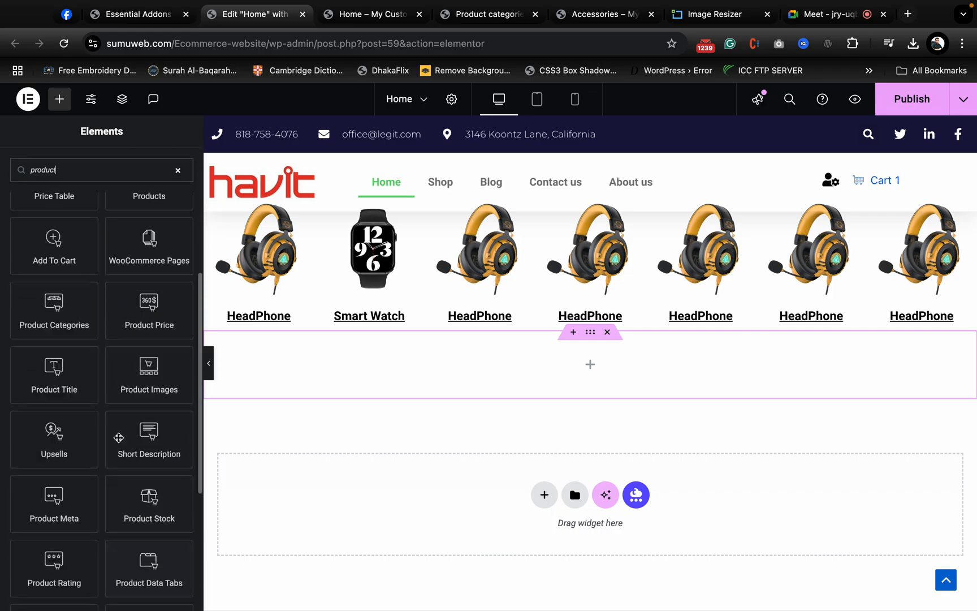
scroll(122, 339, up, 5)
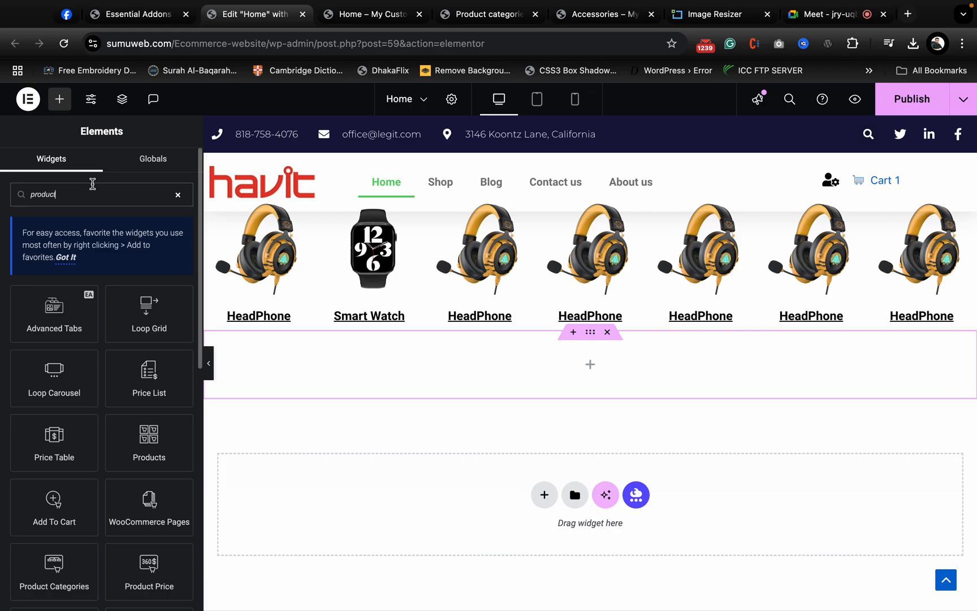
- Narrow the widget search to "product sli", check the matches, and restore the search term to "product"
text(sli)
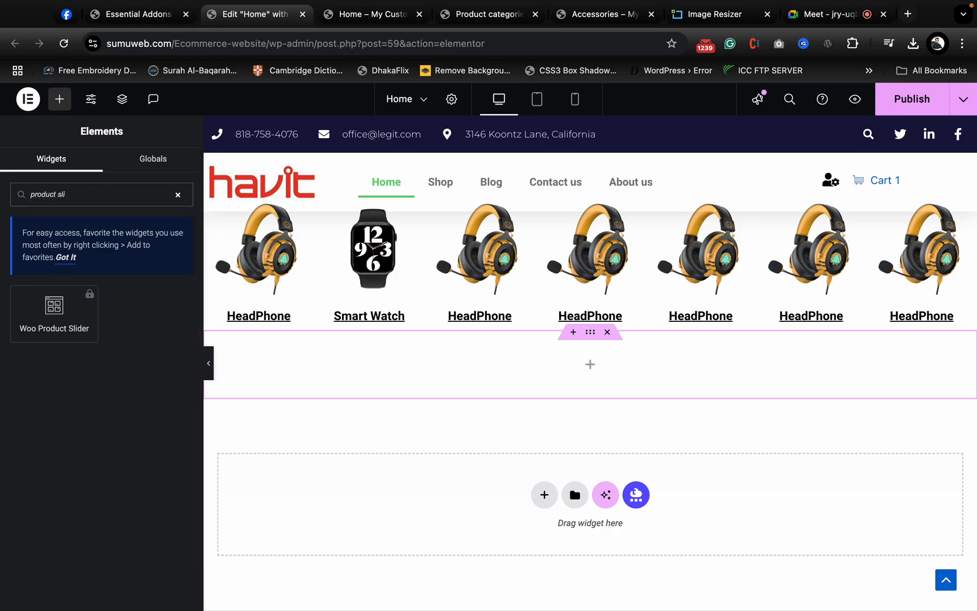
key(BackSpace)
key(BackSpace)
key(BackSpace)
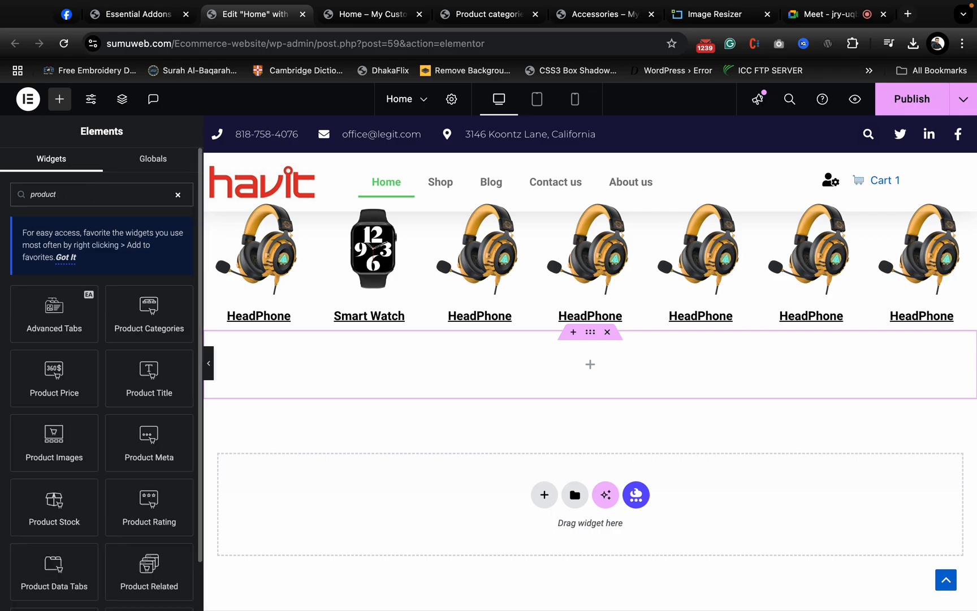
- Publish the Home page with its new empty container and reload the editor
click(916, 106)
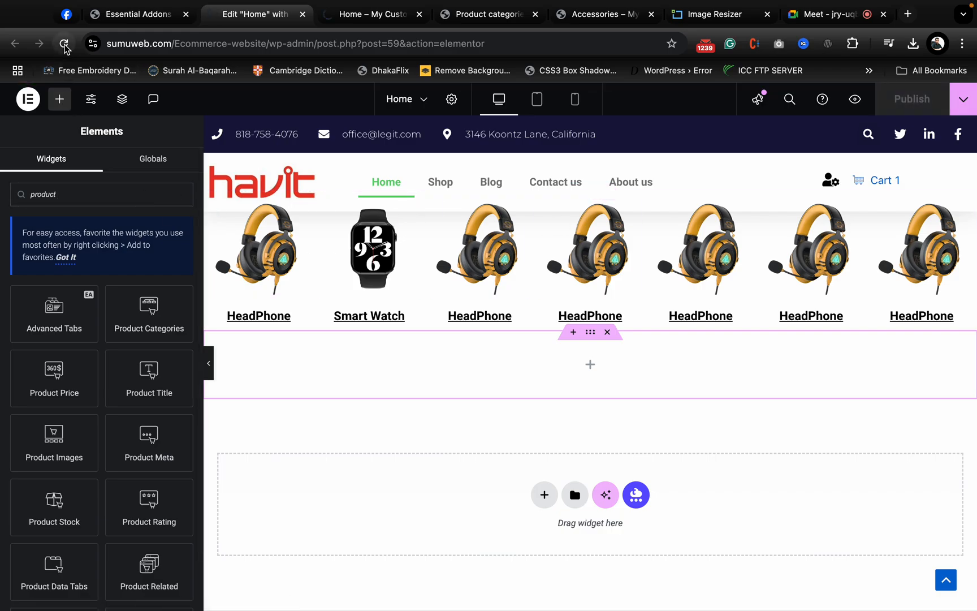
click(64, 45)
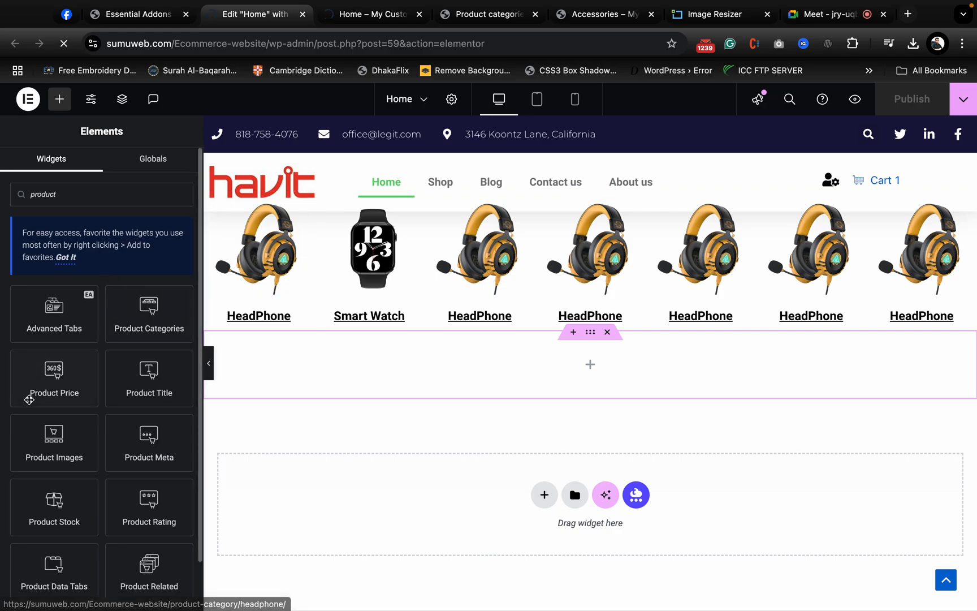
- In the Essential Addons element settings, enable the WooCommerce elements Woo Product Grid, Woo Product List and Woo Product Carousel
click(138, 14)
scroll(367, 560, down, 3)
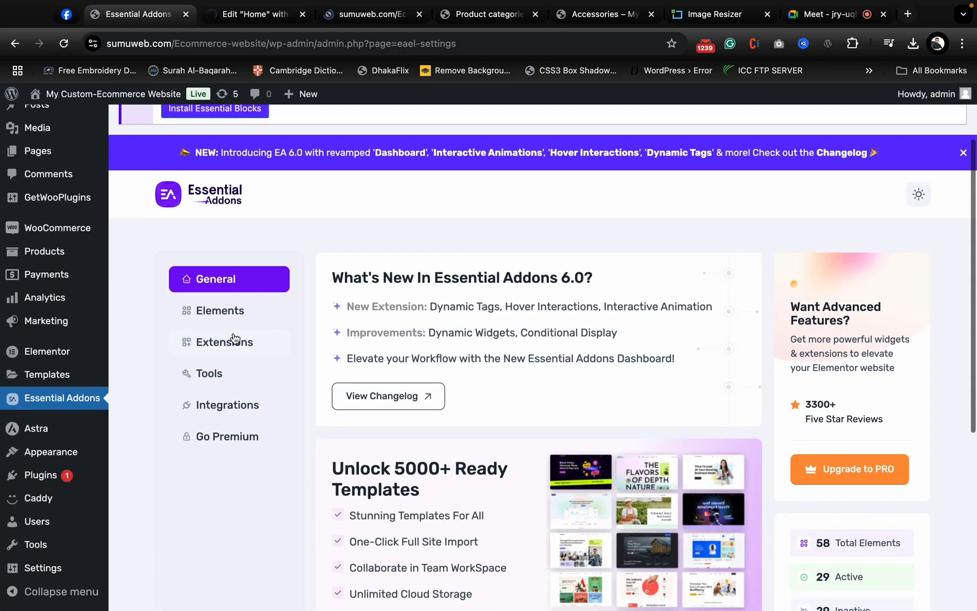
click(232, 311)
scroll(497, 457, down, 15)
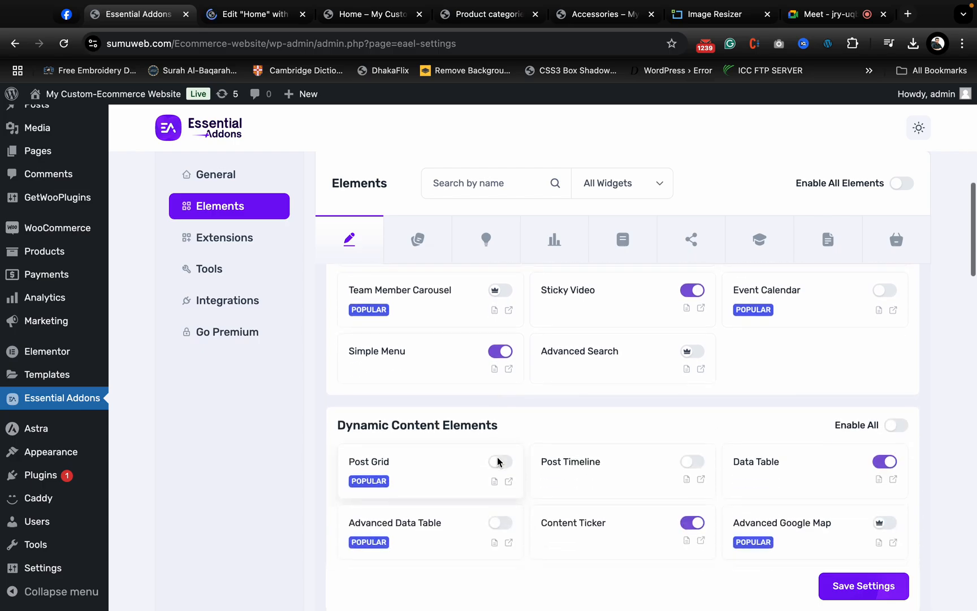
scroll(497, 461, down, 10)
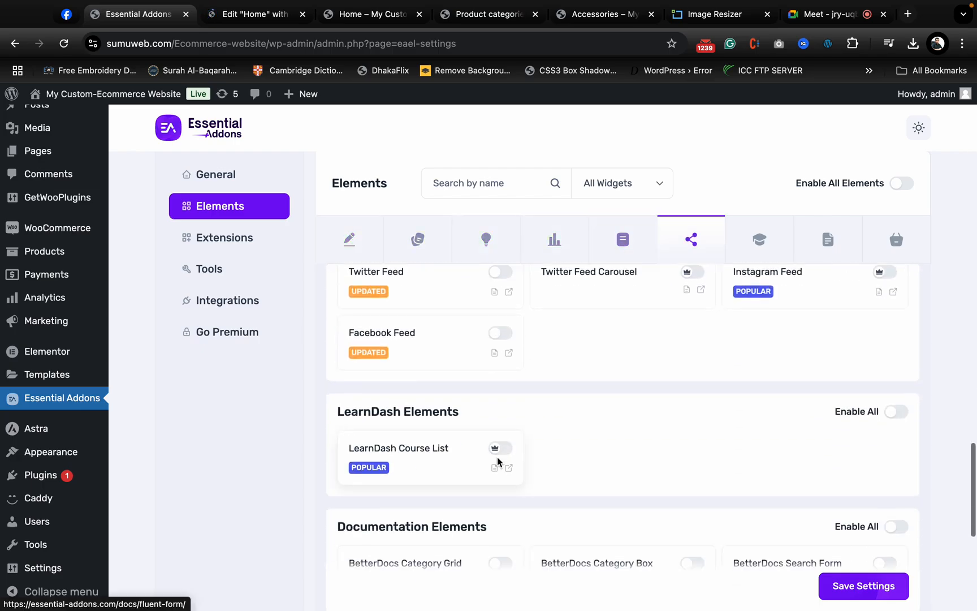
scroll(497, 460, up, 5)
scroll(498, 462, down, 3)
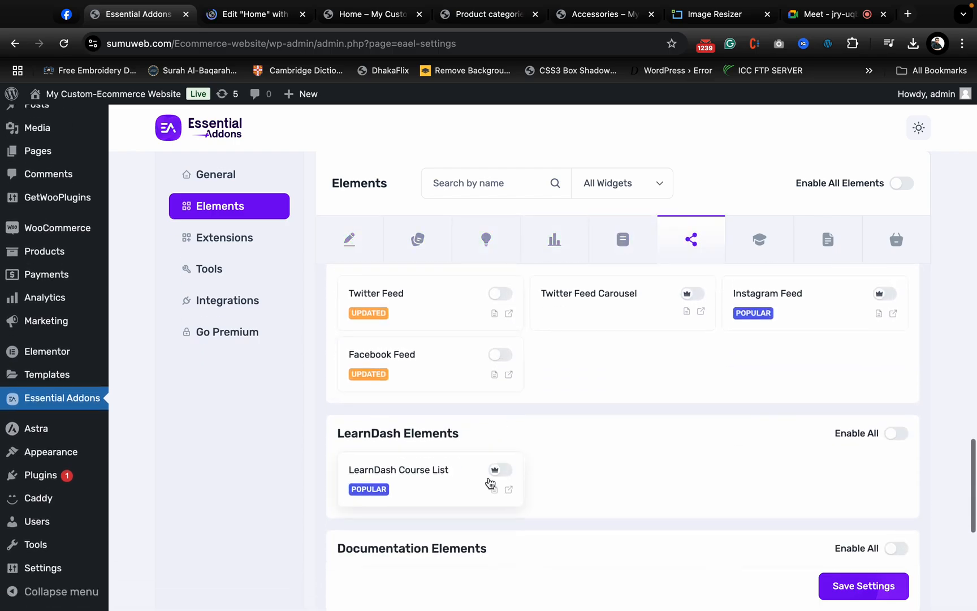
scroll(478, 493, down, 3)
scroll(478, 430, down, 3)
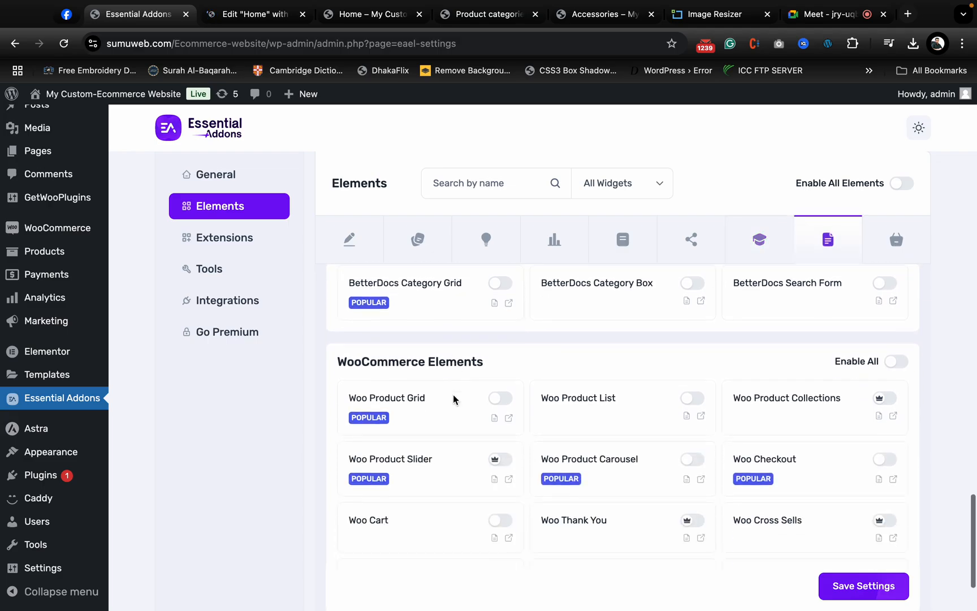
scroll(494, 409, down, 1)
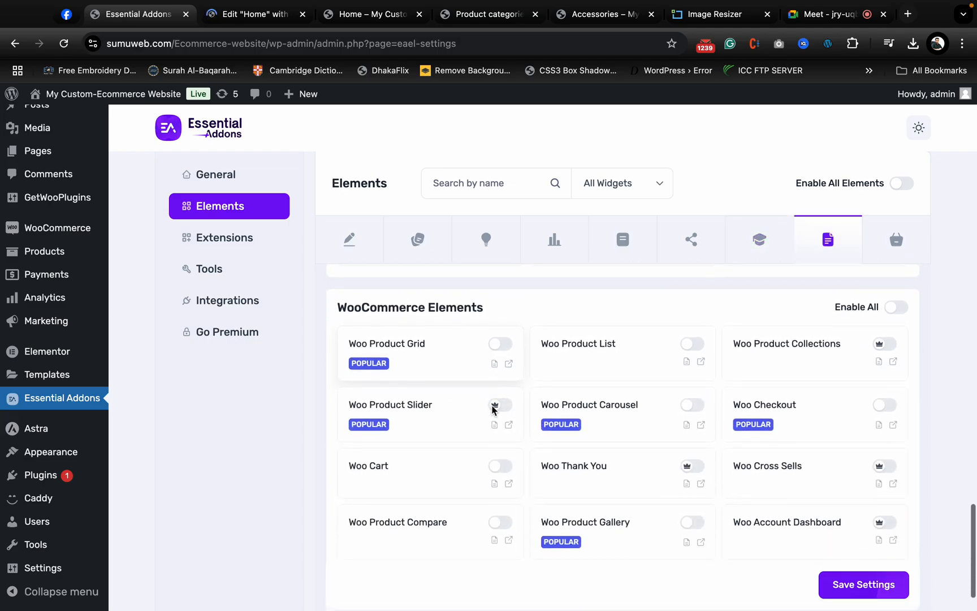
click(499, 340)
click(689, 340)
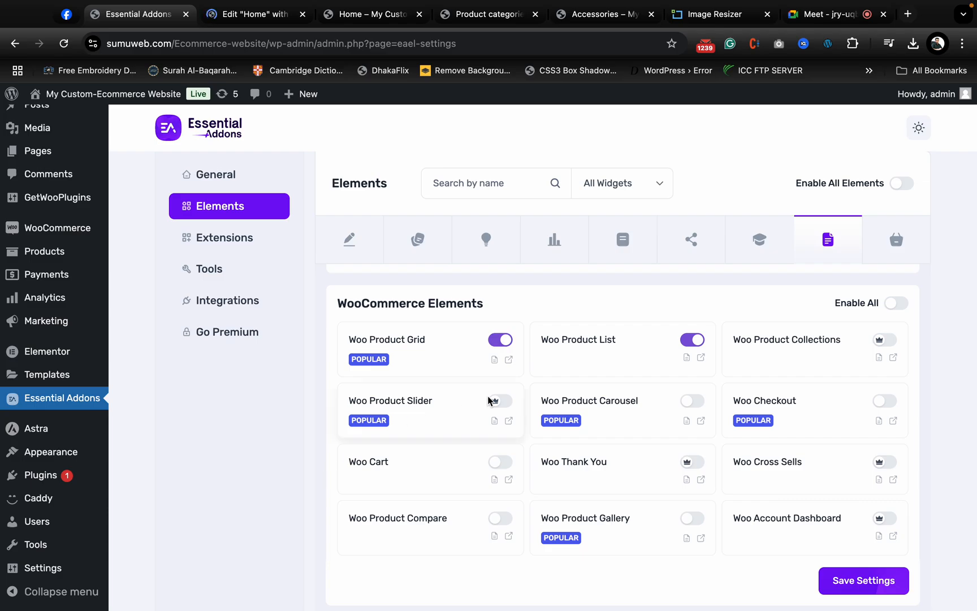
click(689, 402)
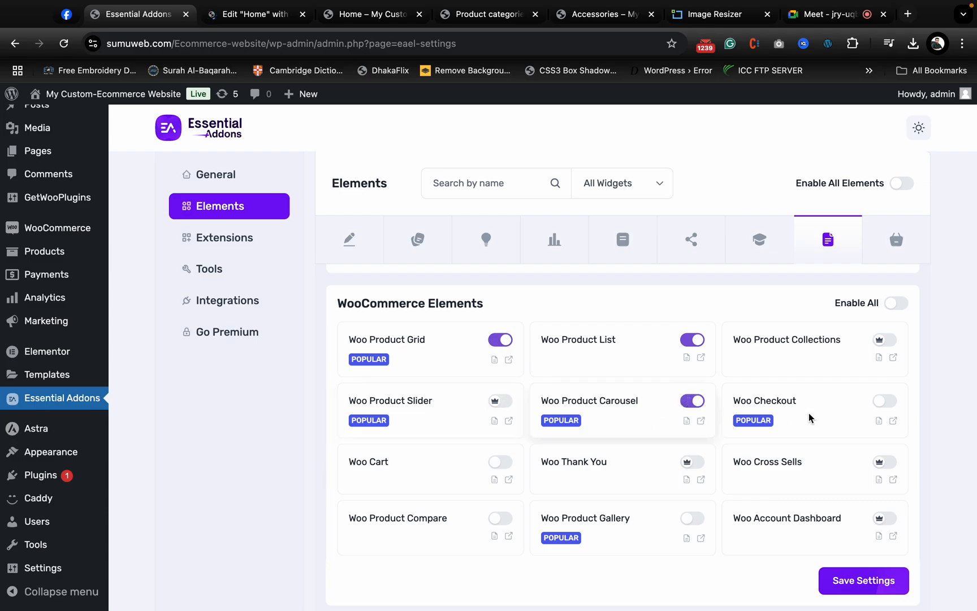
- Enable Woo Cart, Woo Checkout, Woo Product Gallery and Woo Product Compare, and save the element settings
click(506, 463)
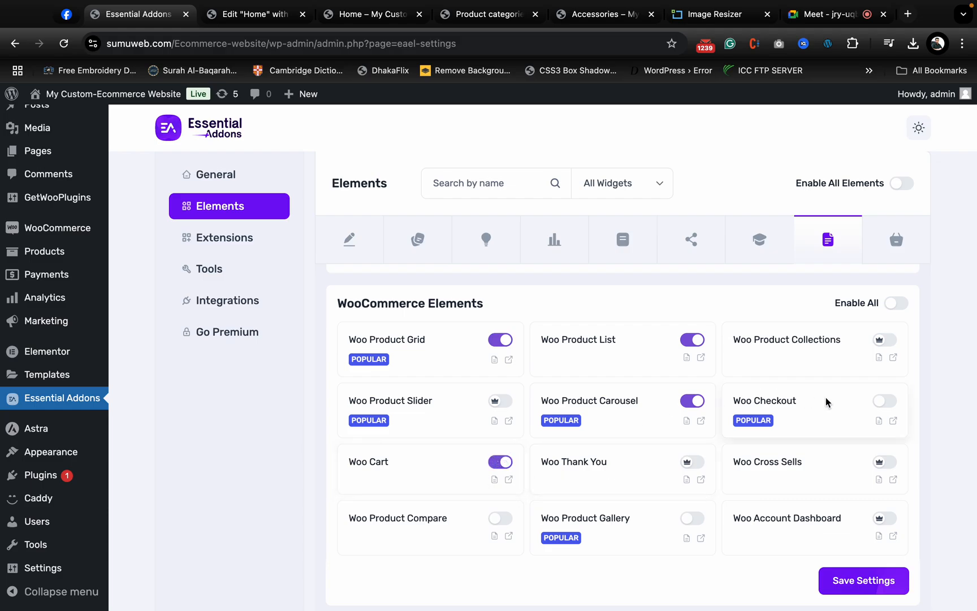
click(886, 402)
scroll(453, 492, down, 2)
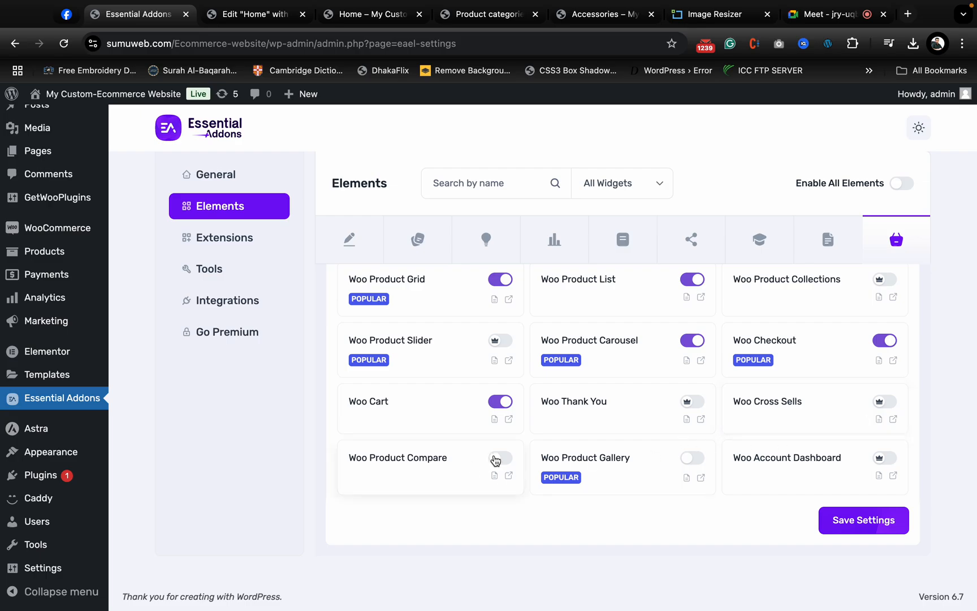
click(695, 457)
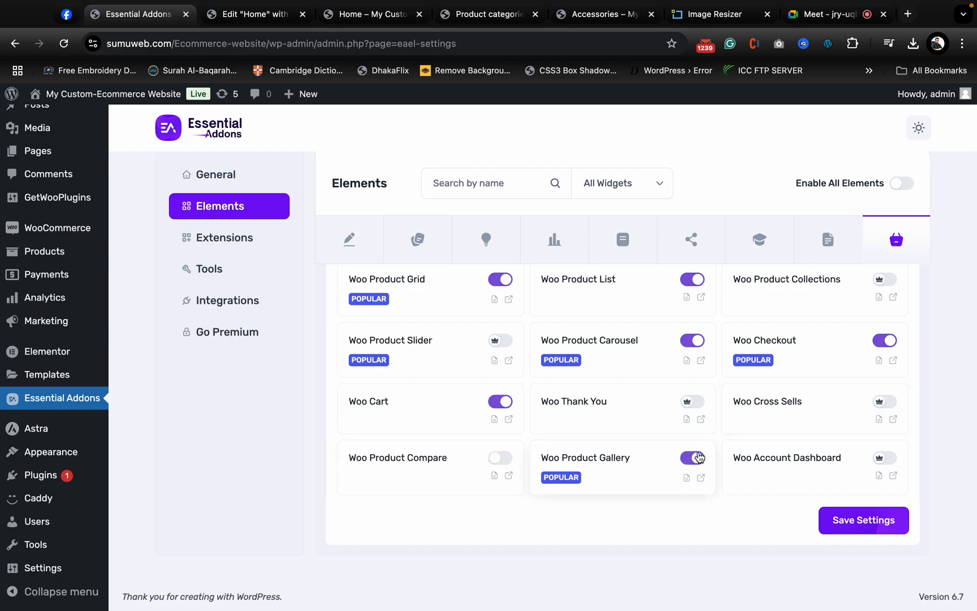
click(500, 458)
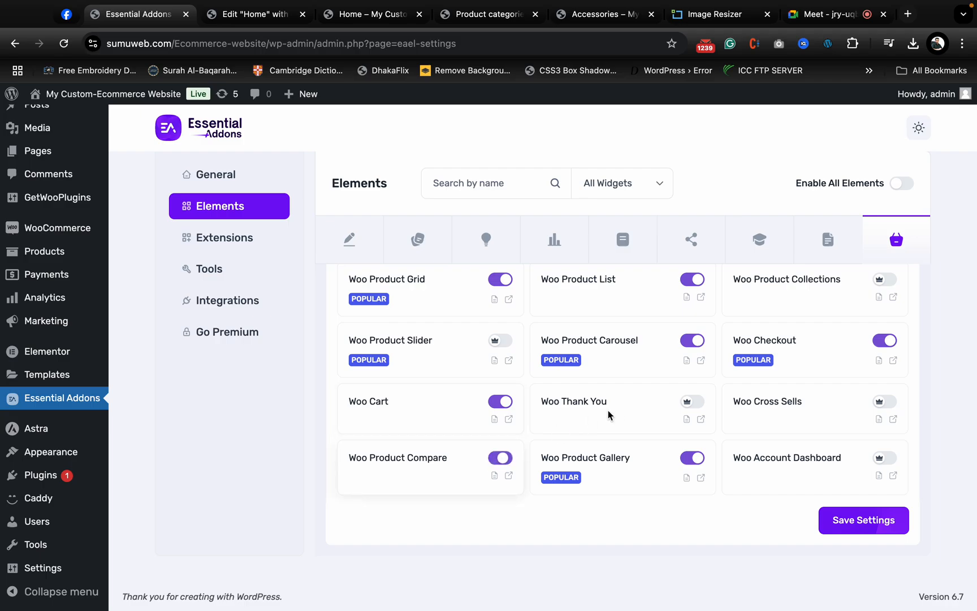
click(852, 517)
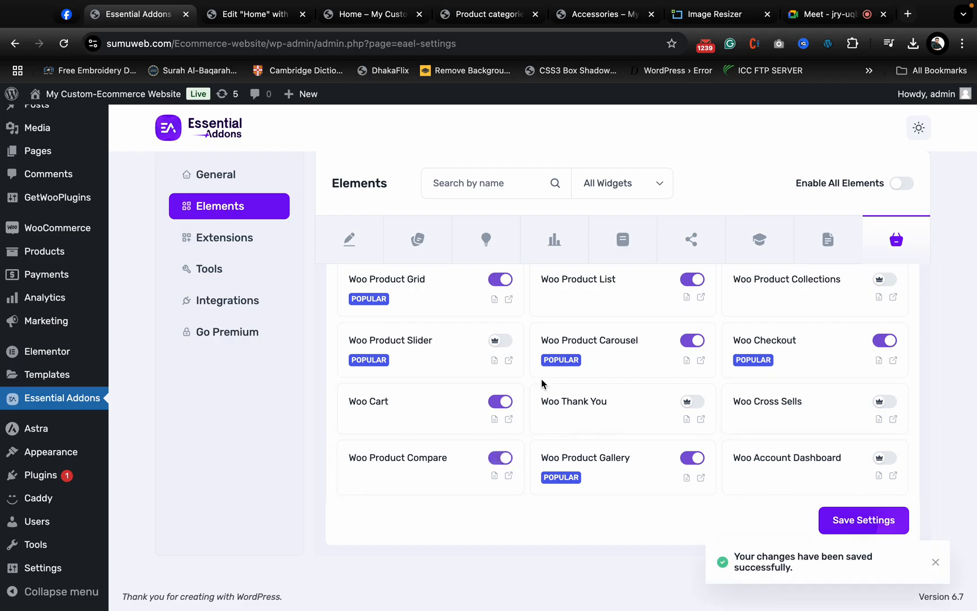
scroll(410, 135, up, 10)
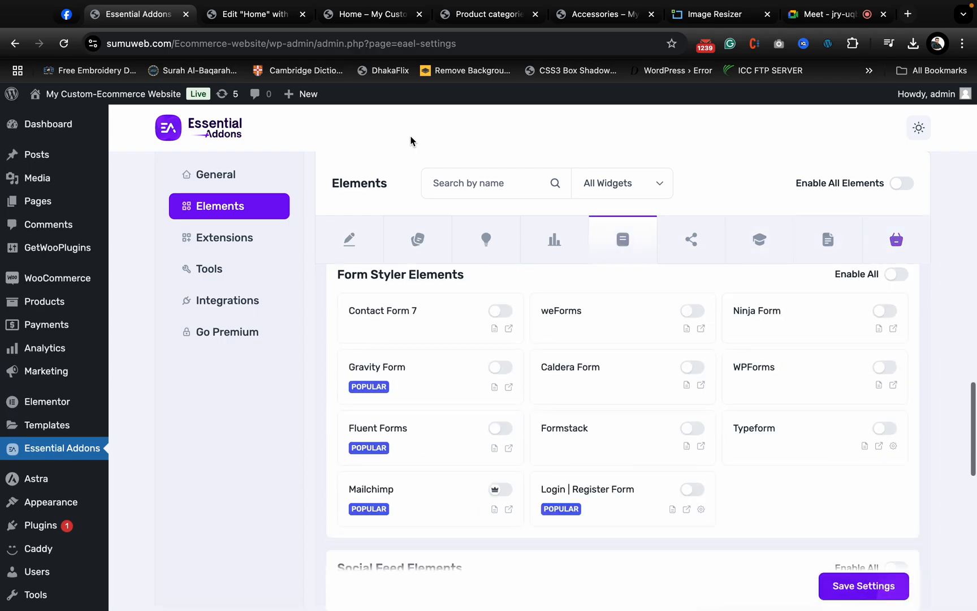
- Return to the Home page editor, search the widgets for "product" and look through the matching widgets
click(245, 39)
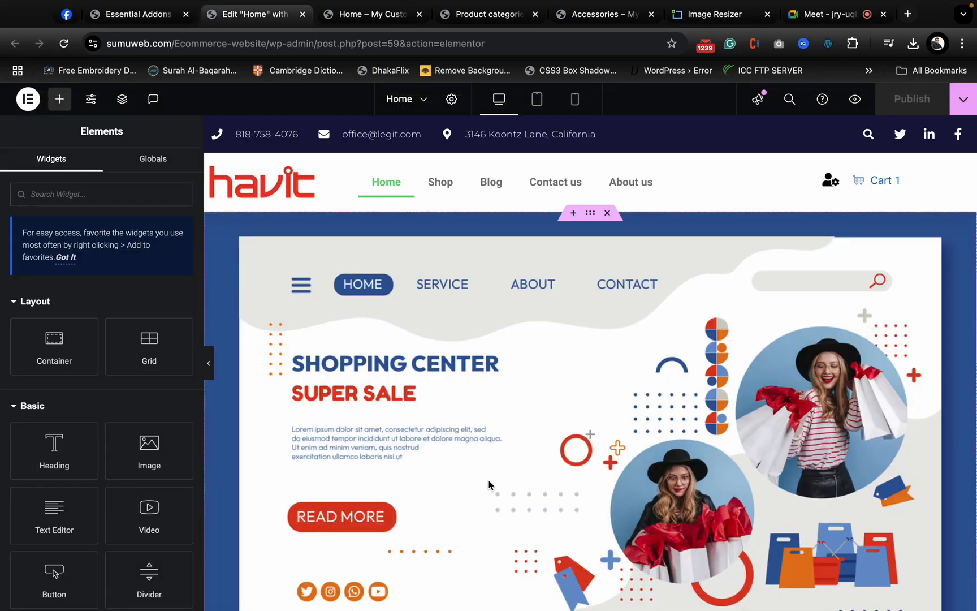
scroll(489, 485, down, 10)
scroll(570, 458, up, 3)
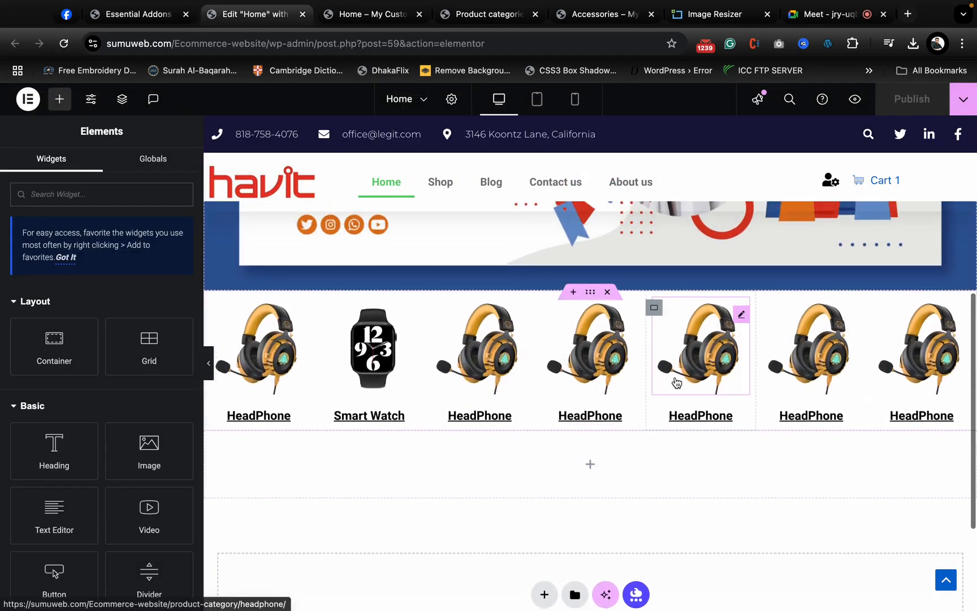
scroll(650, 367, down, 2)
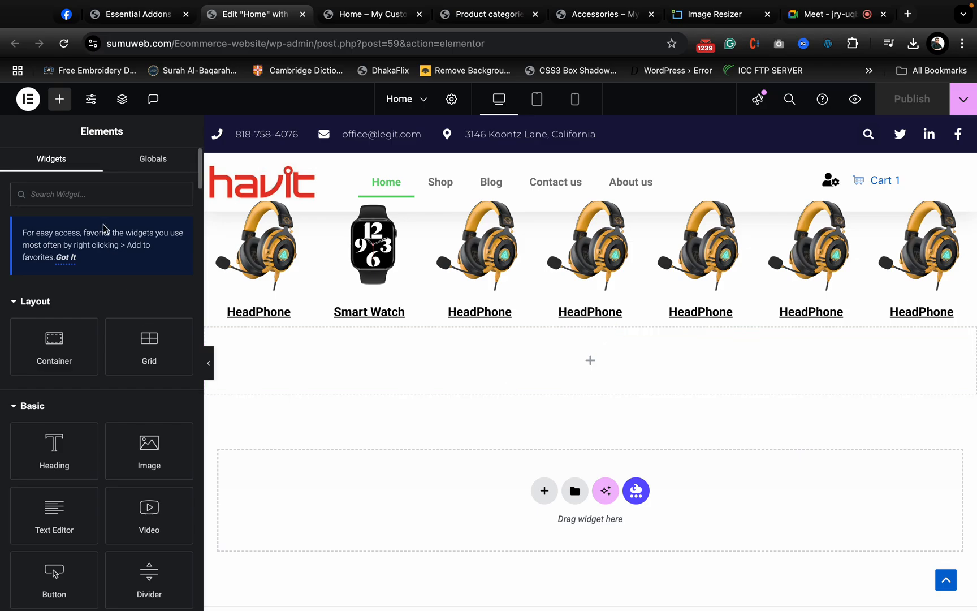
text(product)
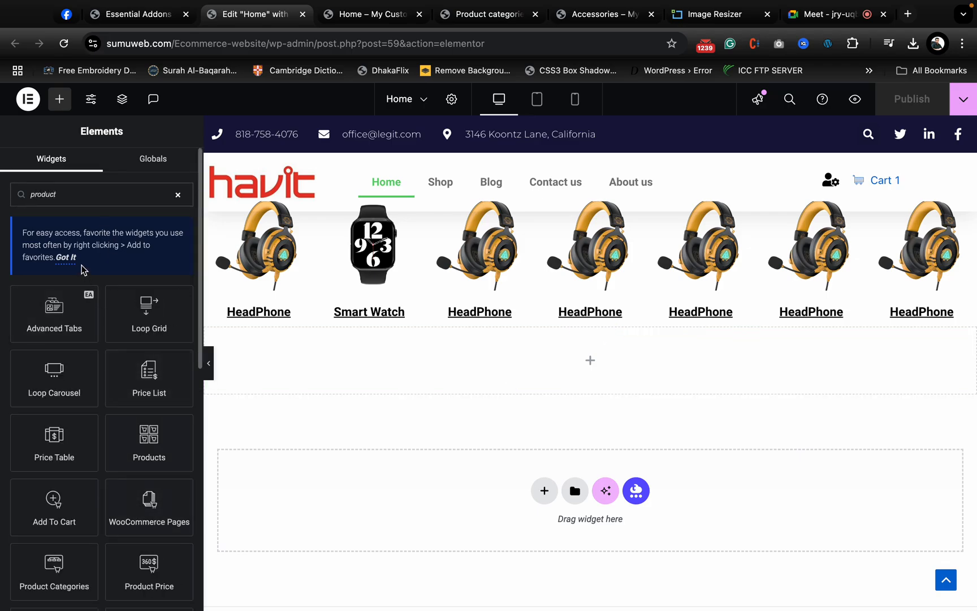
scroll(112, 315, down, 10)
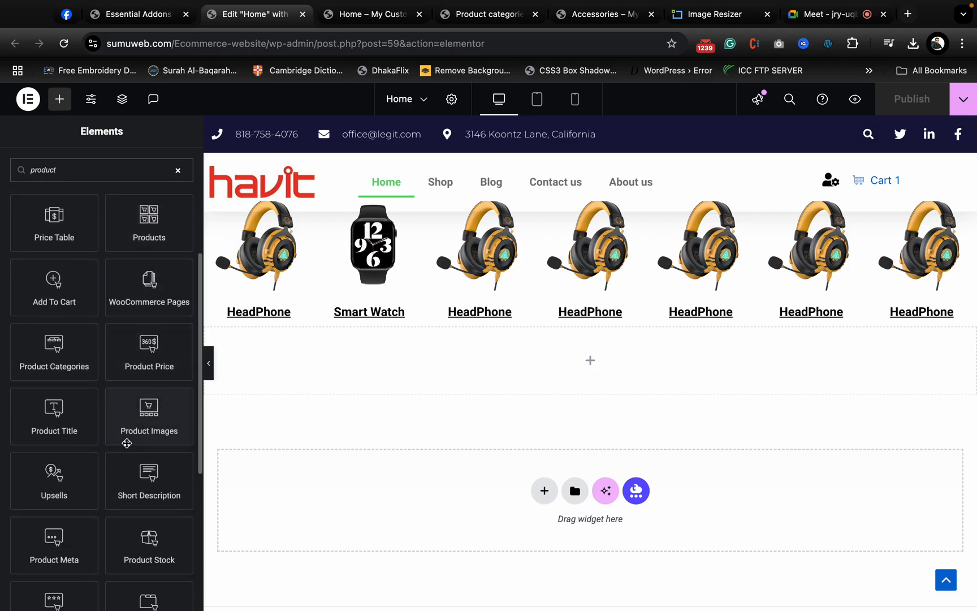
scroll(127, 443, down, 3)
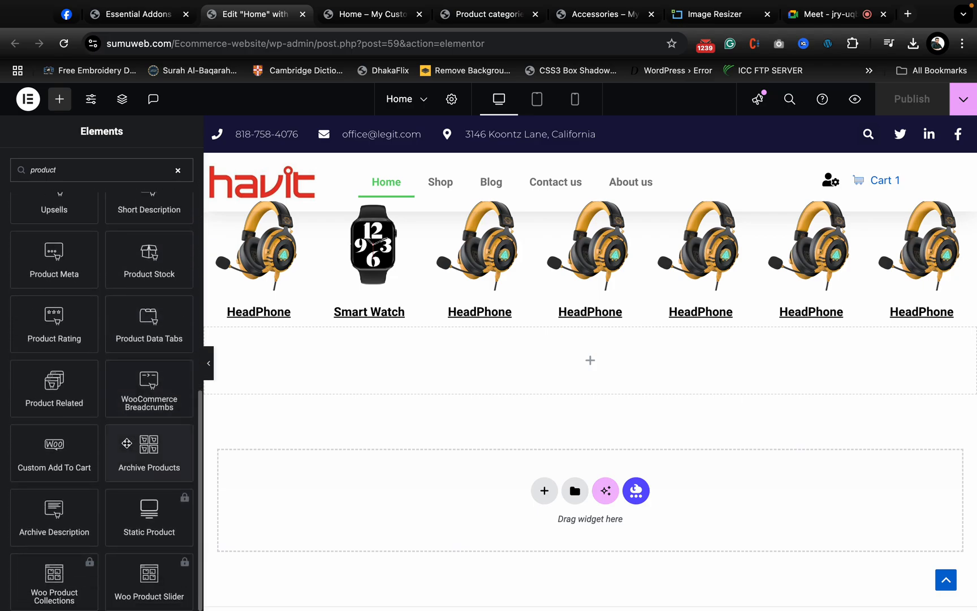
scroll(127, 443, up, 1)
scroll(127, 443, up, 12)
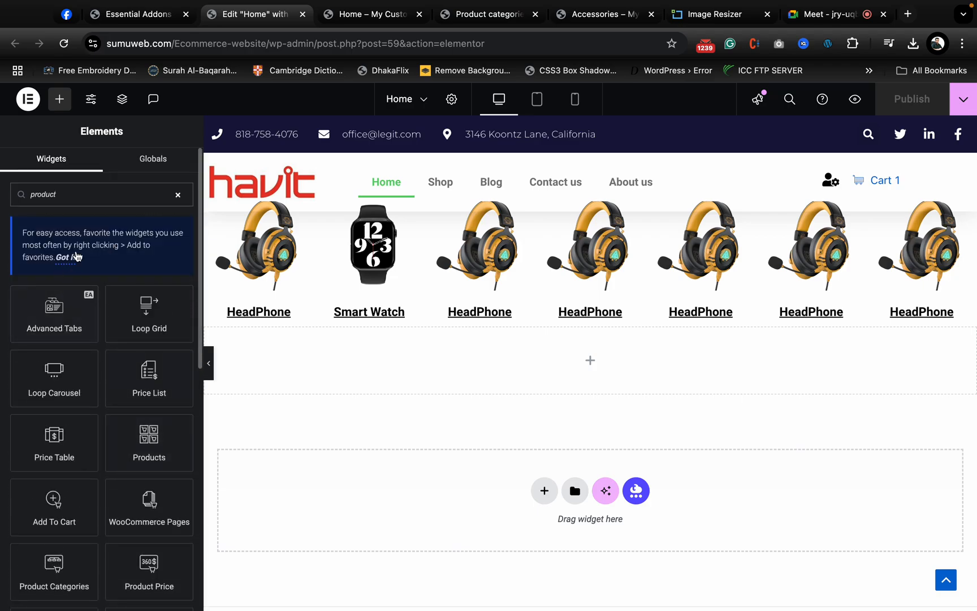
- Reload the Home page editor to load the newly enabled widgets and check the area below the category row
click(64, 47)
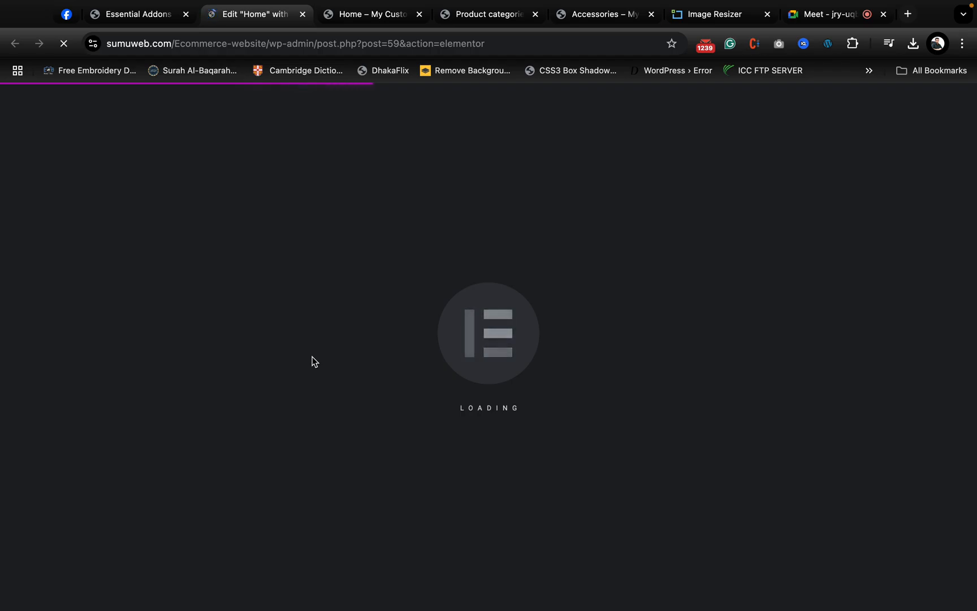
mouse_move(508, 4)
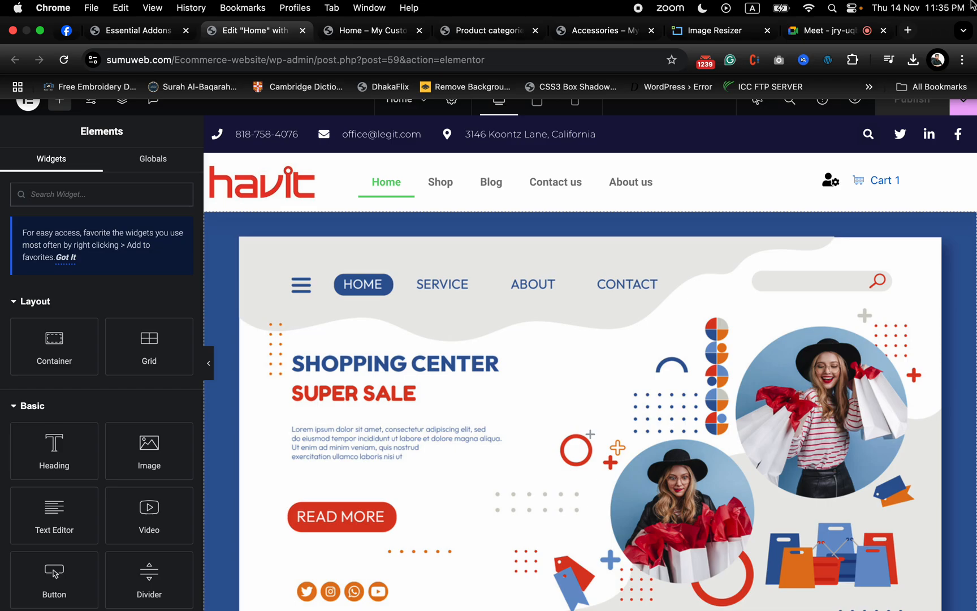
scroll(617, 481, down, 20)
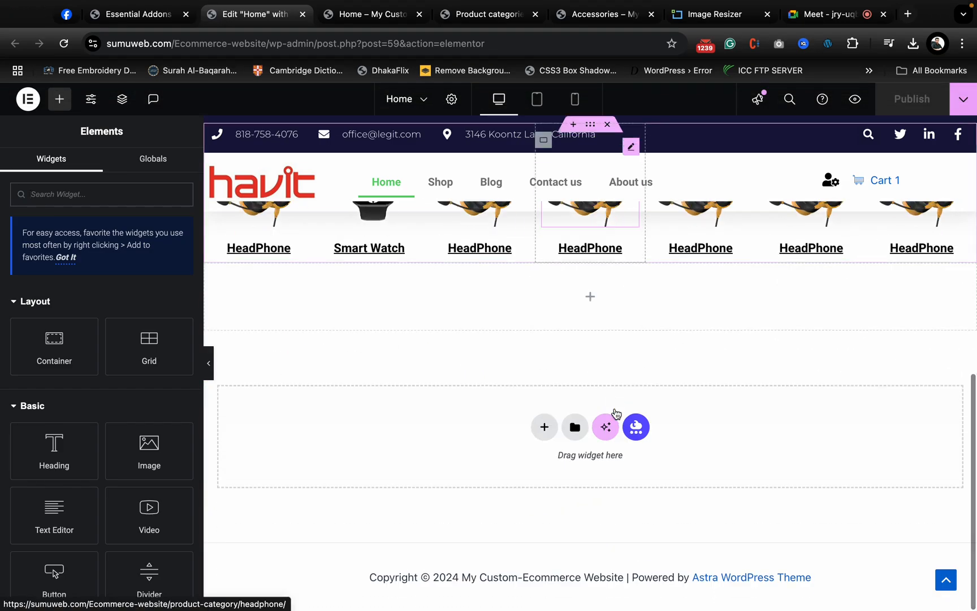
scroll(615, 412, up, 10)
click(805, 16)
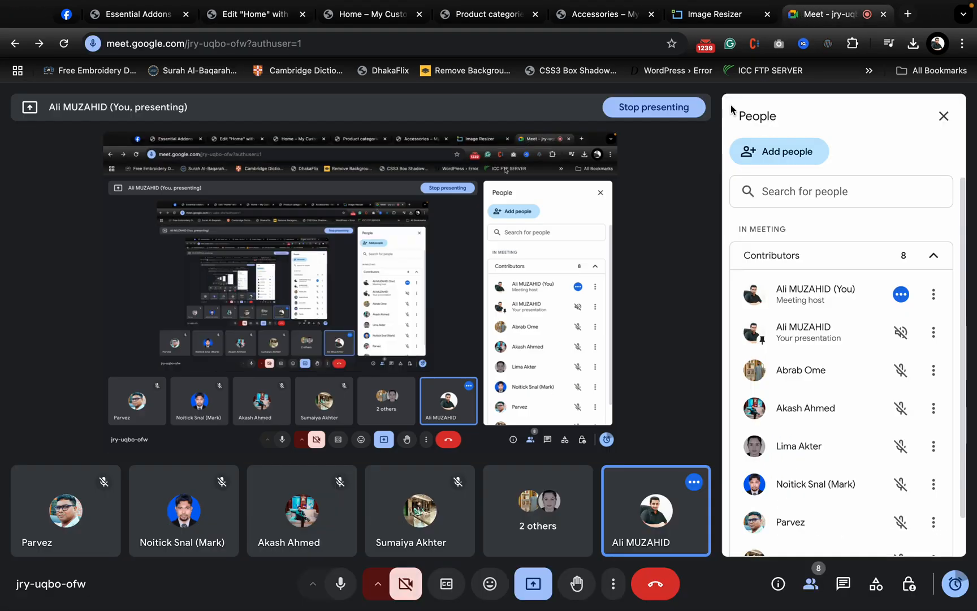
click(714, 31)
click(570, 34)
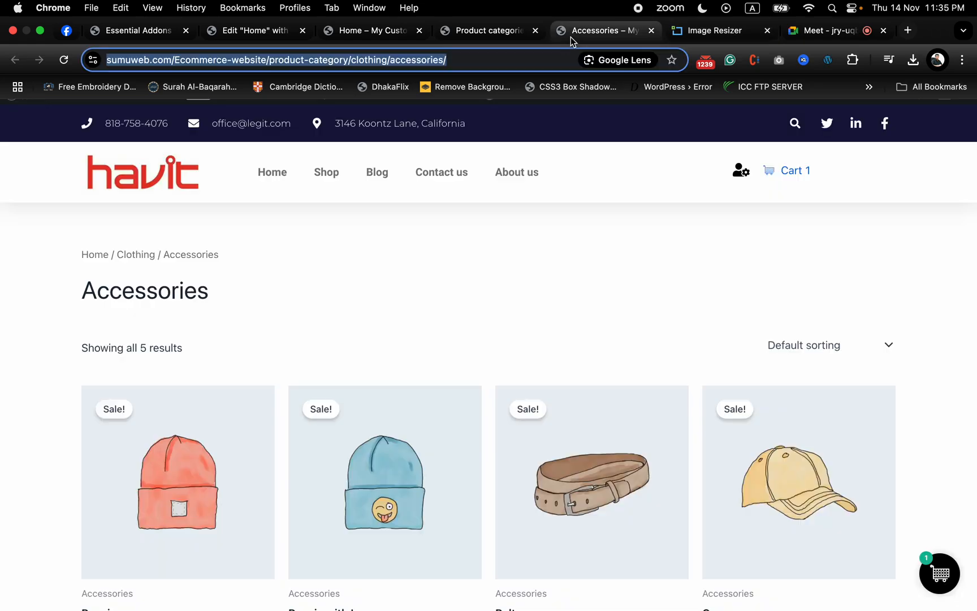
click(472, 34)
click(368, 33)
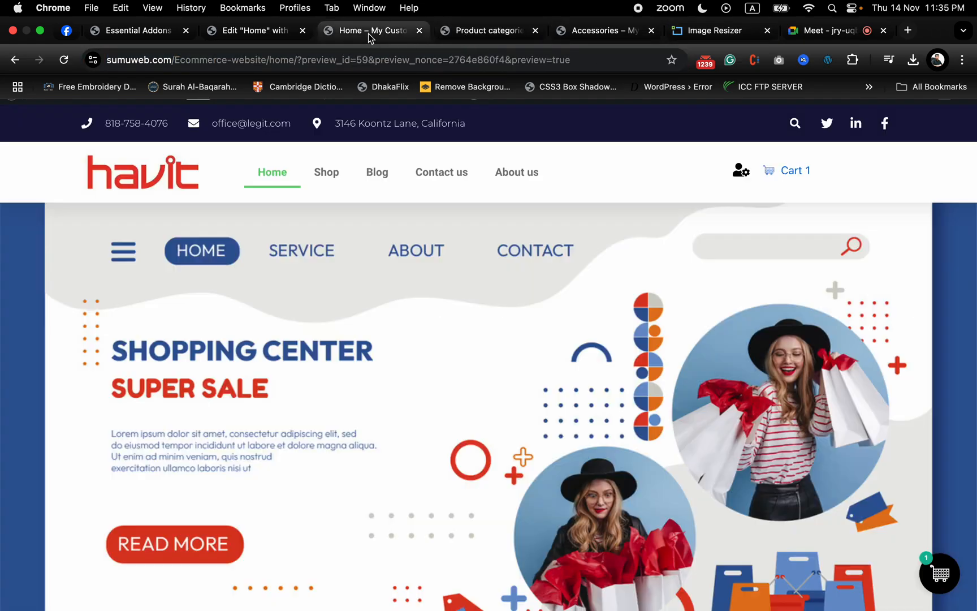
click(259, 31)
- Search the widgets for "product" and place a Woo Product Grid in the empty container below the category row
scroll(446, 441, down, 5)
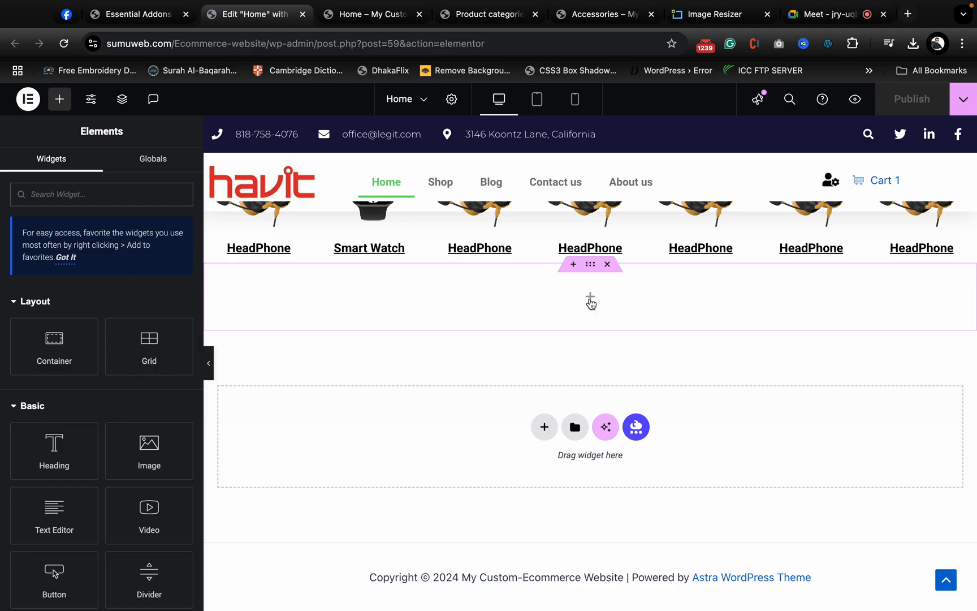
text(product)
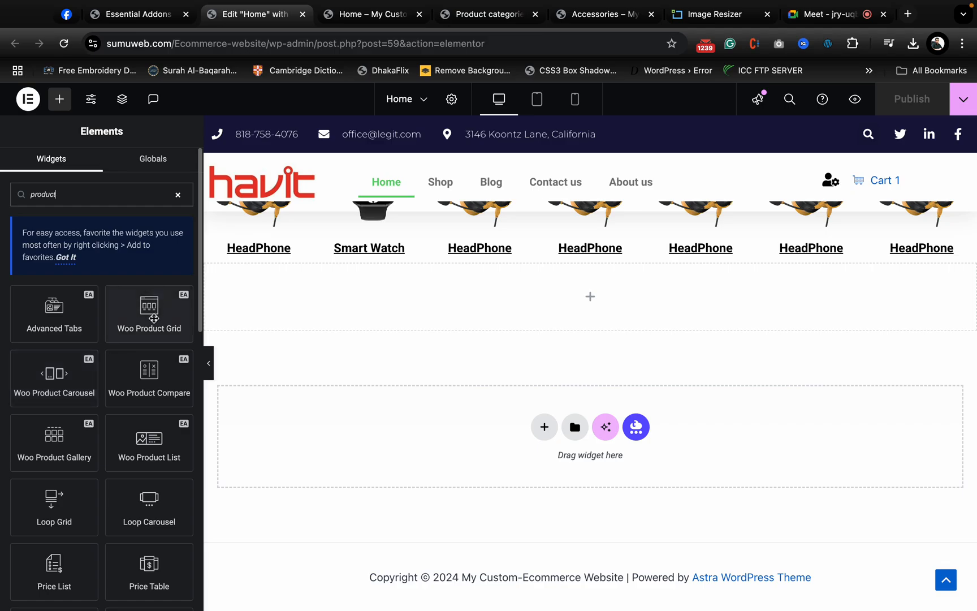
drag(146, 313, 623, 297)
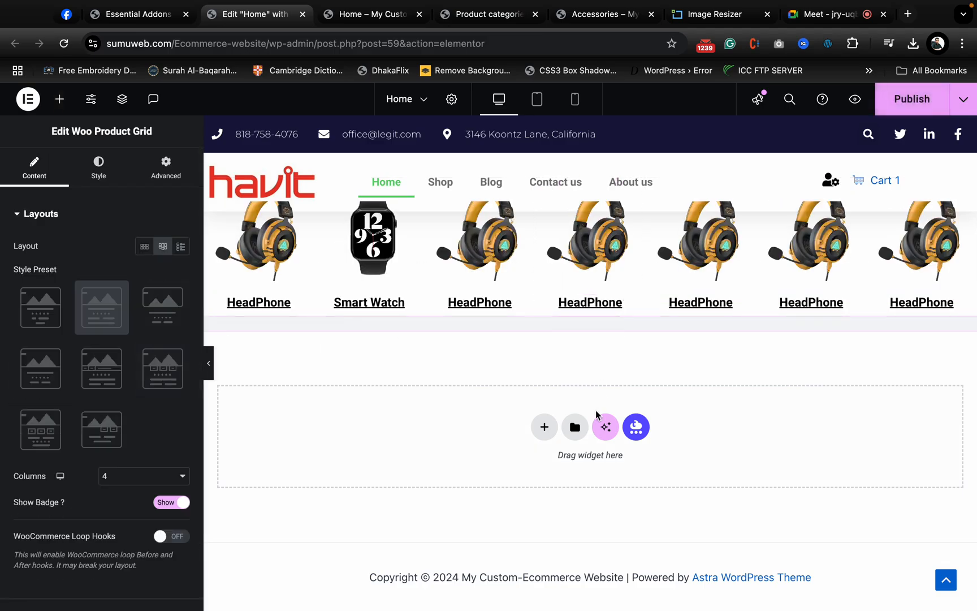
scroll(595, 415, down, 2)
scroll(556, 462, down, 1)
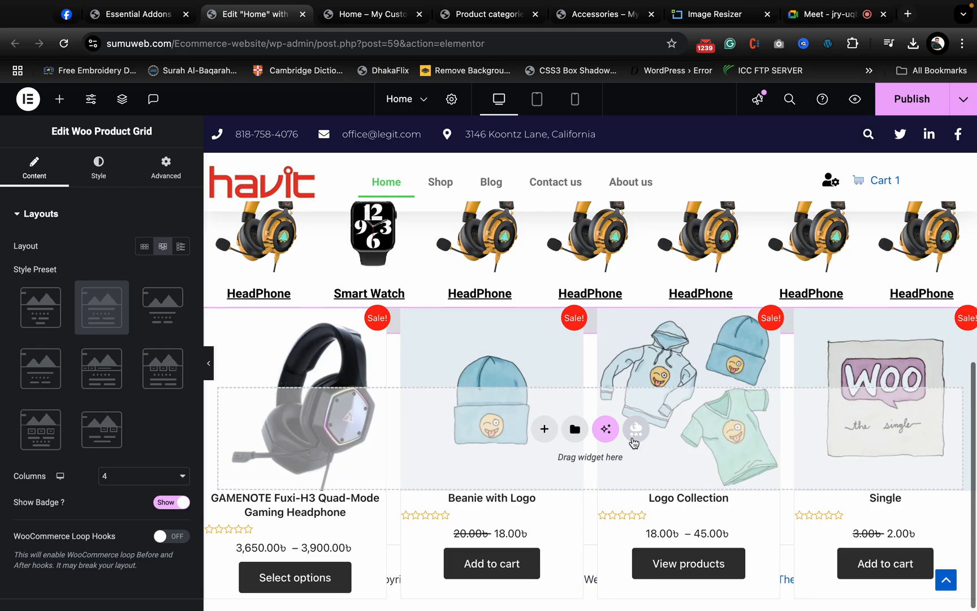
scroll(728, 412, up, 5)
scroll(728, 411, down, 5)
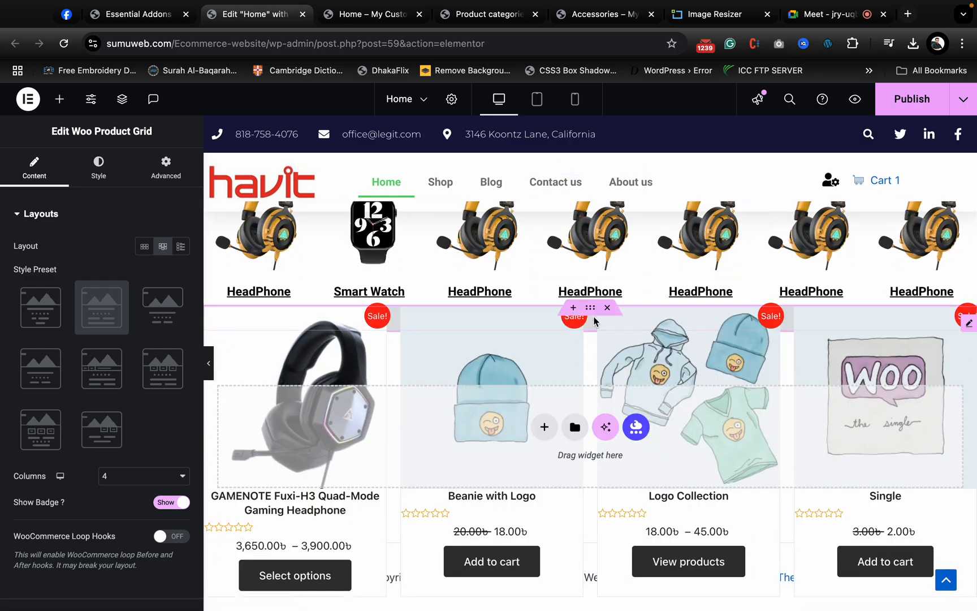
- Set the top padding of the product grid's container to 80 px
click(591, 311)
click(165, 169)
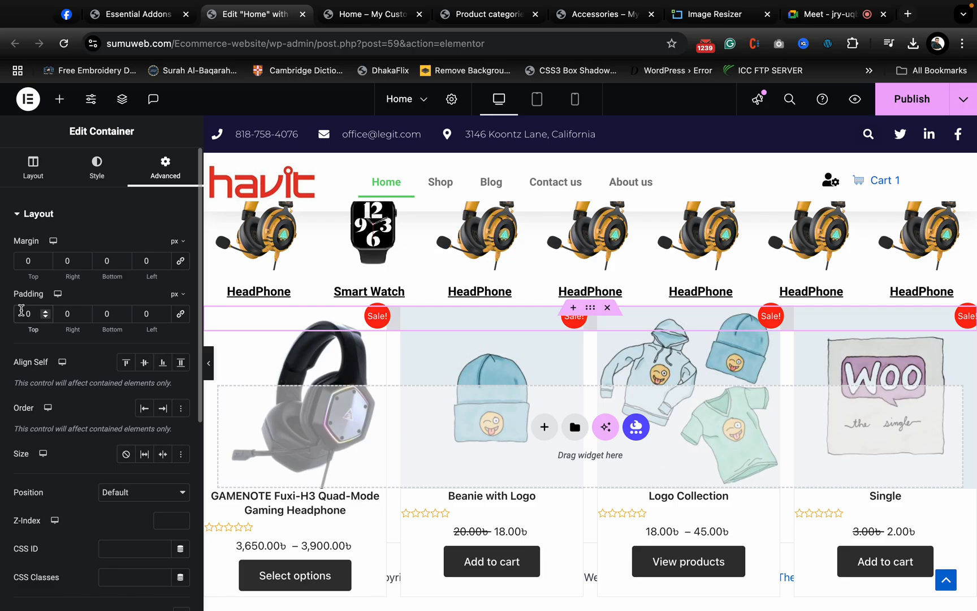
text(8)
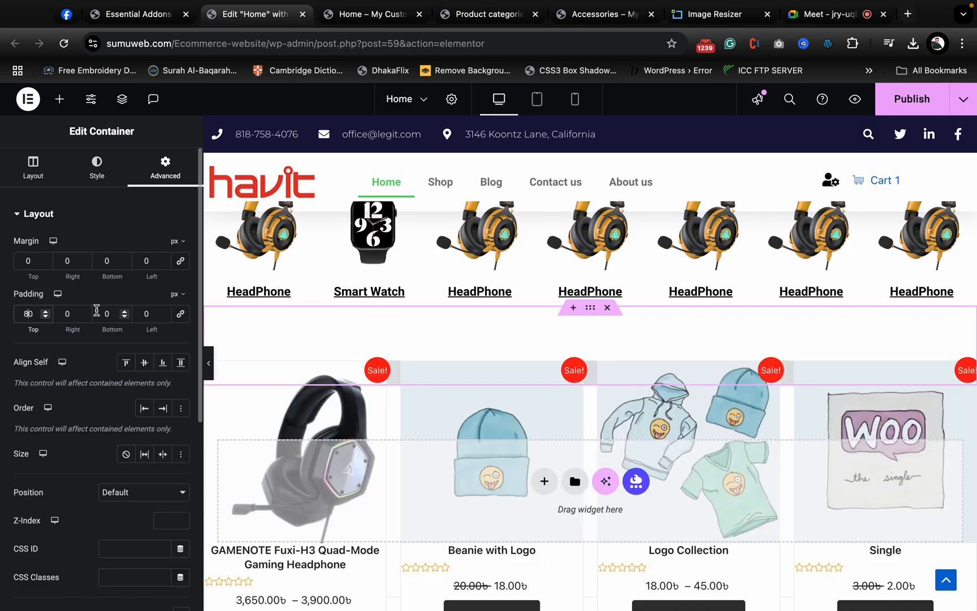
- Set the bottom padding of the product grid's container to 80 px and publish the page
click(104, 313)
text(8)
scroll(554, 367, down, 3)
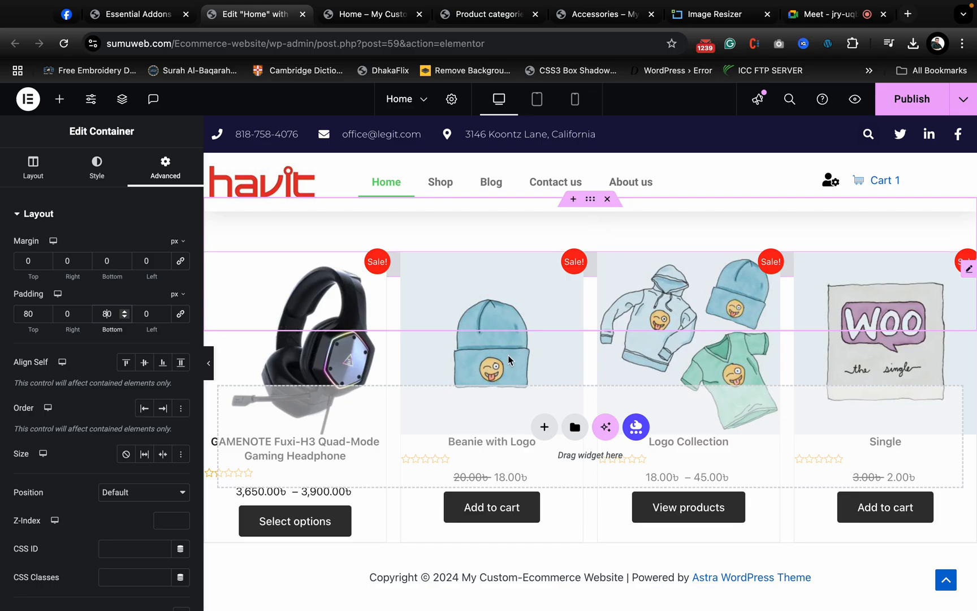
click(886, 109)
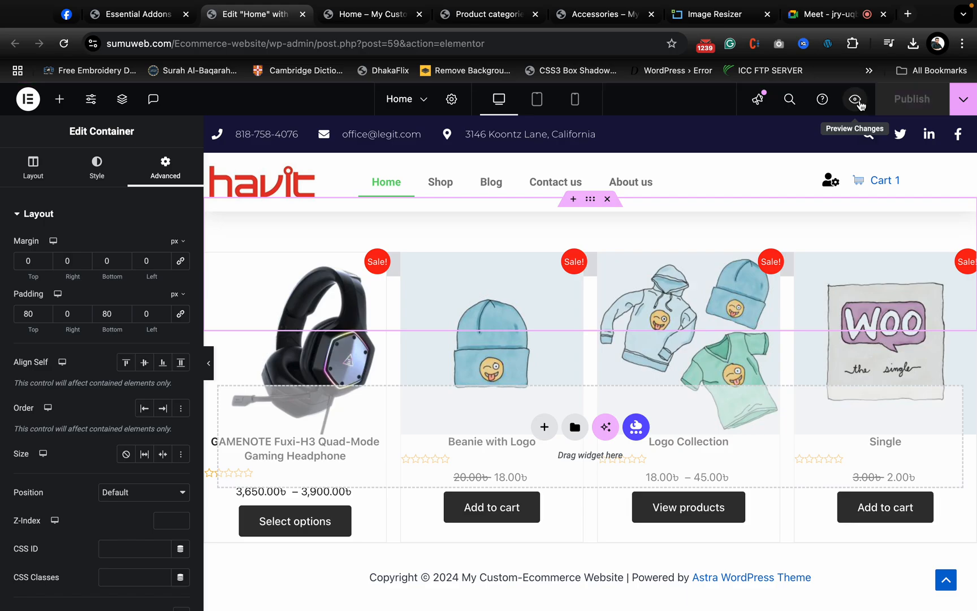
- Preview the published Home page and look over the category row and the product grid
click(856, 100)
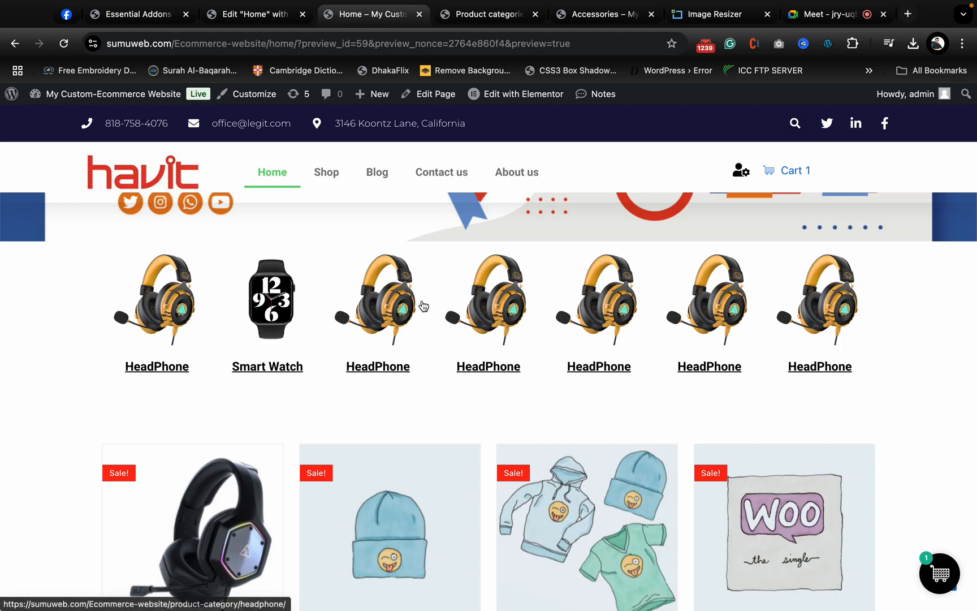
scroll(555, 349, down, 5)
scroll(554, 353, up, 2)
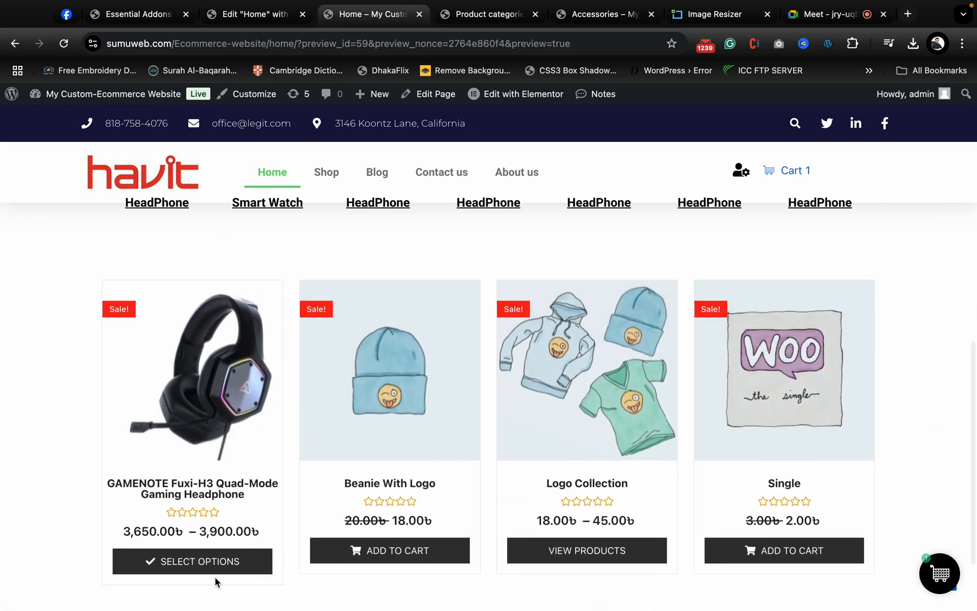
- Test buying the Beanie with Logo from the grid up to the checkout page, and return to the Home page preview
click(429, 551)
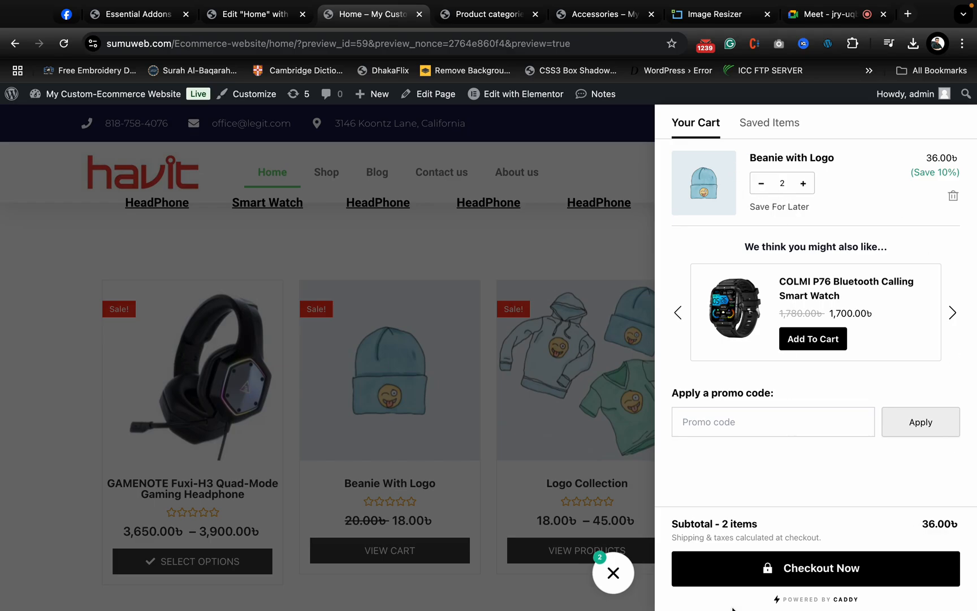
click(788, 577)
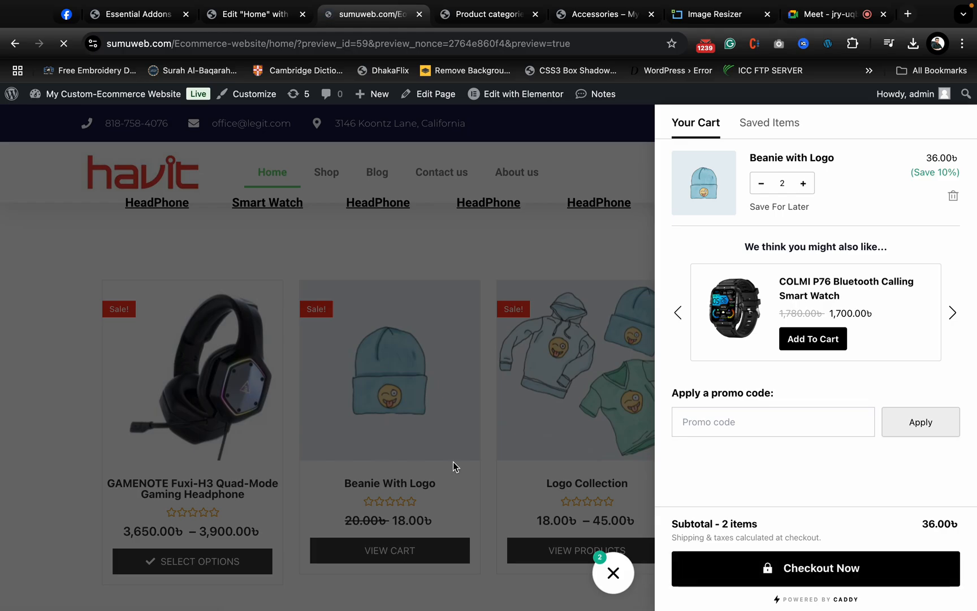
scroll(424, 330, down, 4)
scroll(424, 329, down, 5)
scroll(423, 330, up, 10)
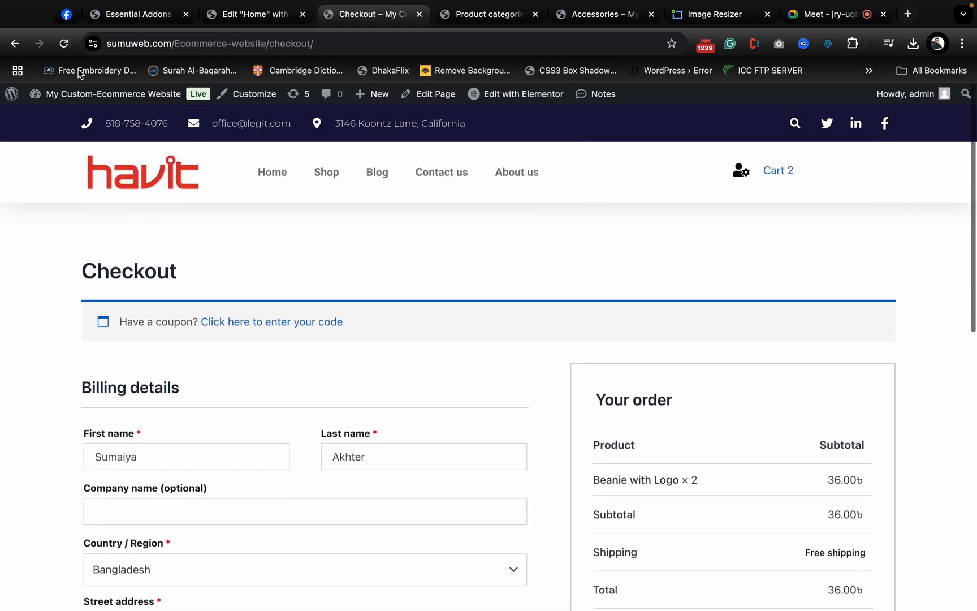
click(19, 63)
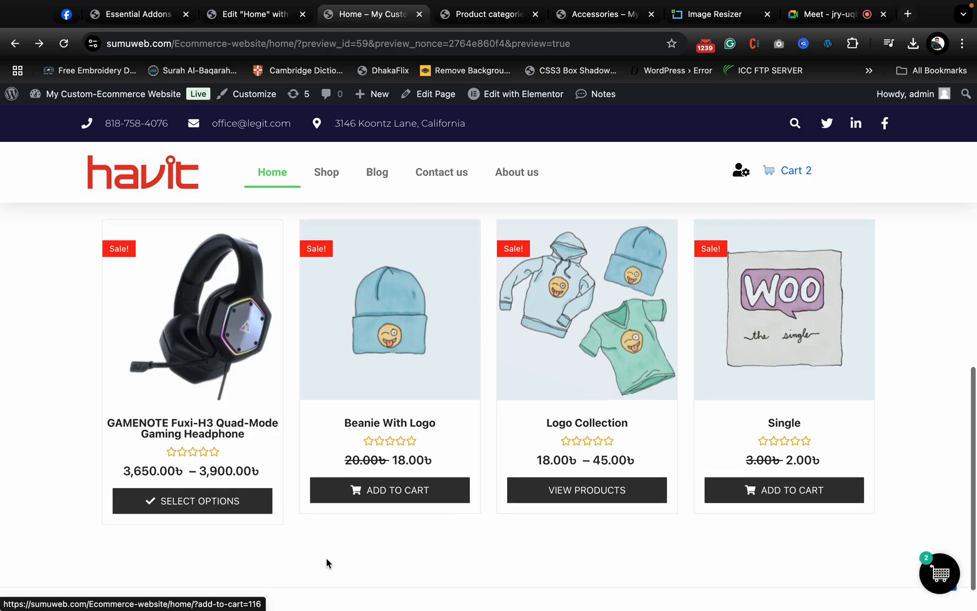
- In the Home page editor, try the Default style preset on the Woo Product Grid and apply the third preset instead
click(254, 15)
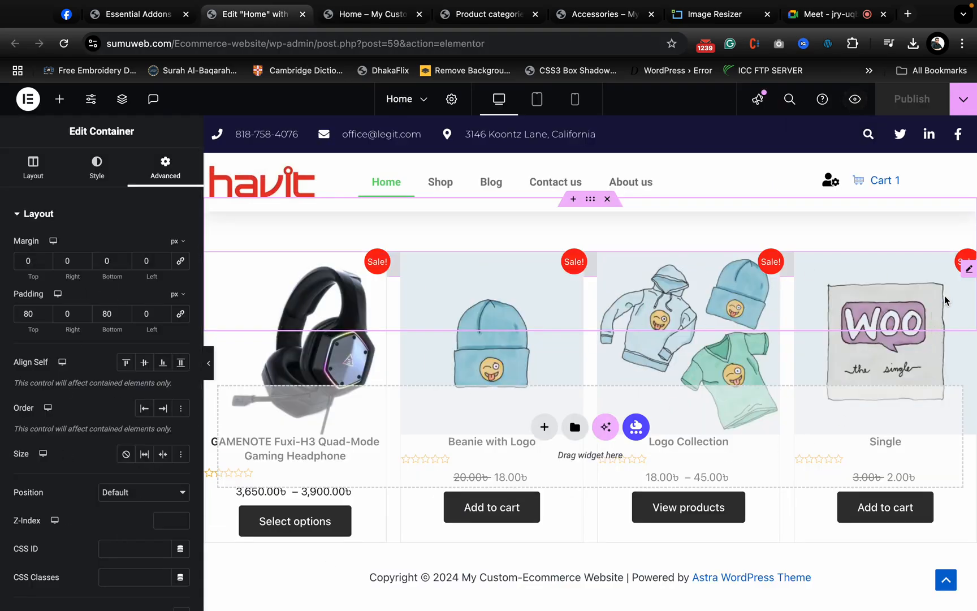
click(968, 272)
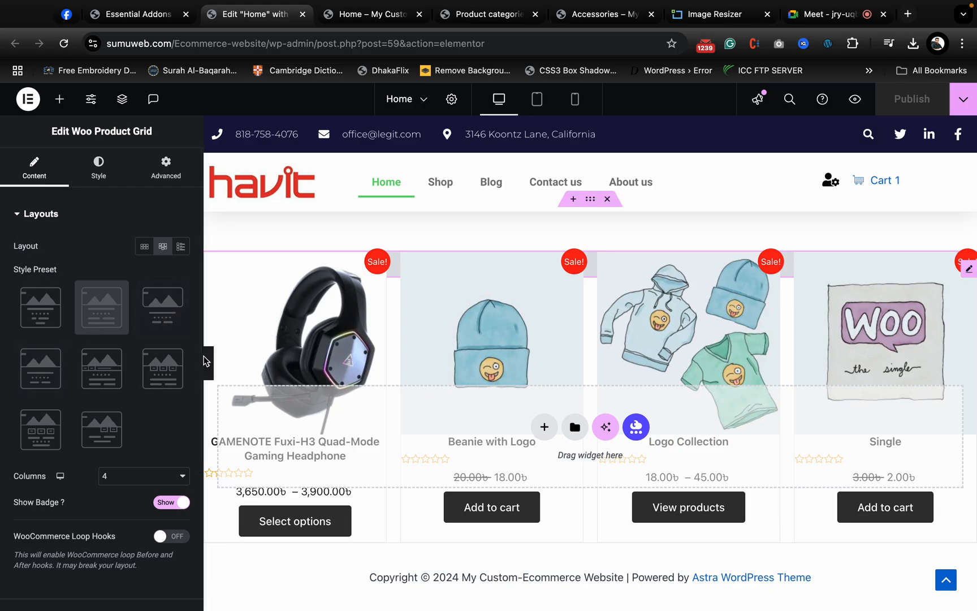
click(41, 308)
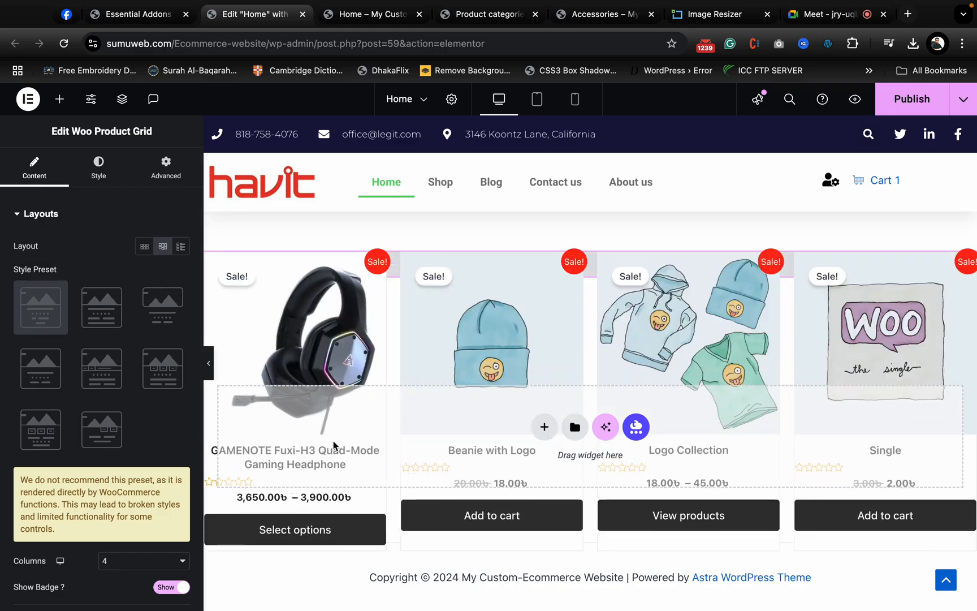
click(164, 313)
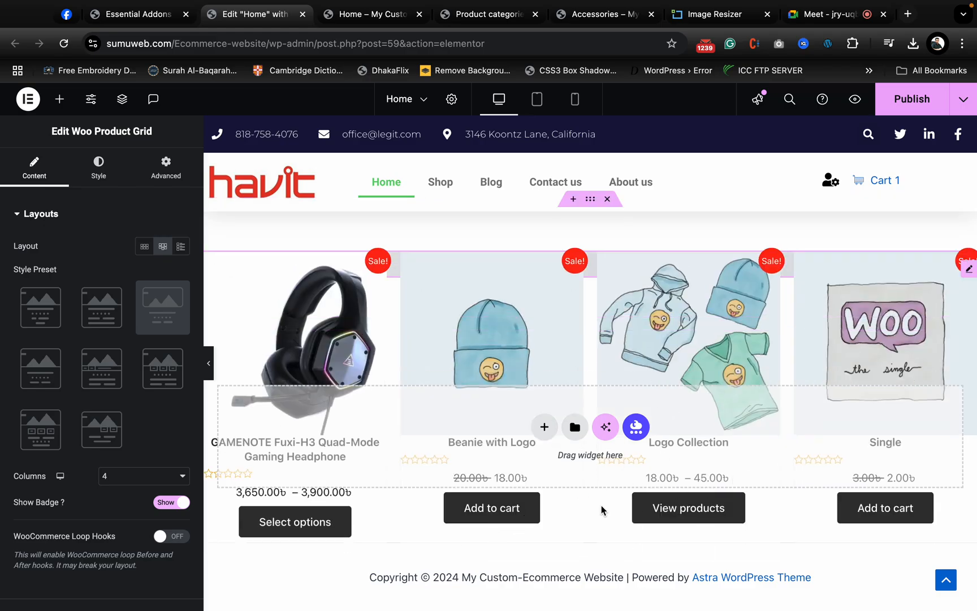
- Hide the widget settings to view the page at full width, and bring them back
click(209, 363)
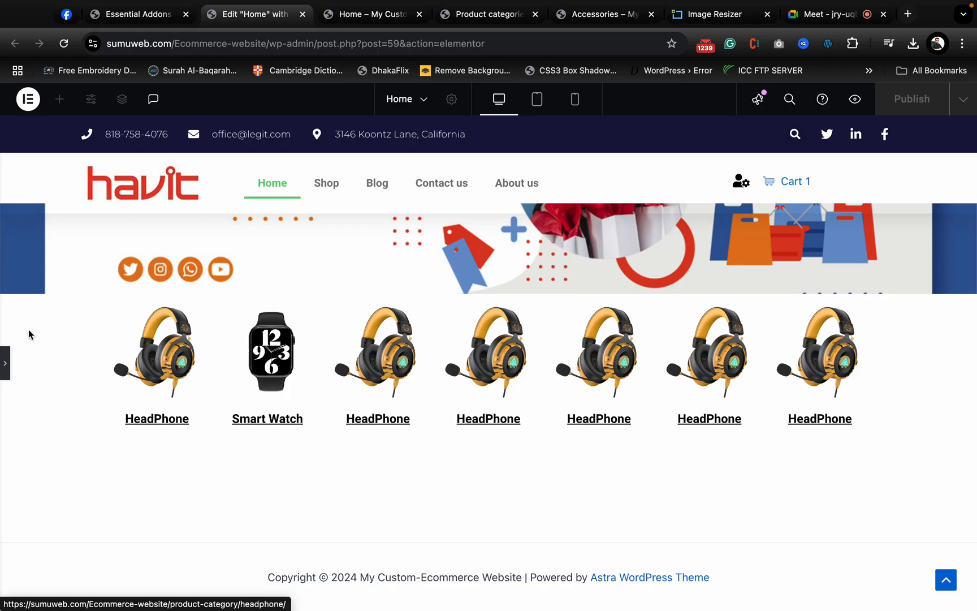
click(3, 363)
click(10, 363)
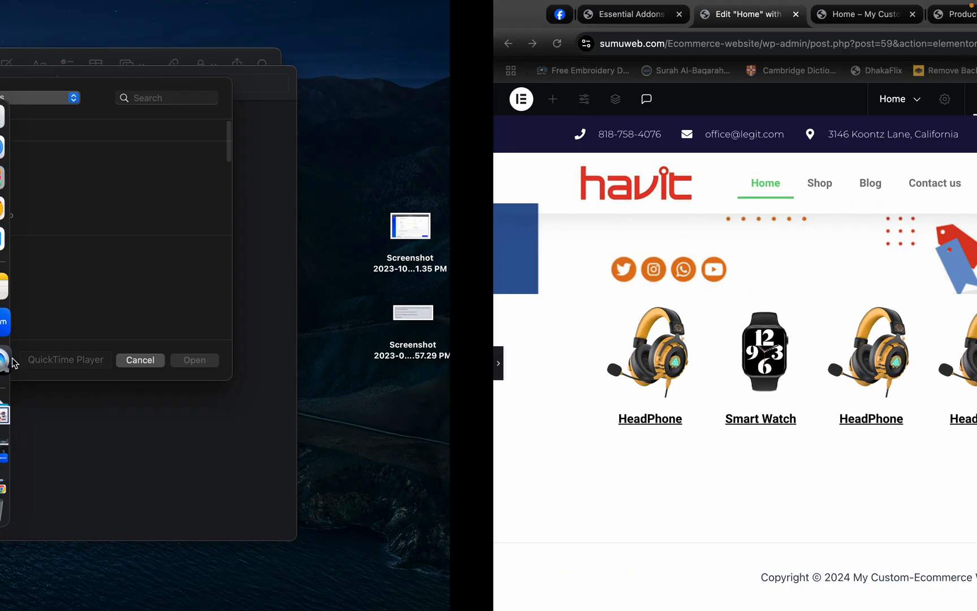
key(ctrl+Right)
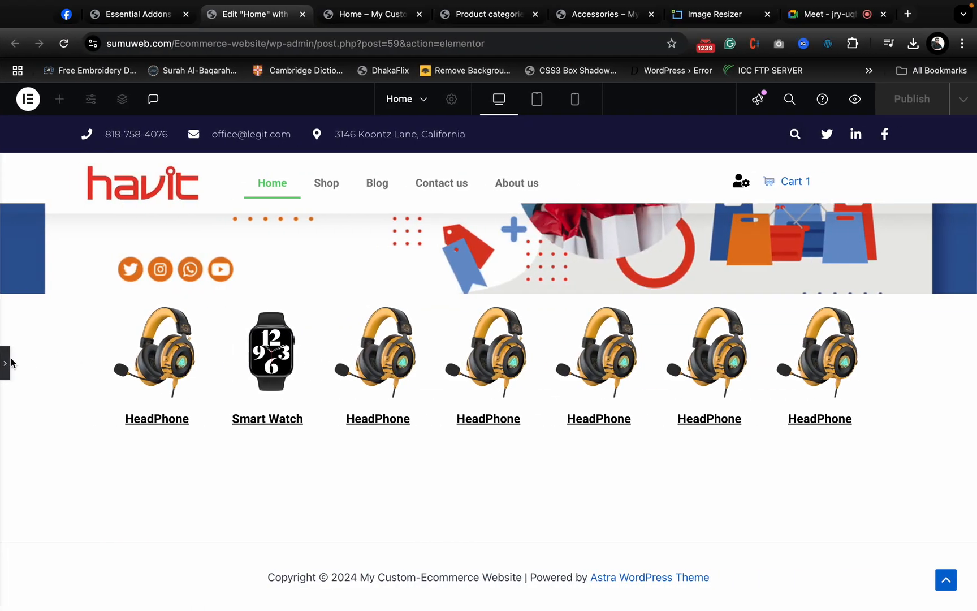
click(7, 363)
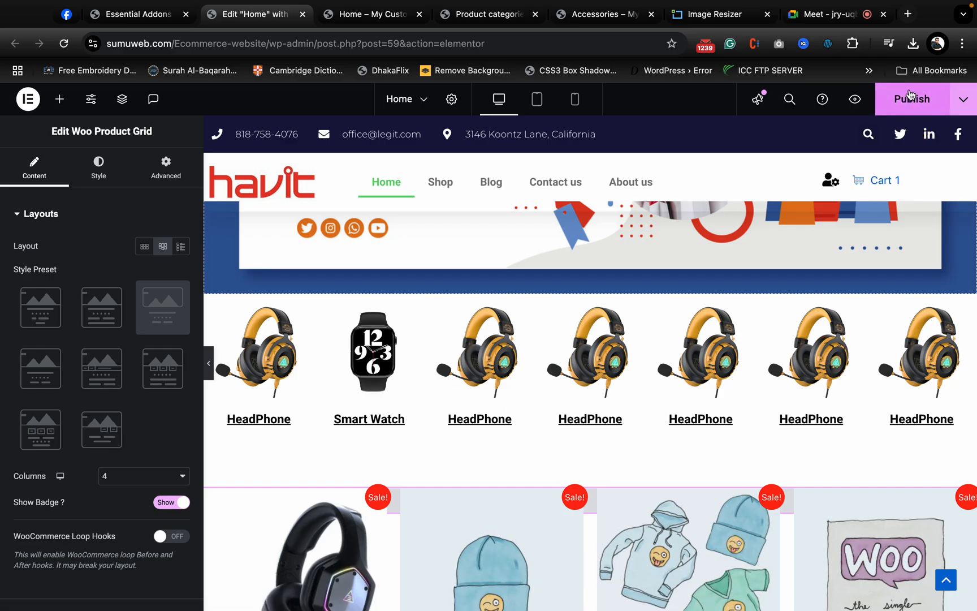
- Publish the page and check the product grid's new style in the Home page preview
click(907, 98)
mouse_move(510, 6)
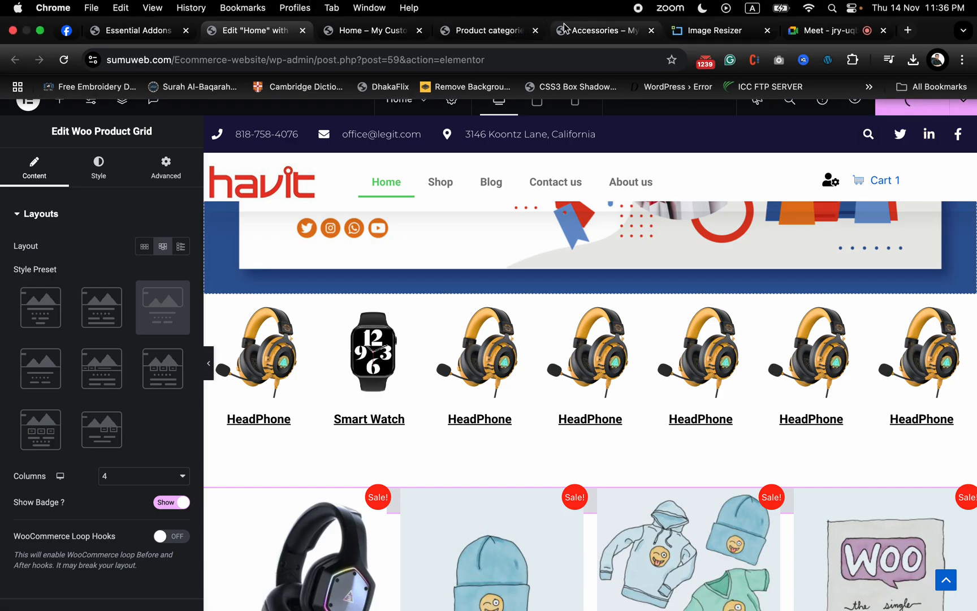
click(379, 39)
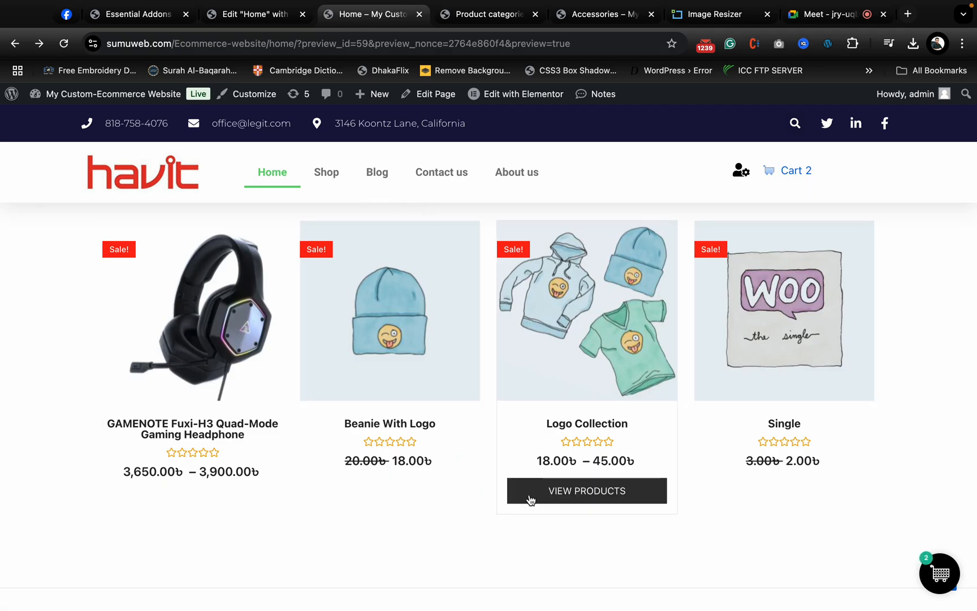
- Return to the Home page editor and set the Woo Product Grid to 3 columns
click(254, 14)
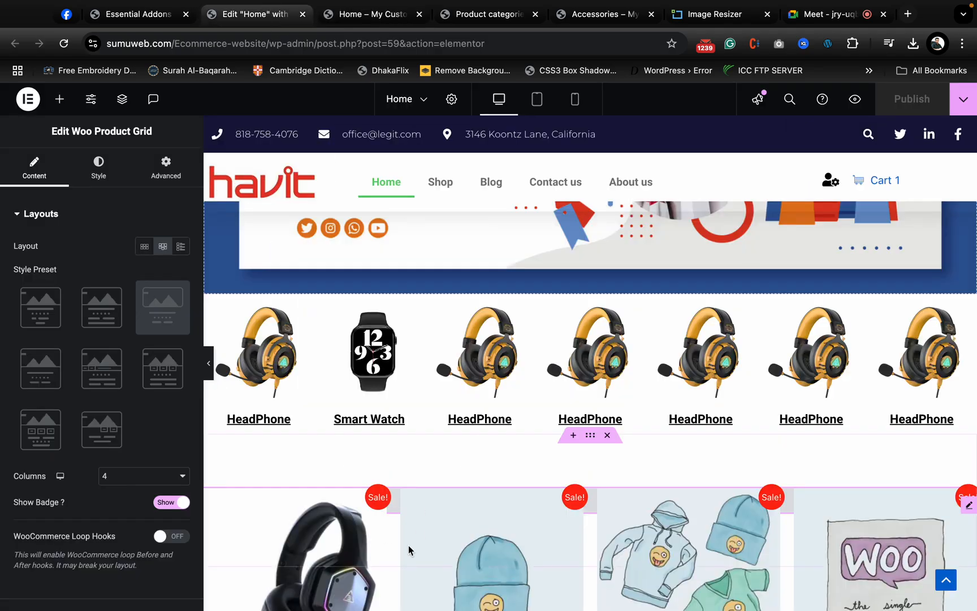
scroll(410, 550, down, 3)
scroll(130, 407, down, 3)
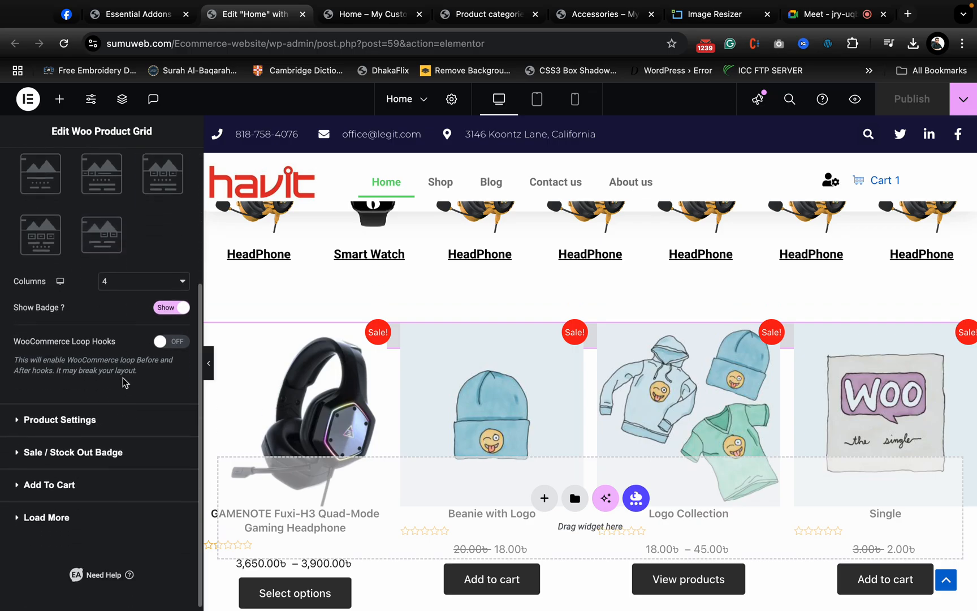
click(121, 285)
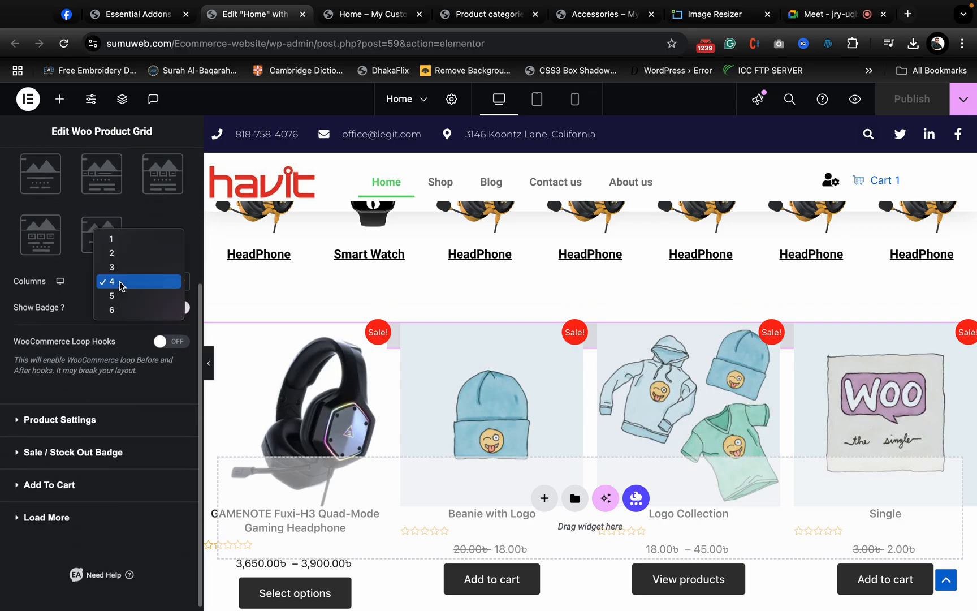
click(120, 268)
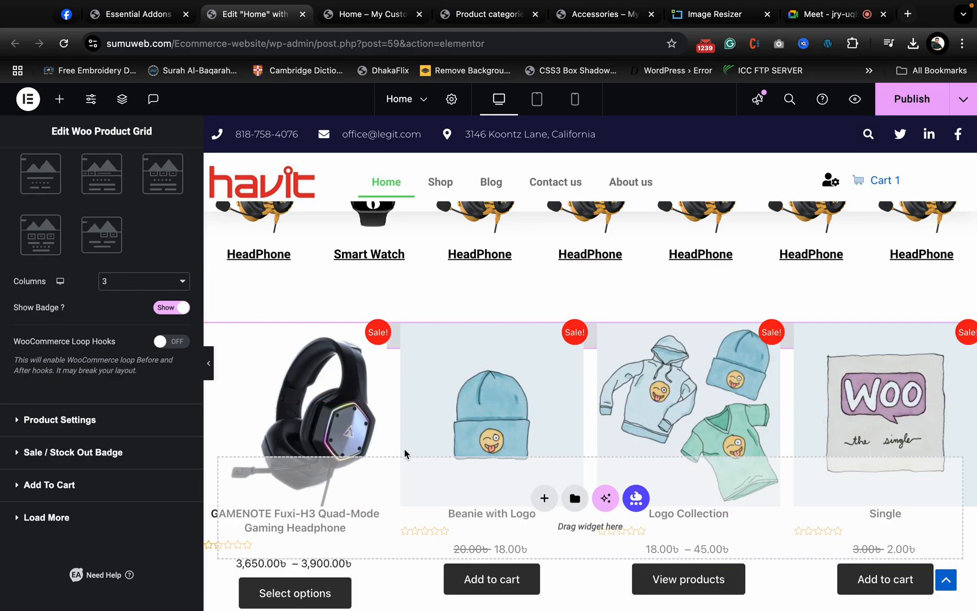
- Publish the page and check the three-column product grid in the Home page preview
click(910, 105)
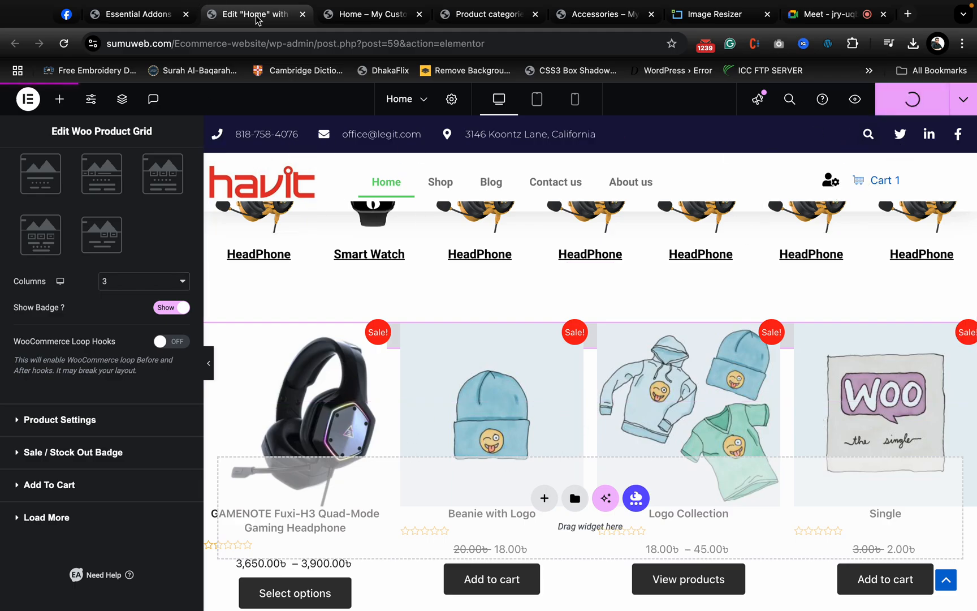
click(364, 16)
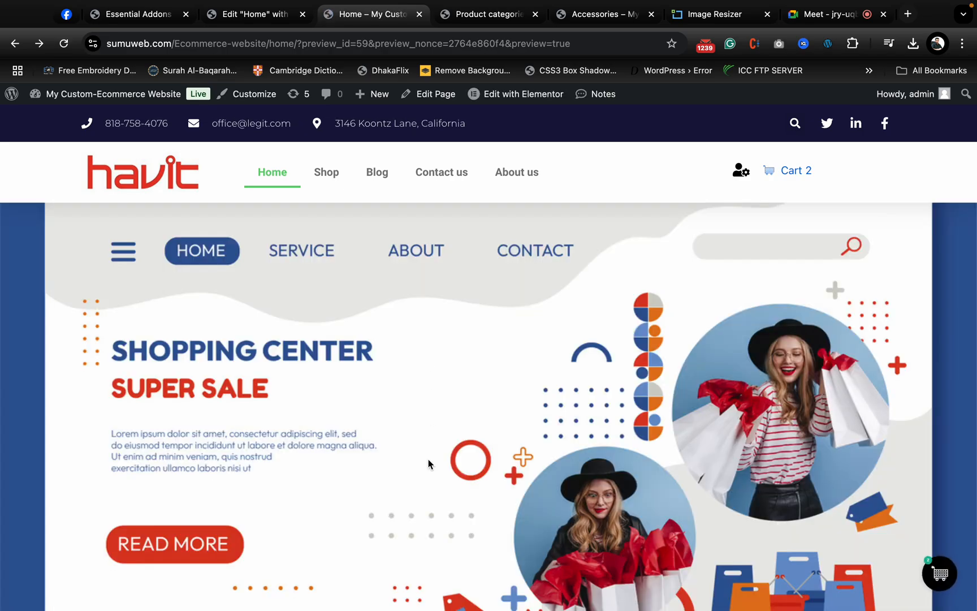
scroll(428, 463, up, 4)
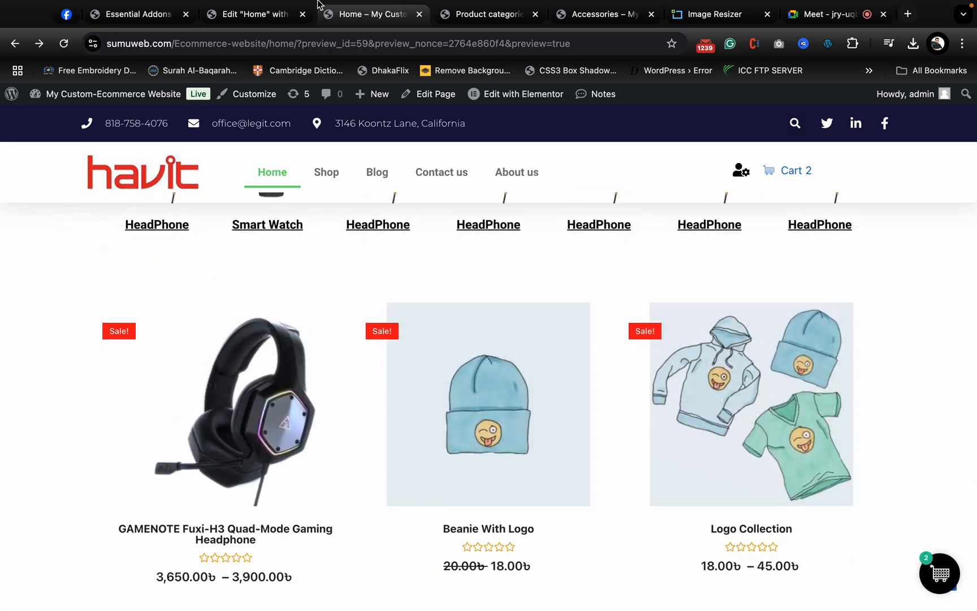
- Return to the Home page editor and set the product grid's Products Count to 6
click(254, 23)
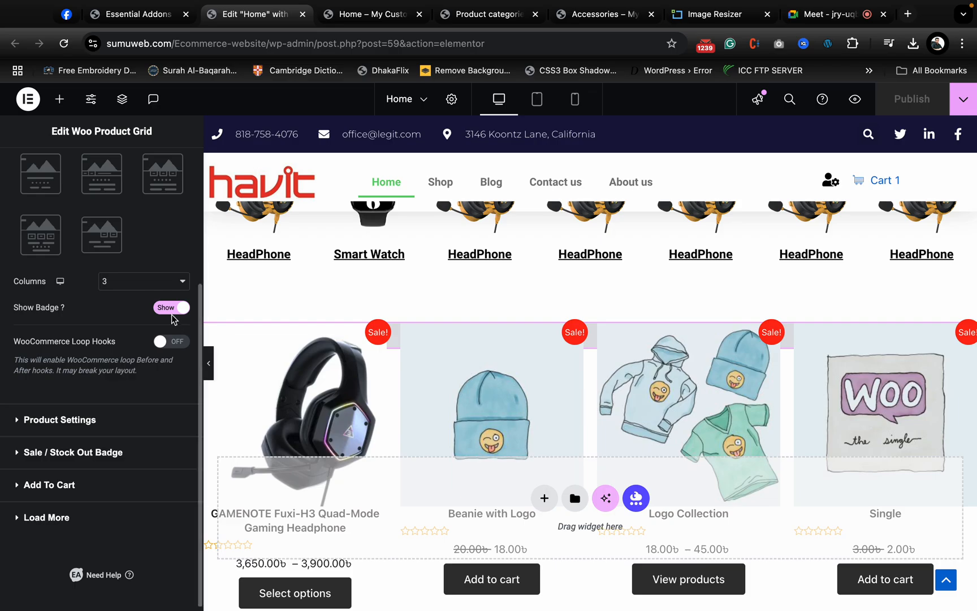
click(112, 432)
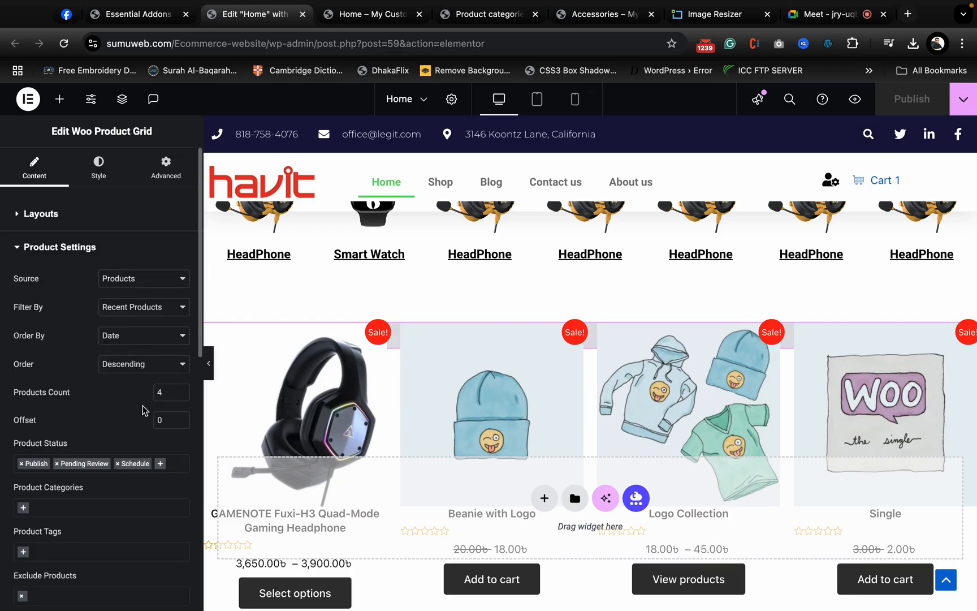
click(174, 393)
key(BackSpace)
text(6)
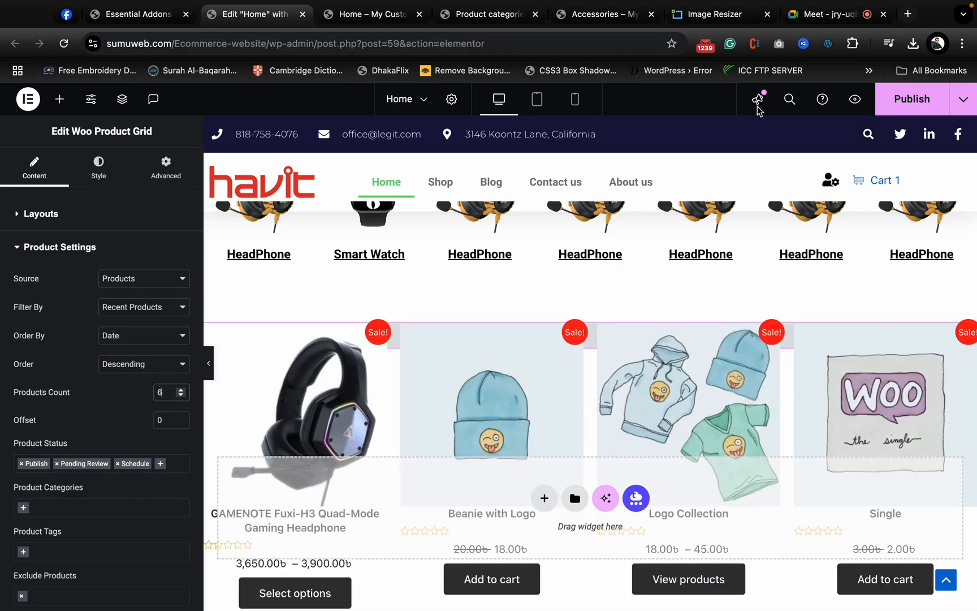
- Publish the page and check both product rows of the grid in the Home page preview
click(905, 99)
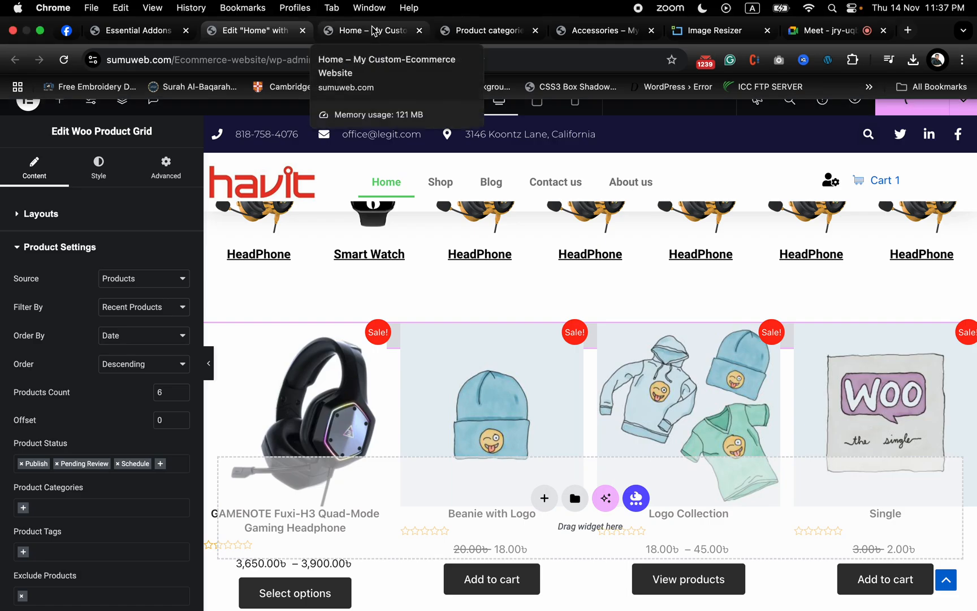
click(371, 31)
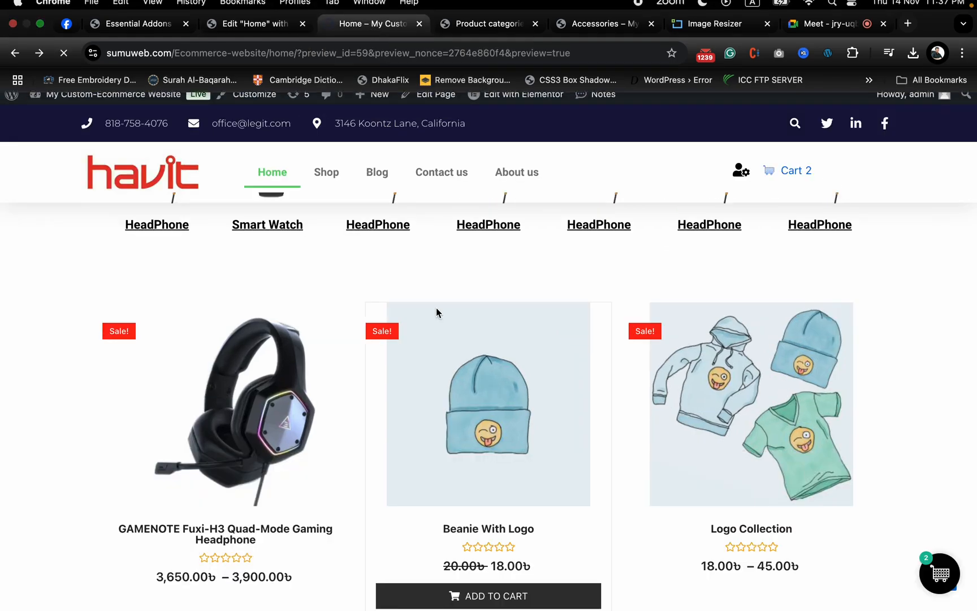
scroll(436, 308, down, 5)
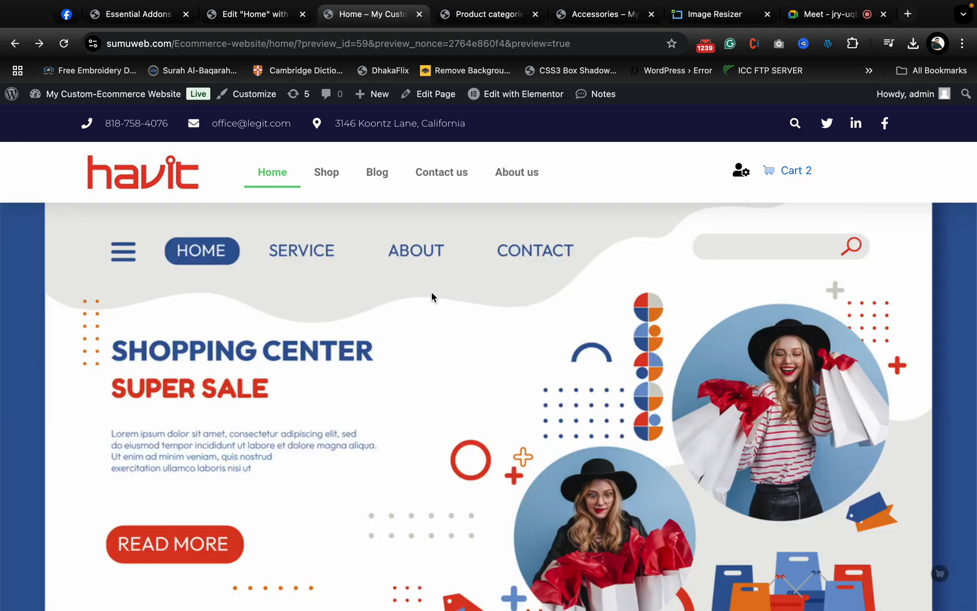
scroll(406, 400, down, 5)
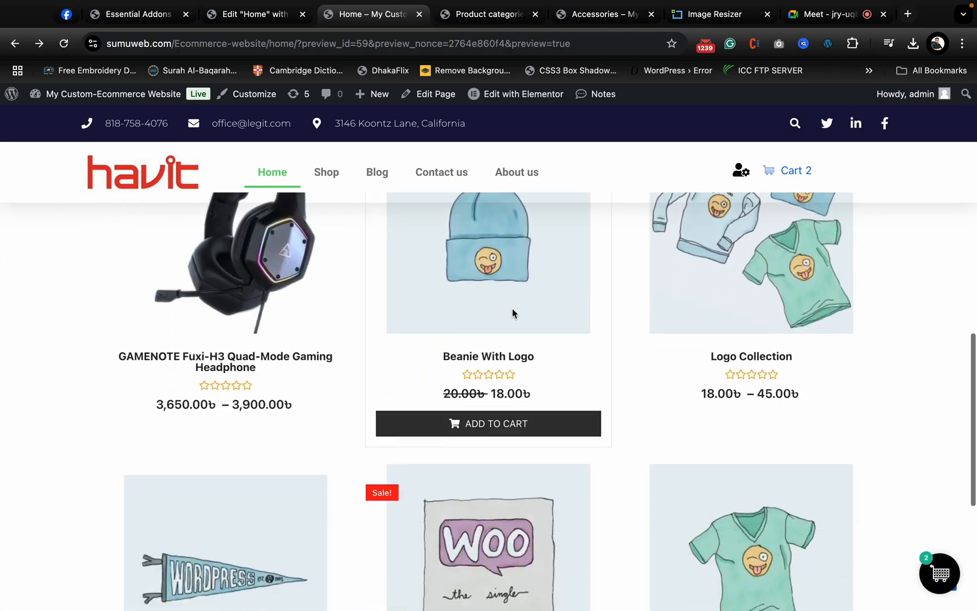
scroll(596, 381, down, 5)
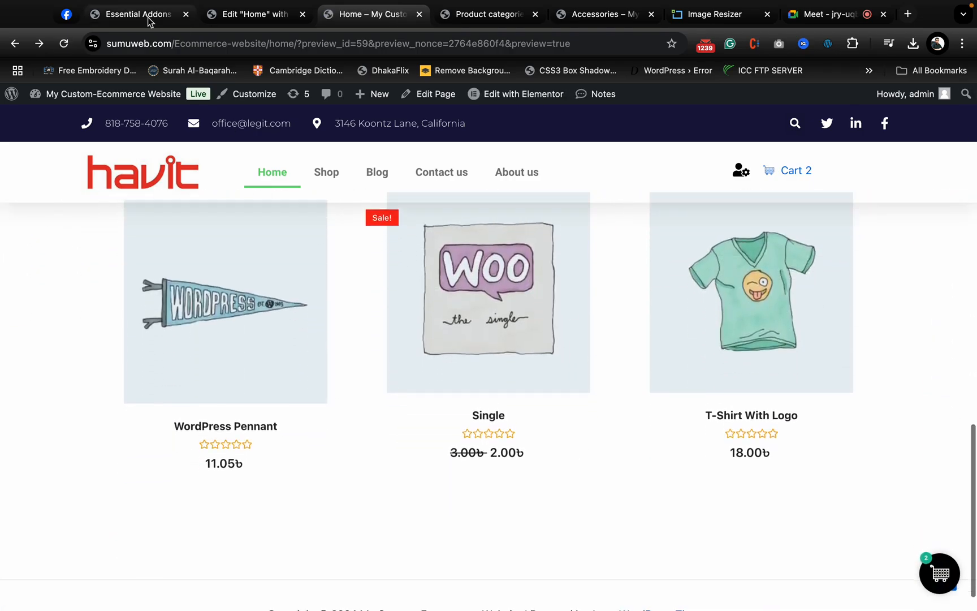
- Return to the Home page editor and review the product grid's source, filter and product category options
click(249, 14)
scroll(119, 423, down, 1)
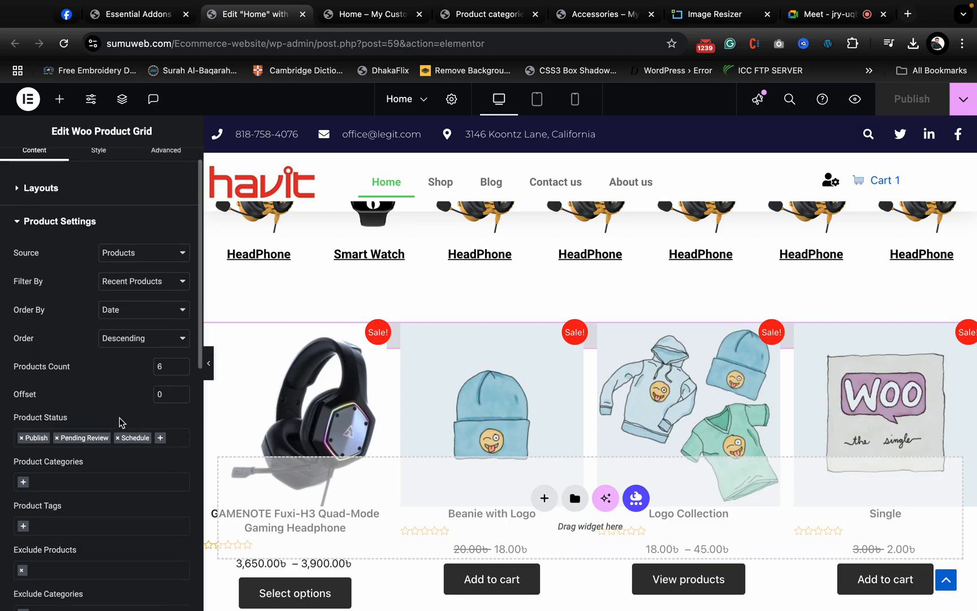
scroll(120, 430, up, 1)
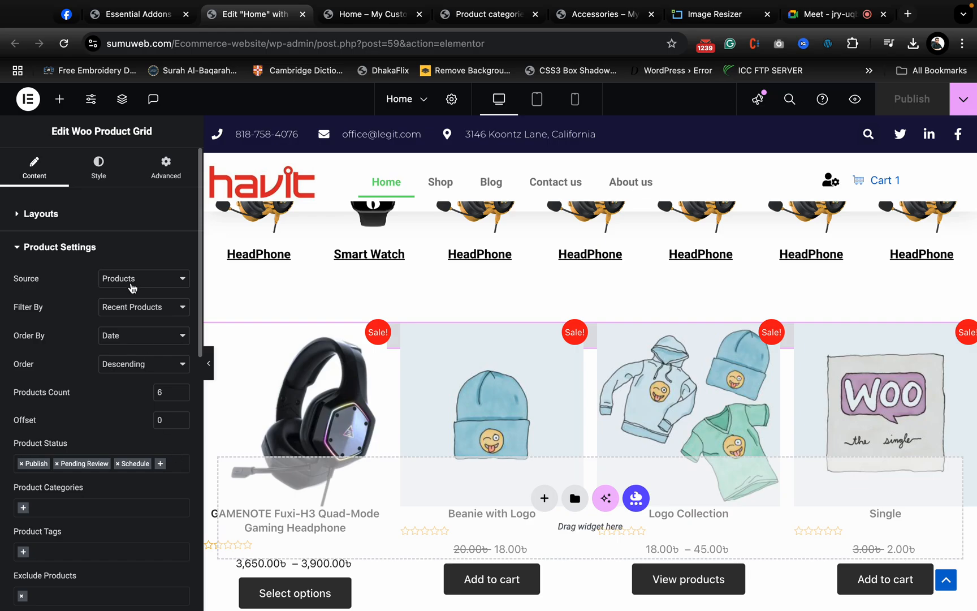
click(133, 286)
click(79, 396)
click(135, 315)
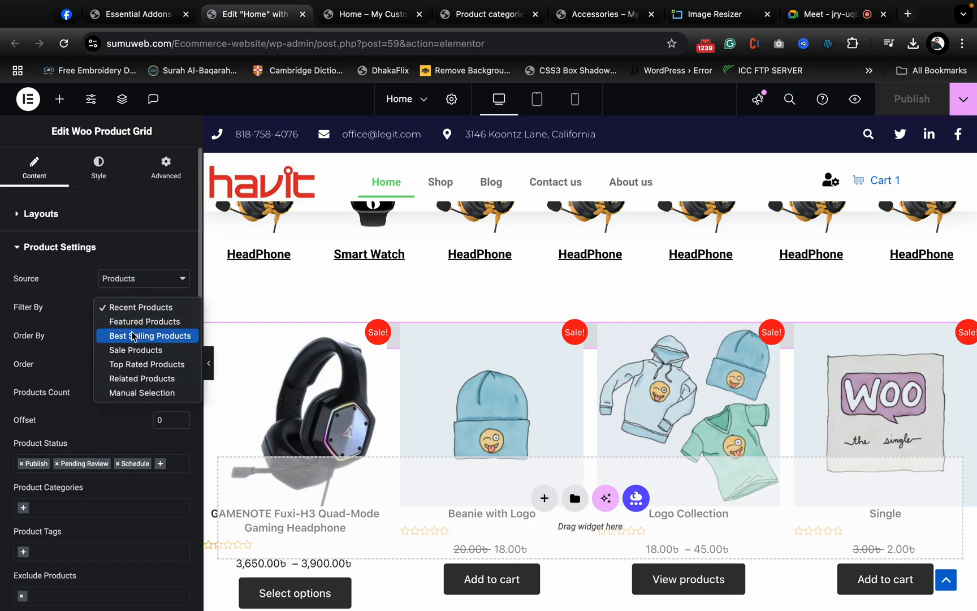
click(79, 334)
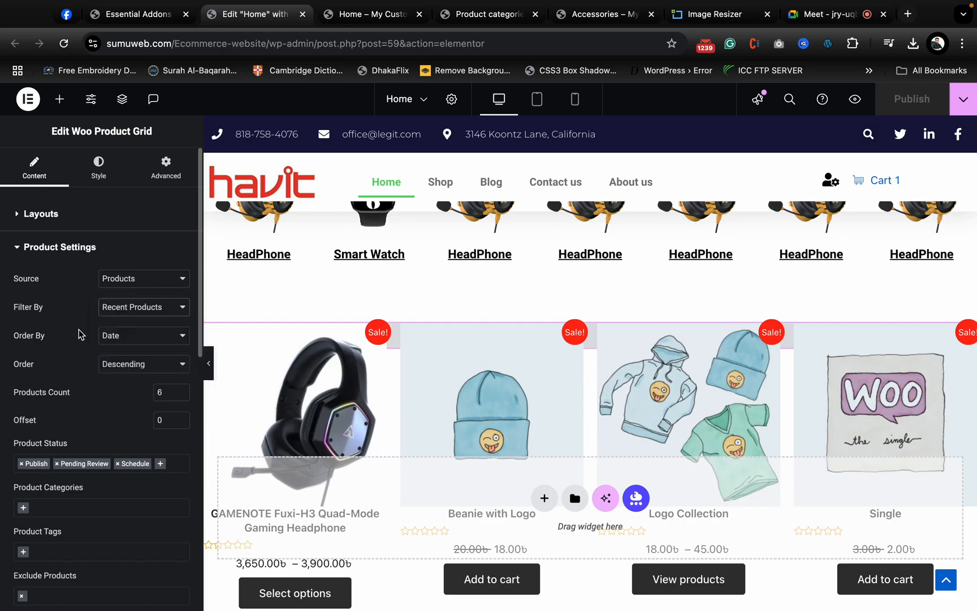
scroll(130, 429, down, 3)
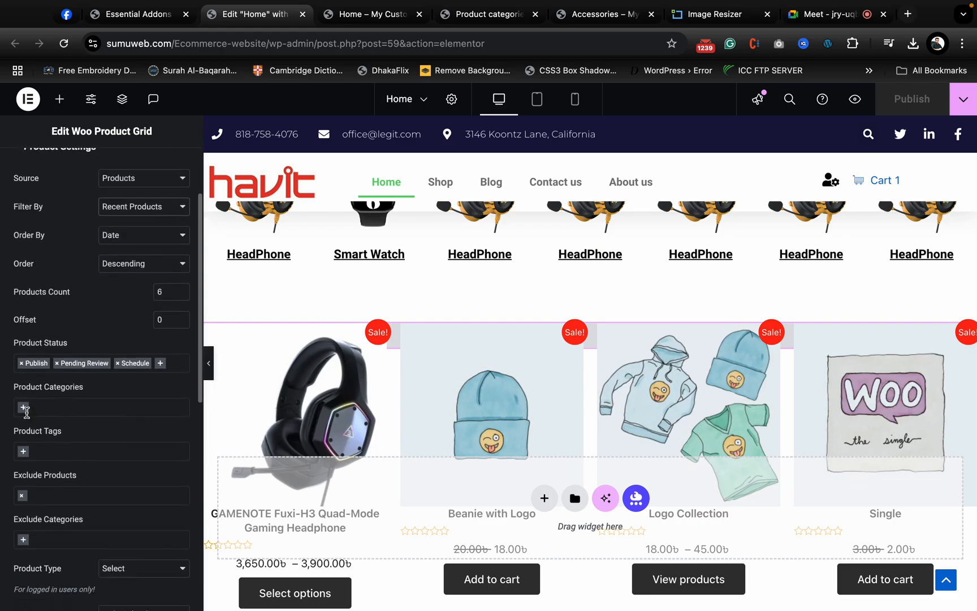
click(24, 411)
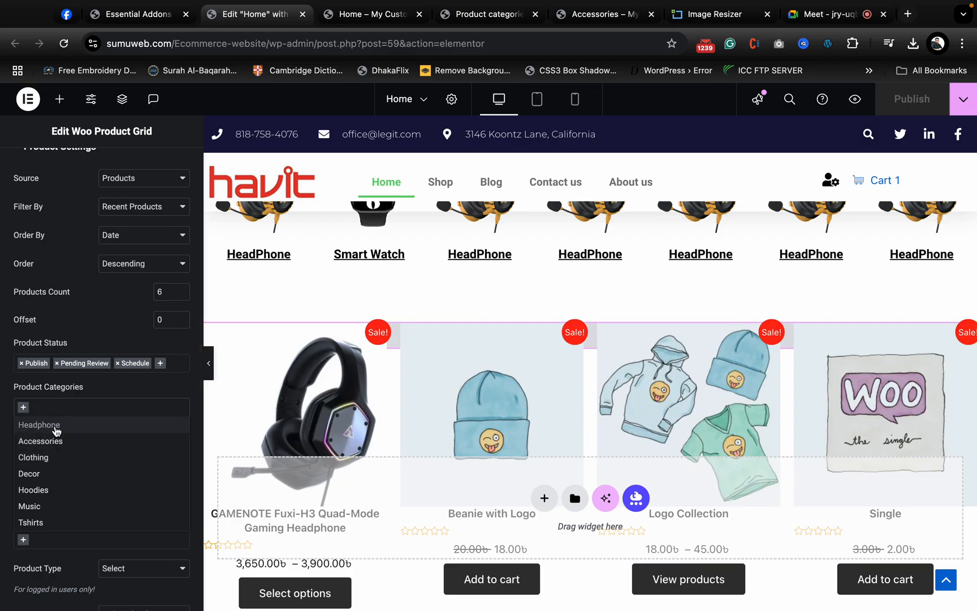
click(114, 390)
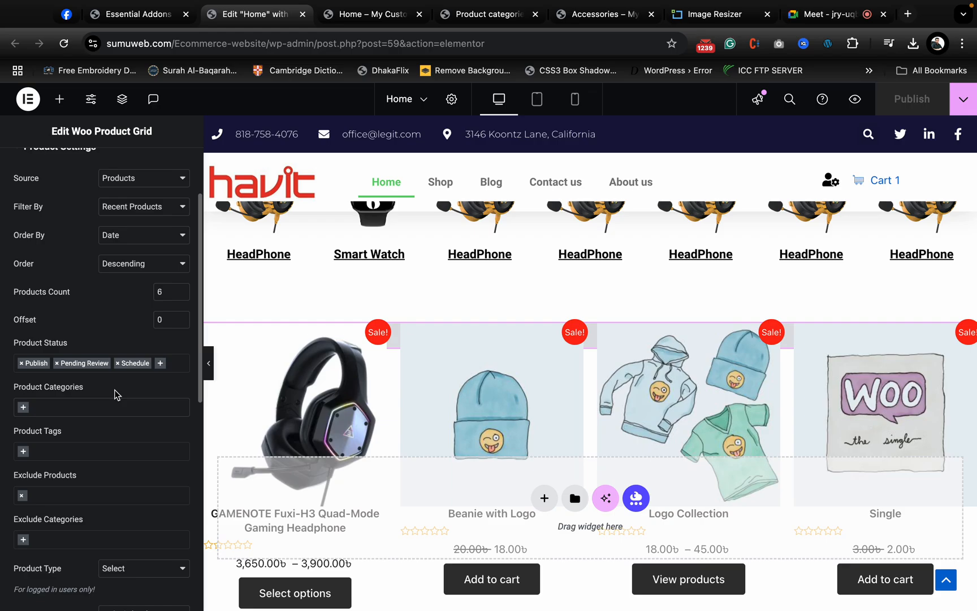
click(50, 407)
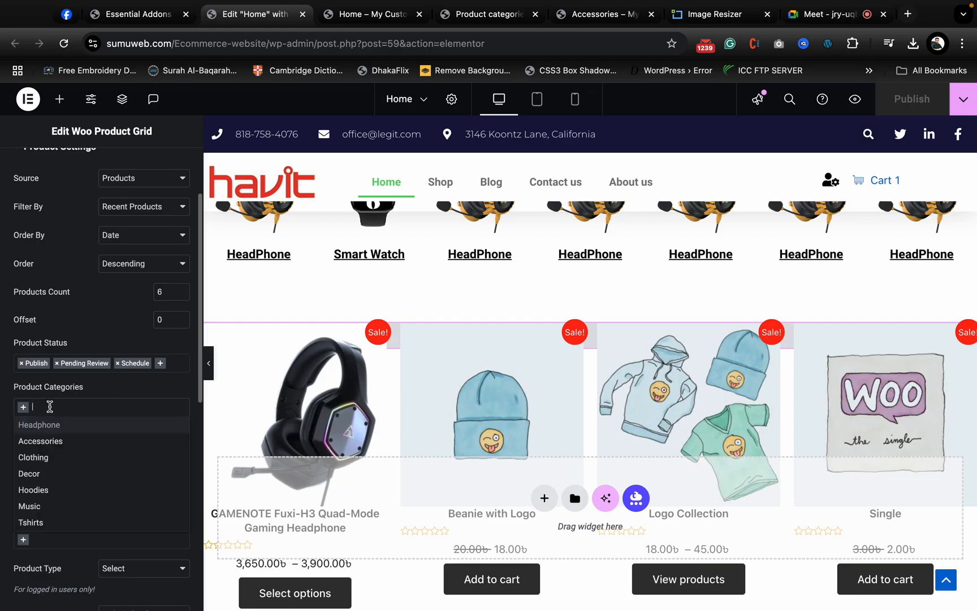
click(69, 414)
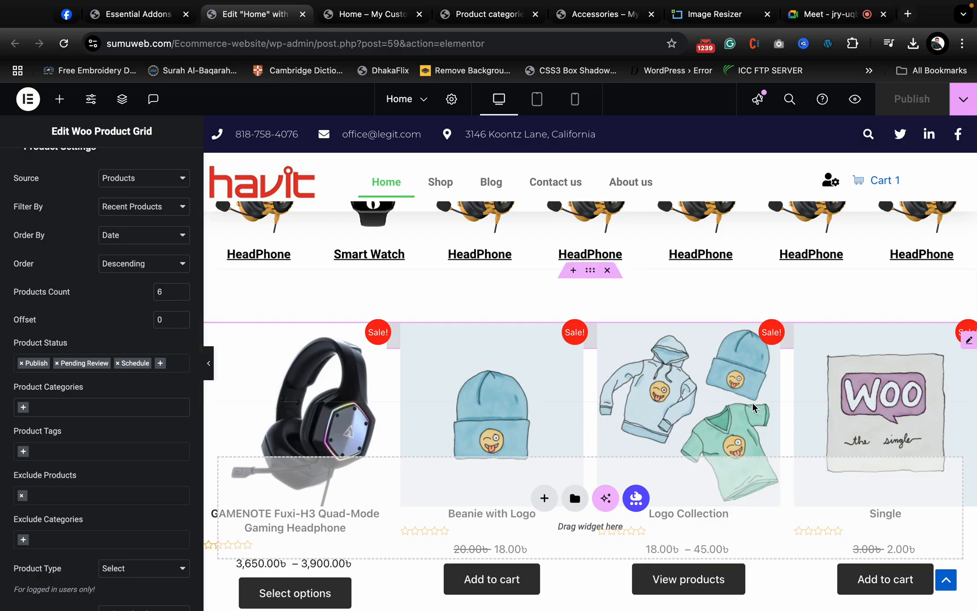
- Delete the container holding the Woo Product Grid beneath the category row
scroll(745, 427, down, 5)
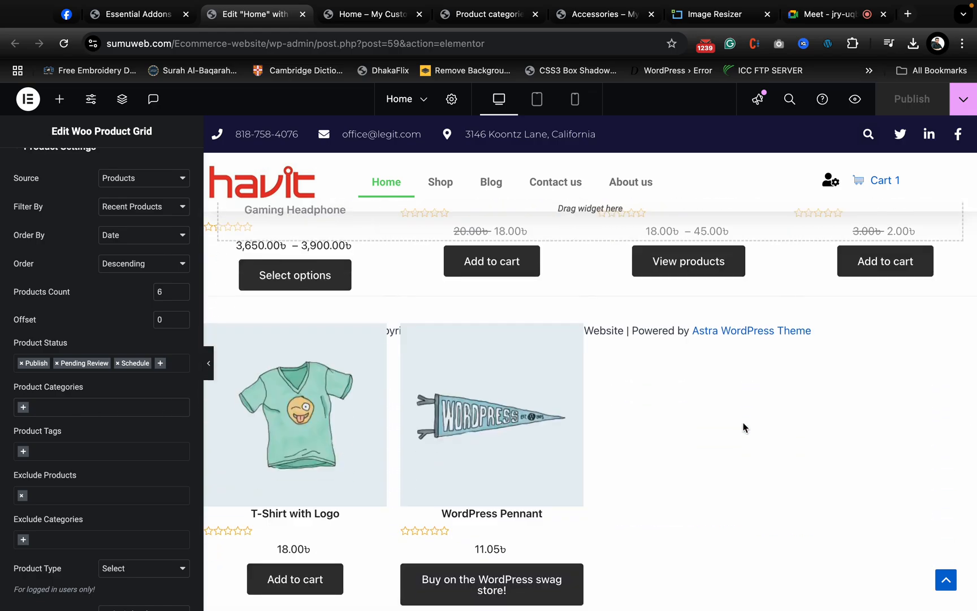
scroll(559, 435, up, 4)
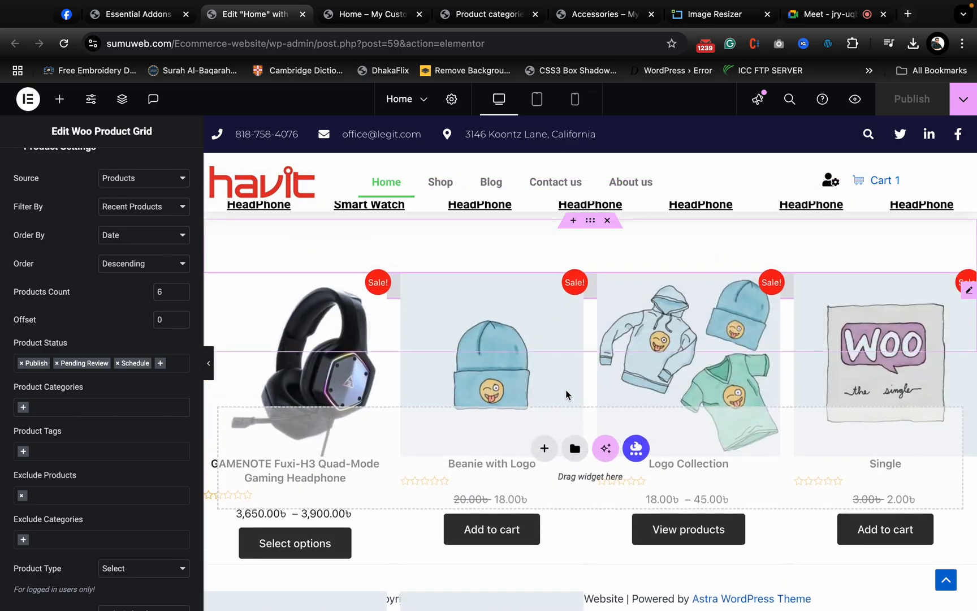
scroll(114, 533, down, 8)
scroll(164, 436, up, 10)
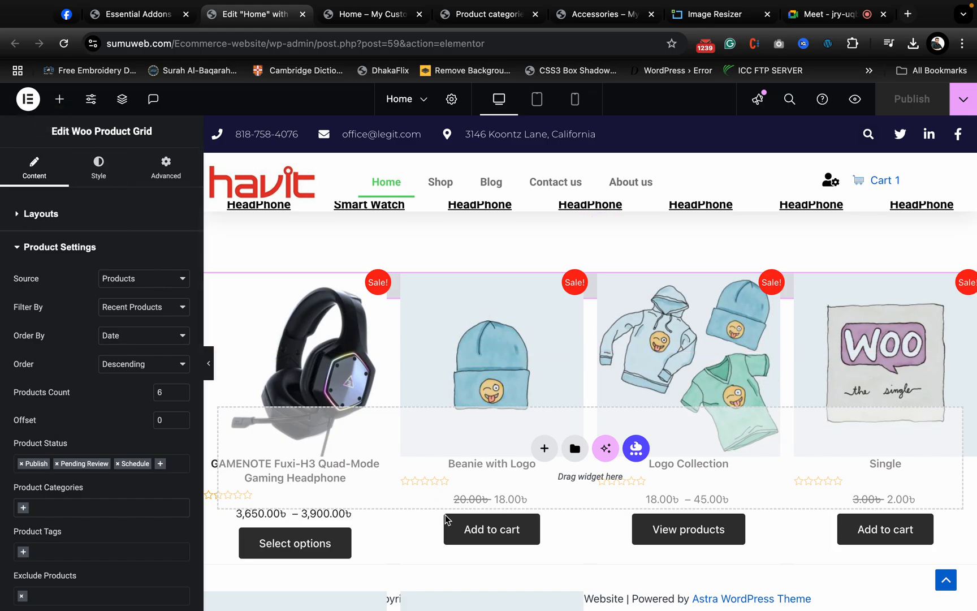
scroll(821, 423, up, 5)
scroll(565, 345, down, 3)
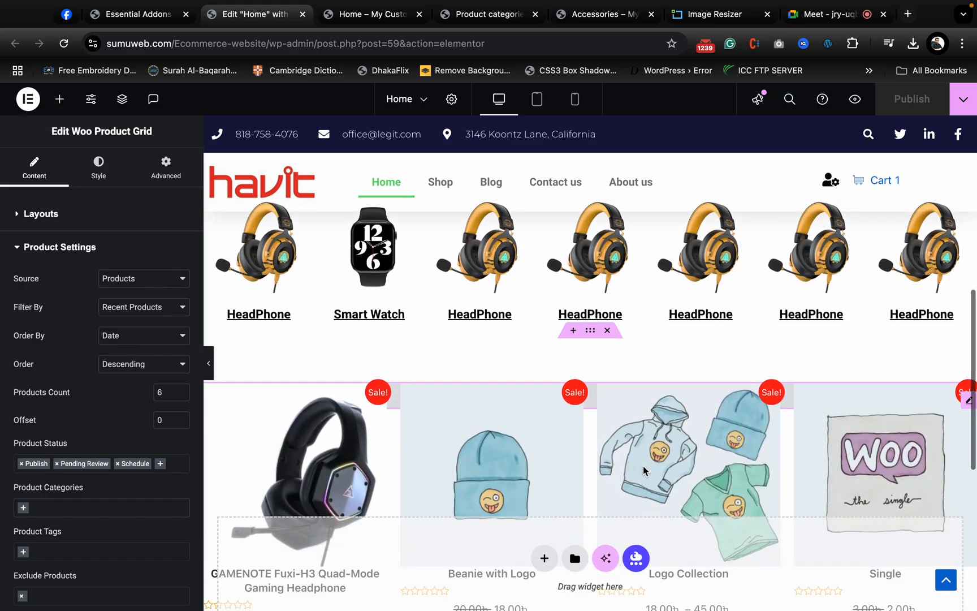
click(607, 331)
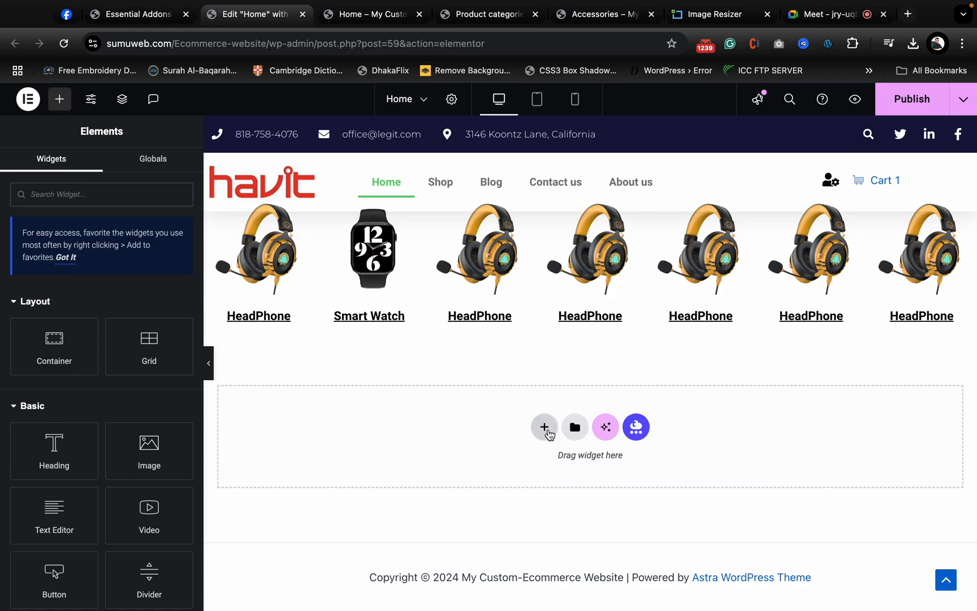
- Add a single-column Flexbox container below the category row and set its margin and padding to 0
click(544, 425)
click(544, 467)
click(387, 457)
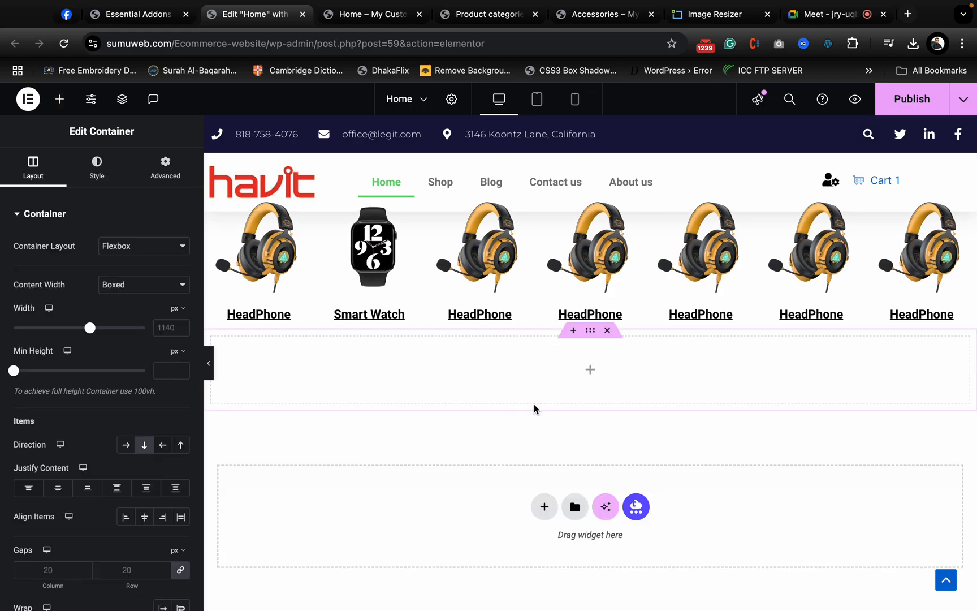
click(165, 170)
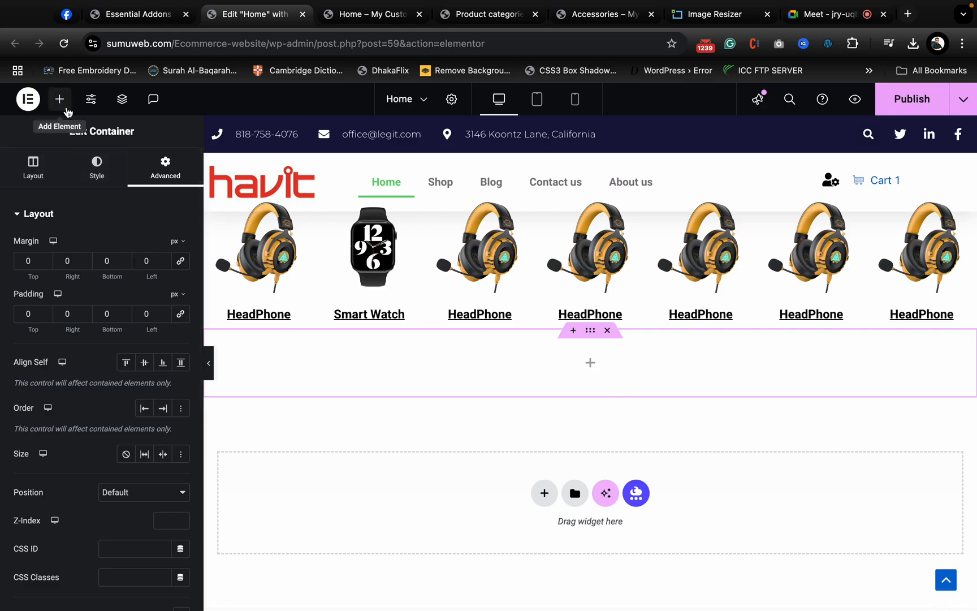
- Nest a container inside the new empty container and set the inner container's margin and padding to 0
click(60, 99)
drag(57, 348, 536, 396)
click(167, 163)
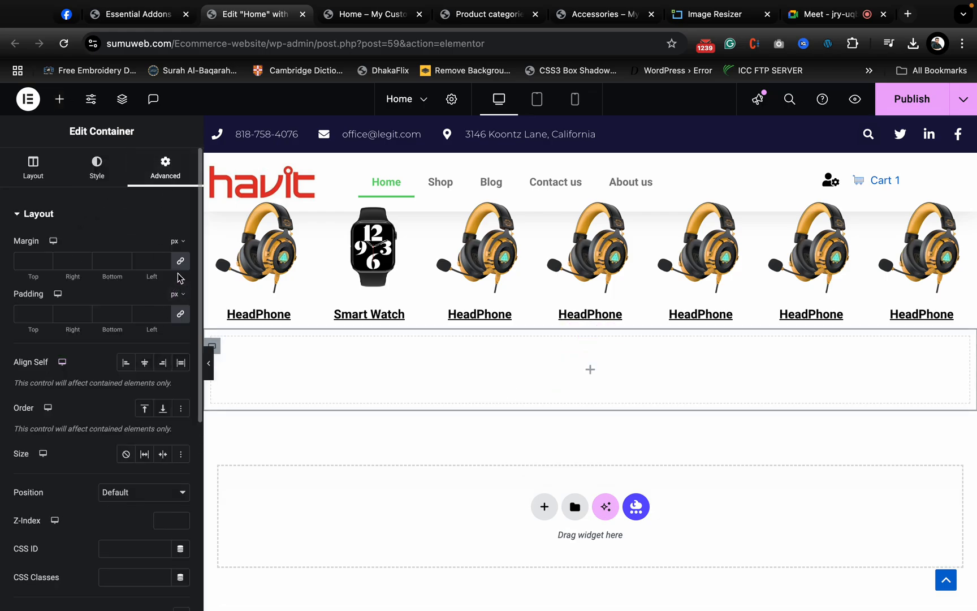
click(180, 314)
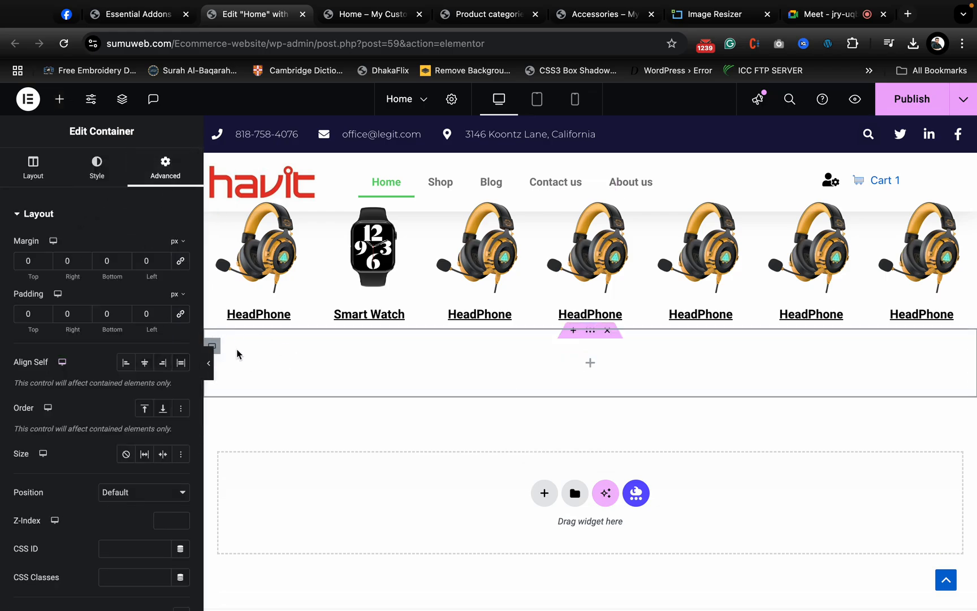
- Duplicate the inner container and set the parent container's direction to Row - horizontal
right_click(218, 348)
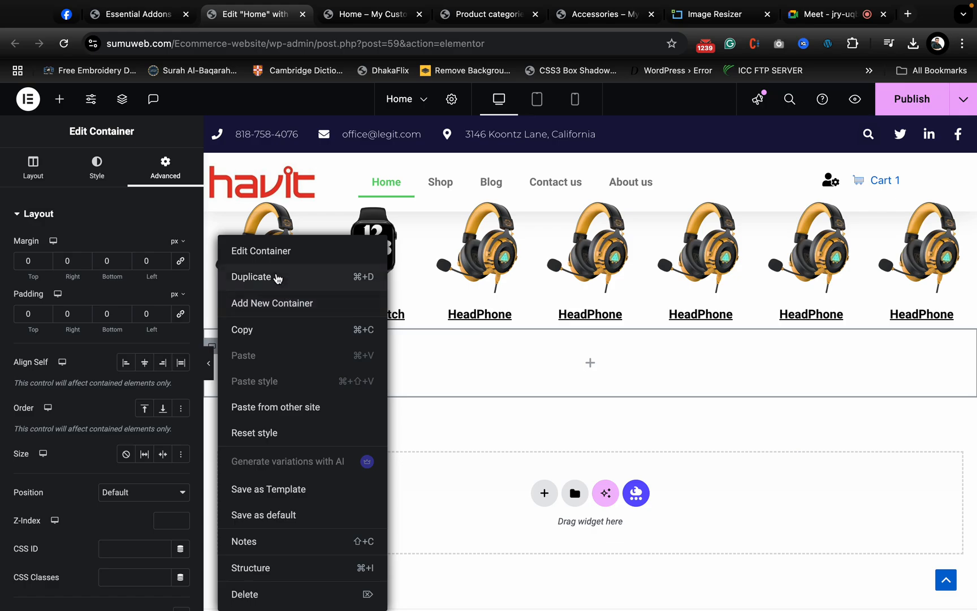
click(275, 276)
click(591, 330)
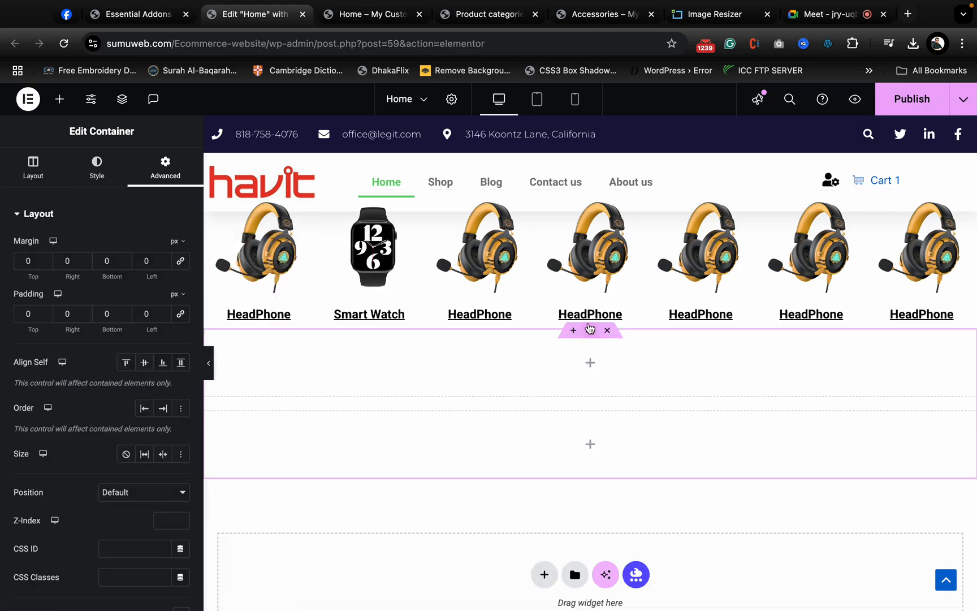
click(29, 171)
click(126, 445)
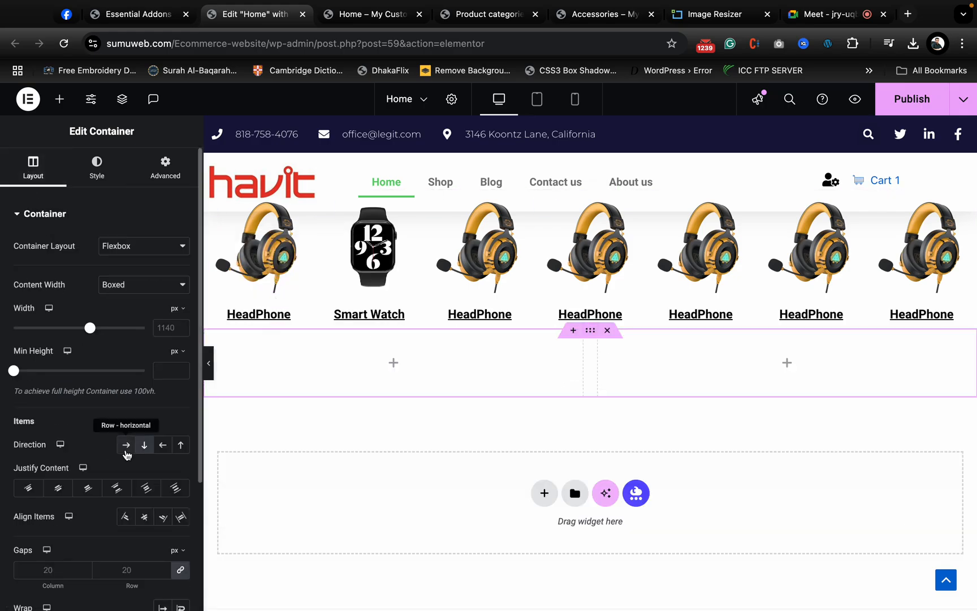
- Set the first inner container's width to 30% and the second inner container's width to 70%
click(215, 345)
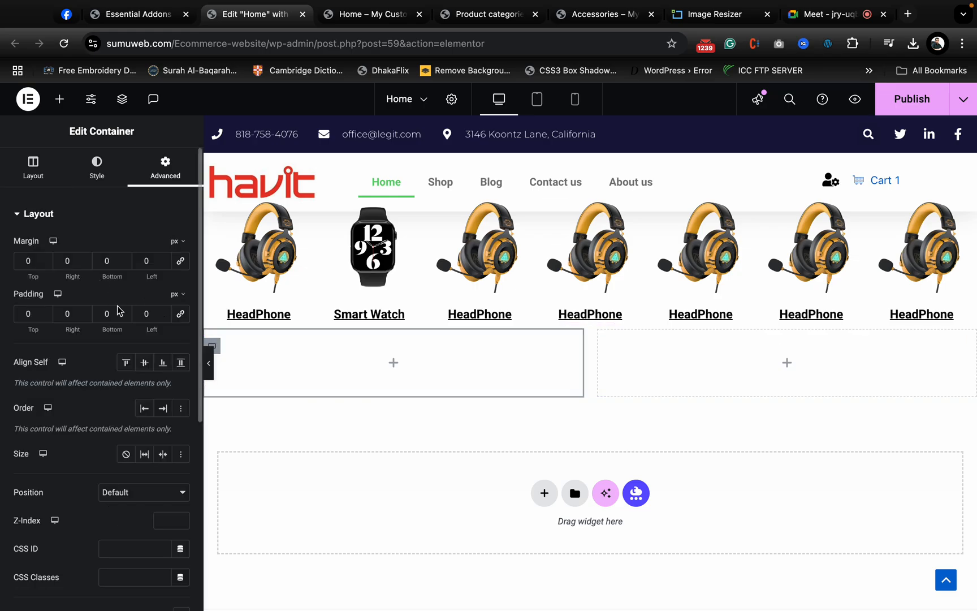
click(23, 163)
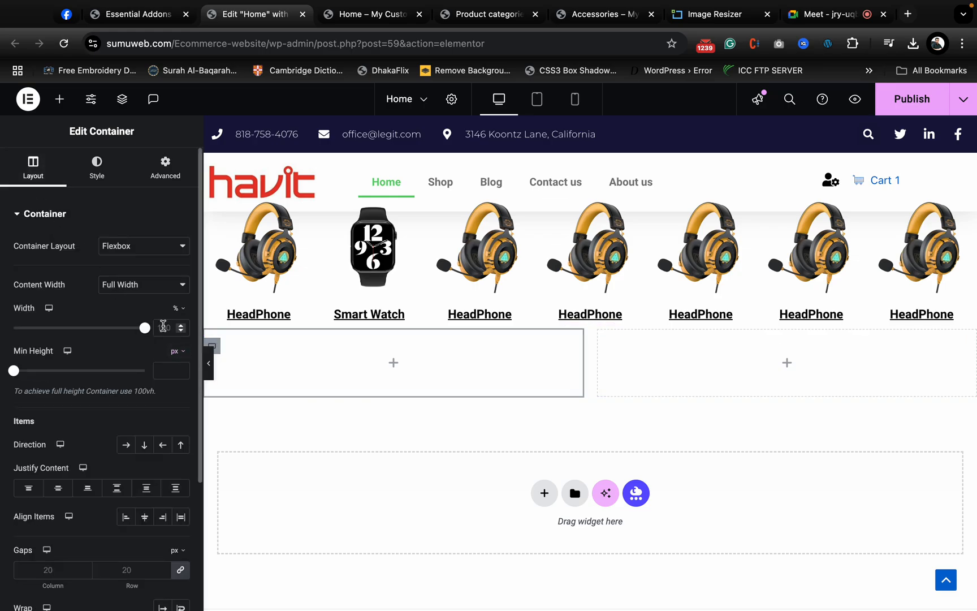
text(30)
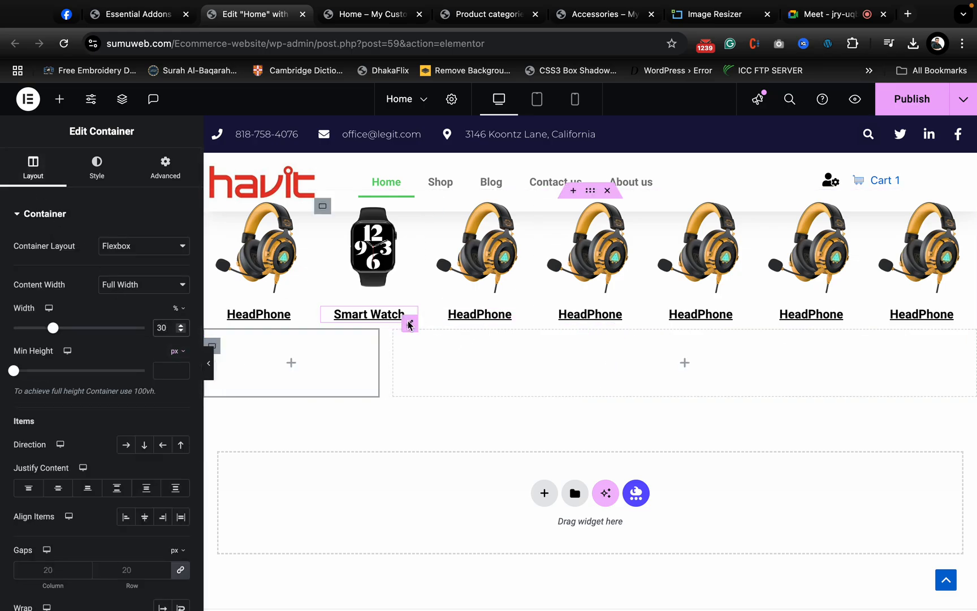
click(407, 343)
click(169, 333)
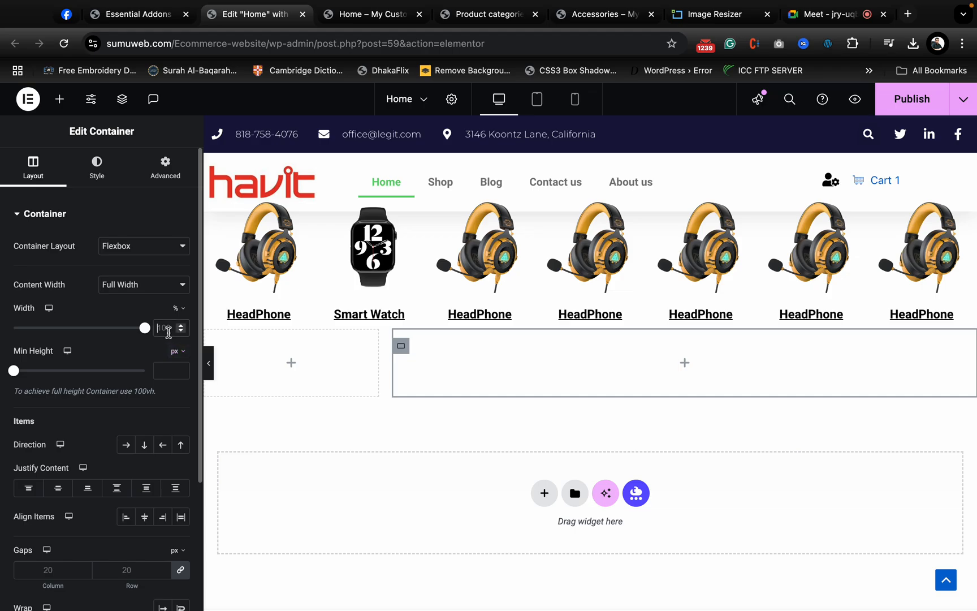
text(70)
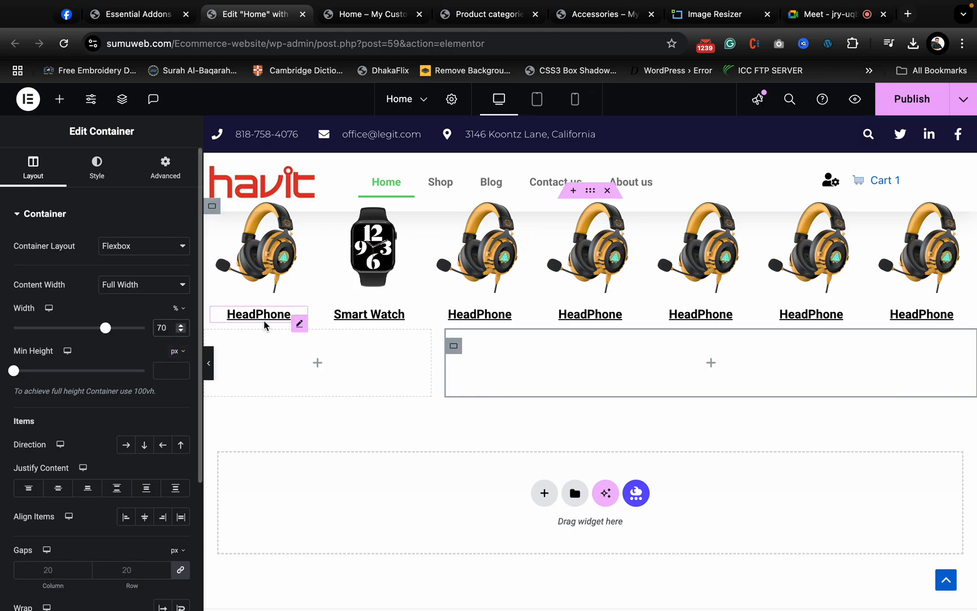
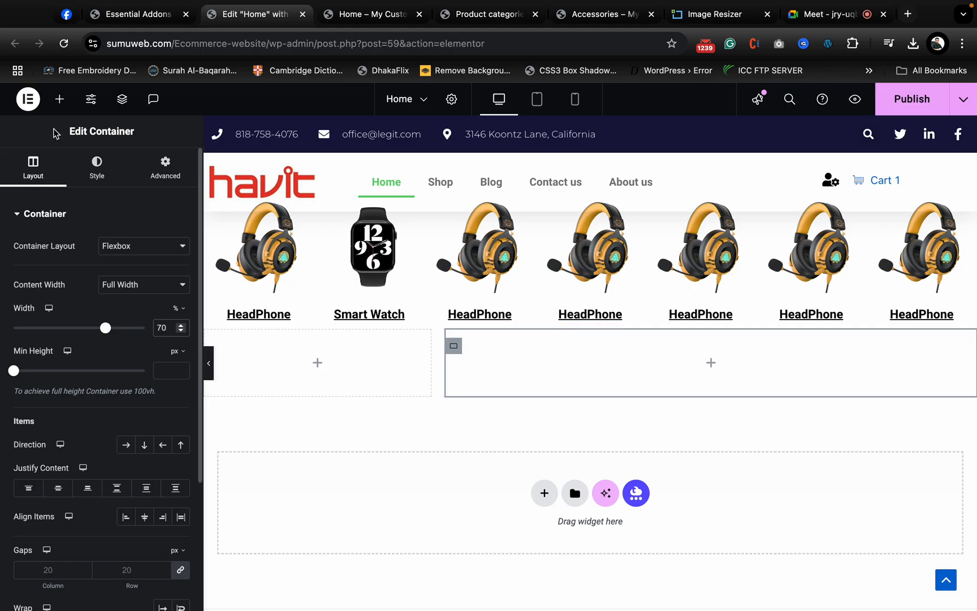
- Nest a container with margin and padding set to 0 inside the 70% column, and duplicate the nested container
click(59, 99)
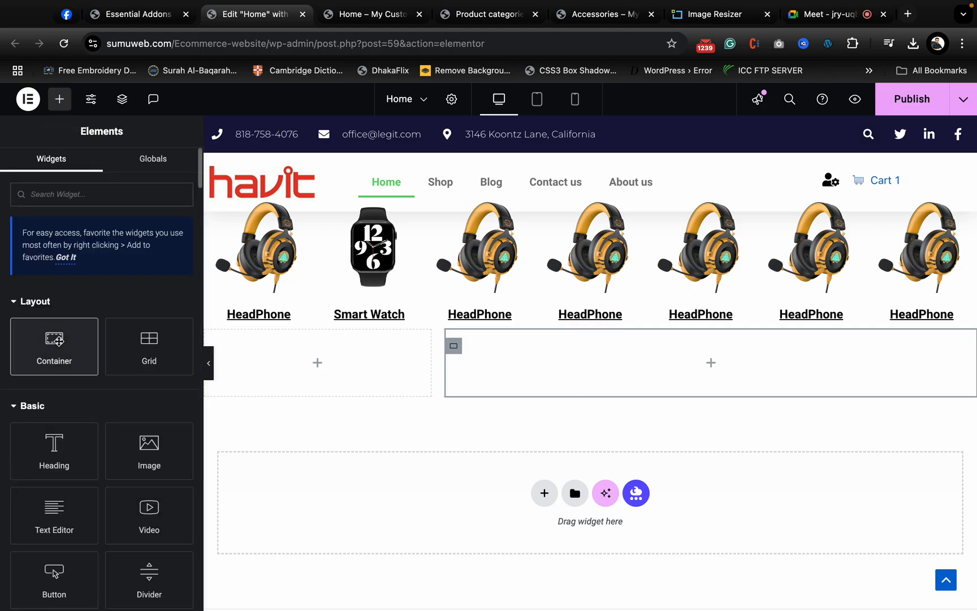
drag(58, 340, 639, 368)
click(165, 169)
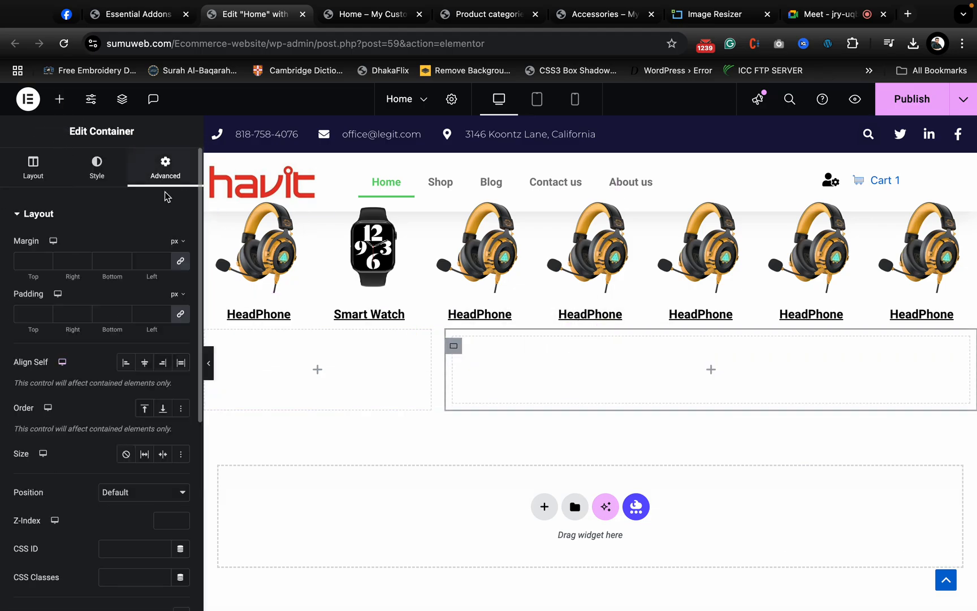
click(180, 260)
click(180, 313)
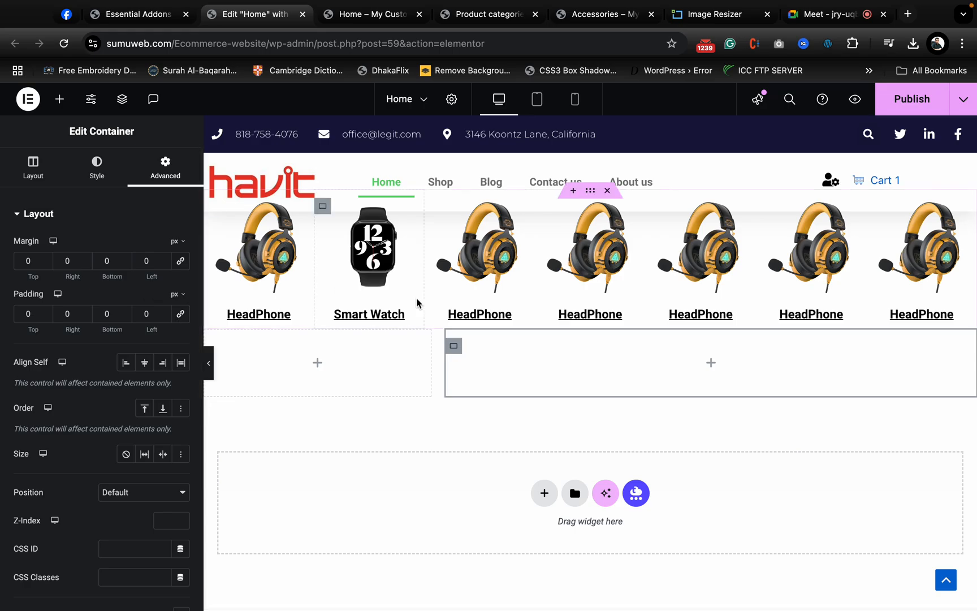
right_click(454, 349)
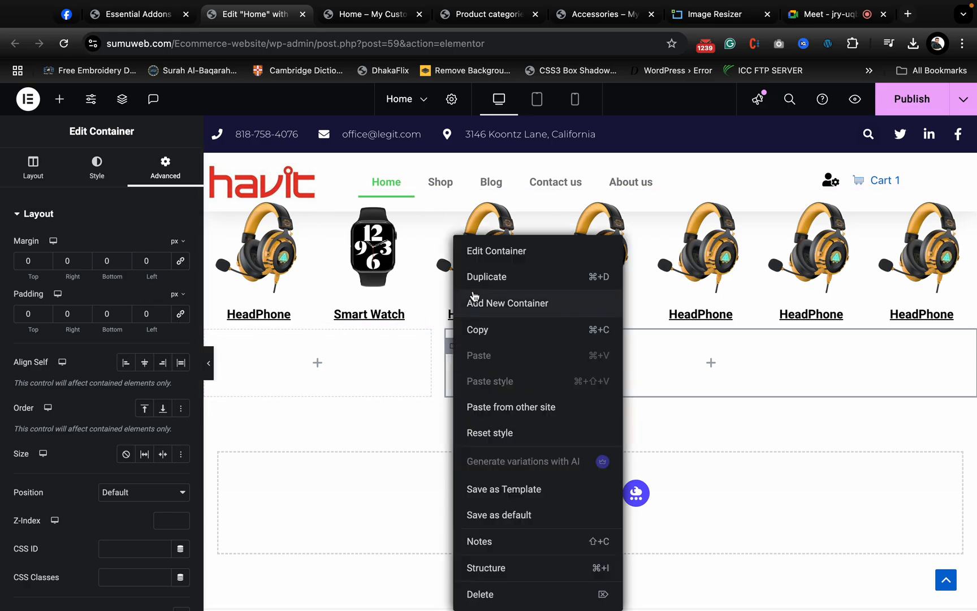
click(493, 275)
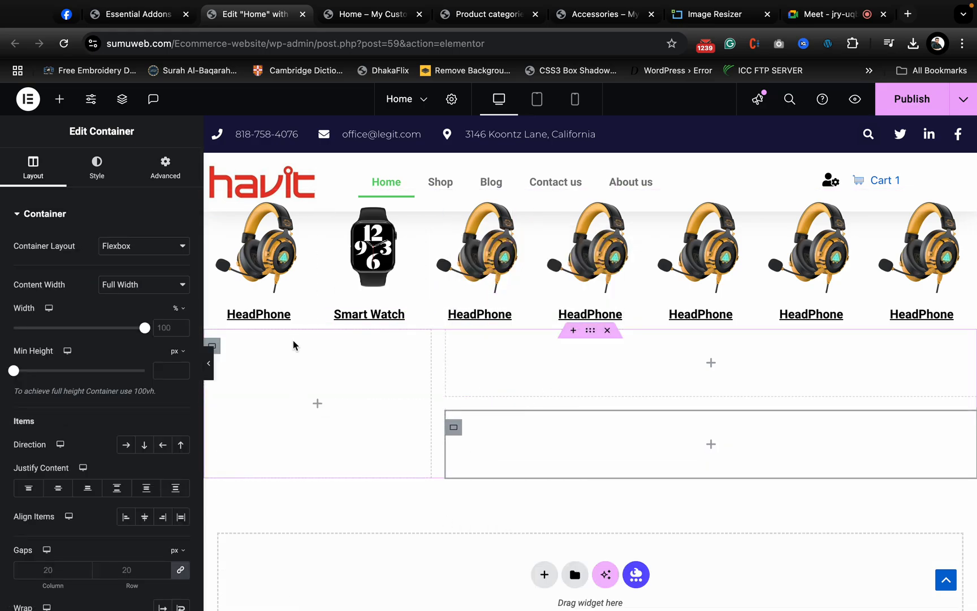
- Find the product widgets and add a Woo Product Carousel to the 30% column
click(318, 404)
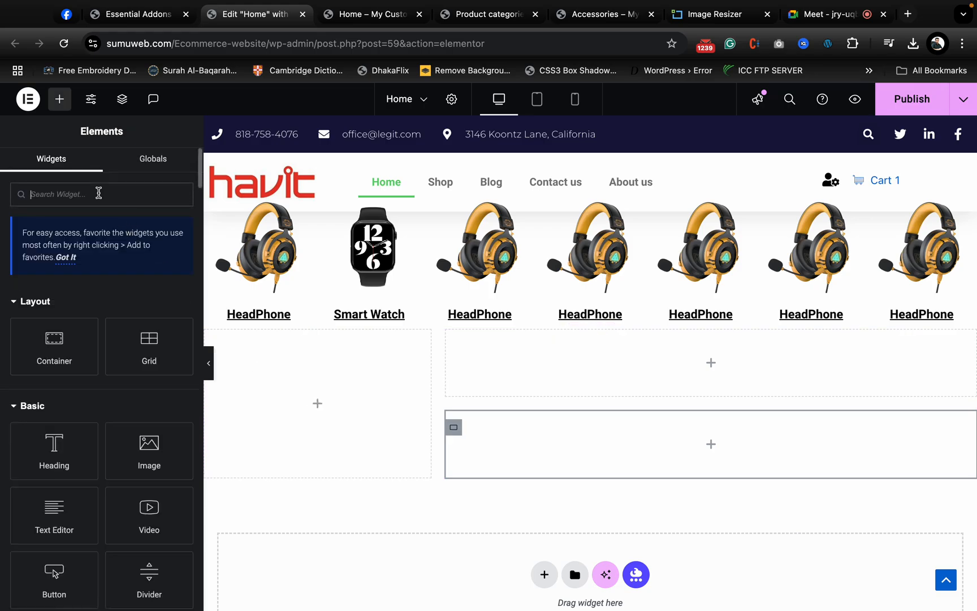
text(product)
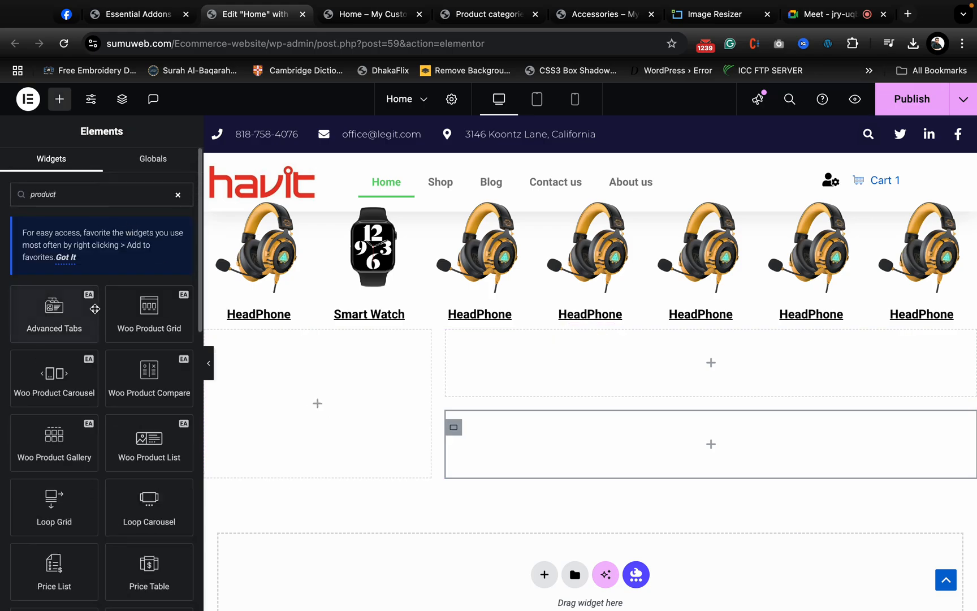
scroll(99, 427, down, 2)
scroll(99, 427, down, 3)
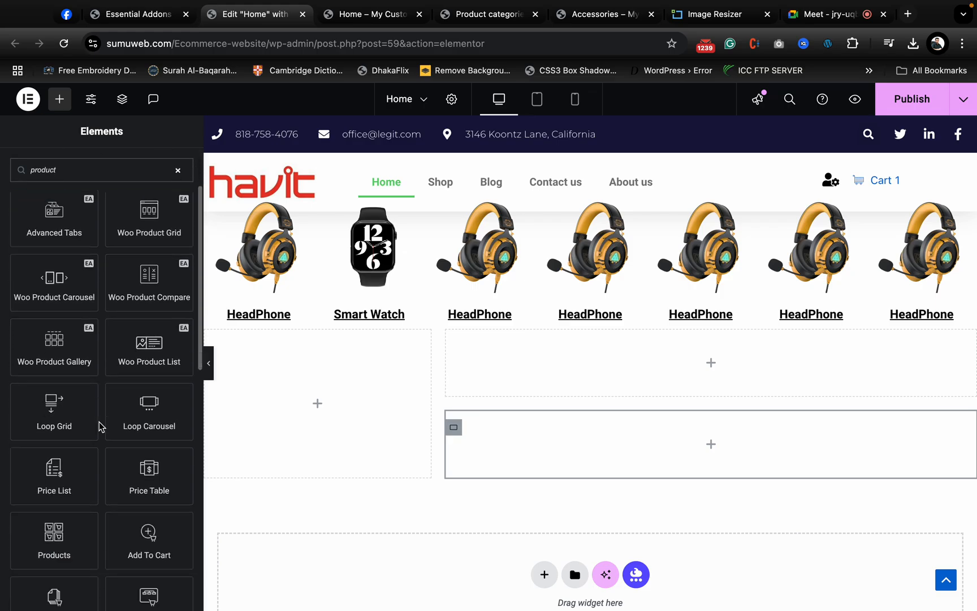
scroll(98, 425, up, 2)
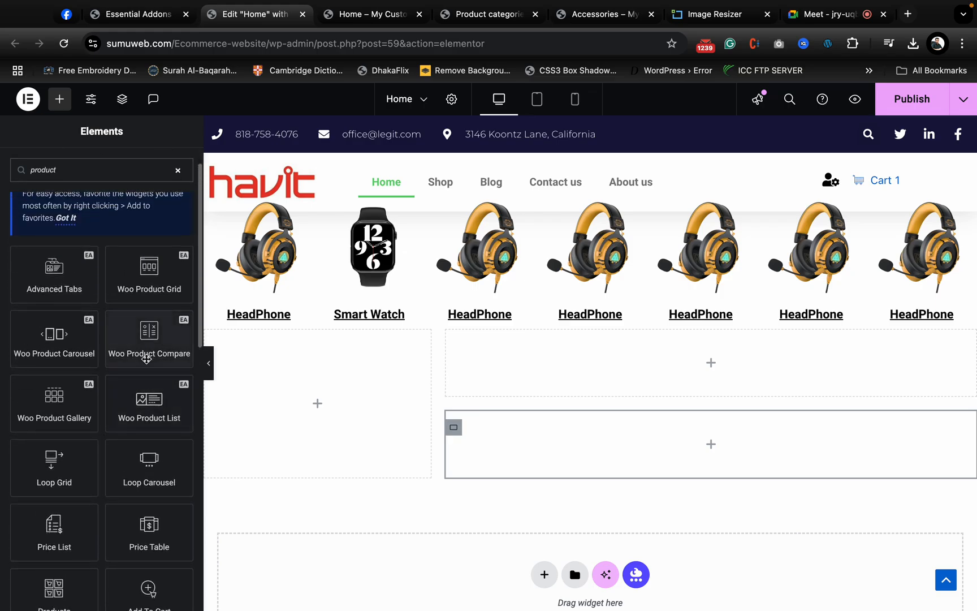
scroll(94, 400, down, 1)
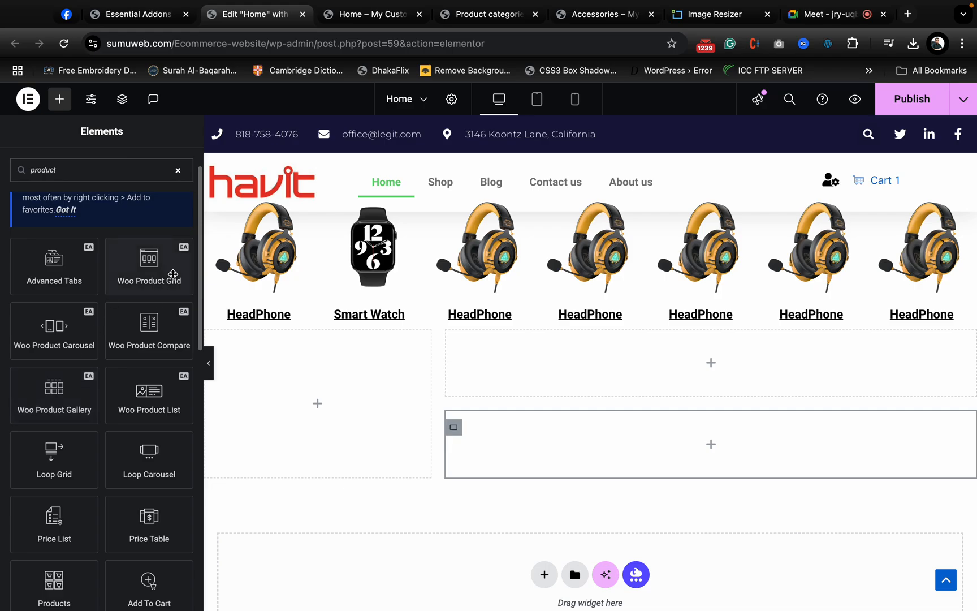
scroll(132, 335, down, 1)
scroll(25, 351, up, 2)
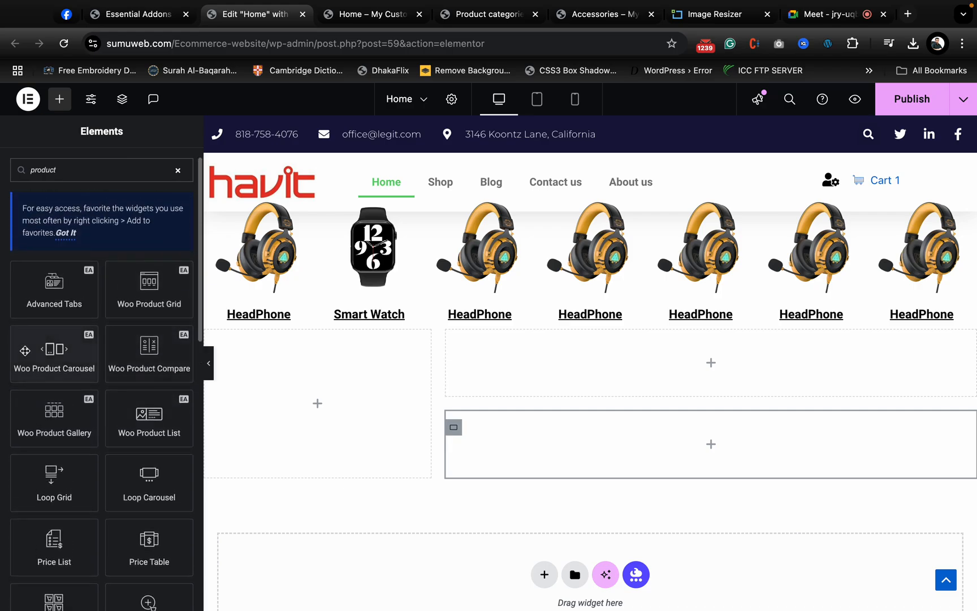
drag(24, 350, 320, 408)
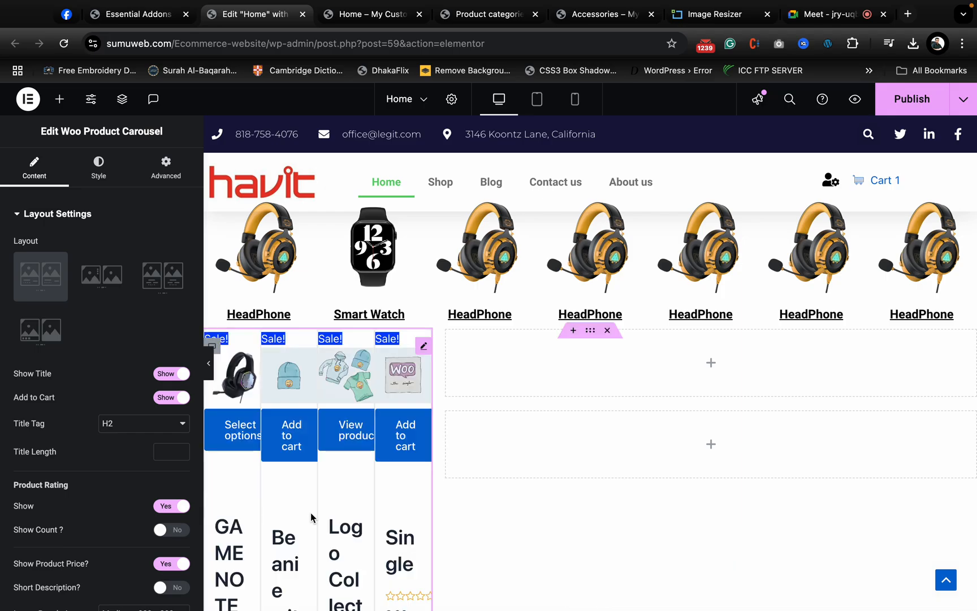
- Turn off the product rating in the Woo Product Carousel's layout settings
scroll(350, 495, down, 4)
scroll(350, 494, up, 4)
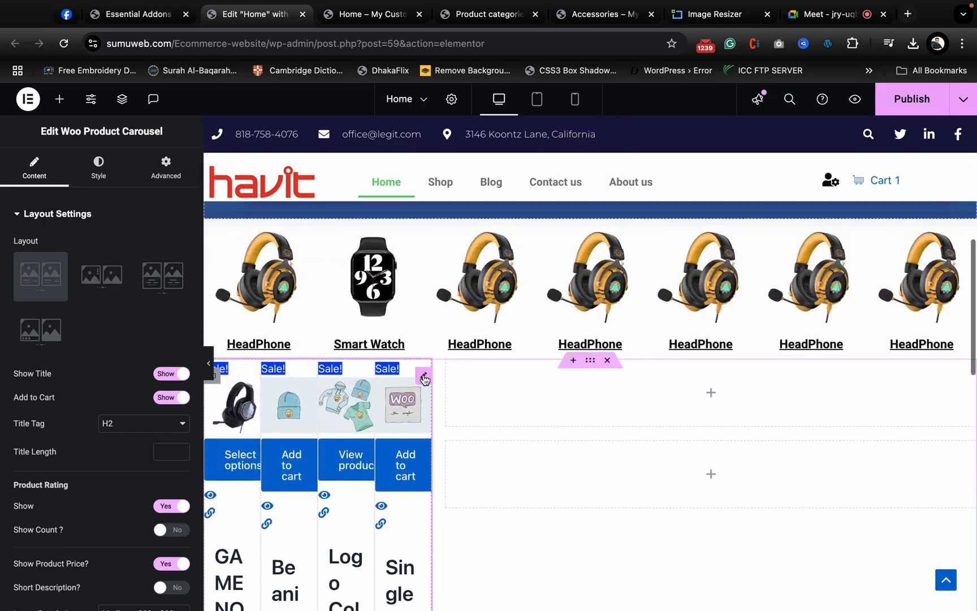
scroll(81, 444, down, 1)
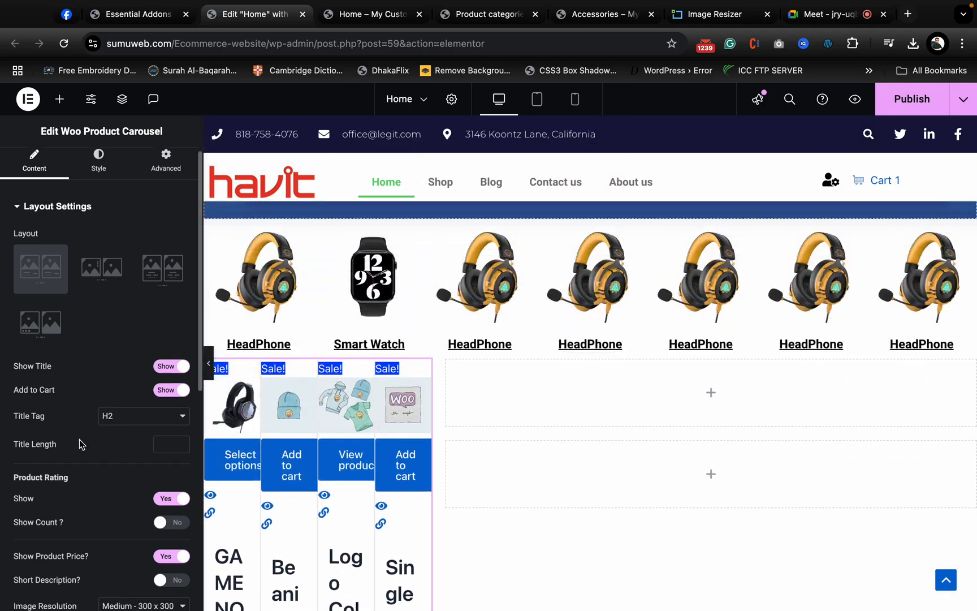
scroll(102, 416, down, 5)
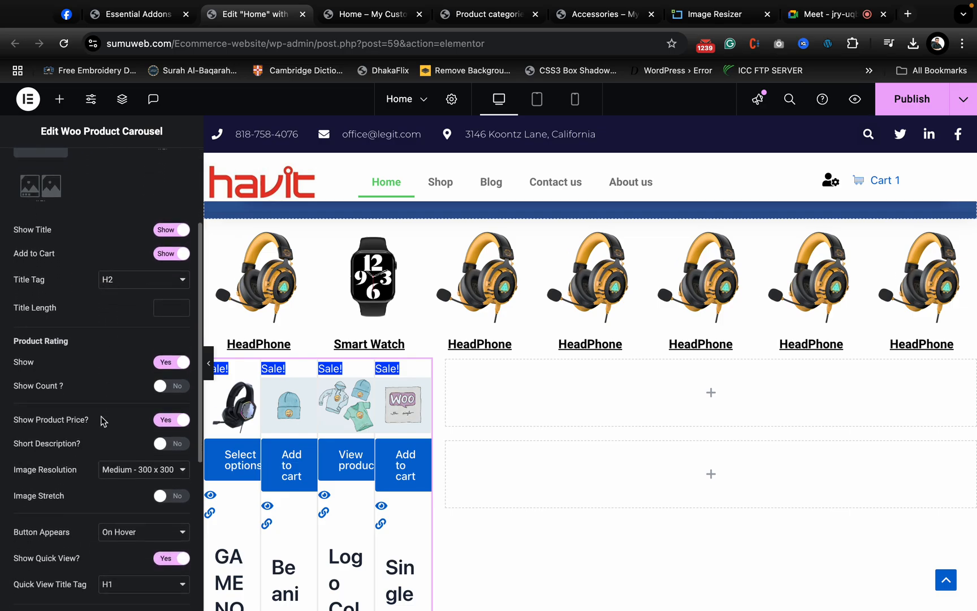
scroll(120, 463, down, 1)
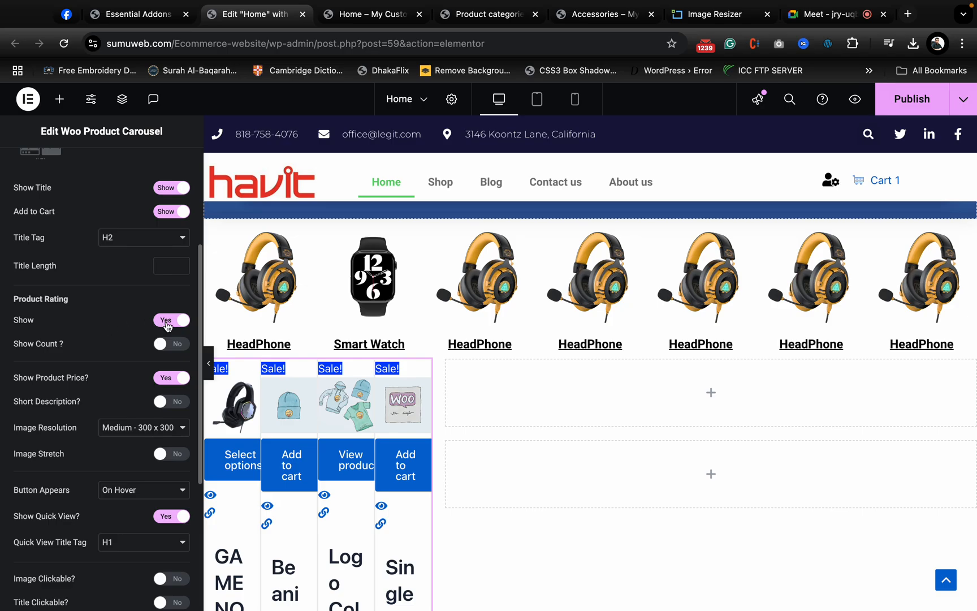
click(167, 320)
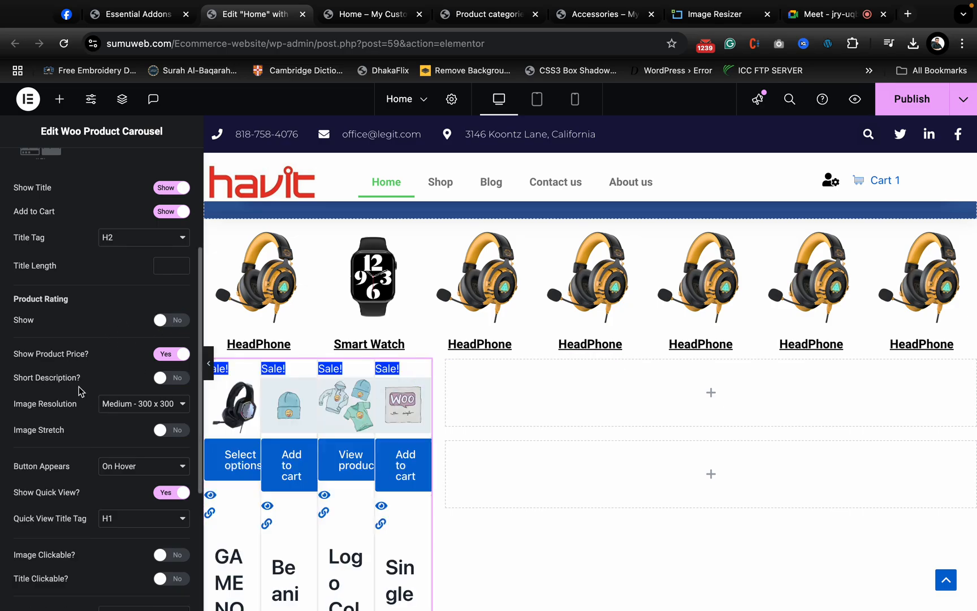
- Set the carousel's number of visible products to 1 in its carousel settings
scroll(90, 401, down, 4)
scroll(96, 424, down, 2)
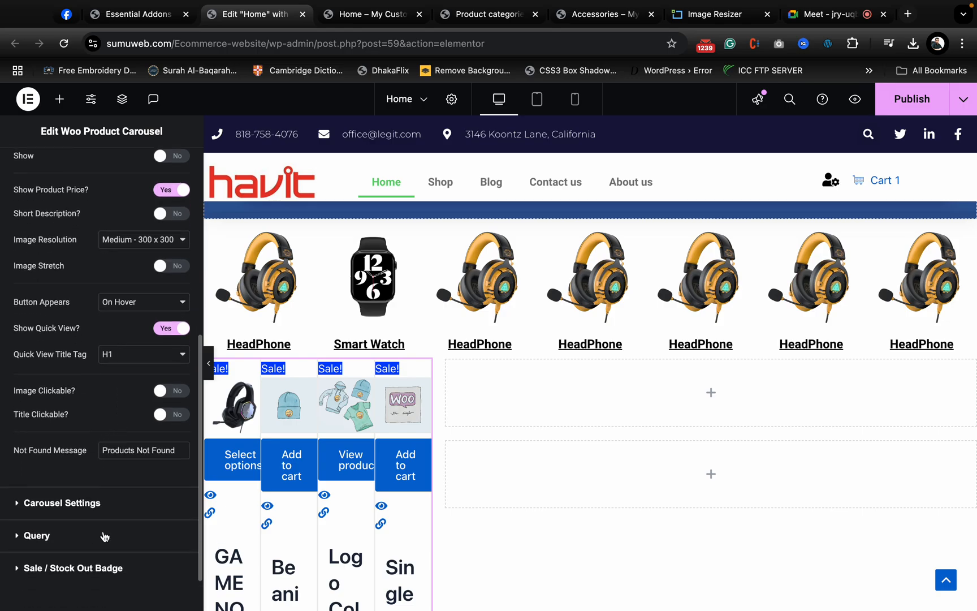
click(62, 503)
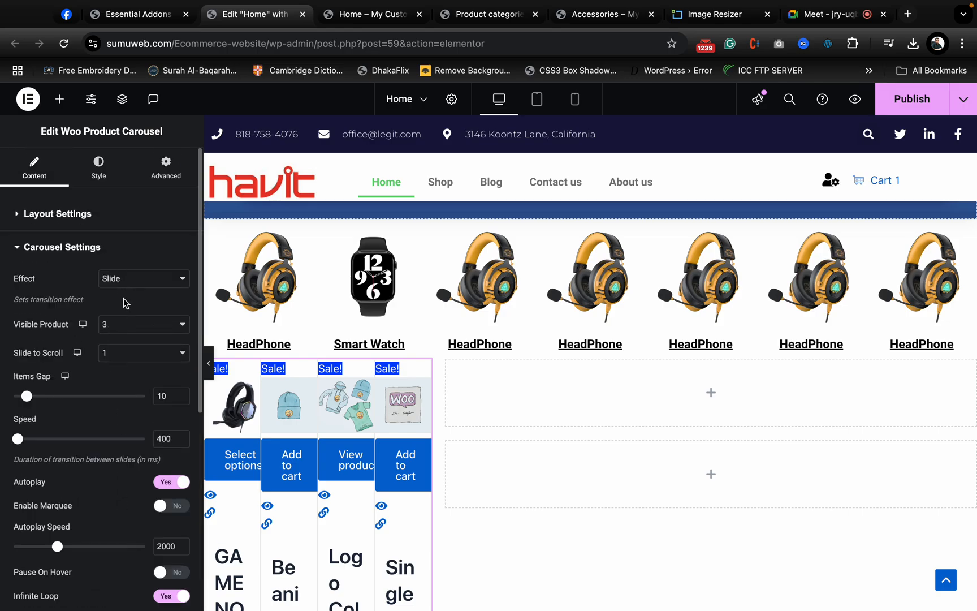
click(130, 328)
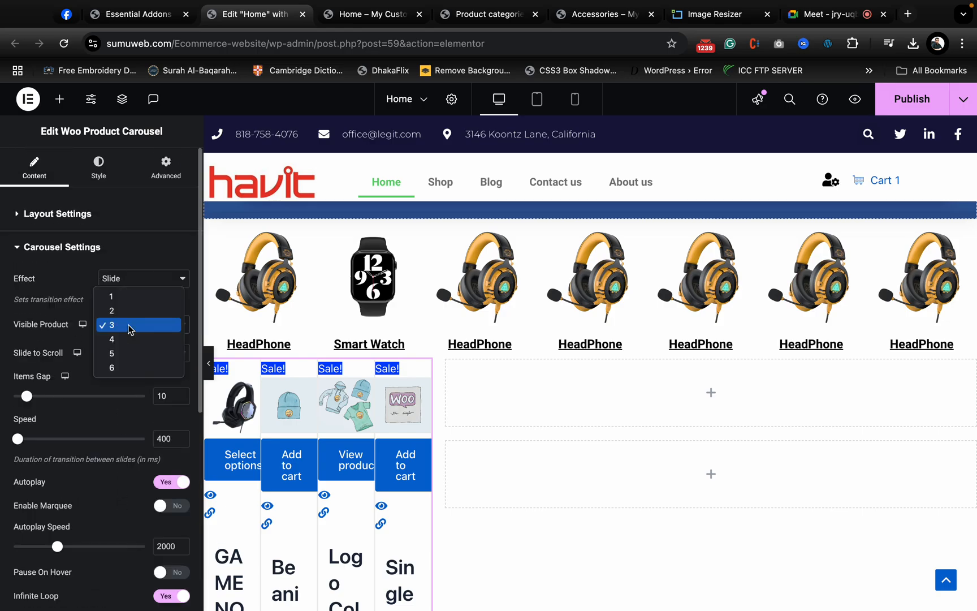
click(127, 294)
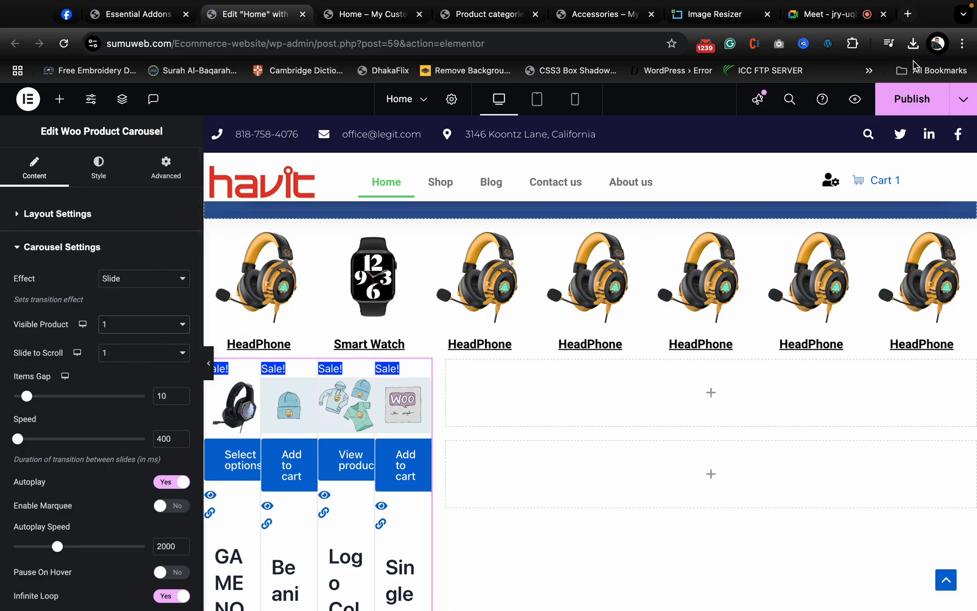
- Publish the Home page and view the product carousel on the page preview
click(912, 106)
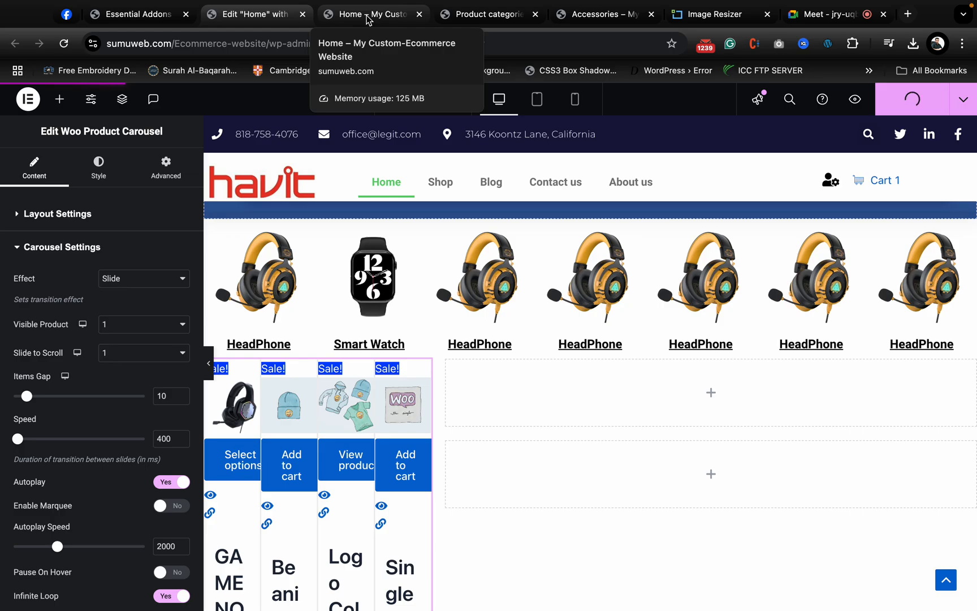
click(368, 20)
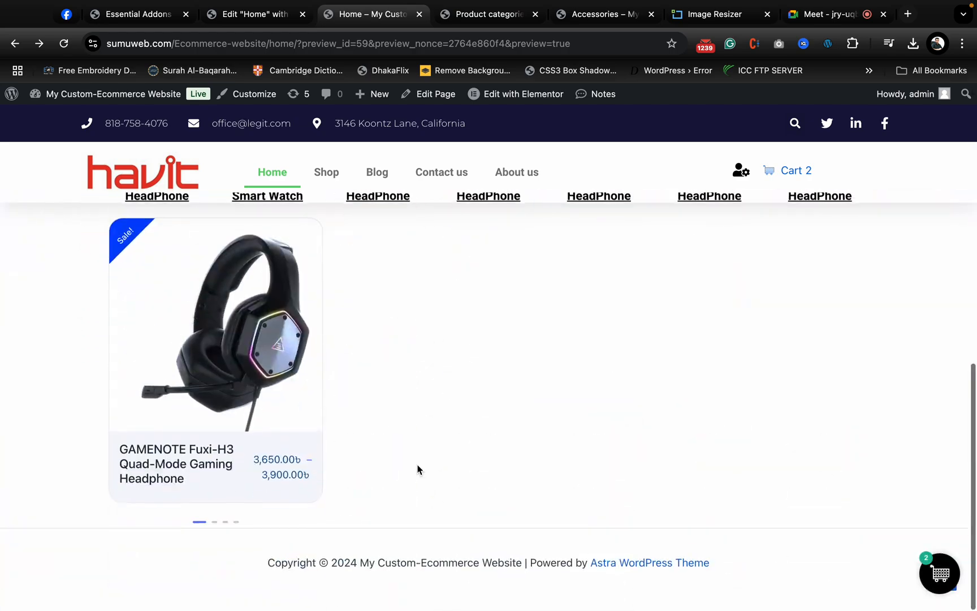
scroll(417, 470, down, 1)
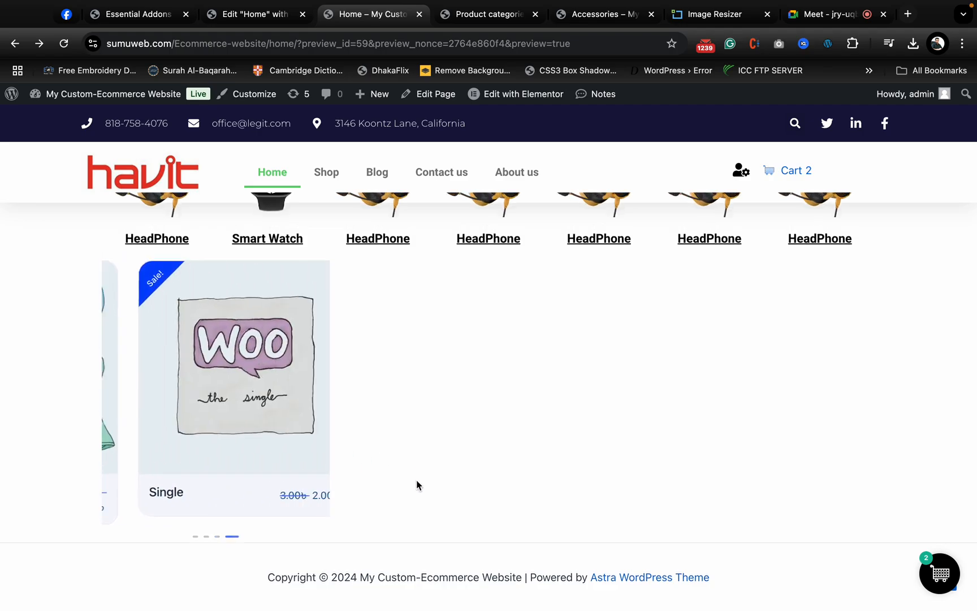
- Open the quick view of the GAMENOTE Fuxi-H3 headphone from the carousel, look through its details and close it
mouse_move(215, 413)
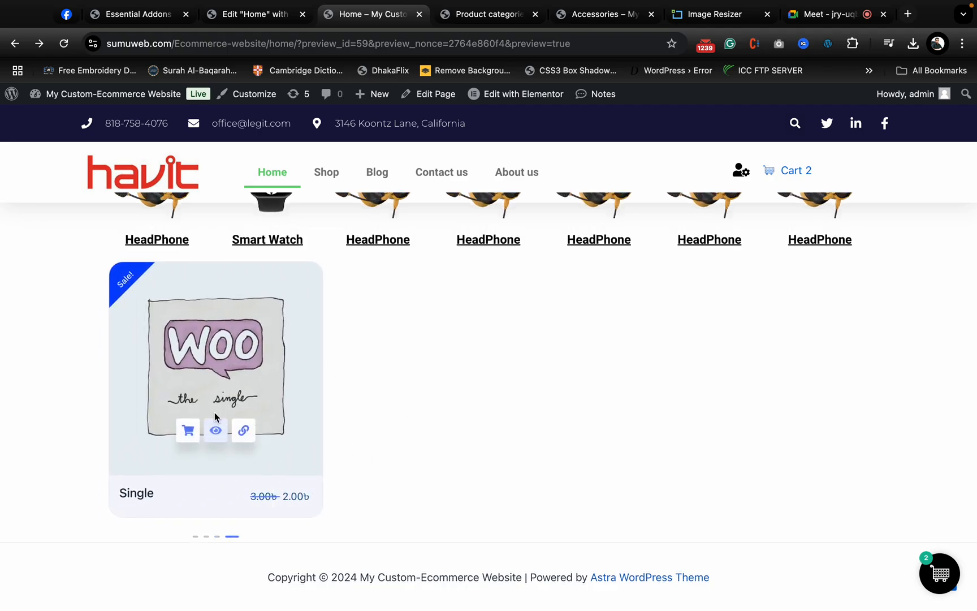
click(202, 419)
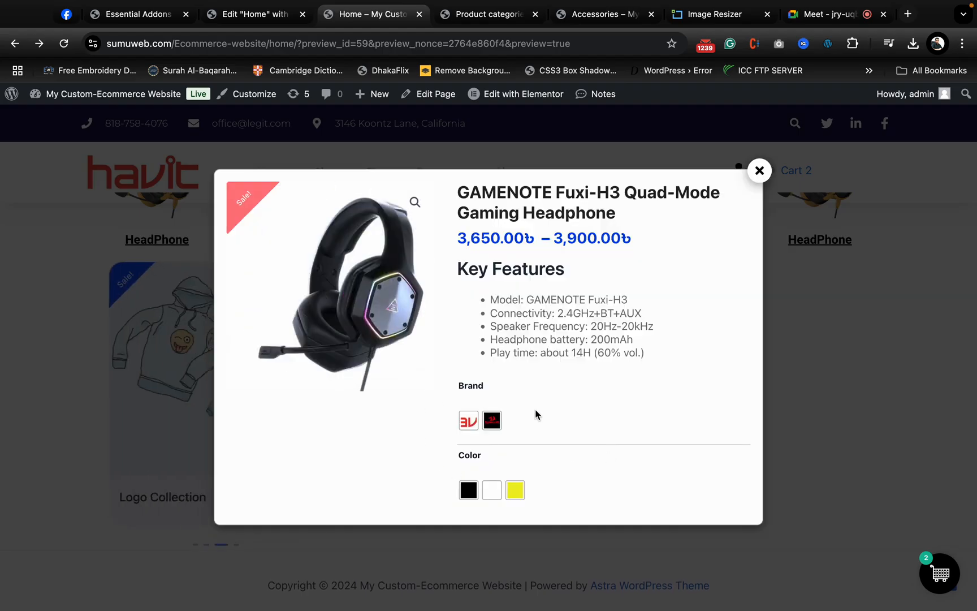
scroll(531, 455, down, 3)
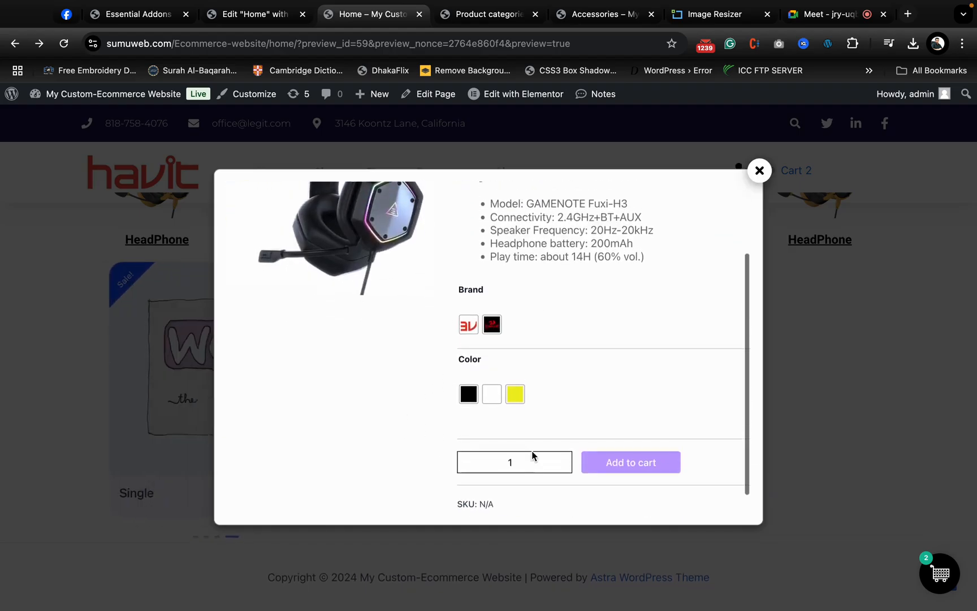
scroll(558, 394, up, 3)
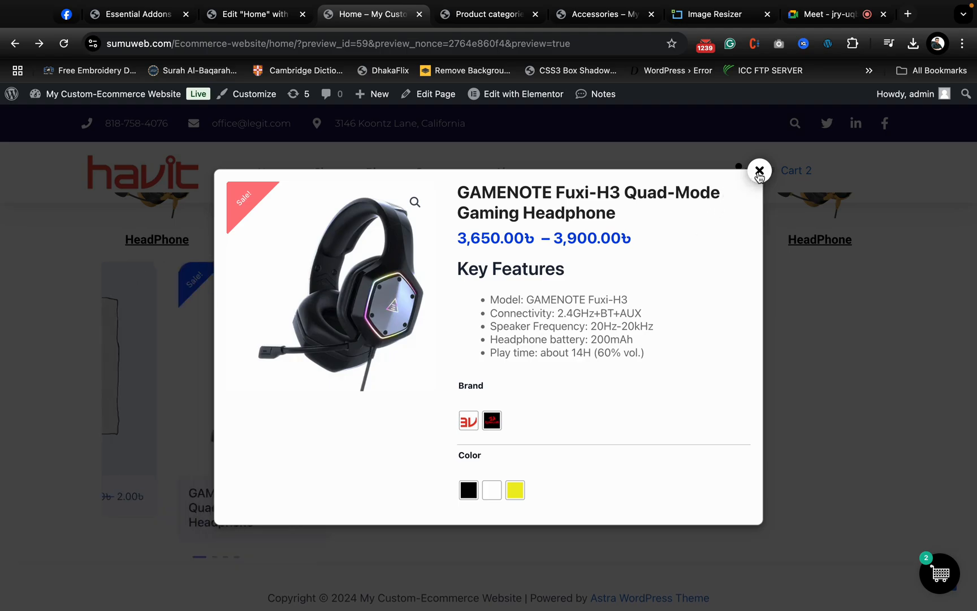
click(759, 170)
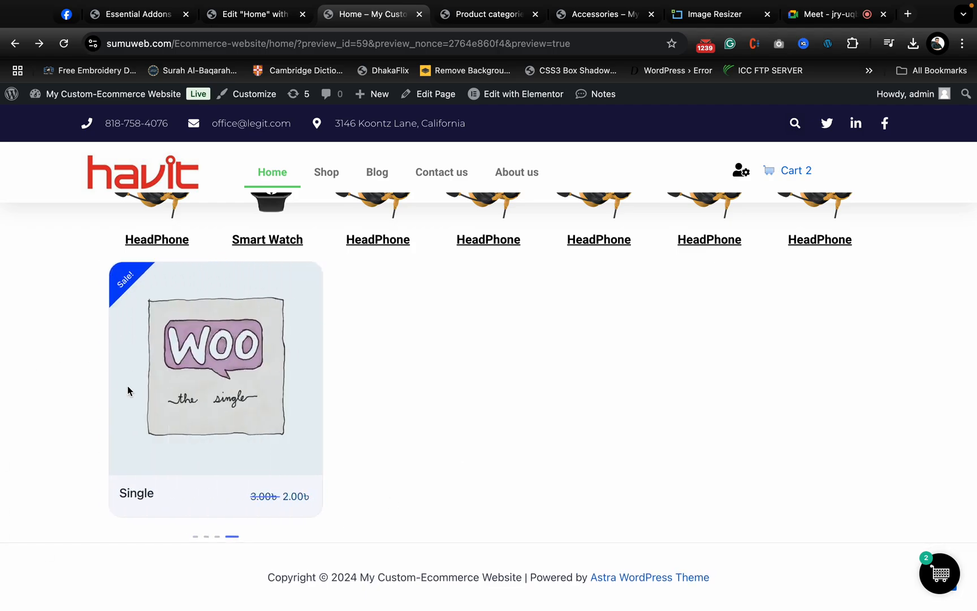
- Return to the Elementor editor and add a Woo Product Grid to the upper nested container of the 70% column
click(224, 8)
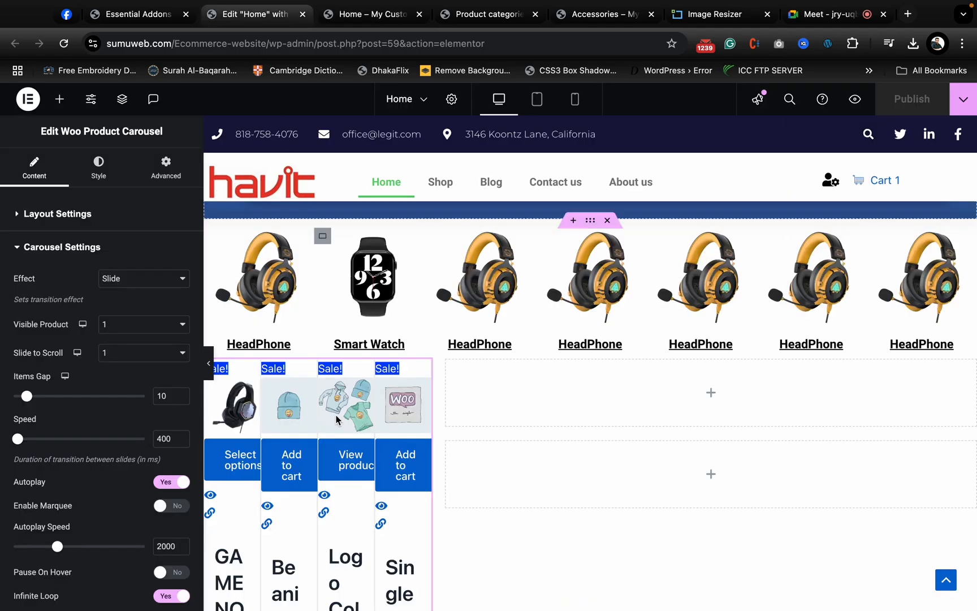
scroll(477, 447, down, 3)
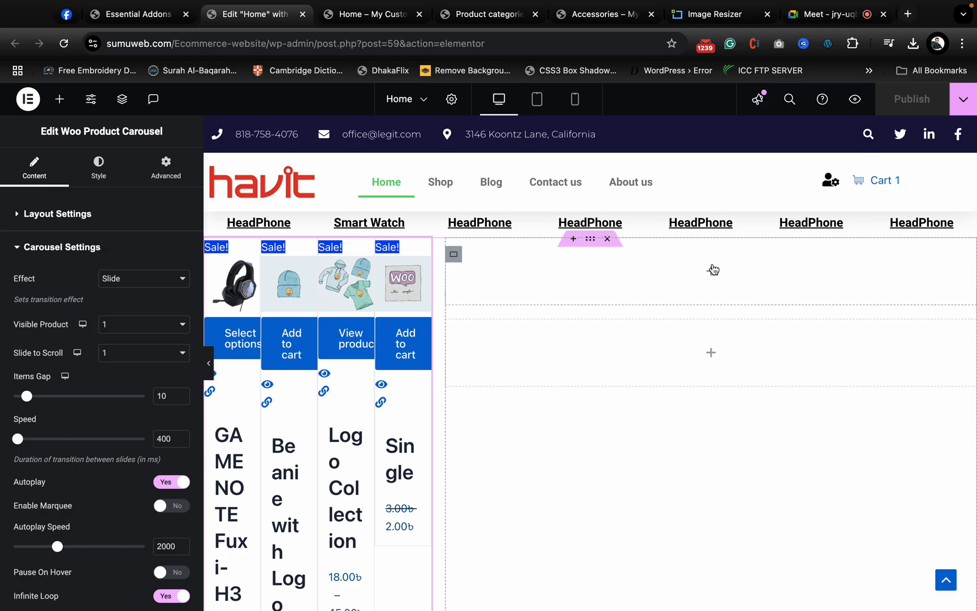
click(712, 271)
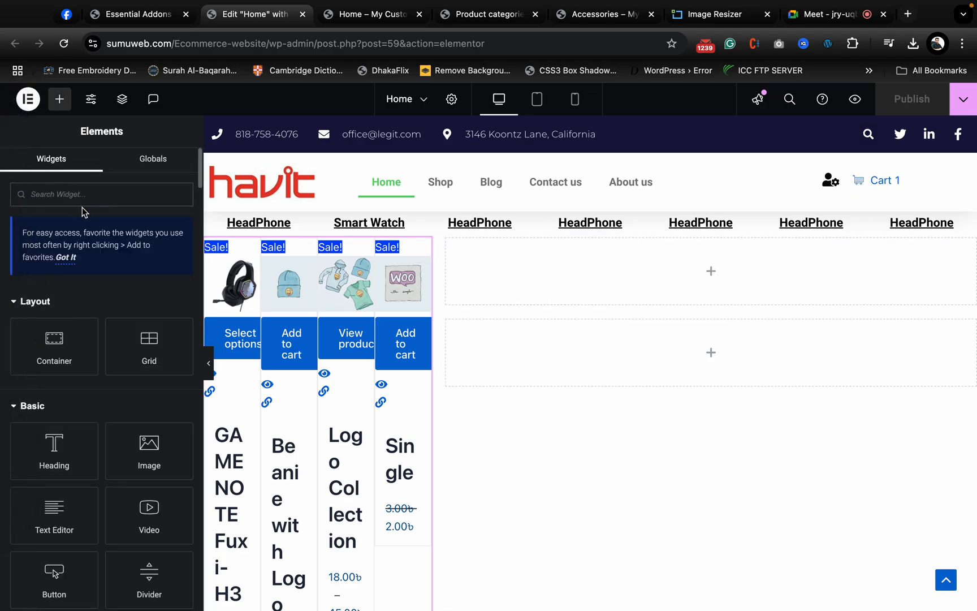
text(product)
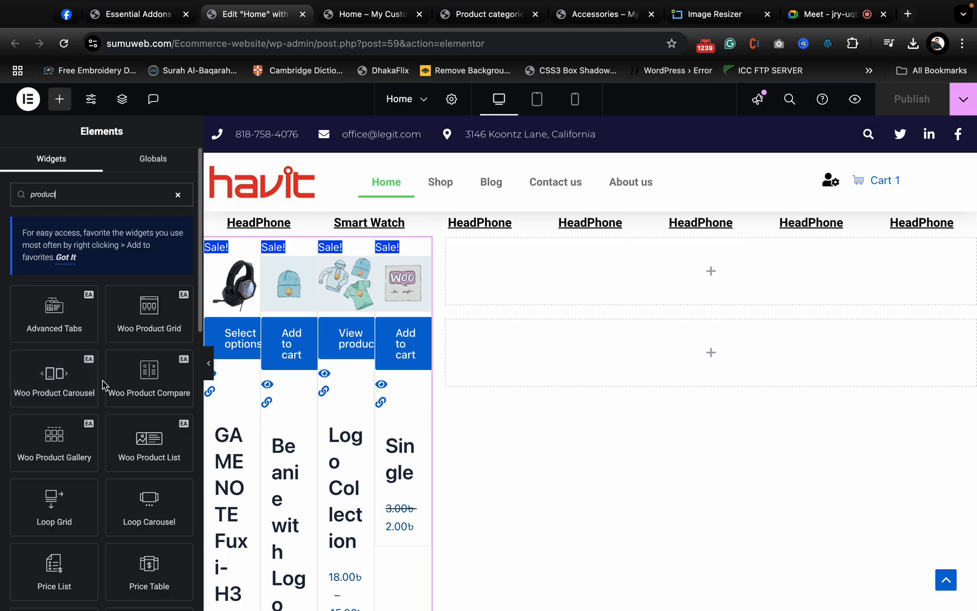
drag(137, 311, 692, 269)
scroll(670, 379, up, 4)
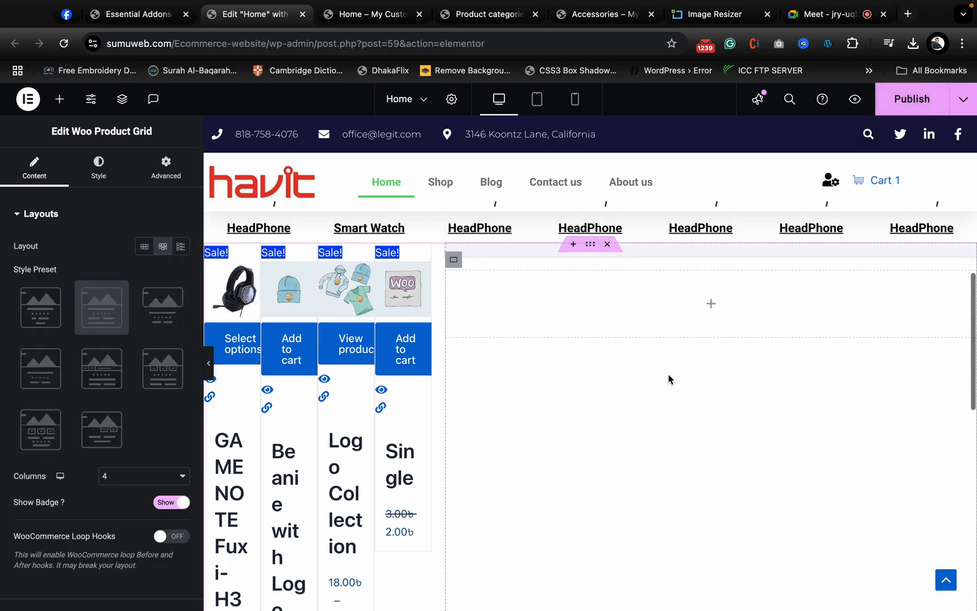
scroll(670, 379, down, 3)
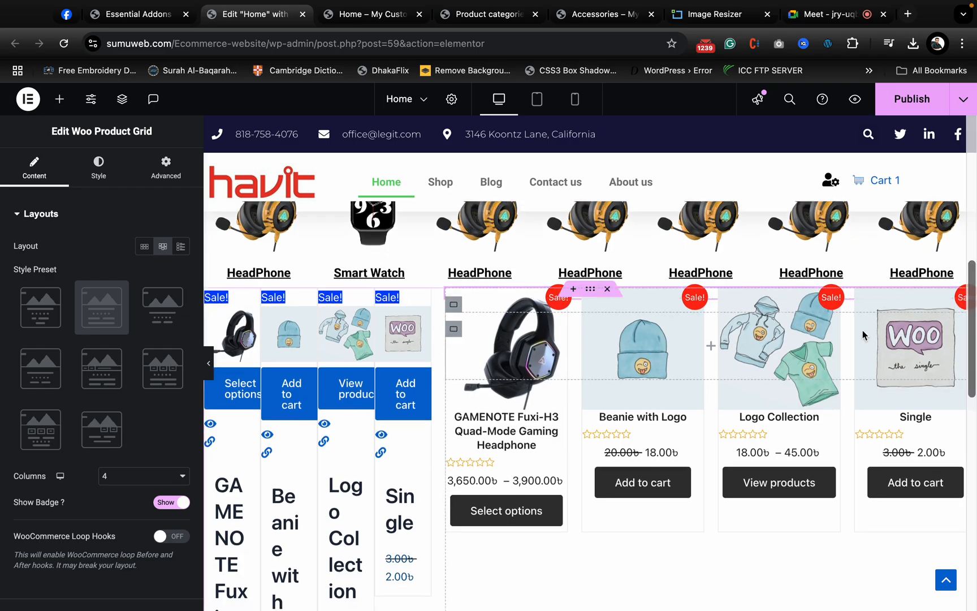
- Add a heading titled "HeadPhone" and place it above the product grid in the 70% column's upper nested container
scroll(863, 329, down, 1)
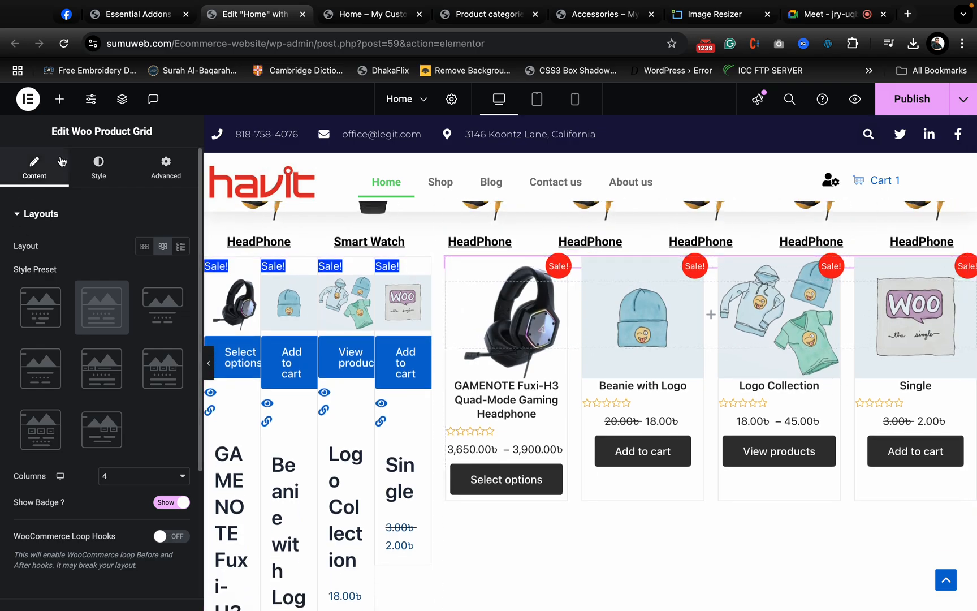
click(60, 99)
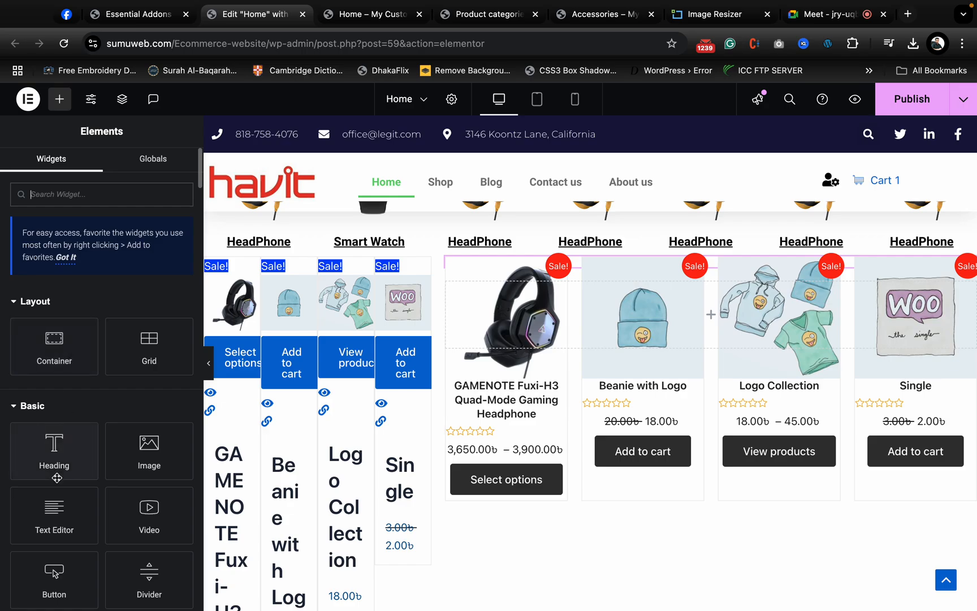
drag(55, 474, 566, 290)
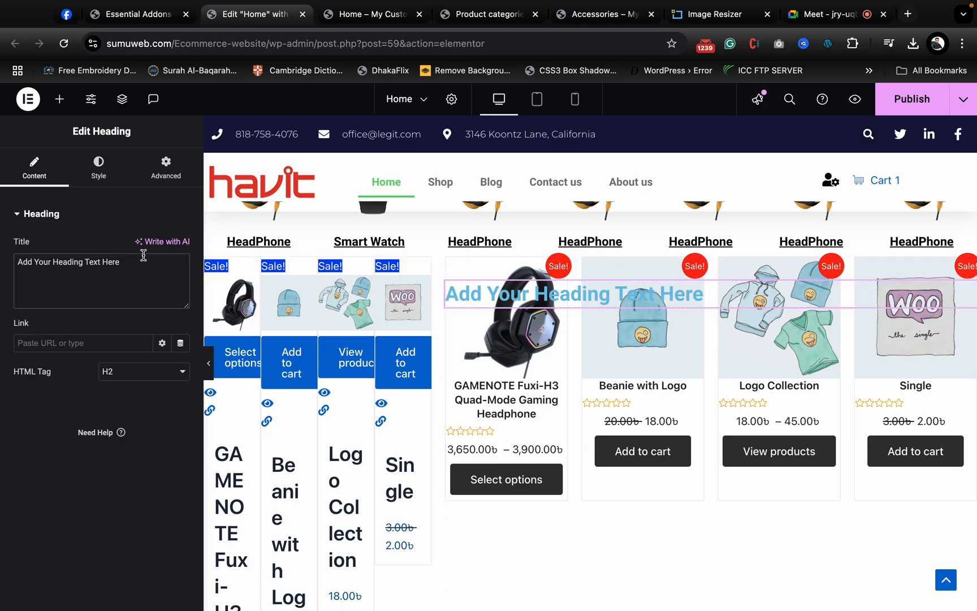
triple_click(138, 279)
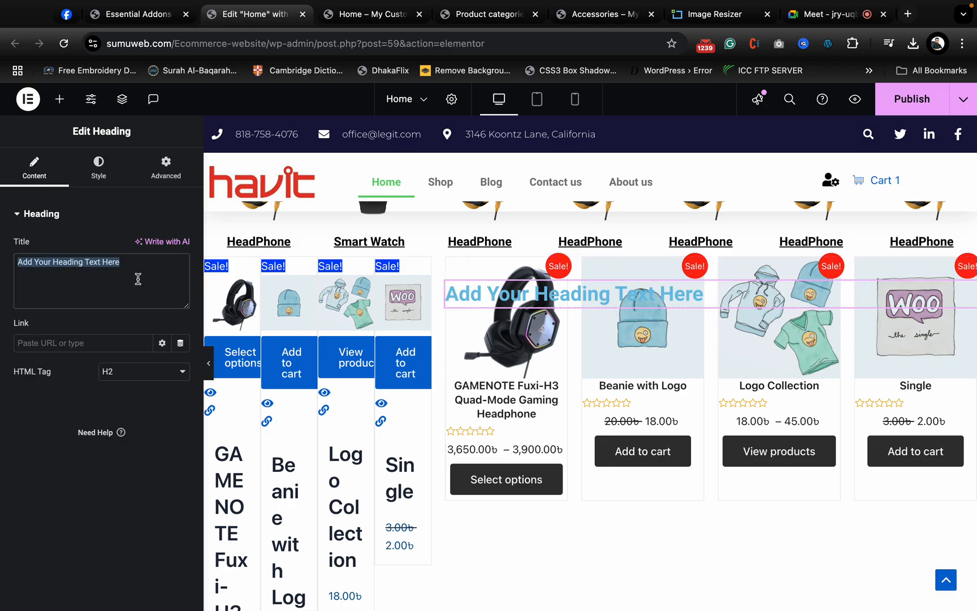
text(HeadPh)
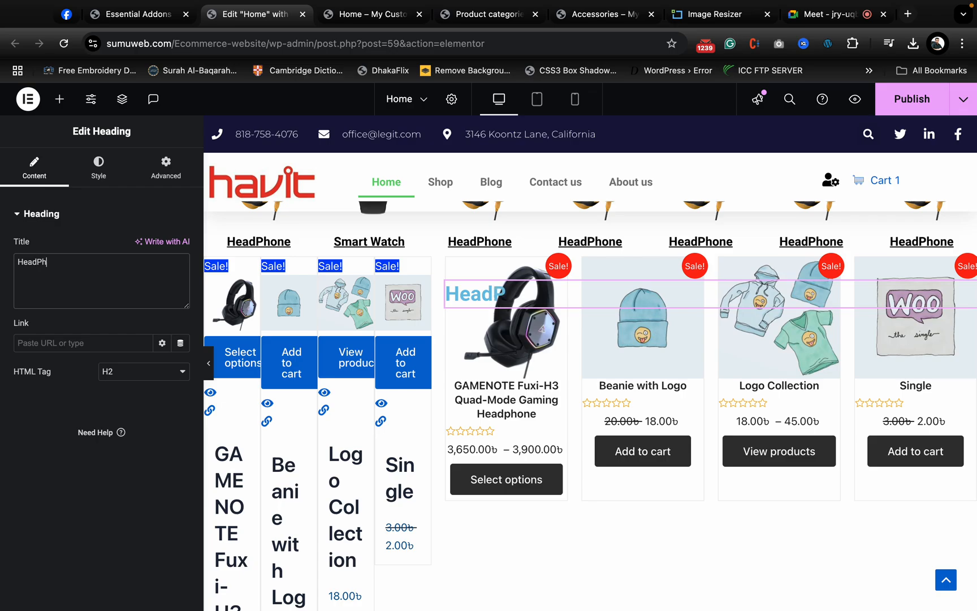
text(one)
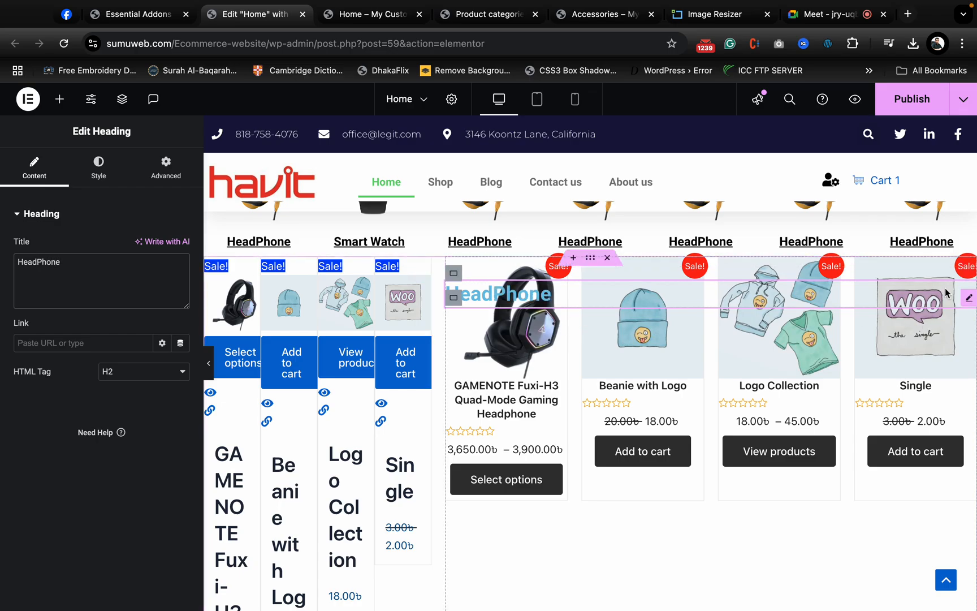
click(122, 99)
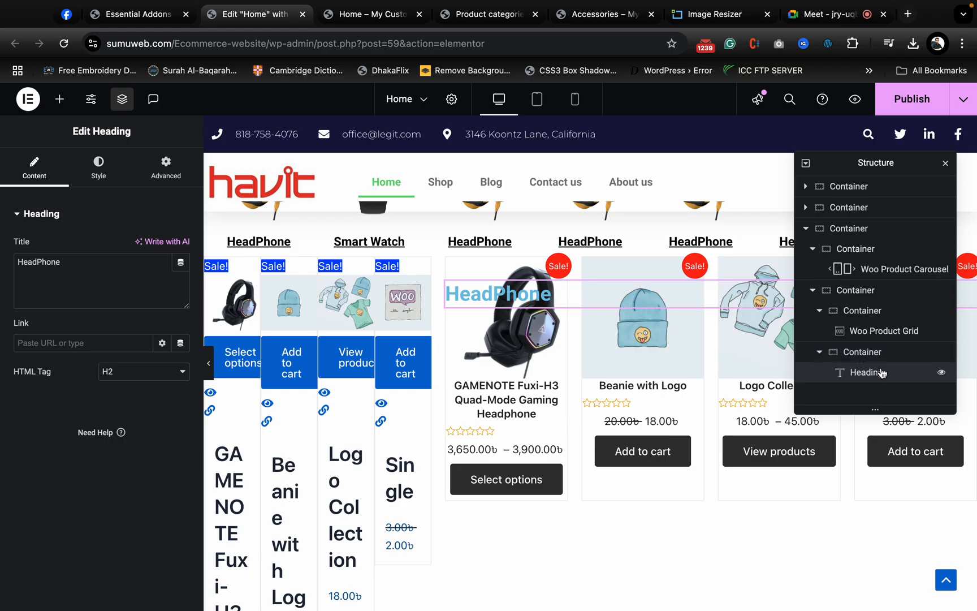
drag(882, 372, 880, 323)
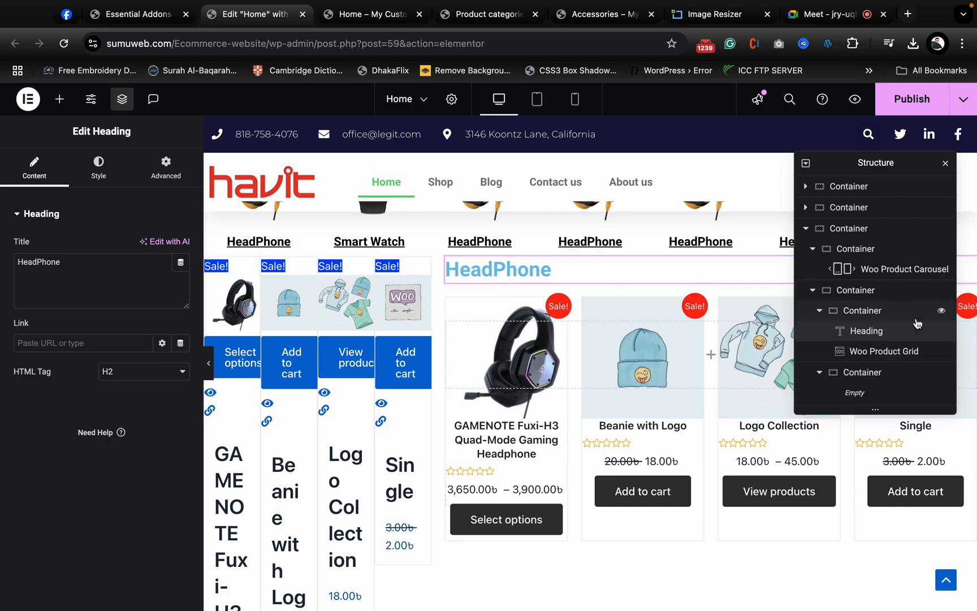
- Limit the Woo Product Grid under the HeadPhone heading to the Headphone product category
click(900, 352)
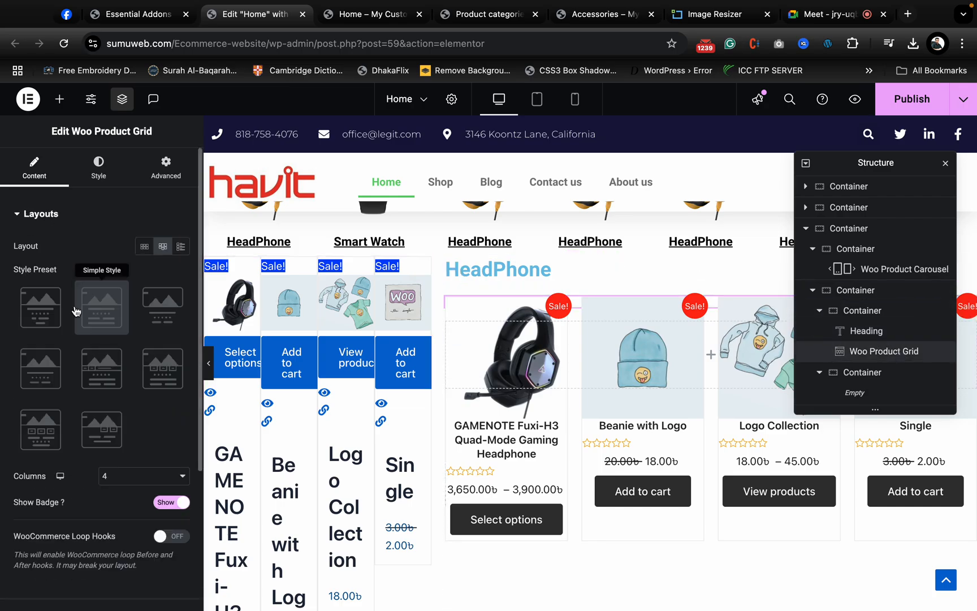
scroll(73, 397, down, 1)
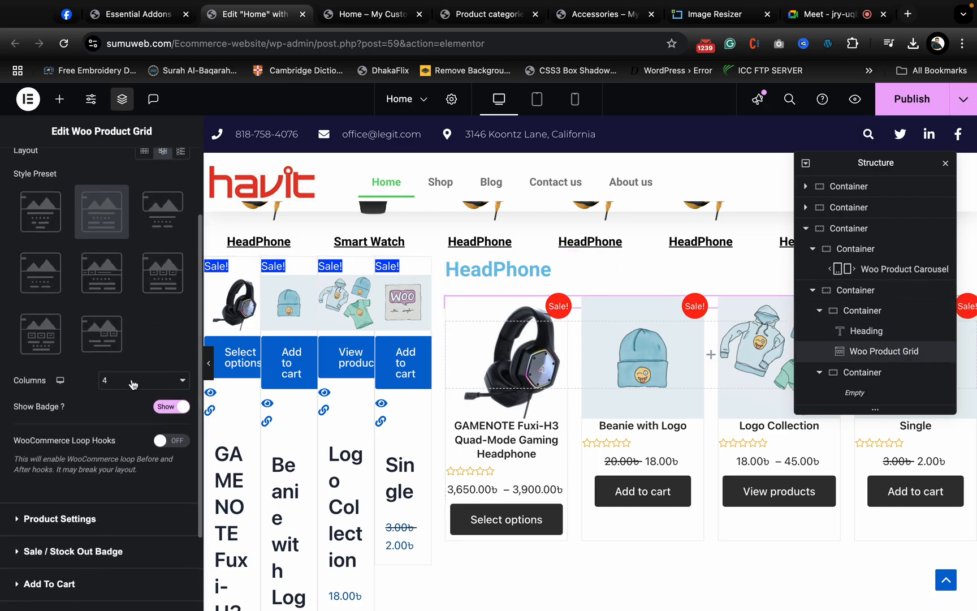
scroll(91, 470, down, 2)
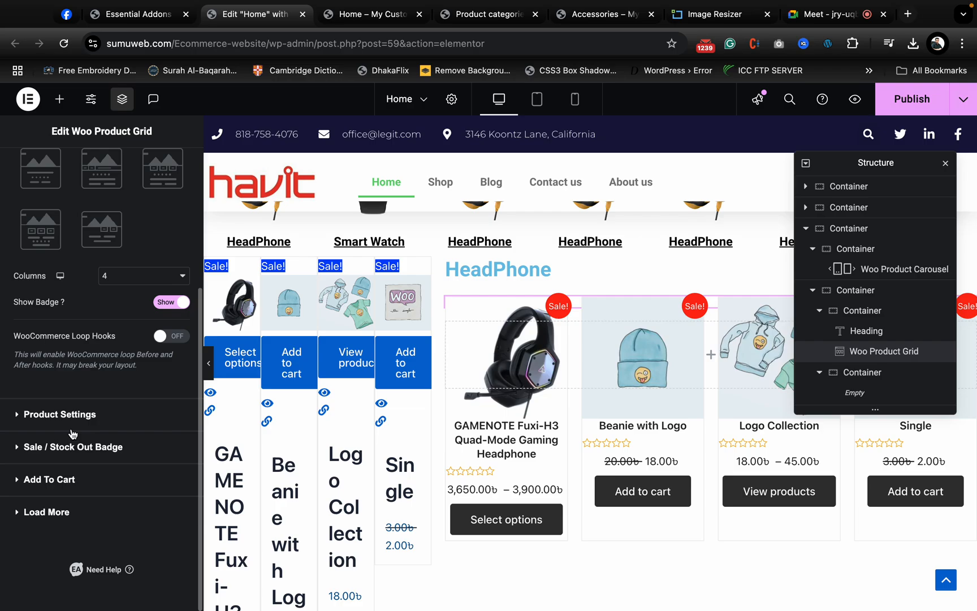
click(74, 422)
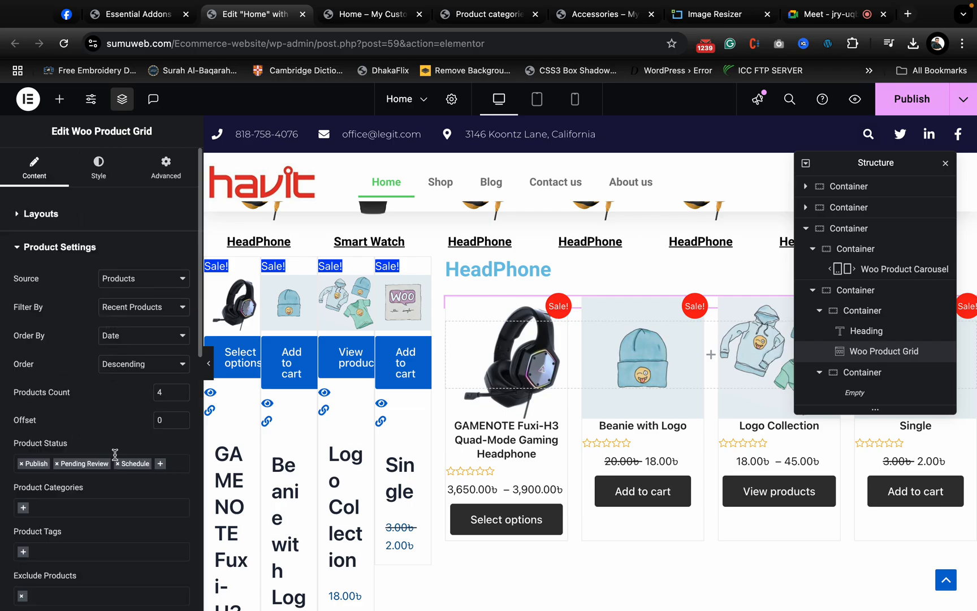
scroll(115, 455, down, 2)
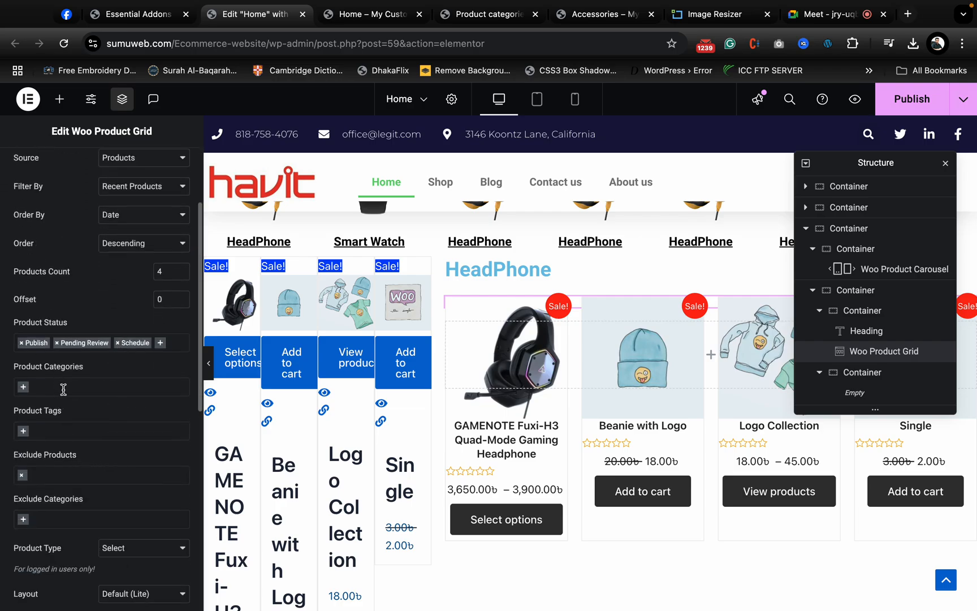
click(63, 389)
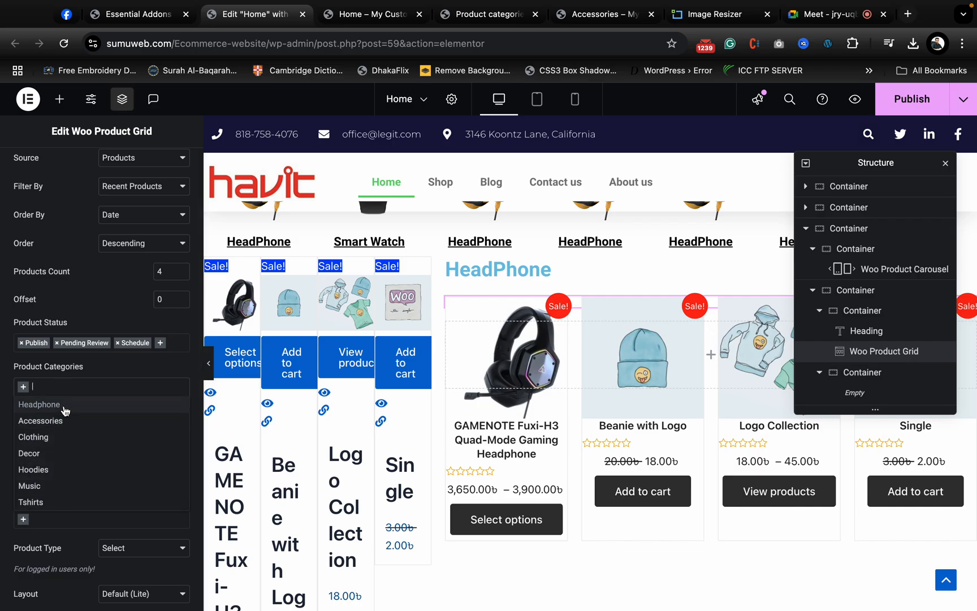
text(hea)
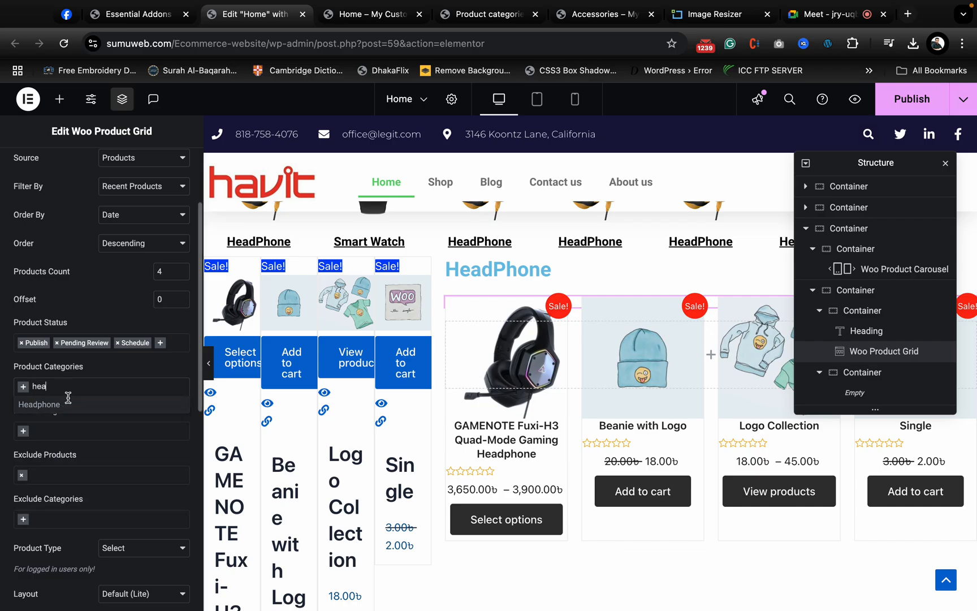
click(85, 408)
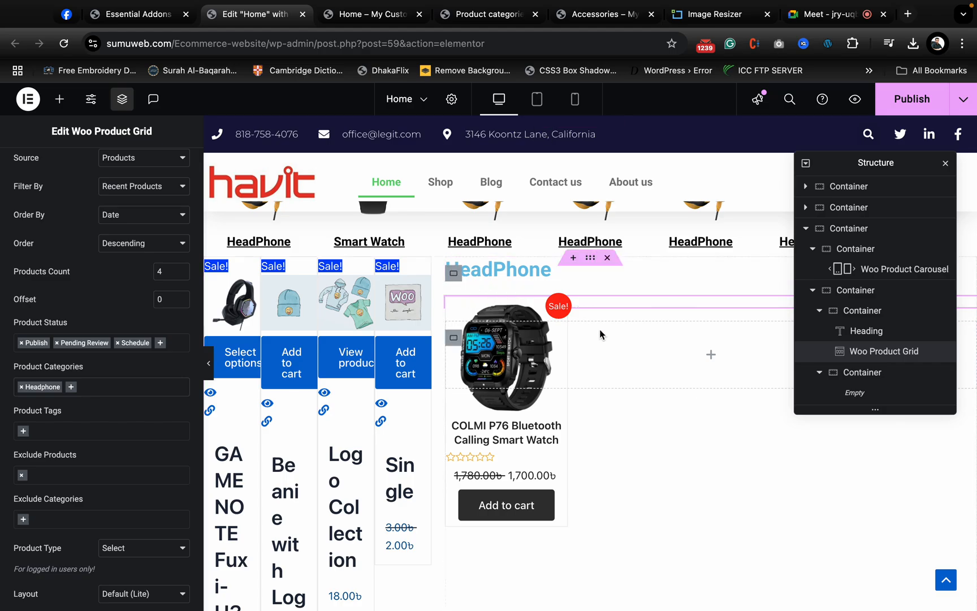
- Add a heading titled "Smart Watch" to the empty lower nested container of the 70% column
scroll(597, 476, down, 3)
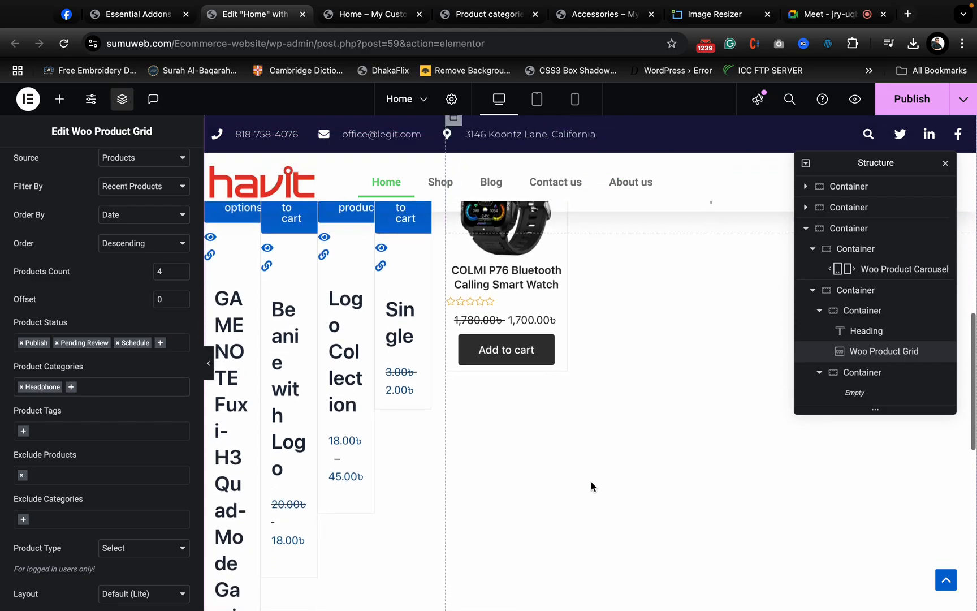
click(863, 376)
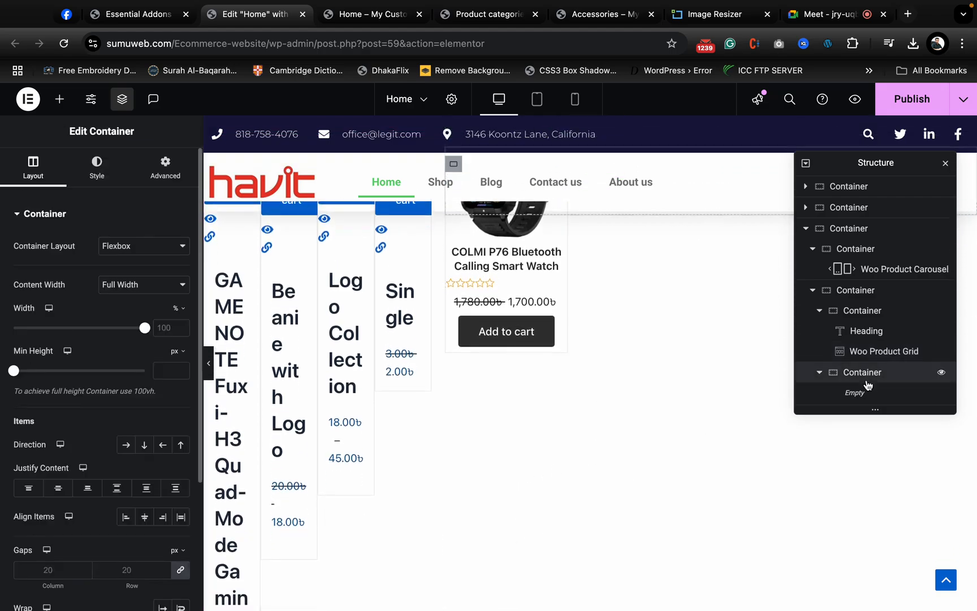
scroll(596, 412, up, 5)
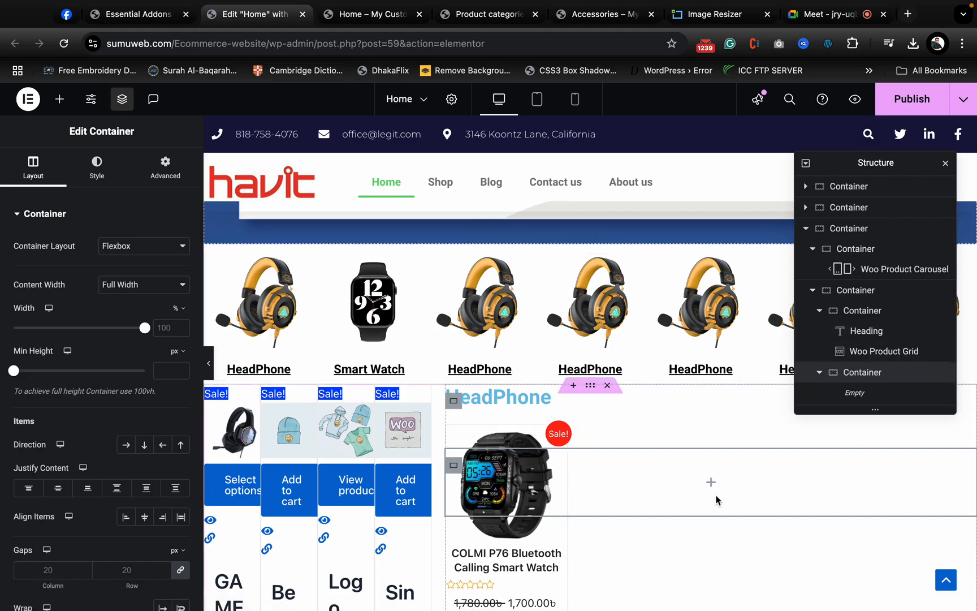
click(711, 484)
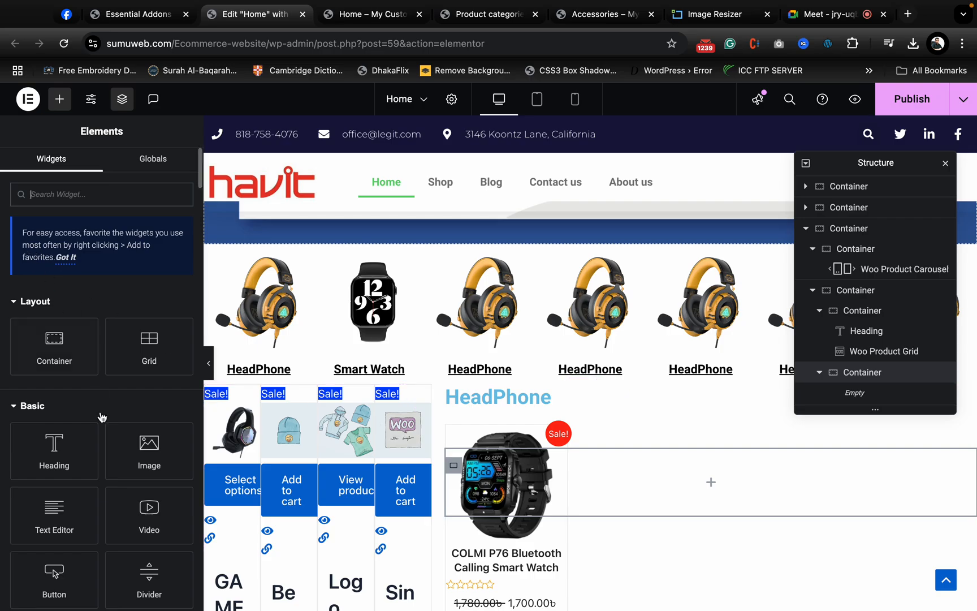
drag(59, 461, 672, 479)
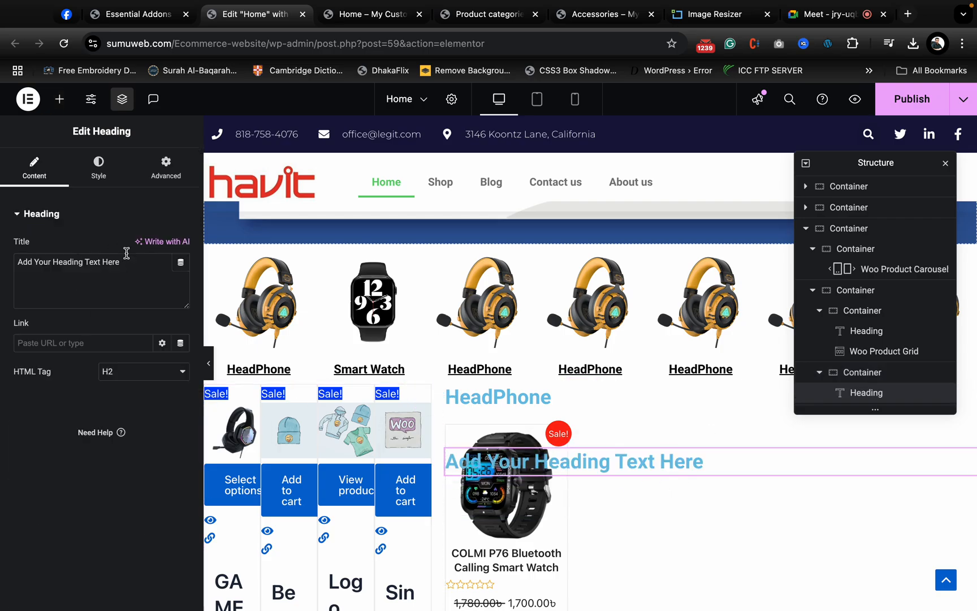
key(super+a)
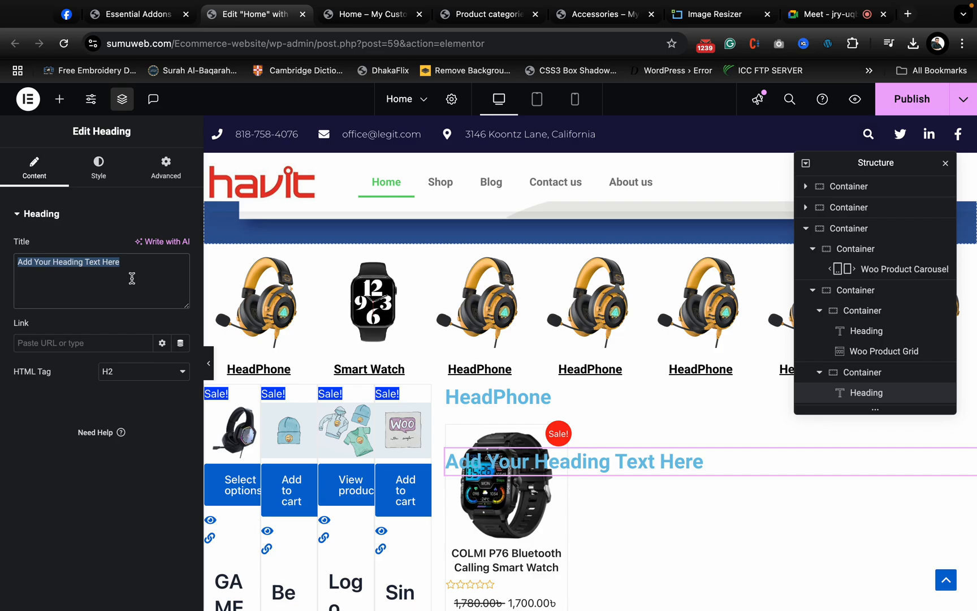
text(Smart)
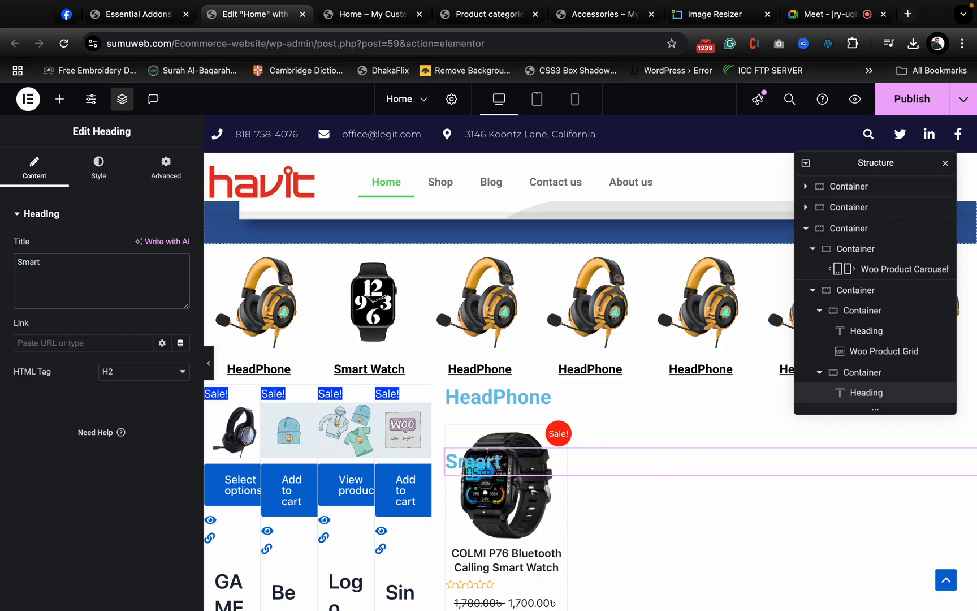
text( Watch)
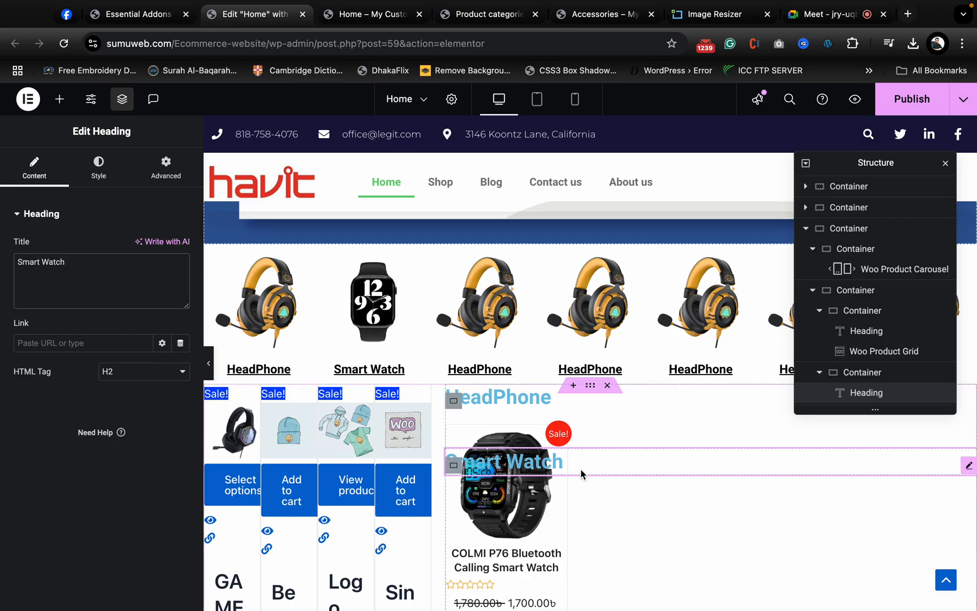
- Find the Woo Product Grid widget and add it below the Smart Watch heading in the lower nested container
click(60, 99)
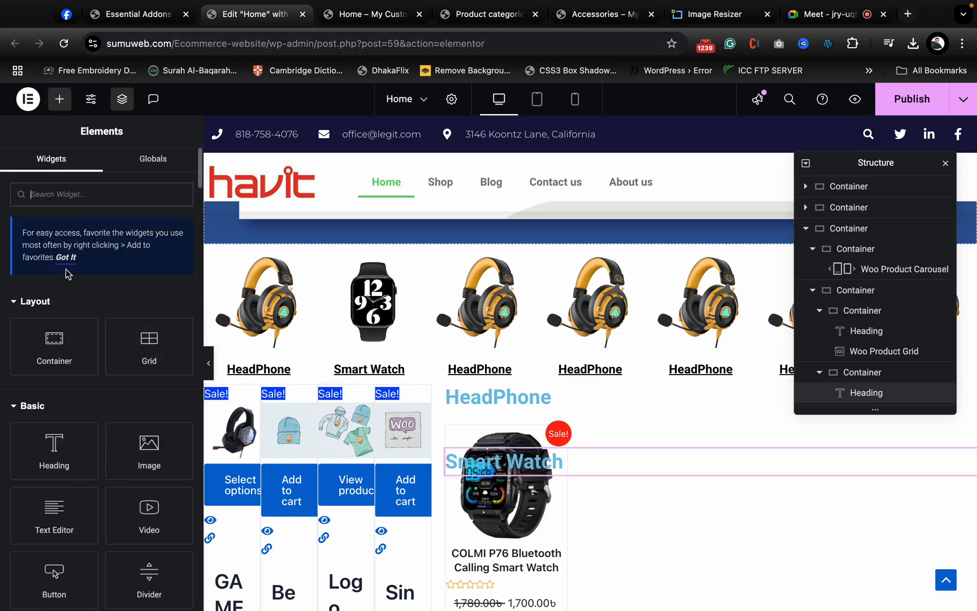
text(product)
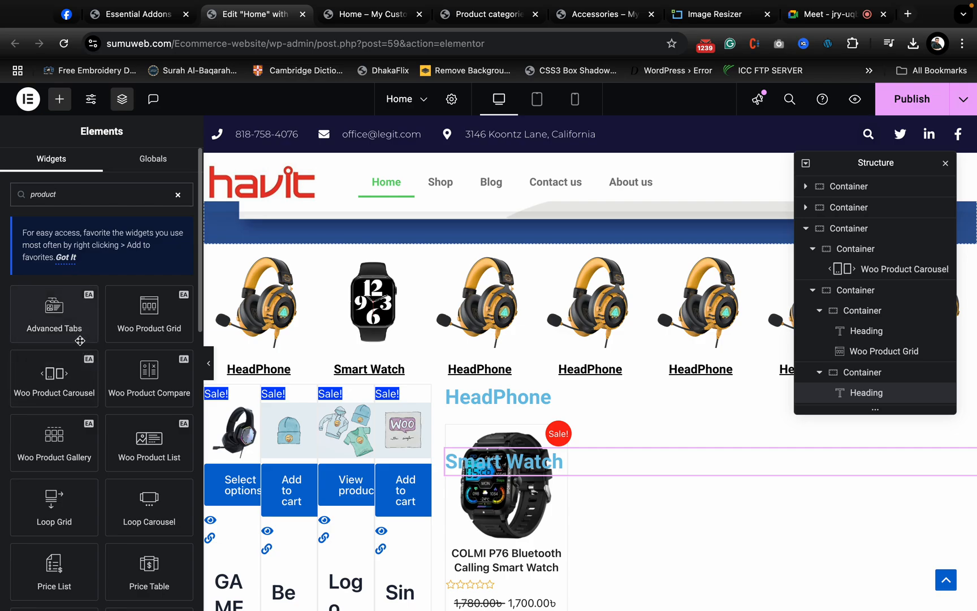
scroll(76, 345, down, 3)
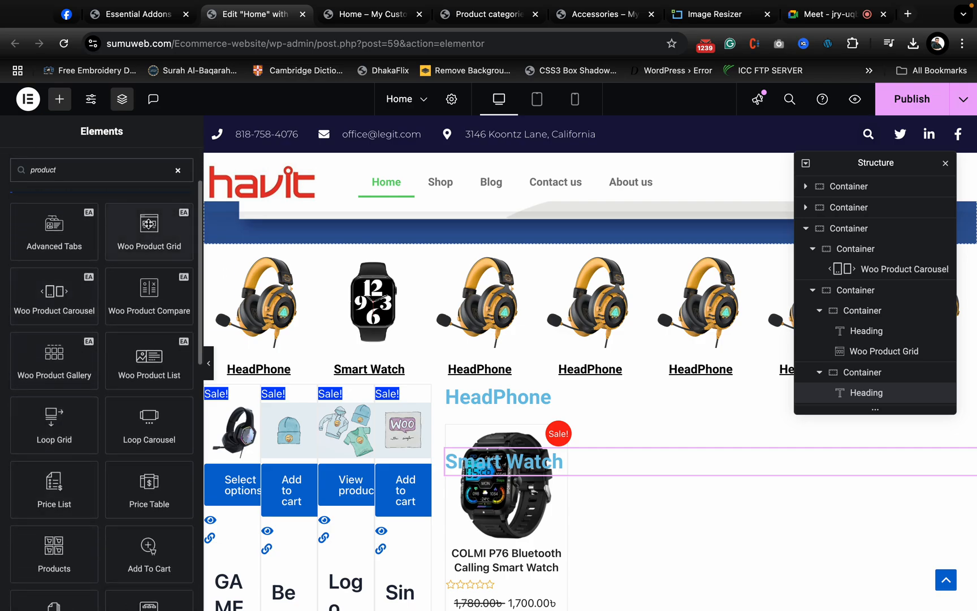
drag(149, 224, 599, 466)
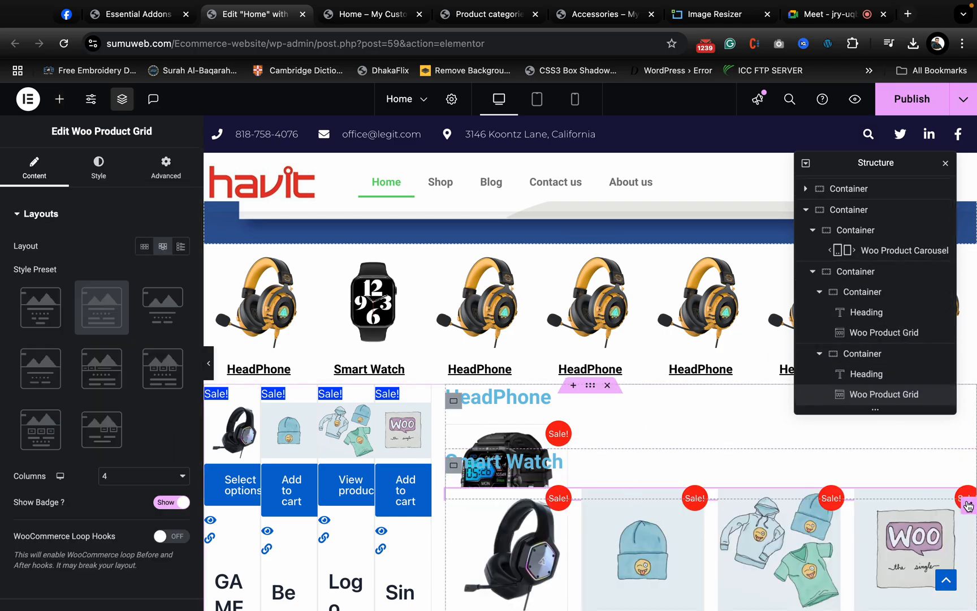
- Limit the Woo Product Grid under the Smart Watch heading to the Accessories product category and check the grid on the page
scroll(42, 294, down, 5)
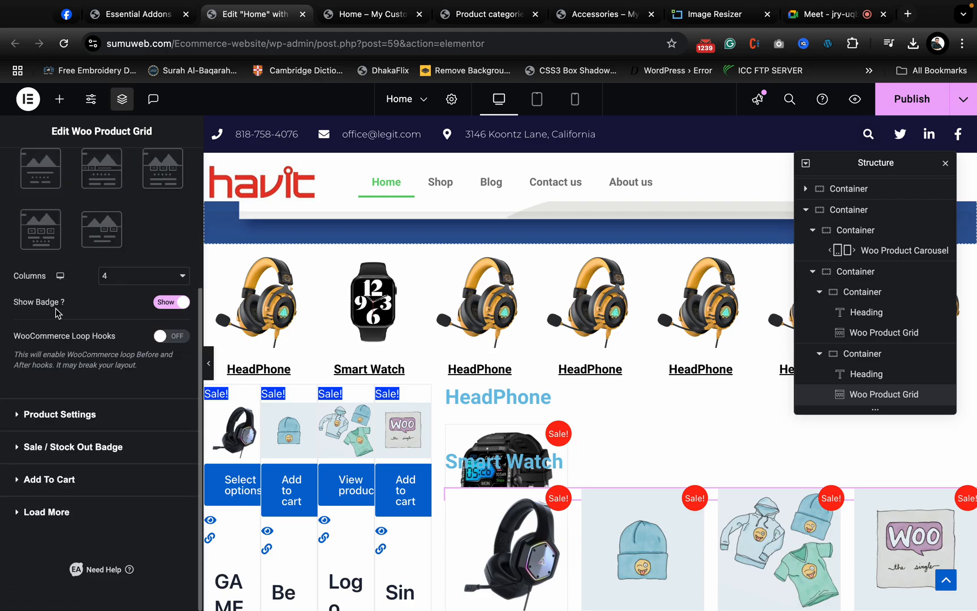
click(76, 456)
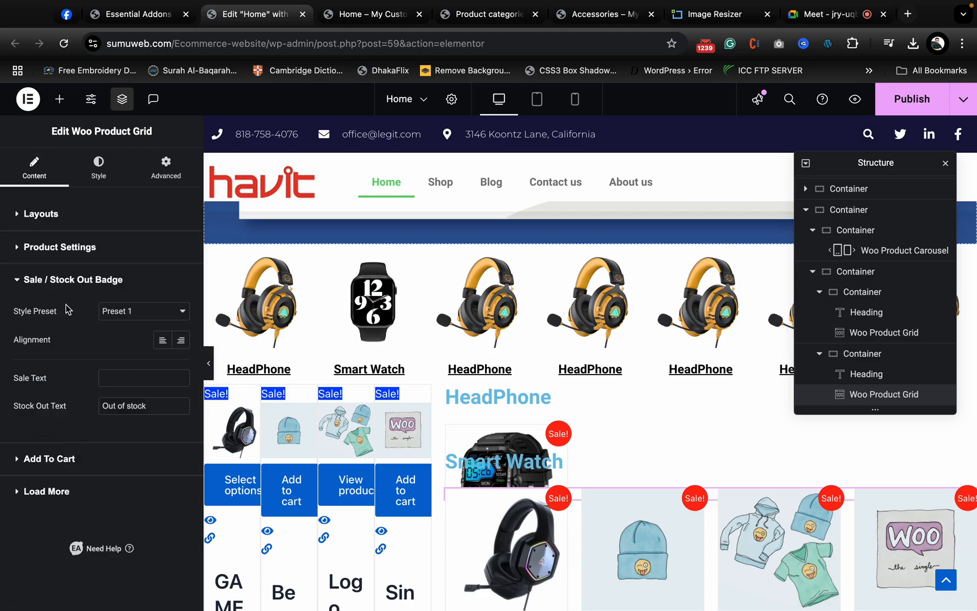
click(77, 248)
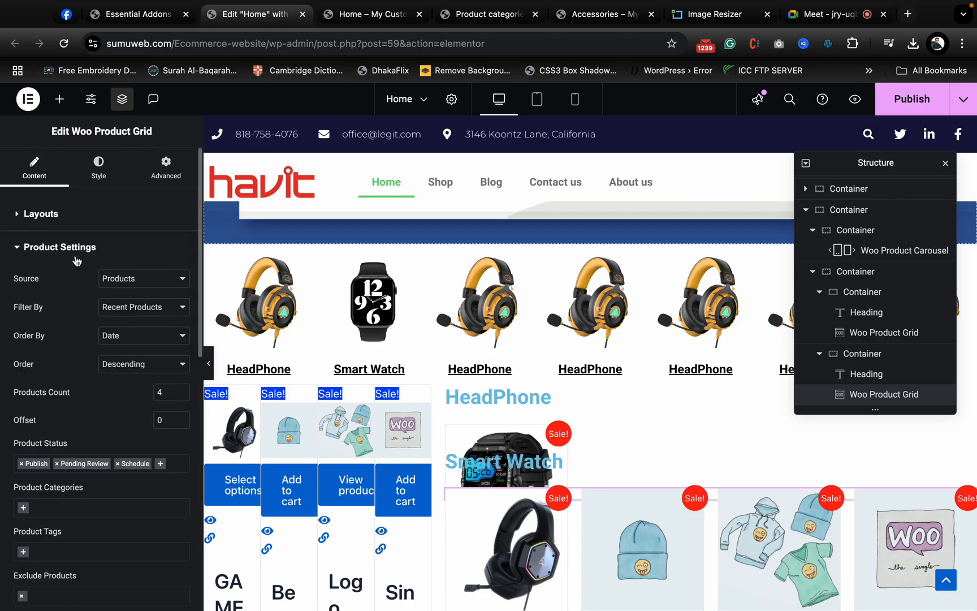
scroll(64, 521, down, 2)
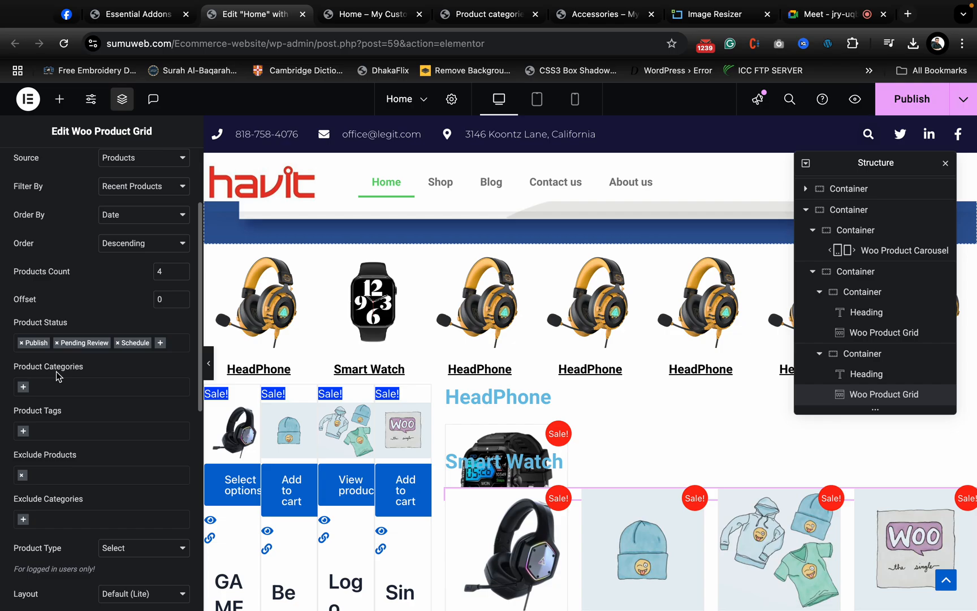
click(26, 388)
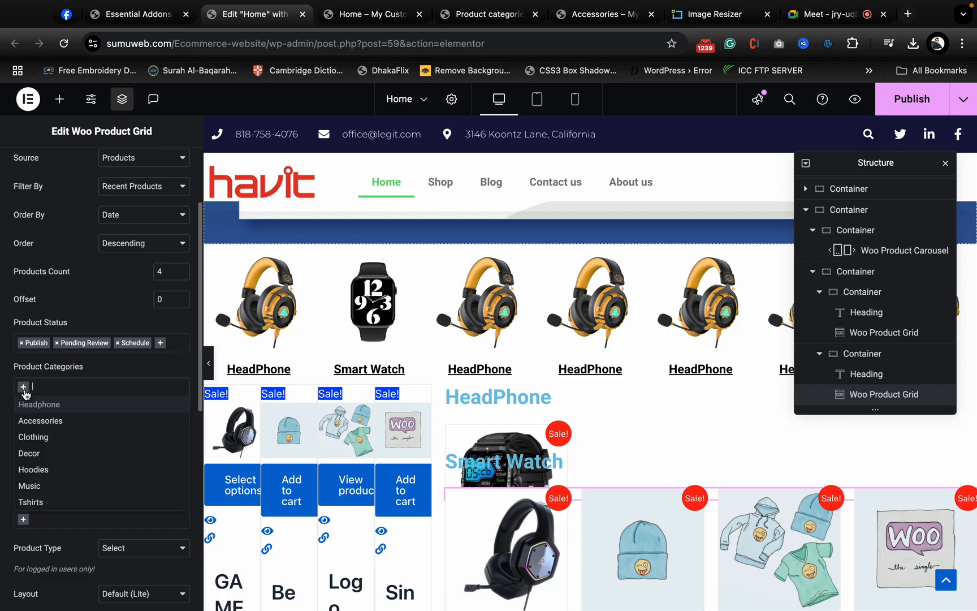
click(101, 418)
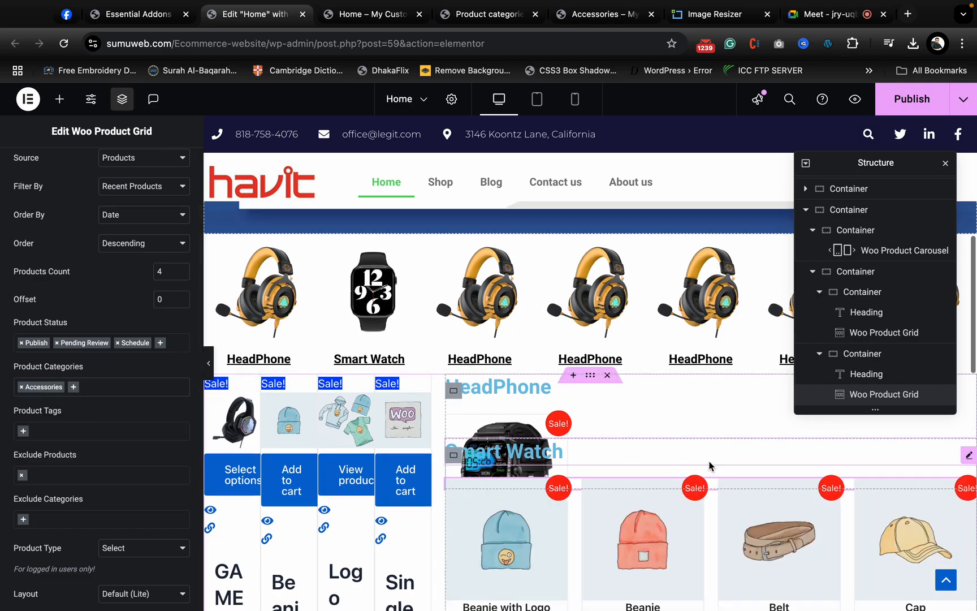
scroll(711, 466, down, 3)
scroll(557, 547, up, 2)
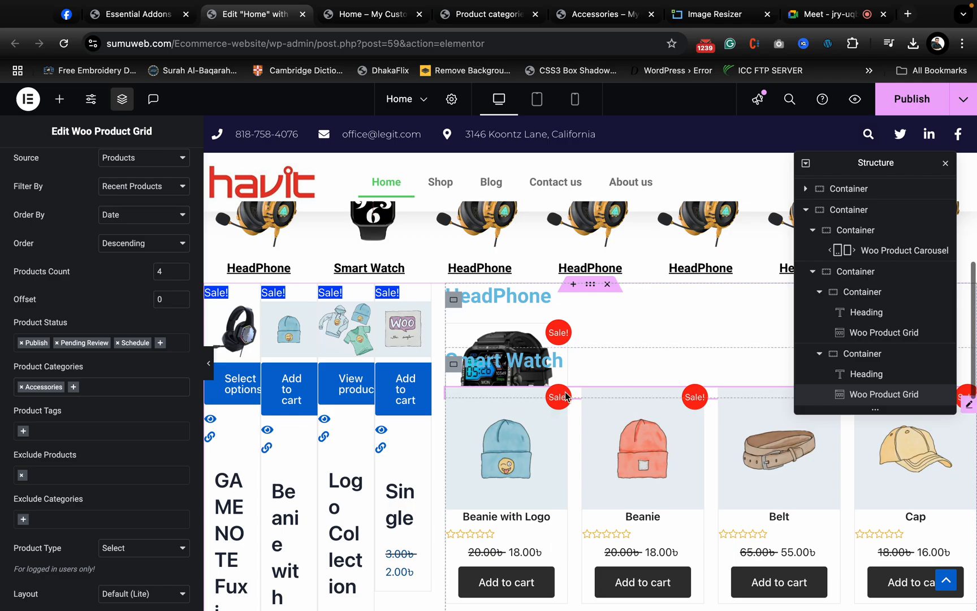
- Save the Home page and check the carousel and the HeadPhone and Smart Watch product grids on the previewed page
key(ctrl+s)
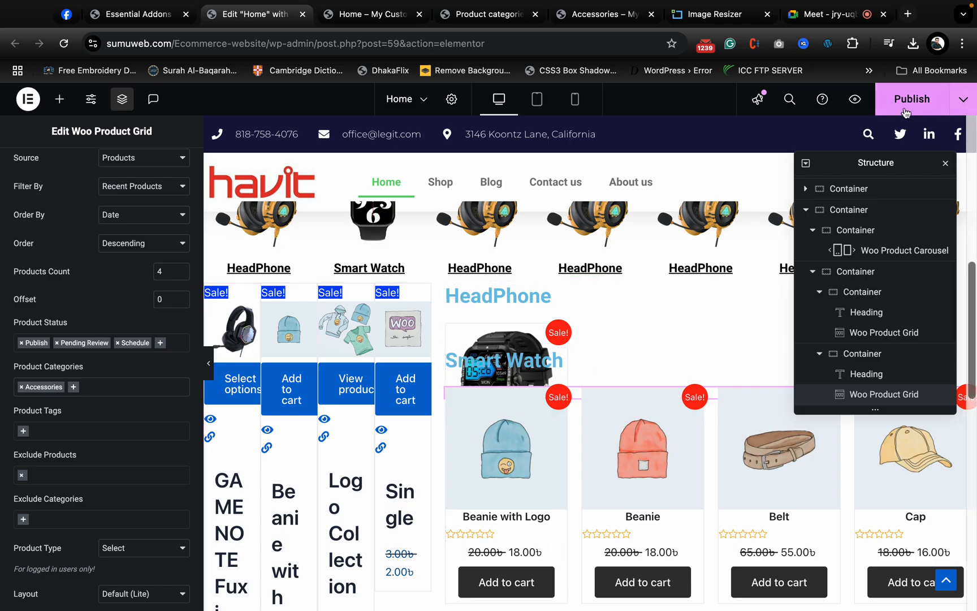
click(356, 15)
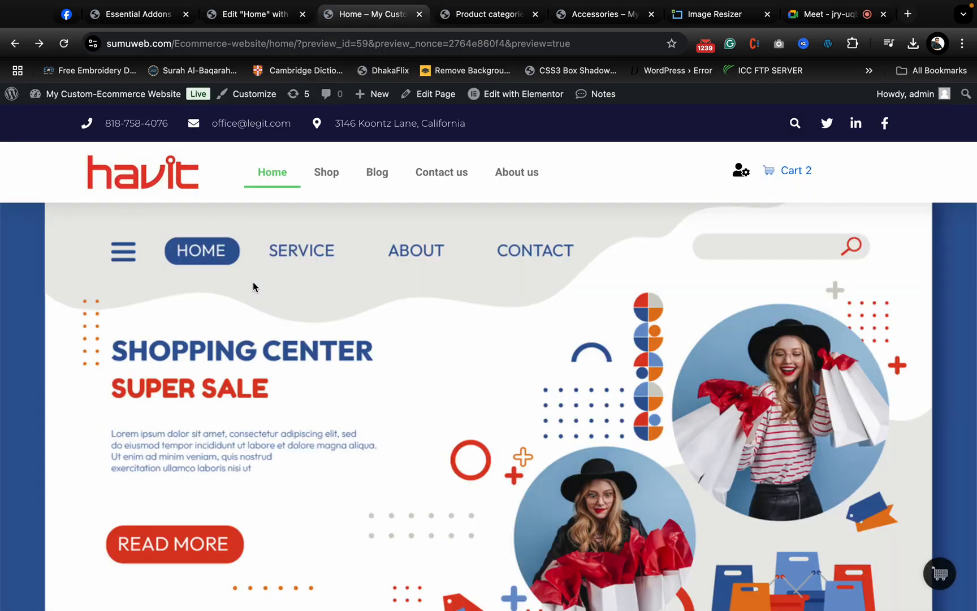
scroll(500, 394, up, 4)
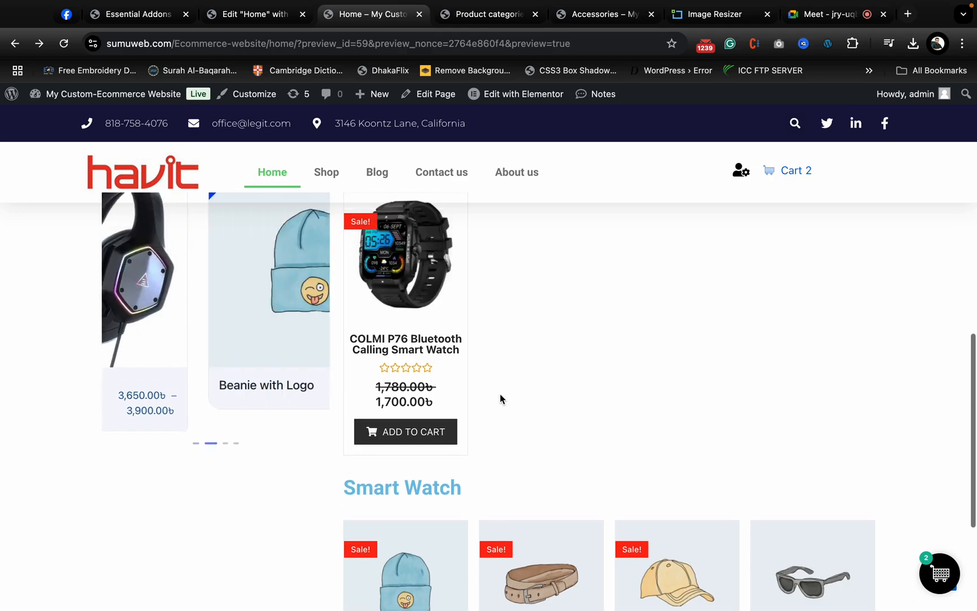
mouse_move(179, 450)
scroll(218, 446, down, 1)
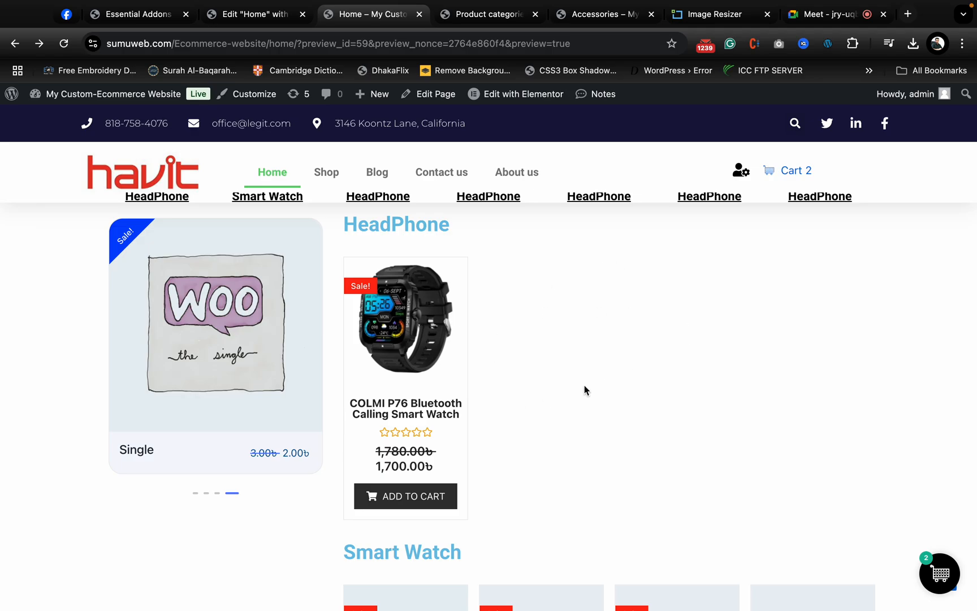
scroll(957, 333, down, 5)
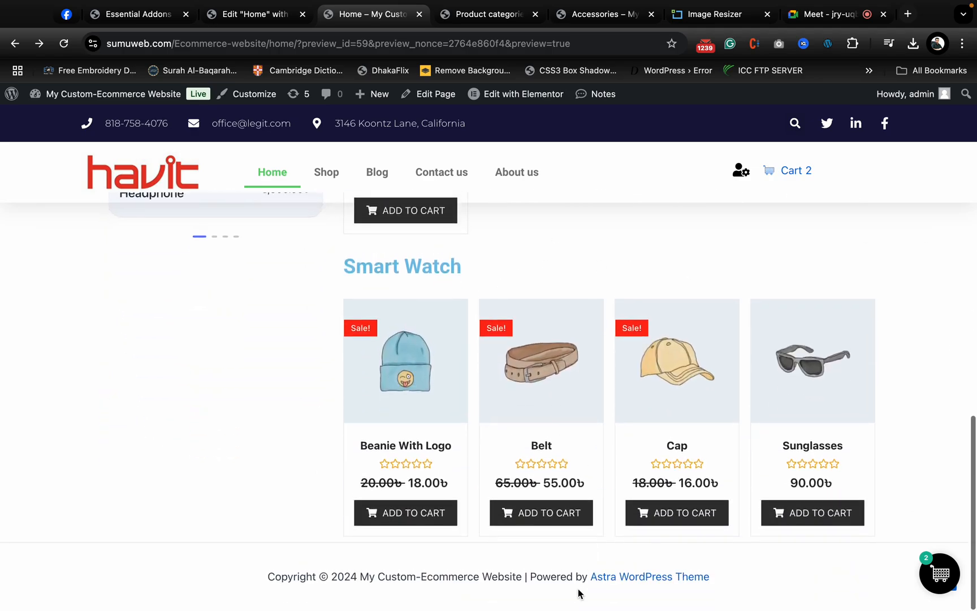
scroll(578, 591, up, 6)
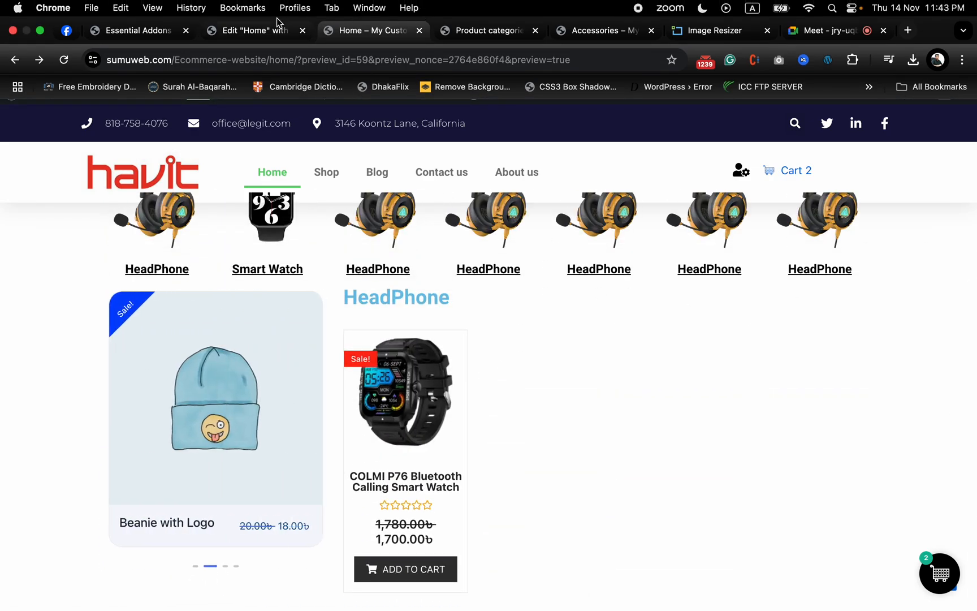
- Return to the Elementor editor and add an empty nested container below the Woo Product Carousel in the 30% column
click(277, 21)
scroll(428, 273, down, 5)
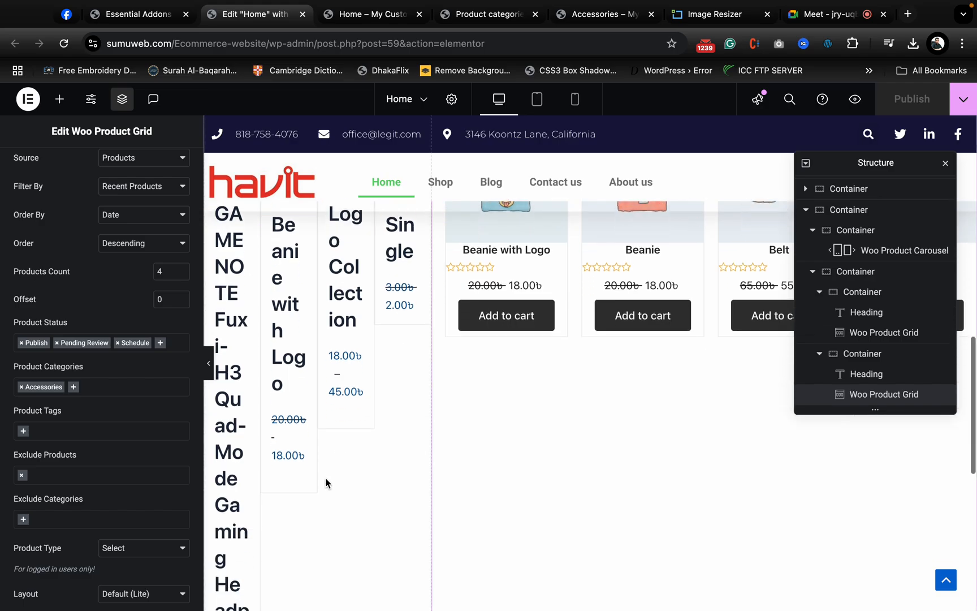
scroll(324, 485, up, 5)
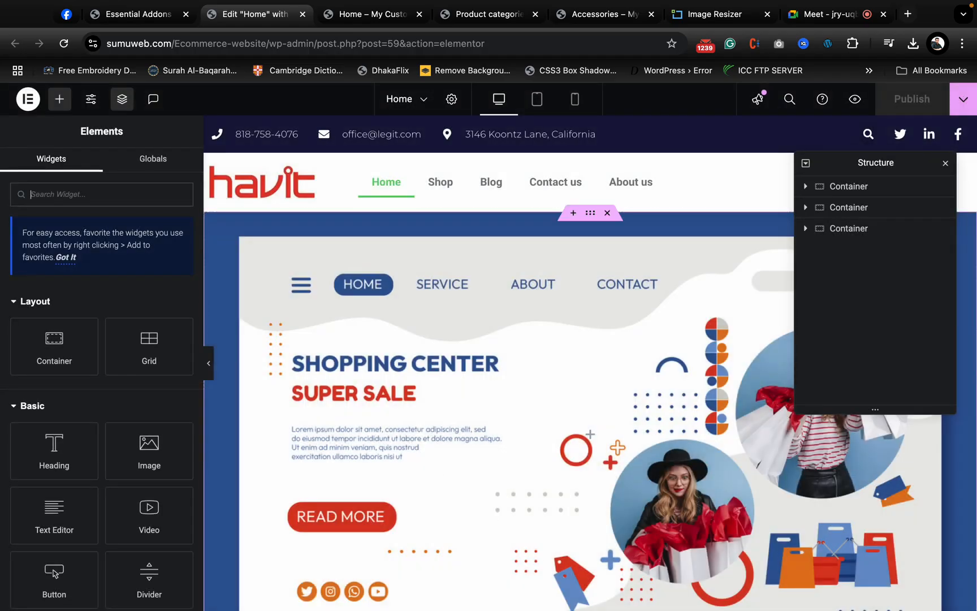
scroll(590, 406, down, 15)
scroll(590, 406, up, 6)
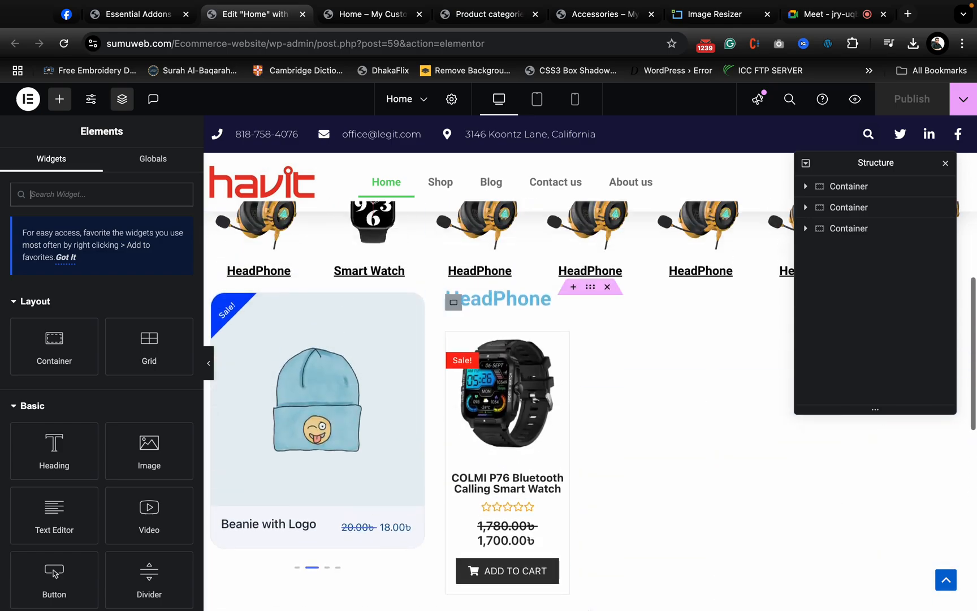
scroll(358, 340, down, 1)
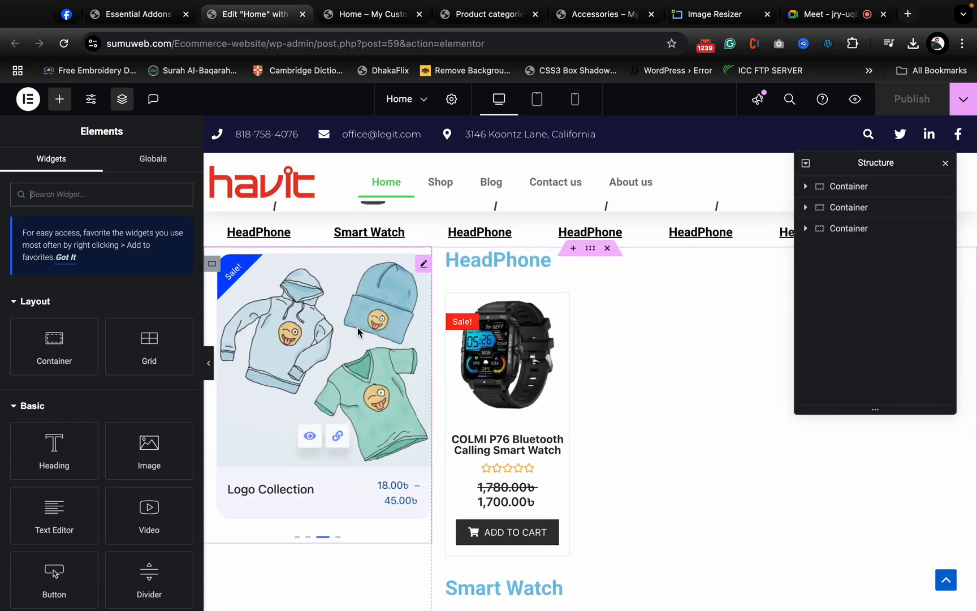
scroll(239, 412, down, 3)
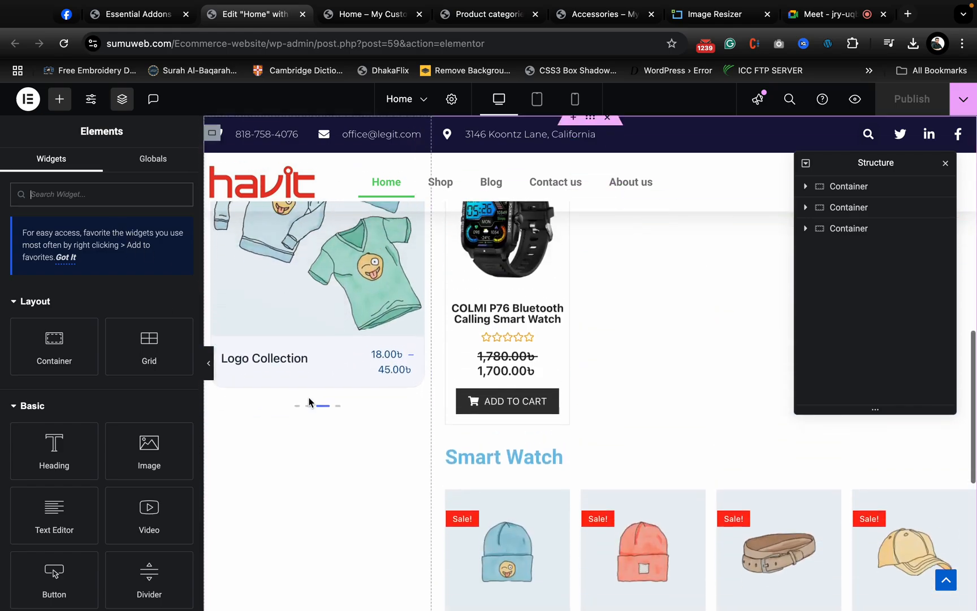
scroll(308, 403, up, 1)
drag(305, 357, 305, 355)
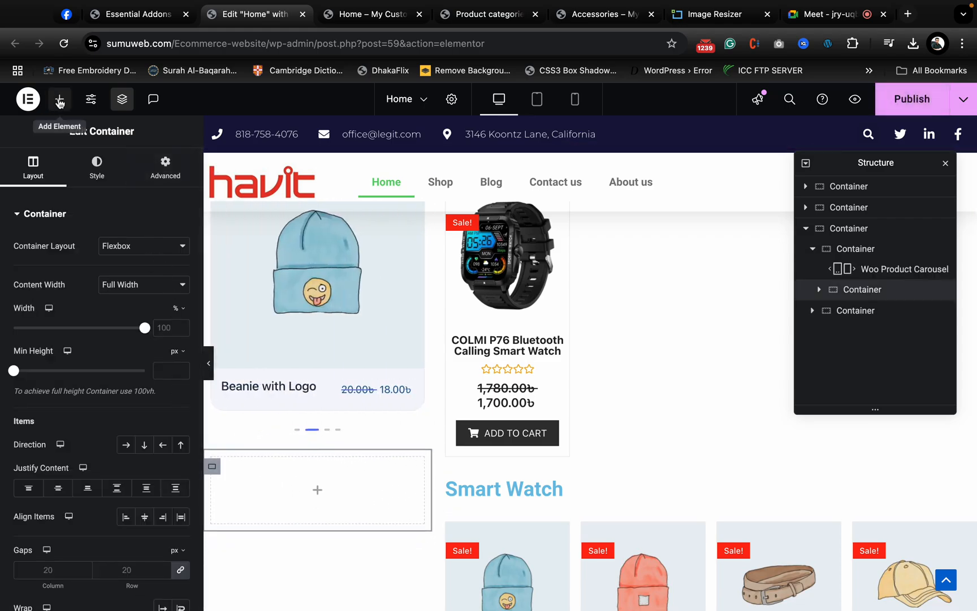
- Find the Icon List widget and place it in the empty container below the carousel
click(60, 101)
text(icon)
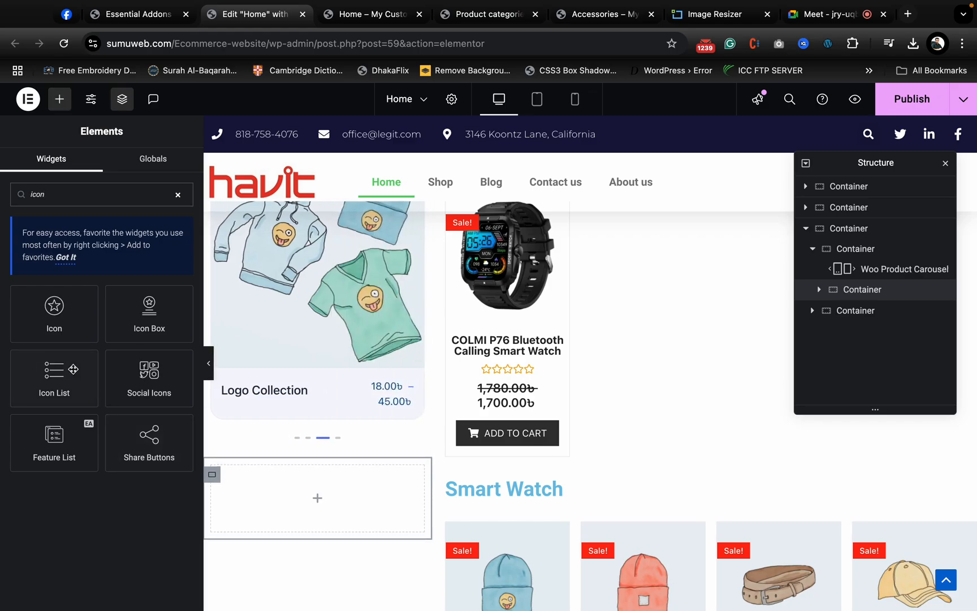
drag(73, 368, 338, 507)
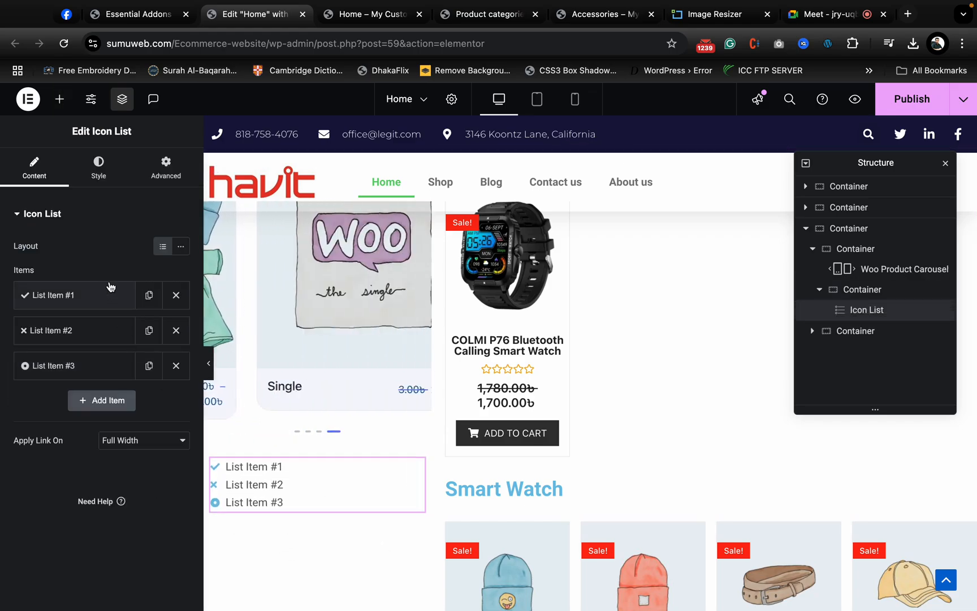
- Open the icon library for the first item of the Icon List
click(96, 291)
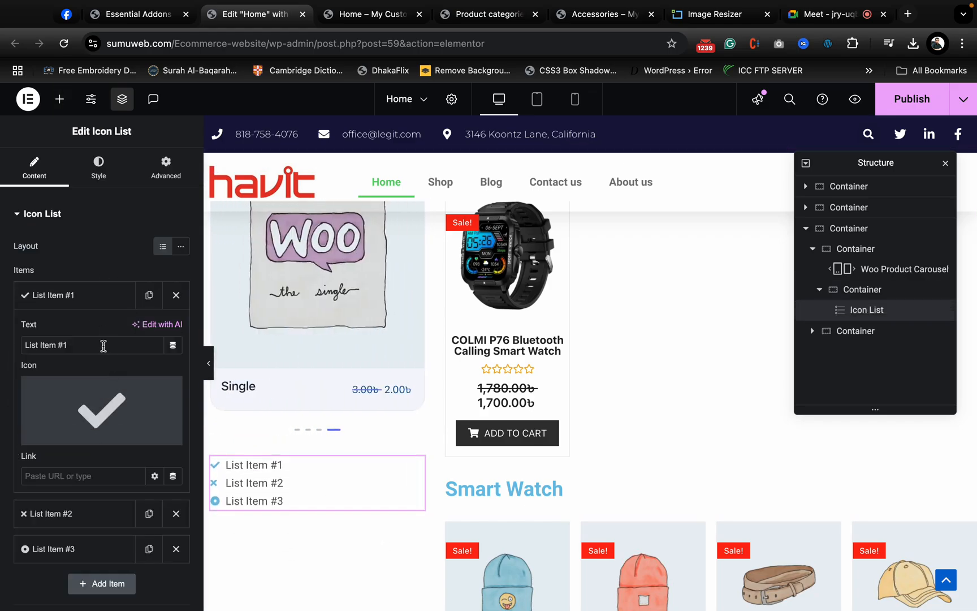
mouse_move(83, 403)
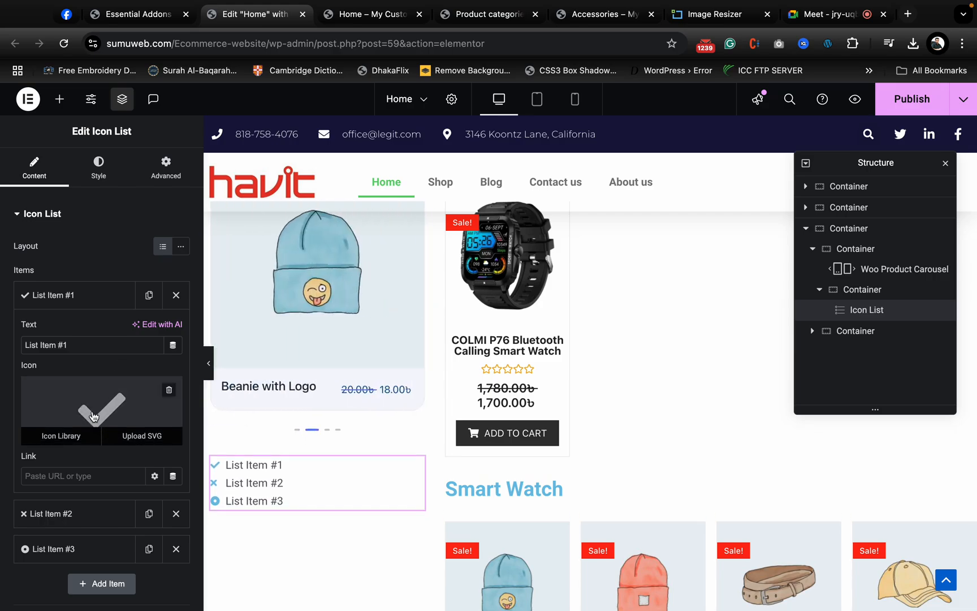
click(93, 417)
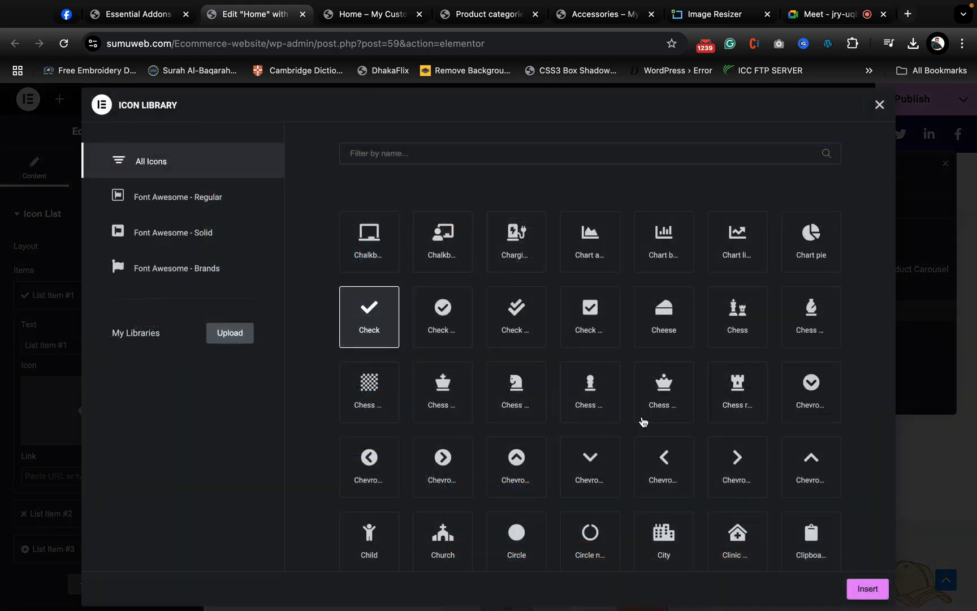
click(548, 160)
text(ar)
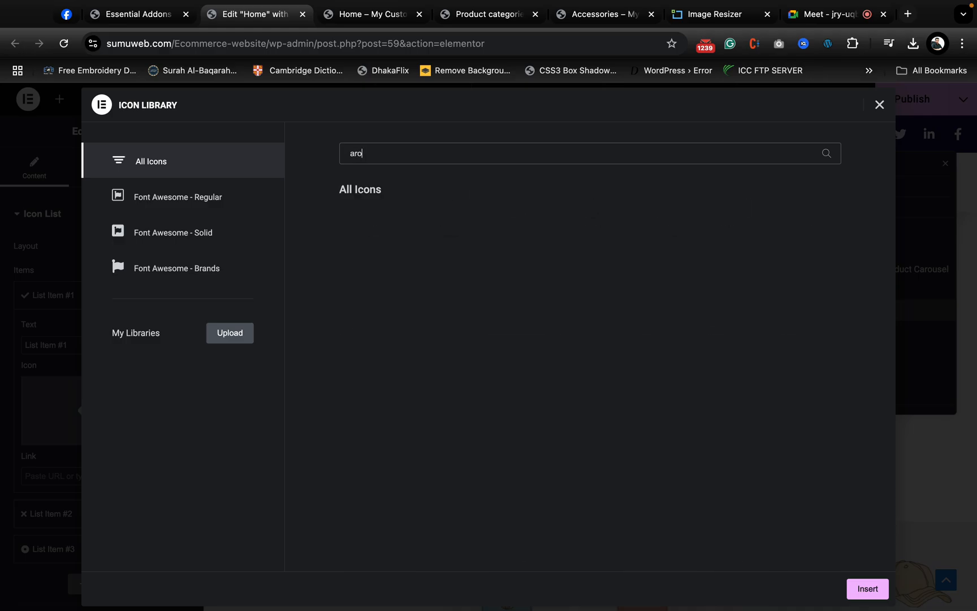
text(row)
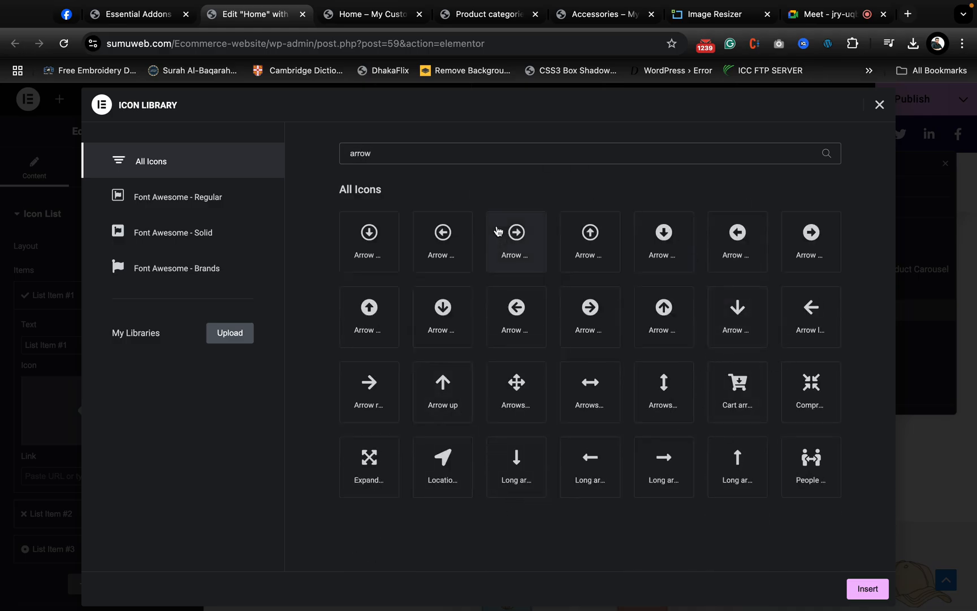
key(BackSpace)
key(BackSpace)
key(BackSpace)
key(BackSpace)
key(BackSpace)
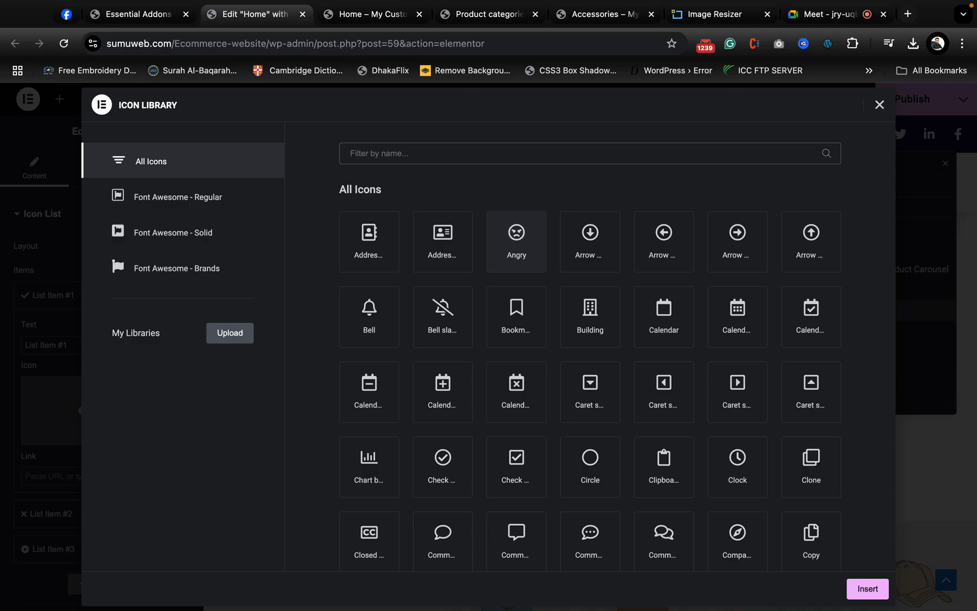
- Pick the solid Angle right icon from the library and insert it for the first list item
scroll(774, 365, down, 20)
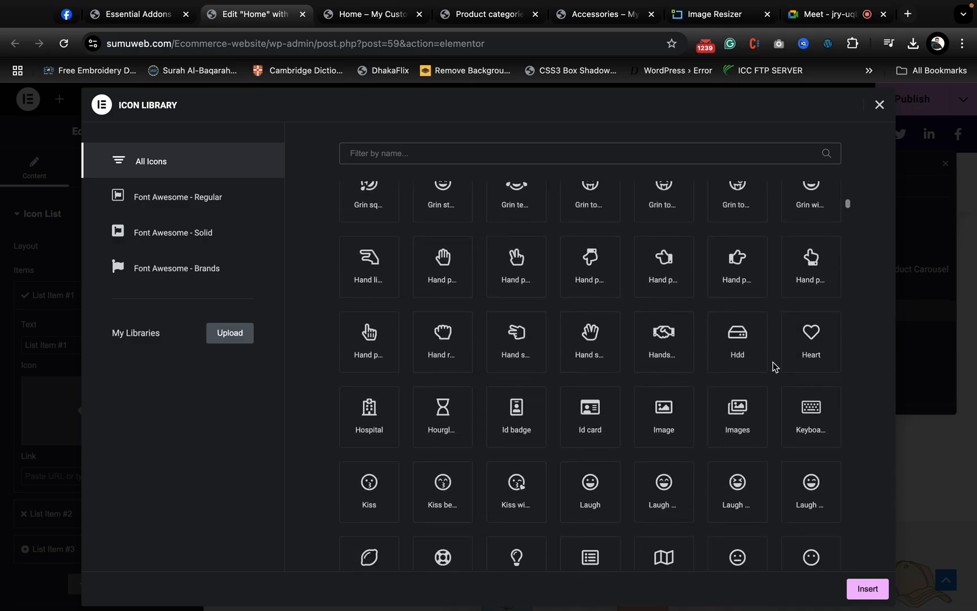
scroll(687, 416, down, 10)
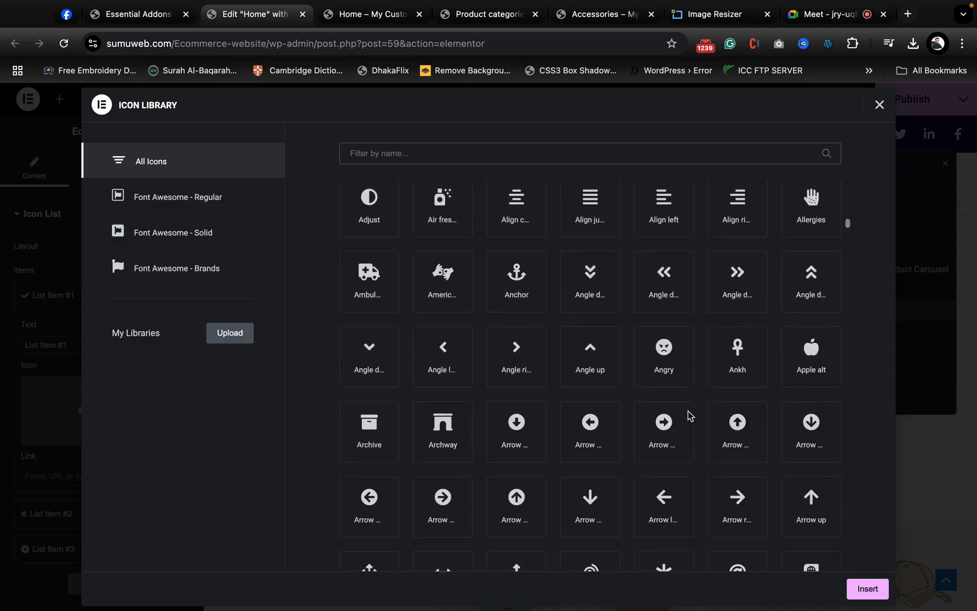
scroll(688, 415, up, 3)
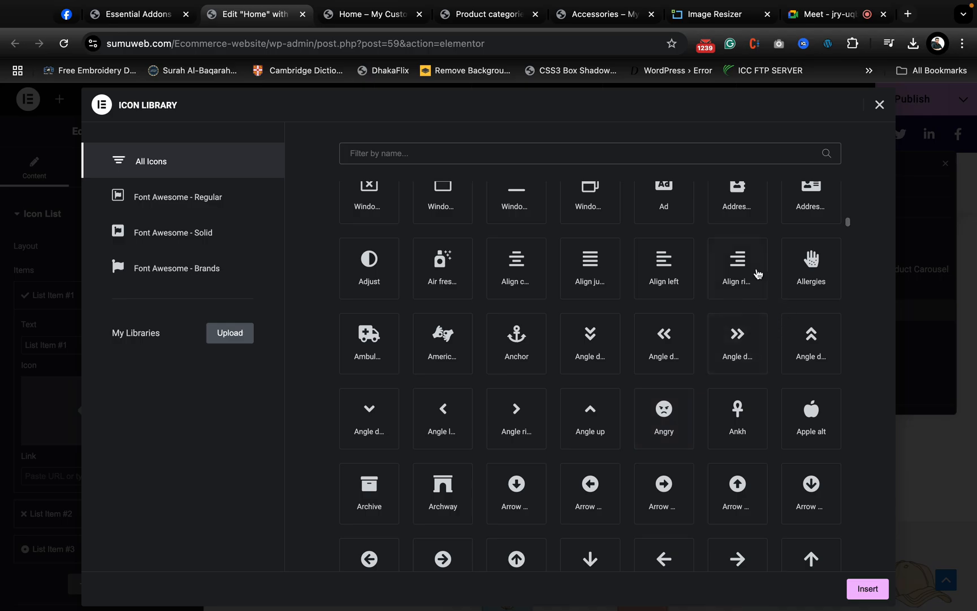
click(521, 419)
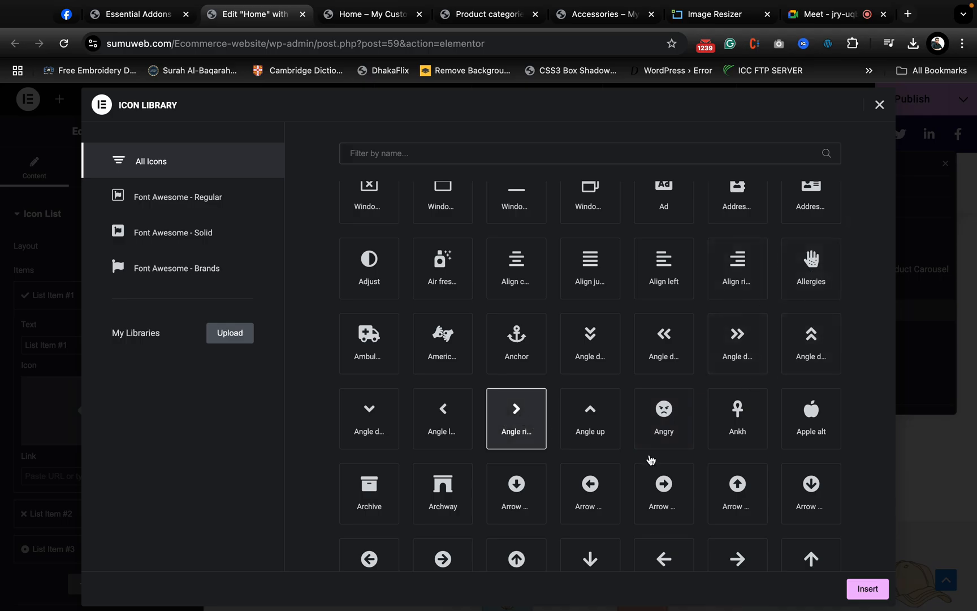
click(868, 591)
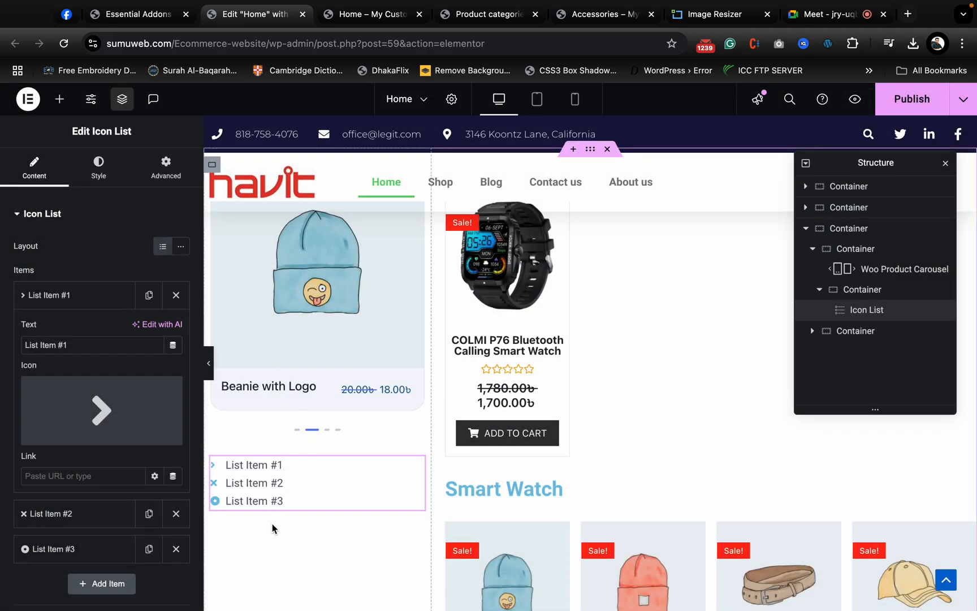
- Set the icon size of the Icon List to 25 px
click(88, 175)
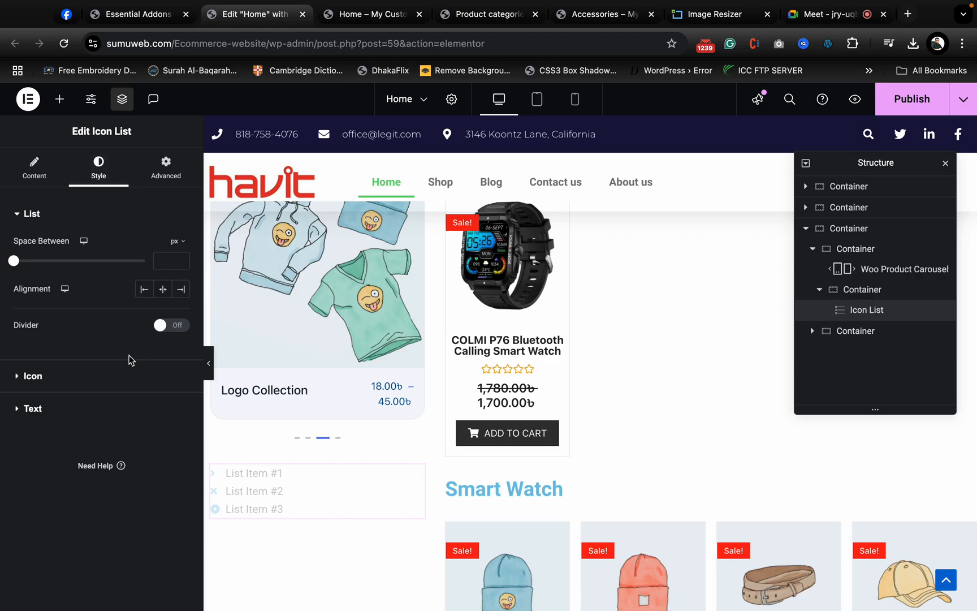
click(74, 375)
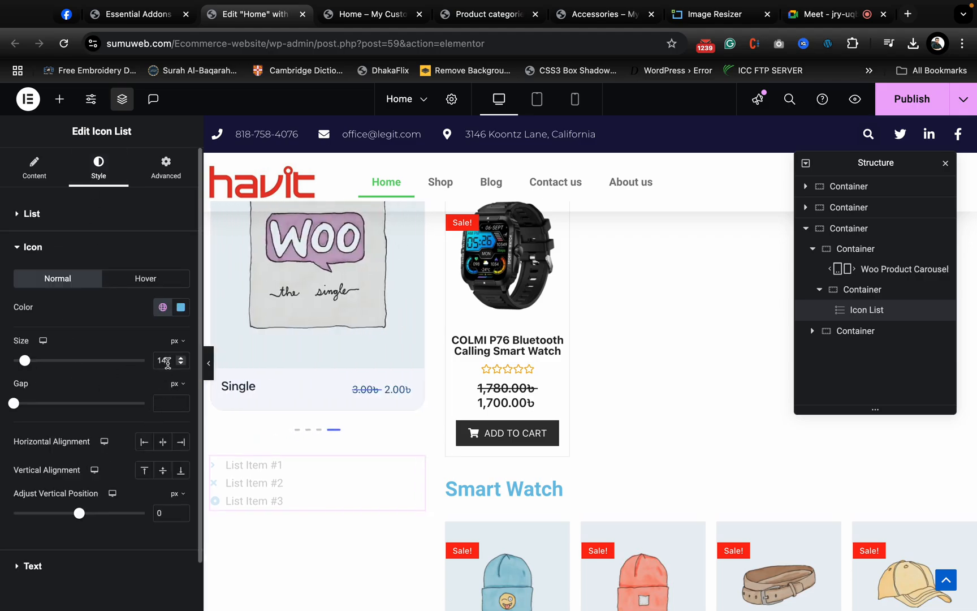
text(20)
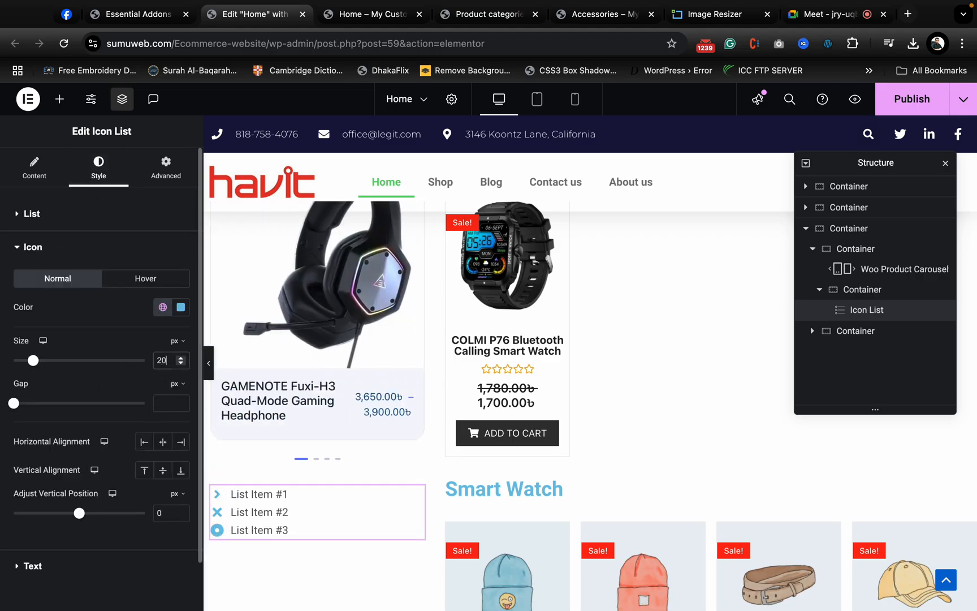
key(BackSpace)
key(BackSpace)
text(25)
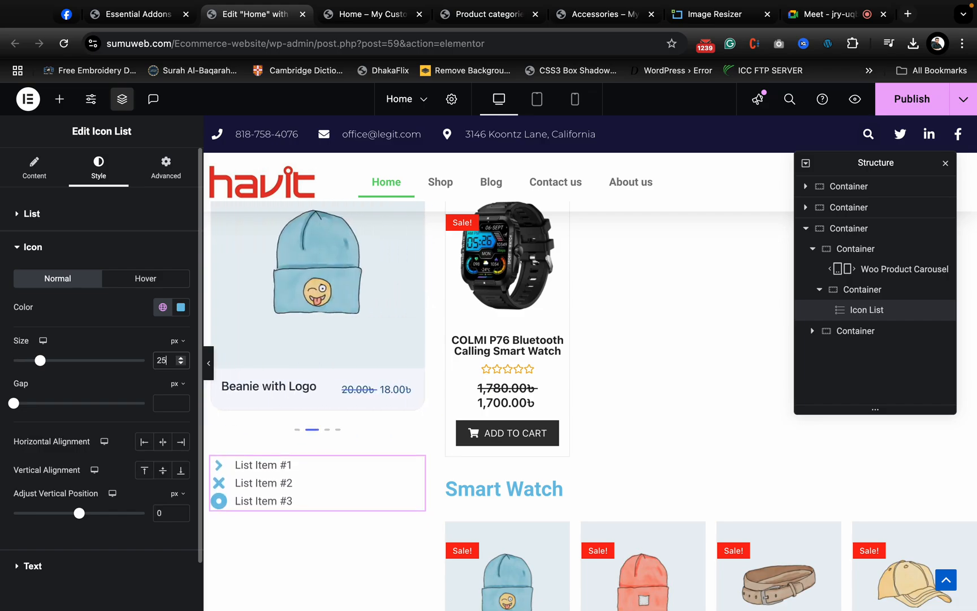
- Change the text of the first Icon List item to "Headphone"
click(34, 168)
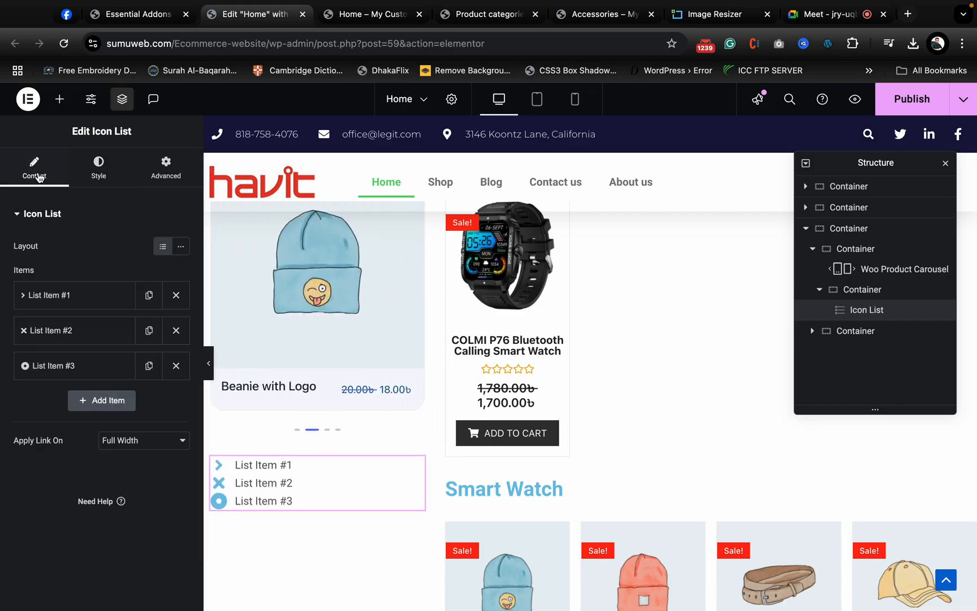
click(109, 295)
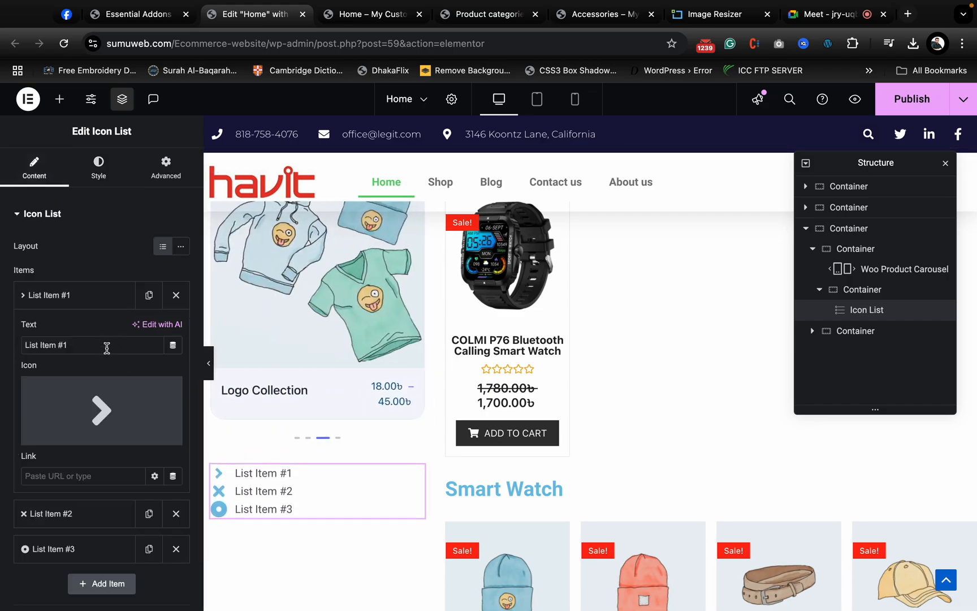
click(106, 347)
key(BackSpace)
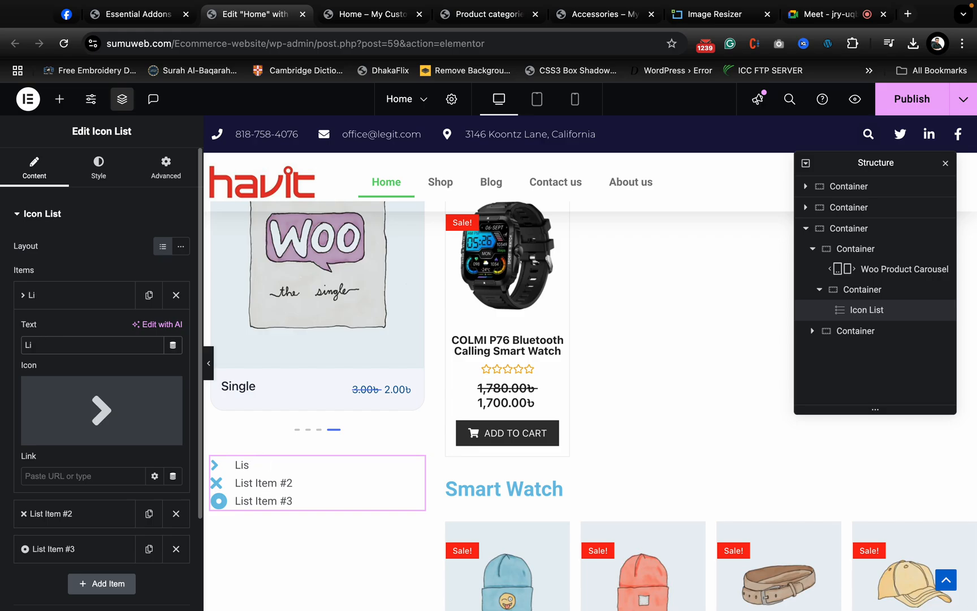
key(BackSpace)
key(BackSpace)
text(Headphone)
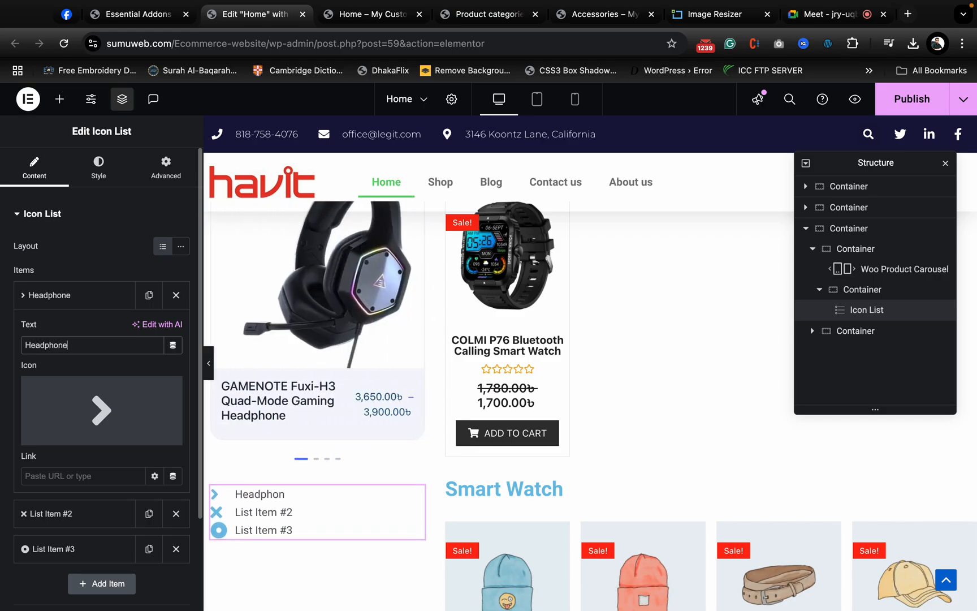
- Remove List Item #2 and List Item #3 from the Icon List and reopen the Headphone item's settings
click(91, 295)
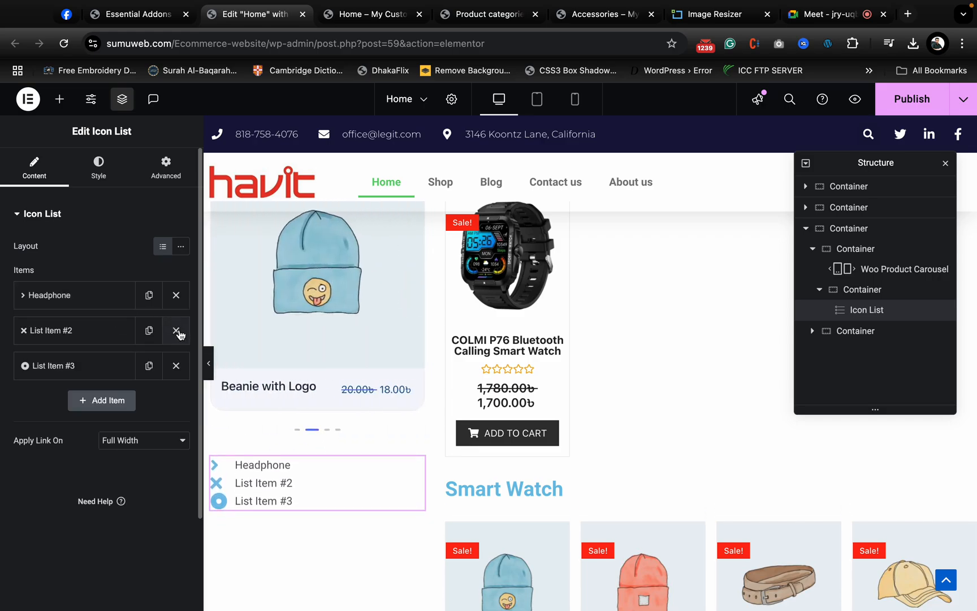
click(176, 330)
click(176, 330)
click(101, 294)
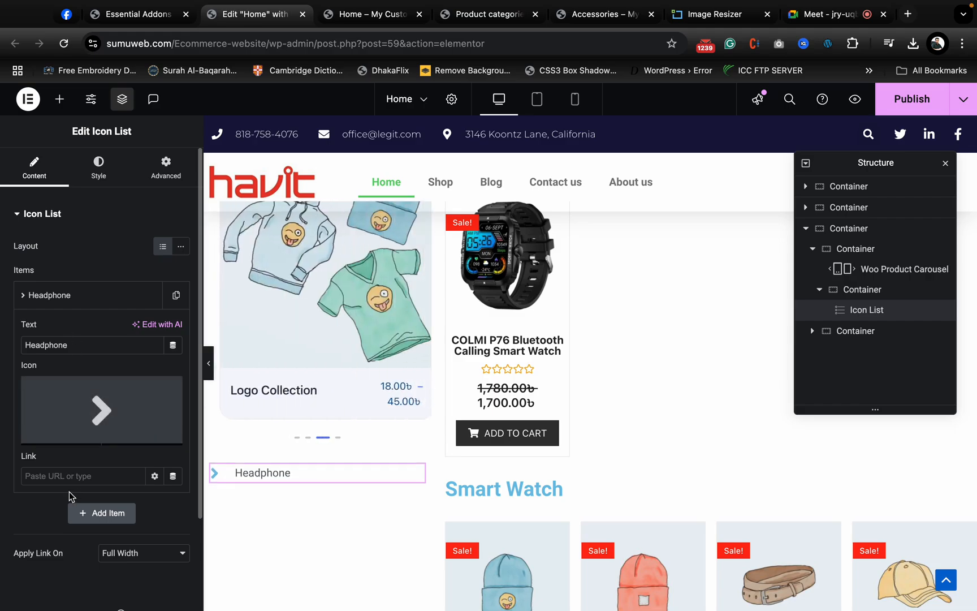
- Duplicate the Headphone item of the Icon List until the list holds seven items
click(85, 294)
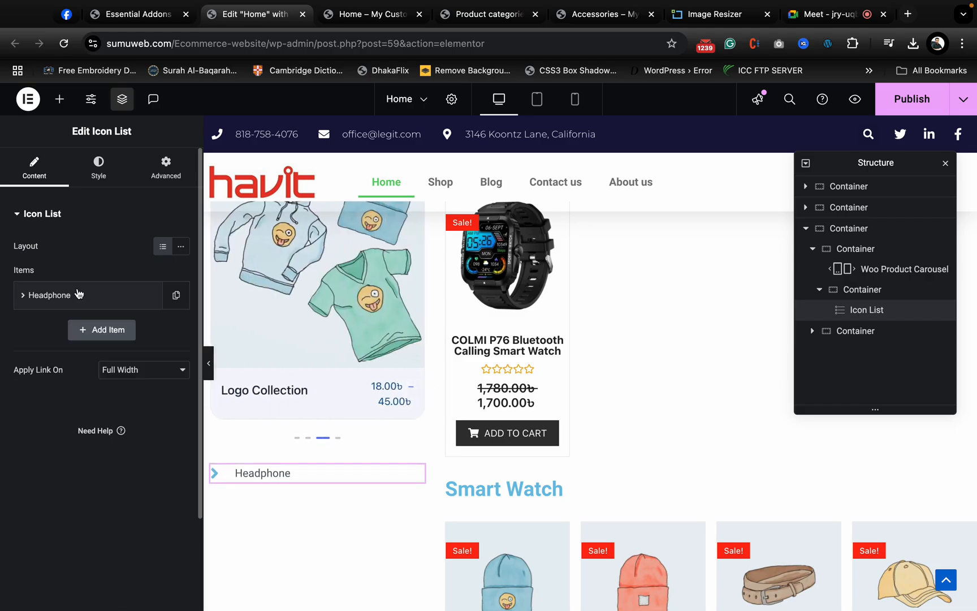
click(176, 295)
click(149, 330)
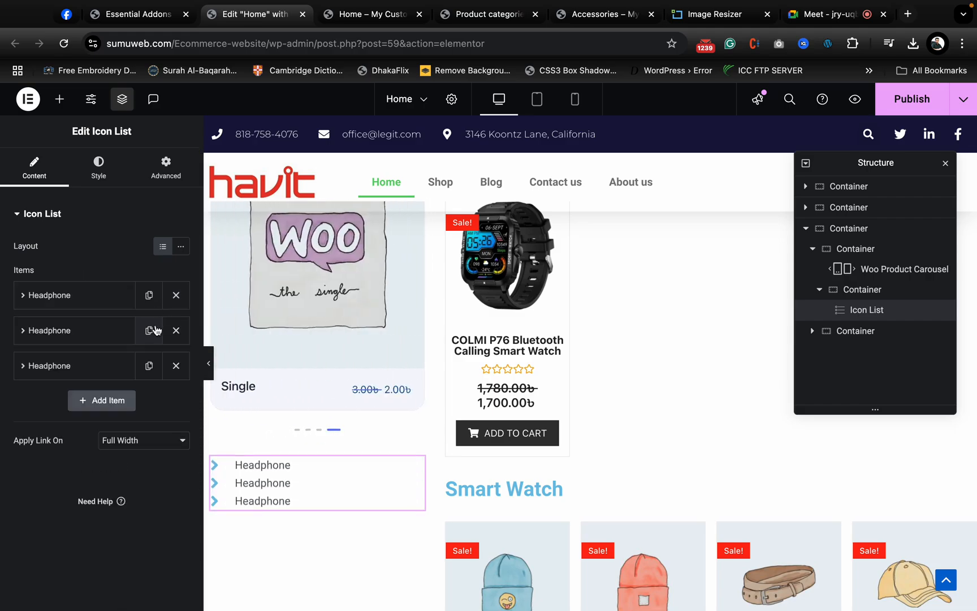
click(150, 331)
click(149, 330)
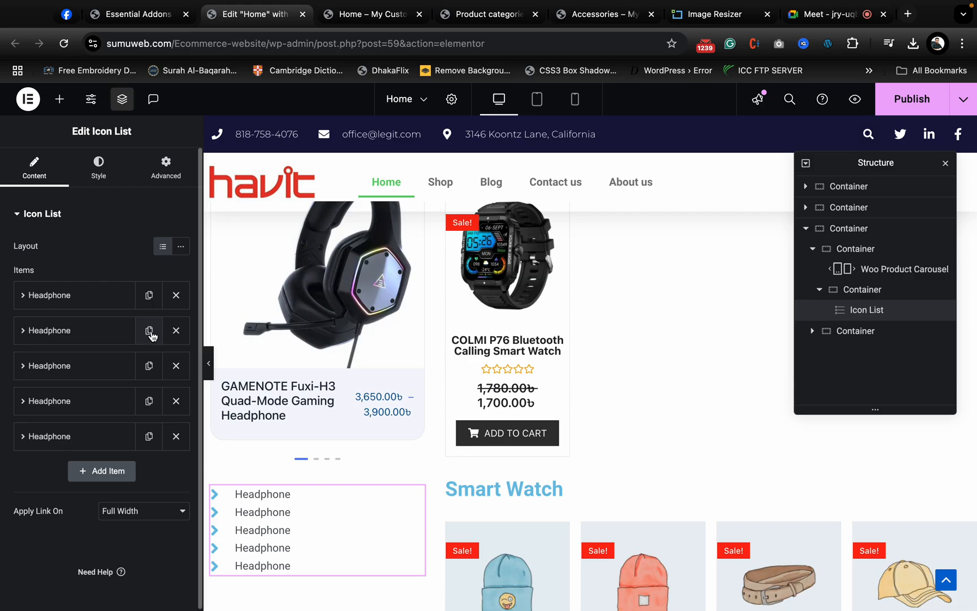
click(149, 331)
click(150, 330)
- Change the text of the second Icon List item to "Smart Watch"
click(92, 330)
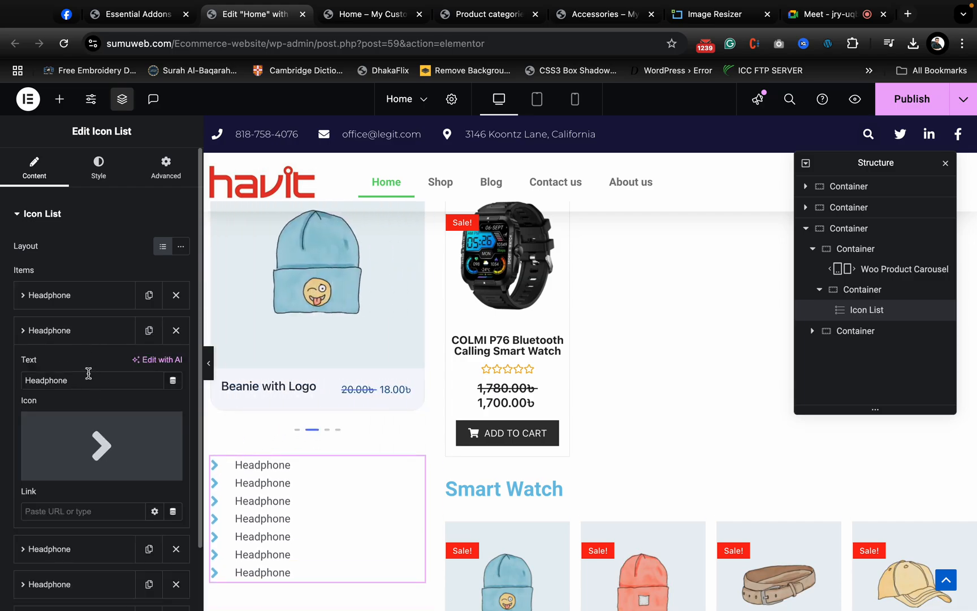
text(S)
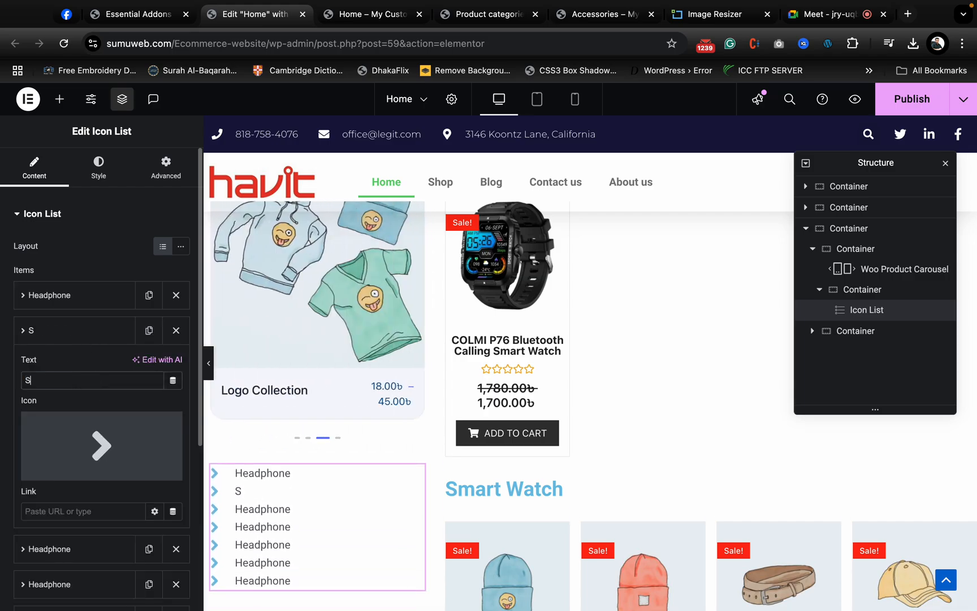
text(mart W)
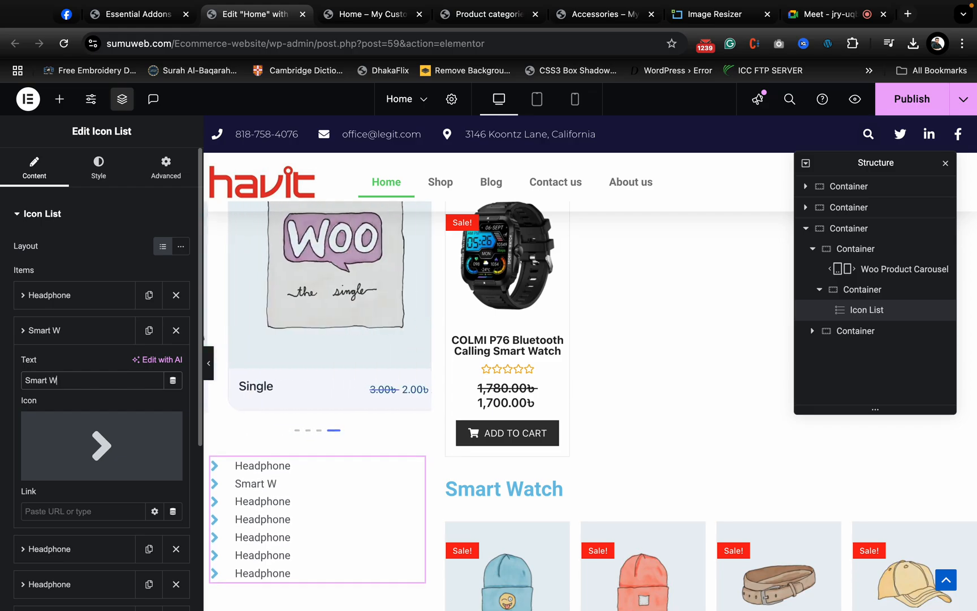
text(atch)
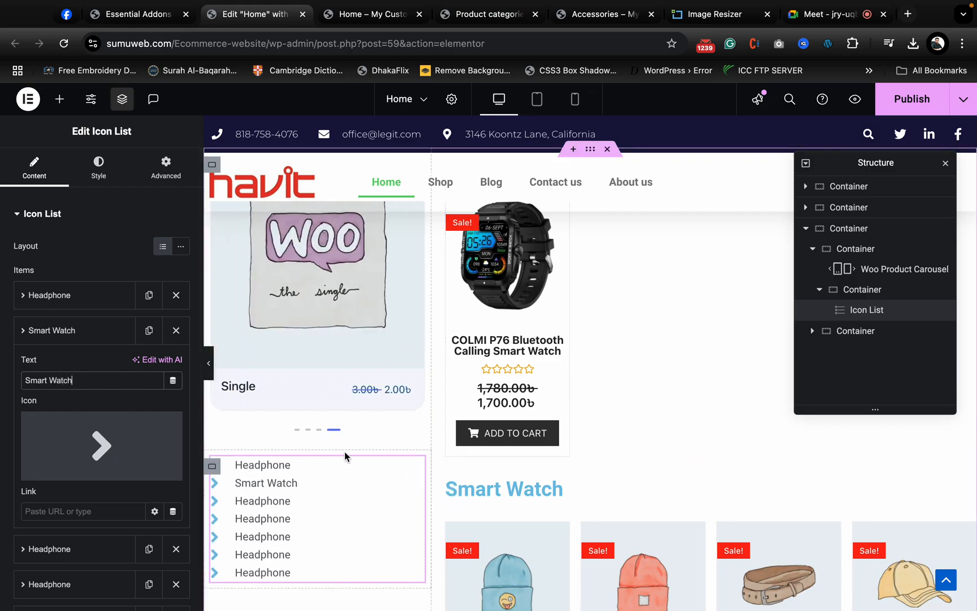
click(79, 331)
- Change the text of the third Icon List item to "T-shirt"
click(98, 366)
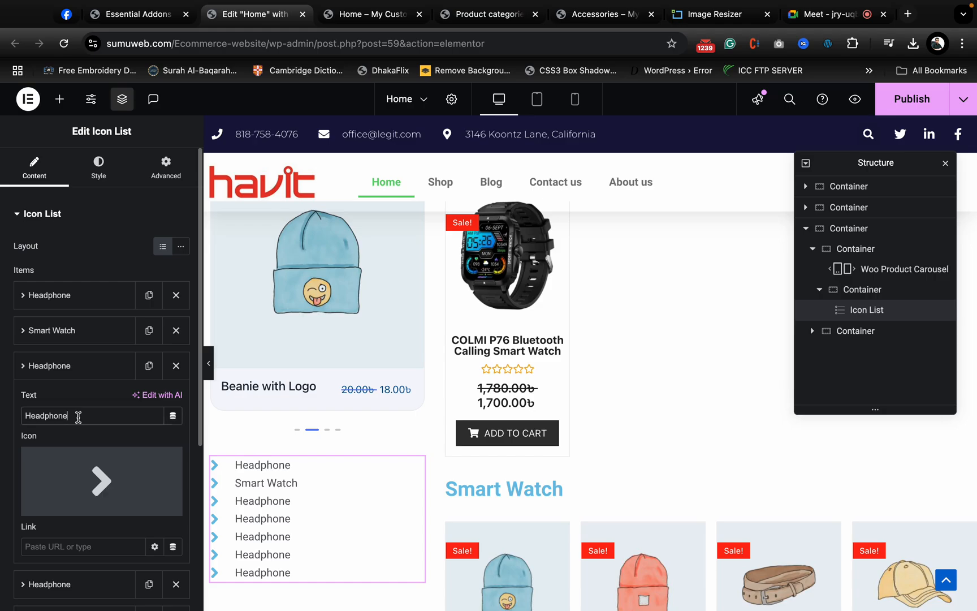
text(T)
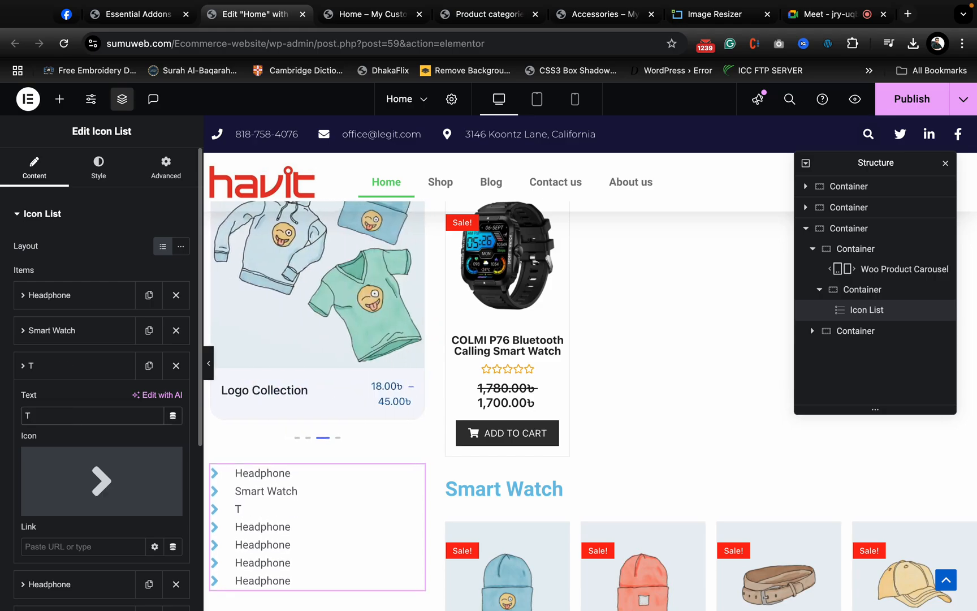
text(-shirt)
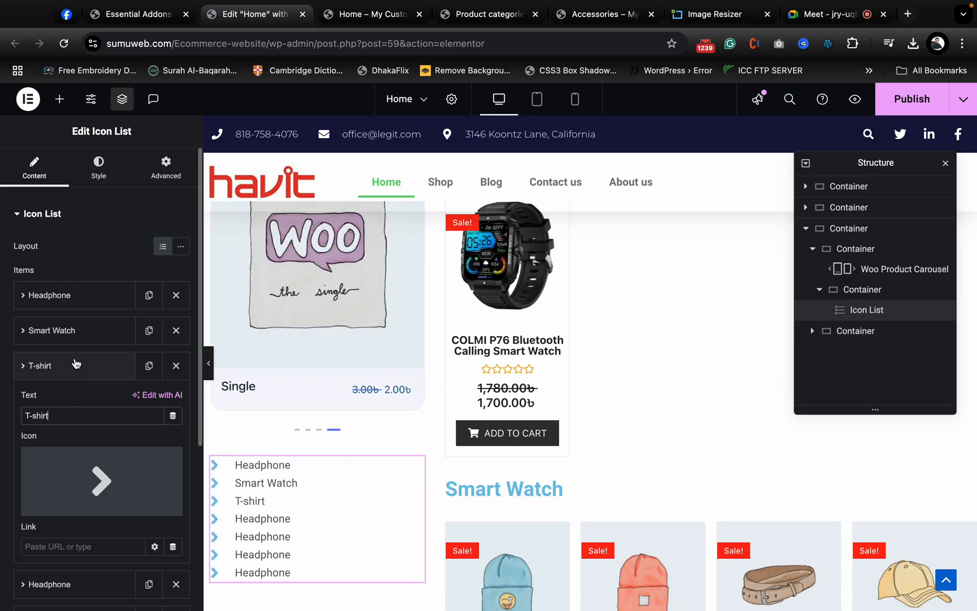
click(76, 365)
- Change the text of the fourth Icon List item to "Pant"
click(96, 402)
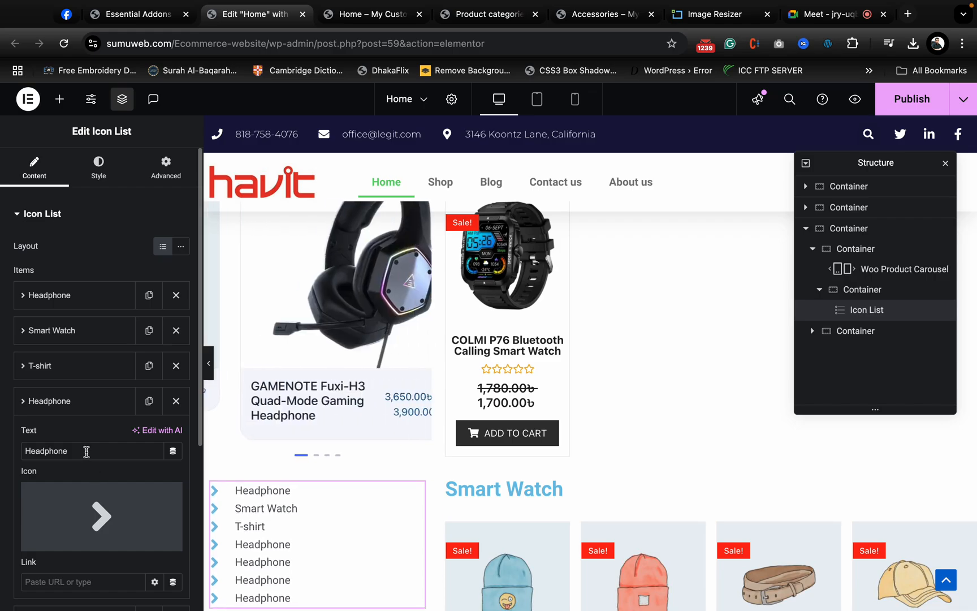
click(87, 451)
text(Pant)
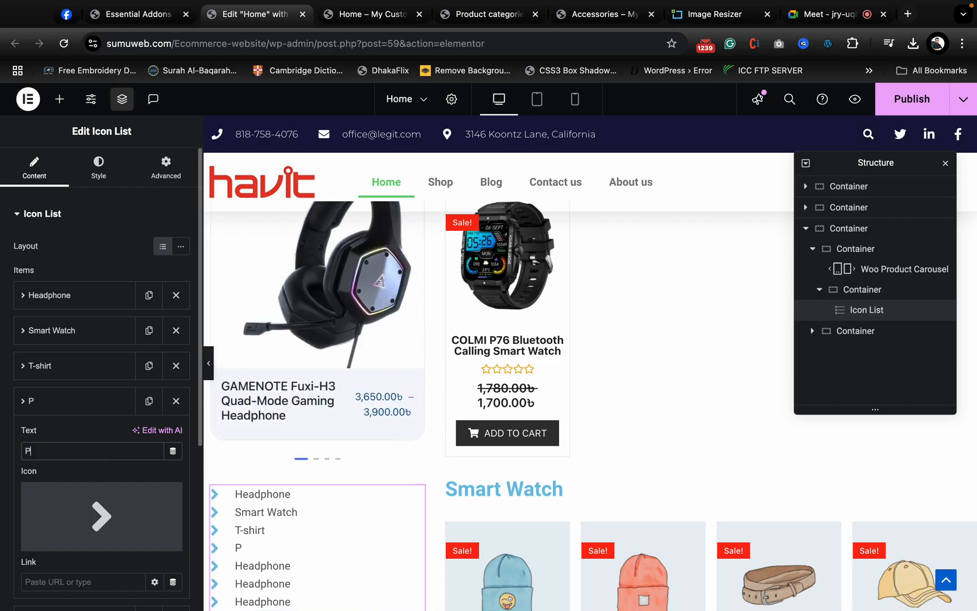
click(82, 407)
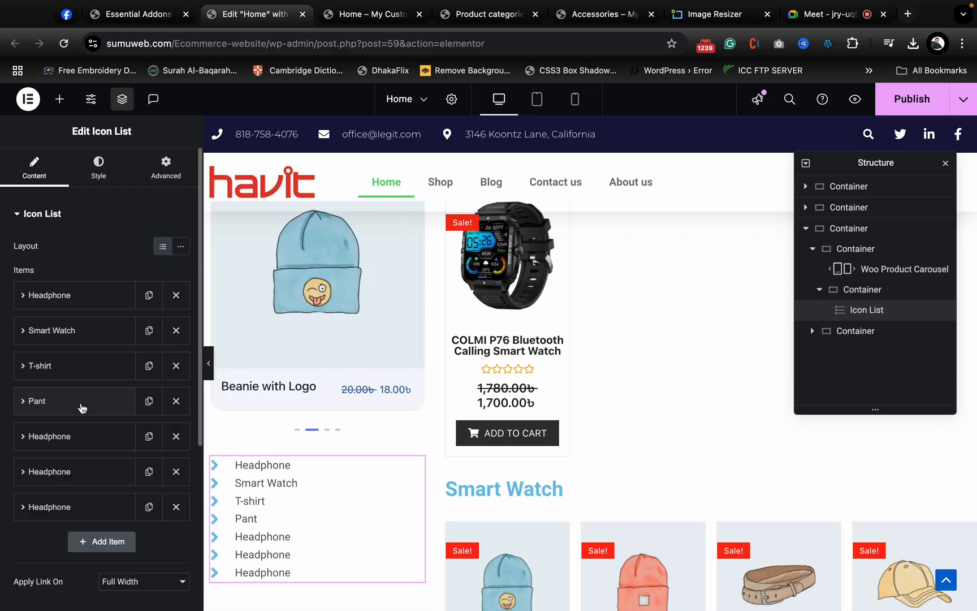
- Change the text of the fifth Icon List item to "Airbuds" and remove the two leftover Headphone items below it
click(80, 445)
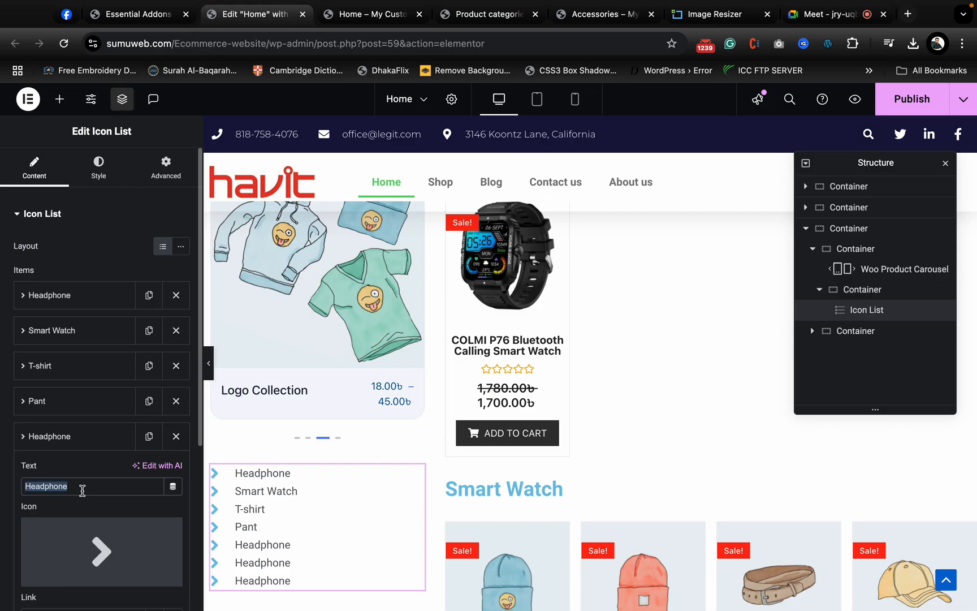
text(Aur)
key(BackSpace)
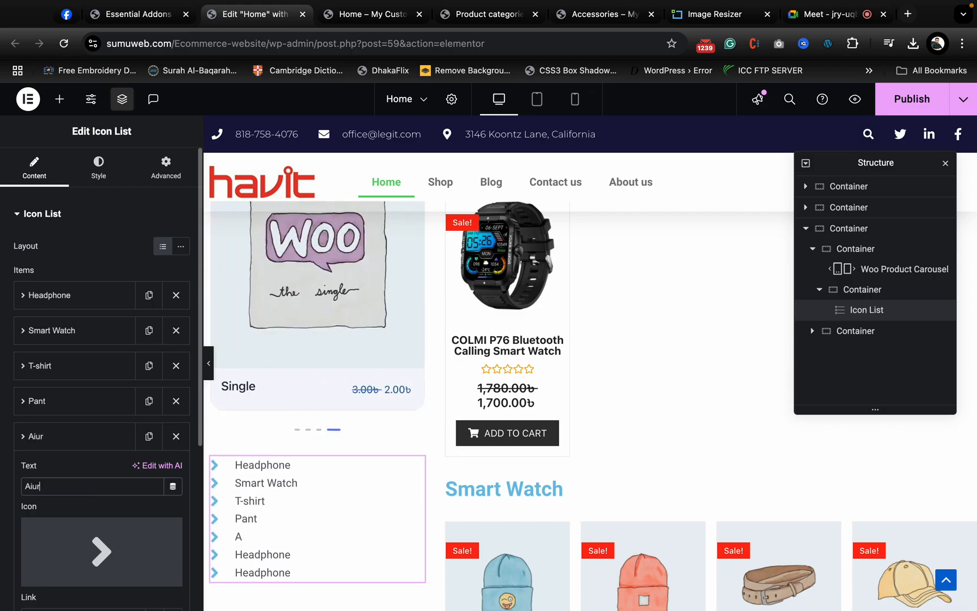
text(rbuy)
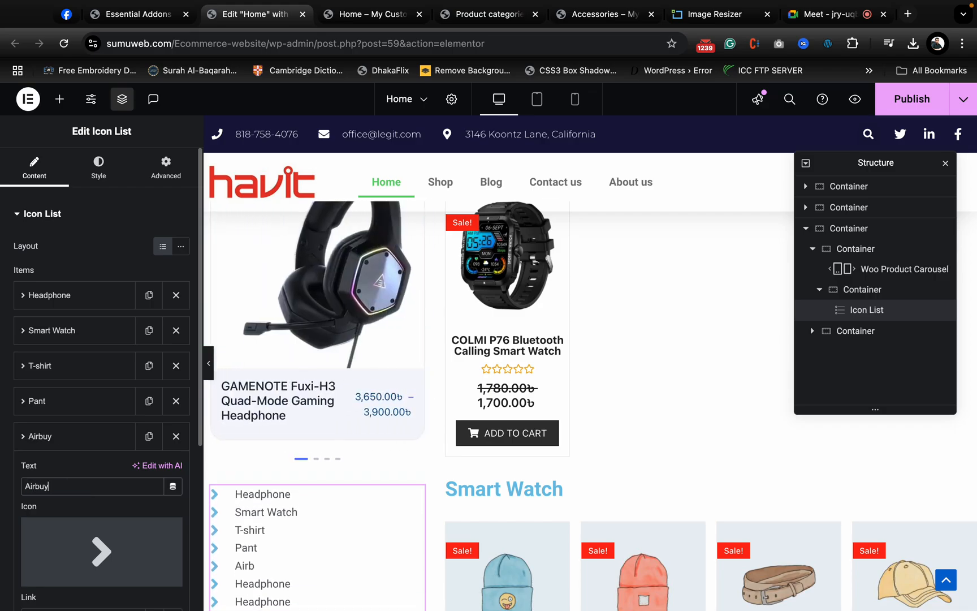
key(BackSpace)
text(ds)
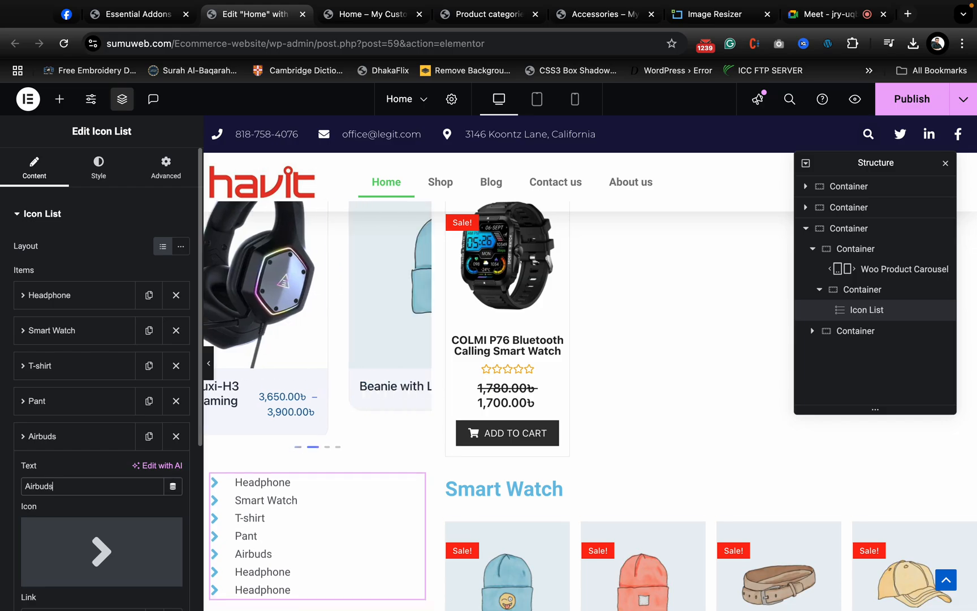
click(91, 439)
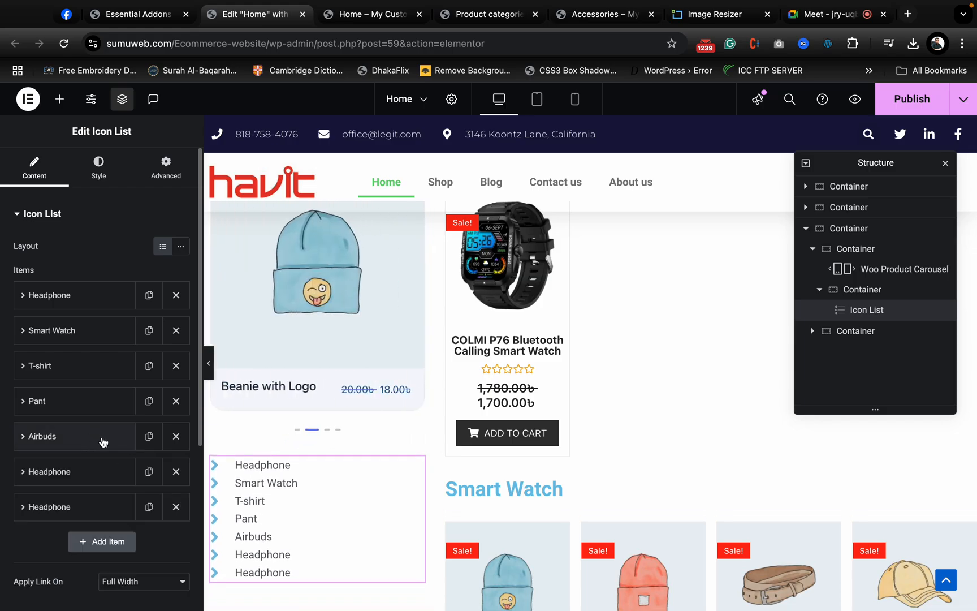
click(175, 481)
click(175, 481)
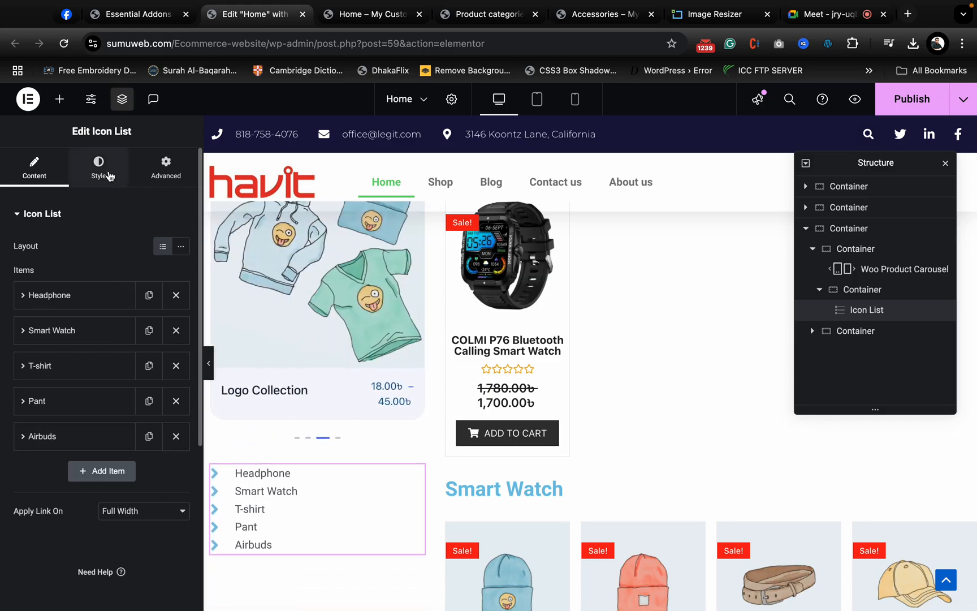
- Turn on the divider between the Icon List items and set their space between to 20 px
click(102, 169)
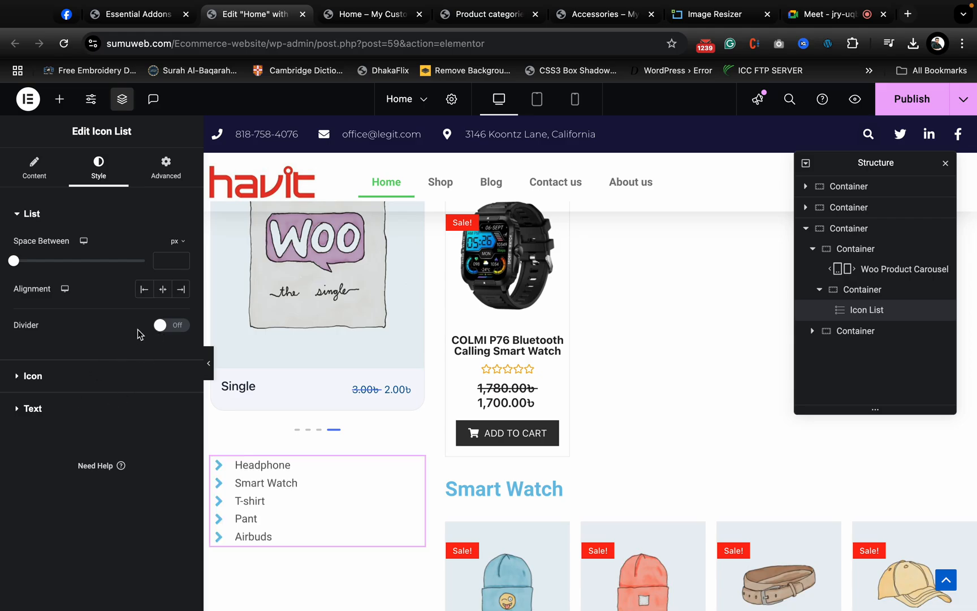
click(160, 325)
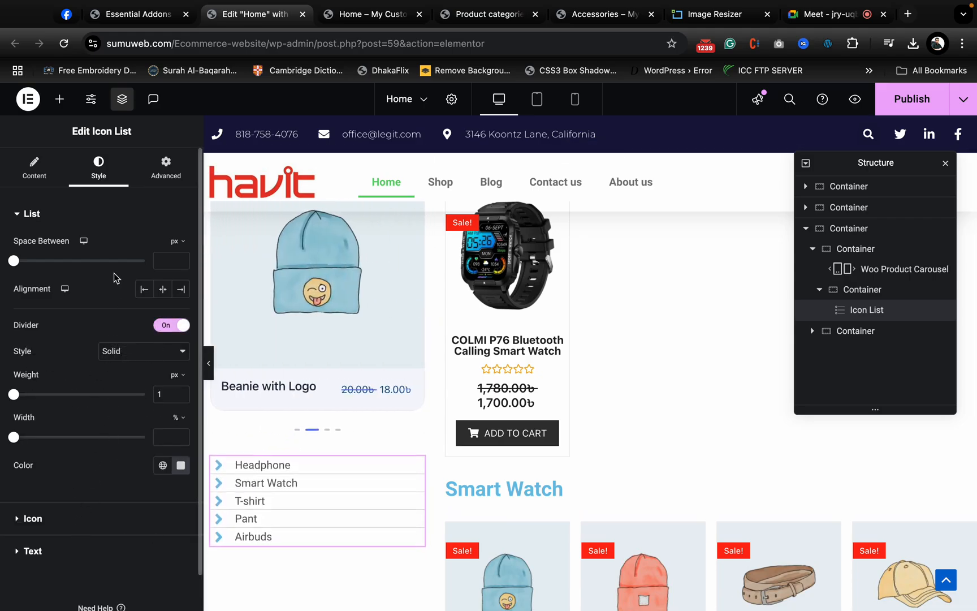
drag(12, 262, 67, 260)
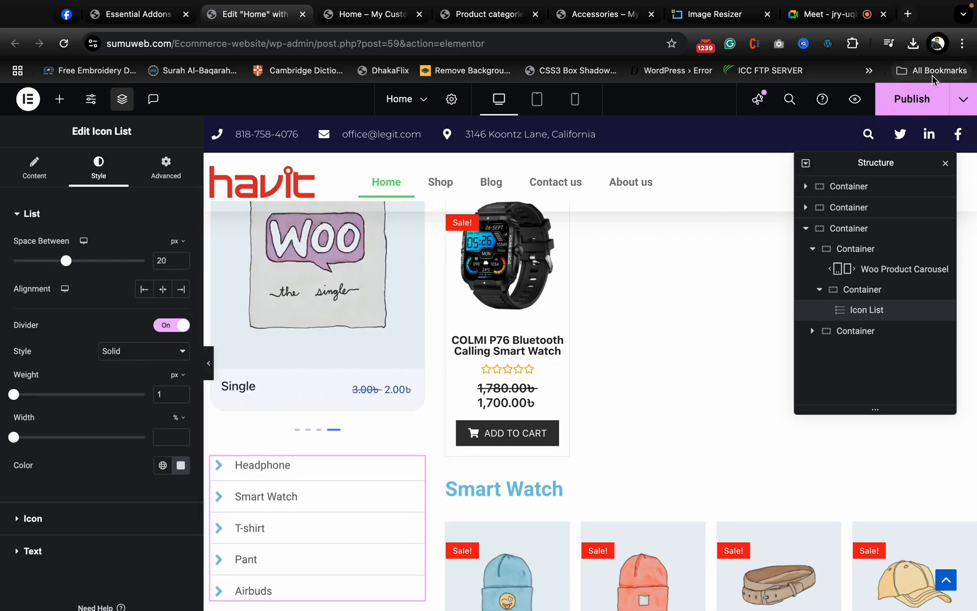
- Publish the Home page and check the category row, carousel, icon list and product grids in its reloaded preview
click(907, 110)
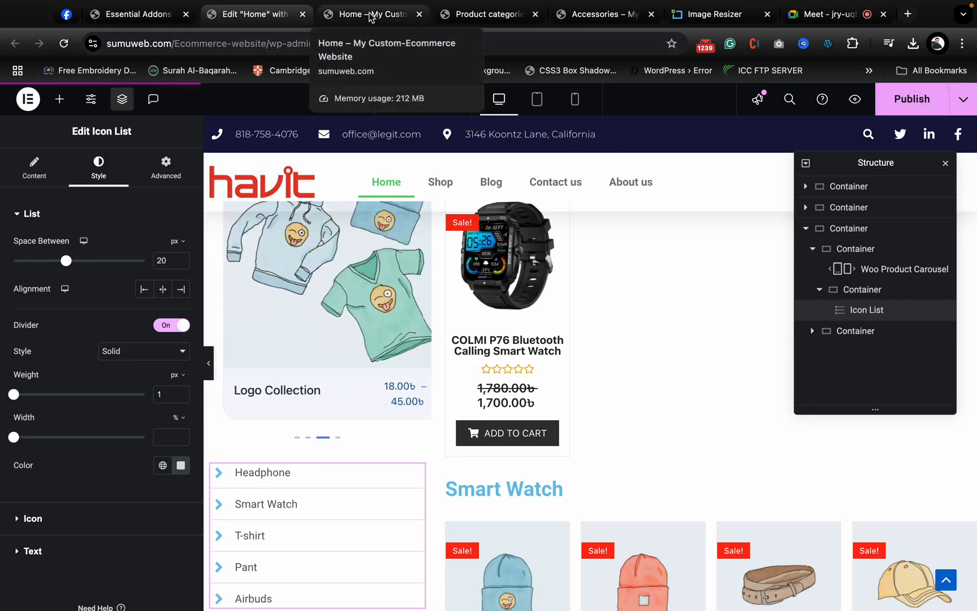
click(369, 15)
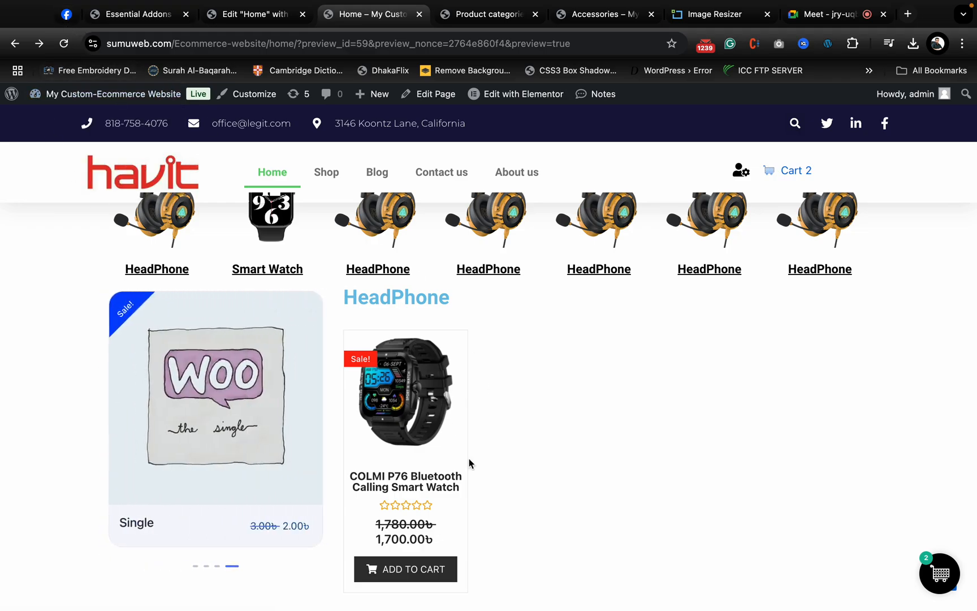
scroll(469, 458, down, 6)
click(63, 43)
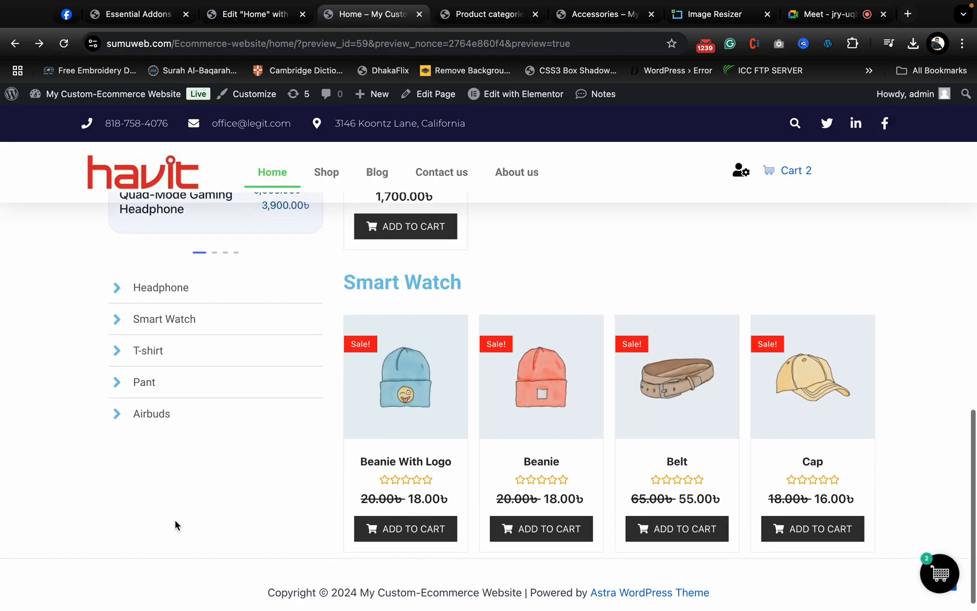
scroll(171, 410, up, 2)
scroll(568, 413, up, 5)
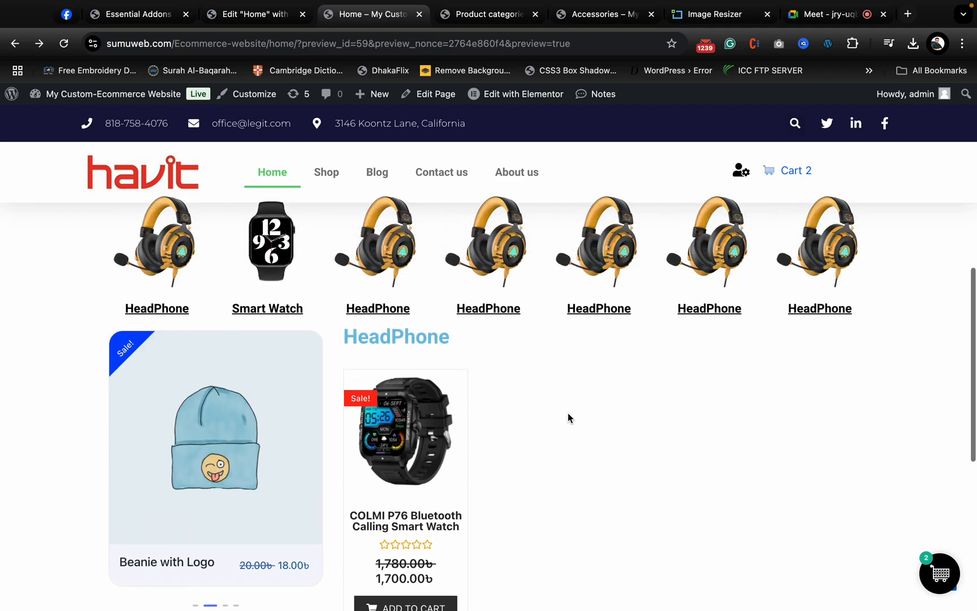
scroll(239, 459, down, 4)
scroll(541, 405, up, 3)
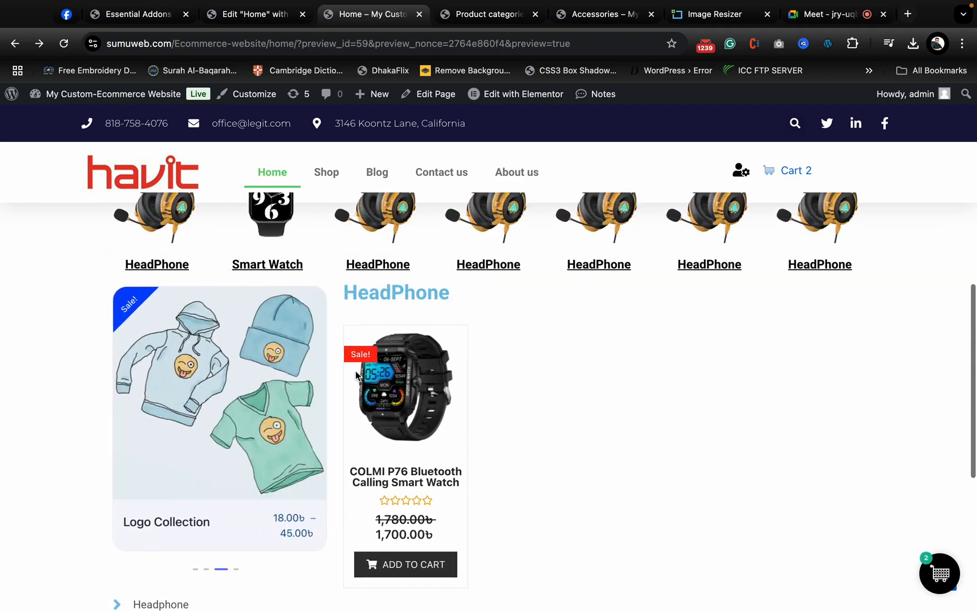
scroll(541, 405, down, 2)
scroll(540, 405, down, 4)
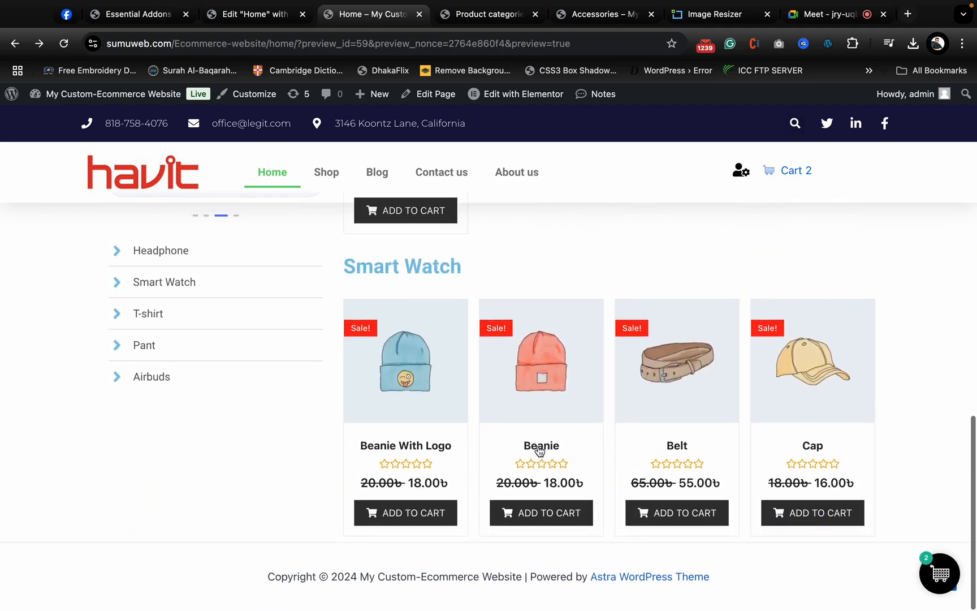
- Find "martfury" in the browsing history from a new tab and open the Martfury WooCommerce theme page on ThemeForest
click(909, 14)
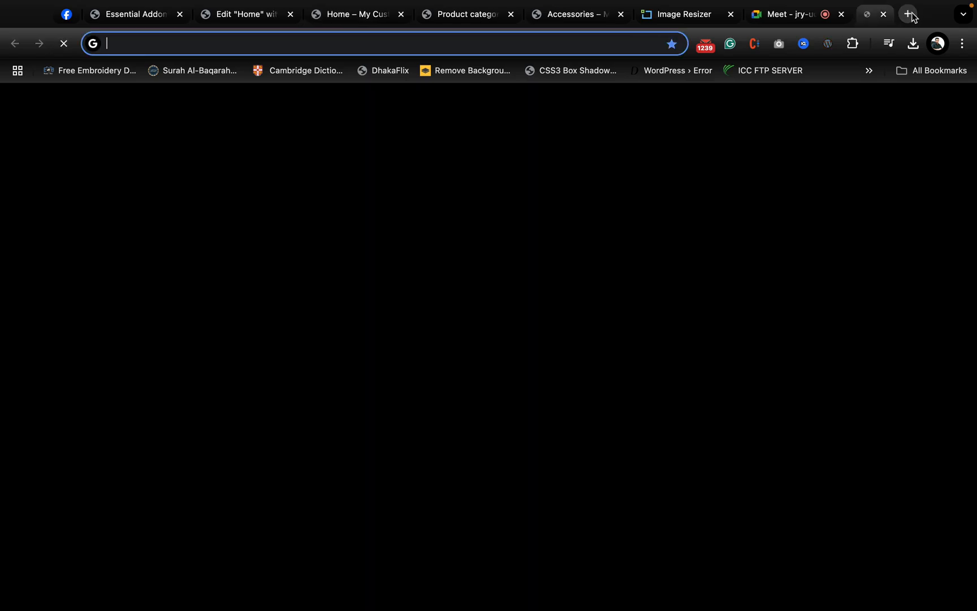
text(mar)
key(BackSpace)
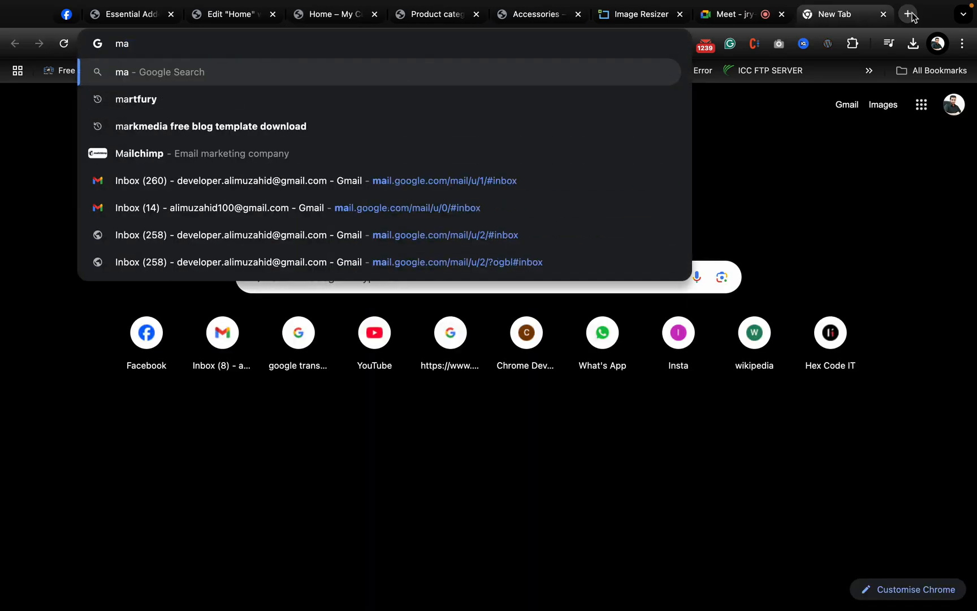
text(r)
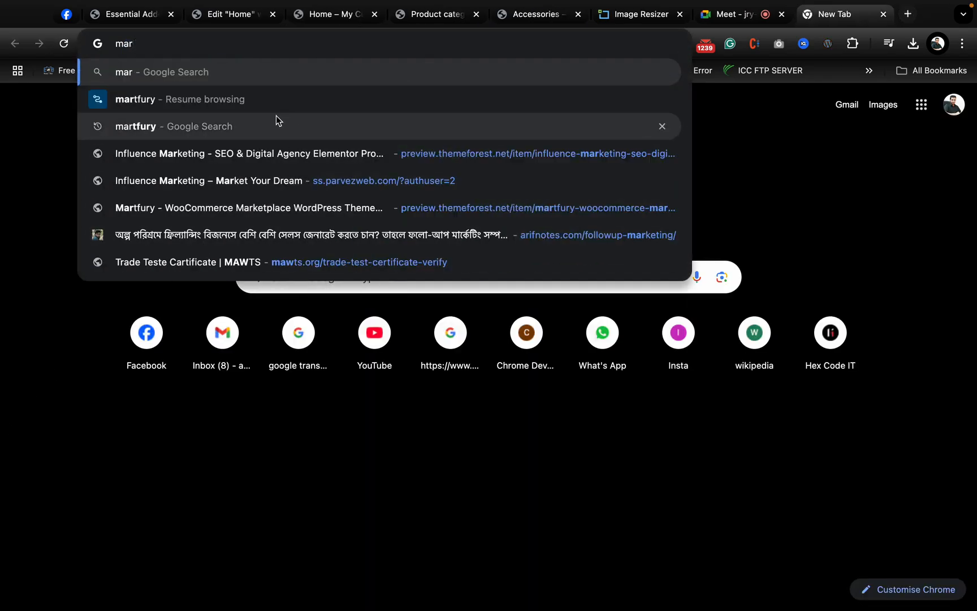
key(Escape)
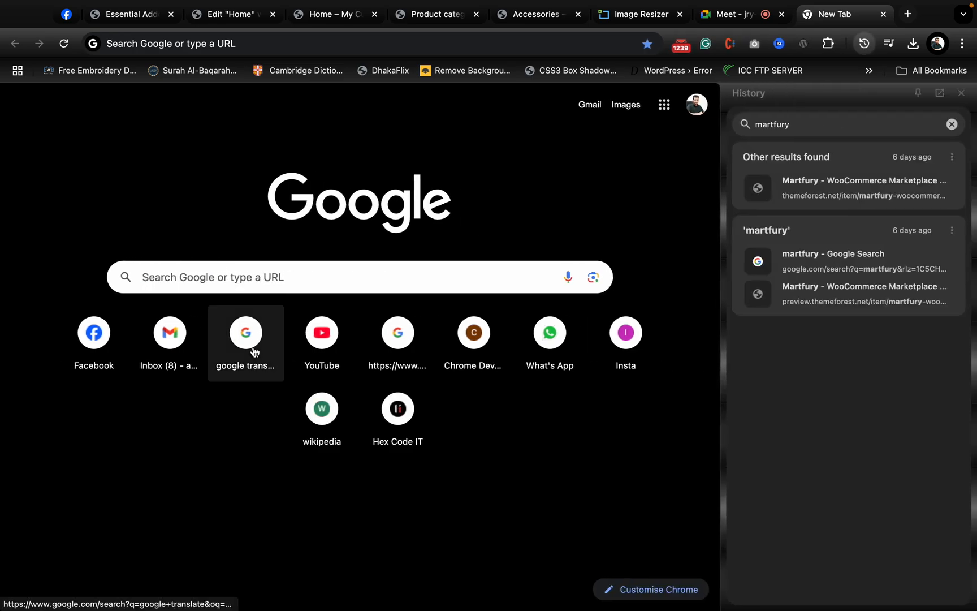
click(828, 190)
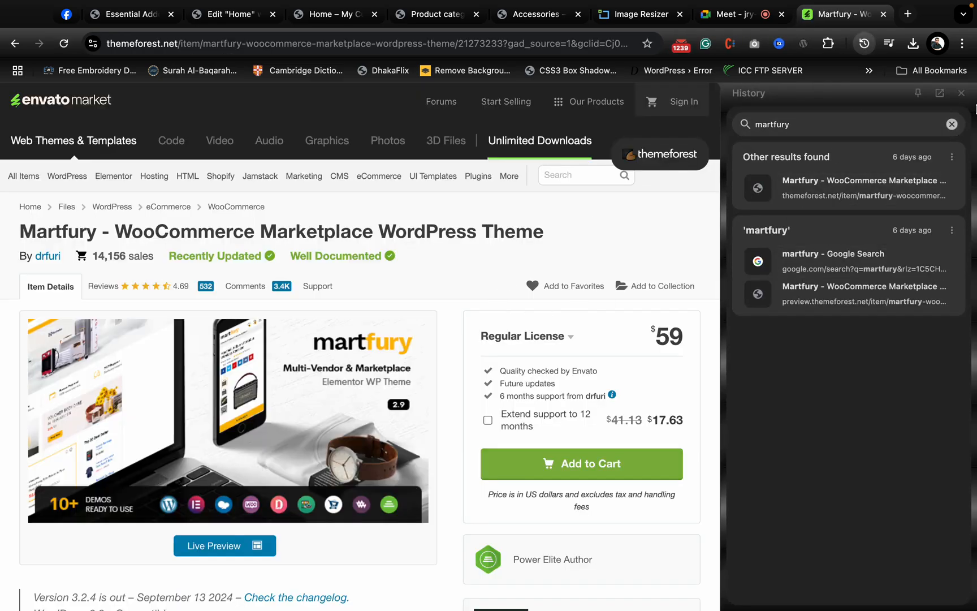
click(961, 93)
- Open the live preview of the Martfury theme and go to its demos section
click(530, 342)
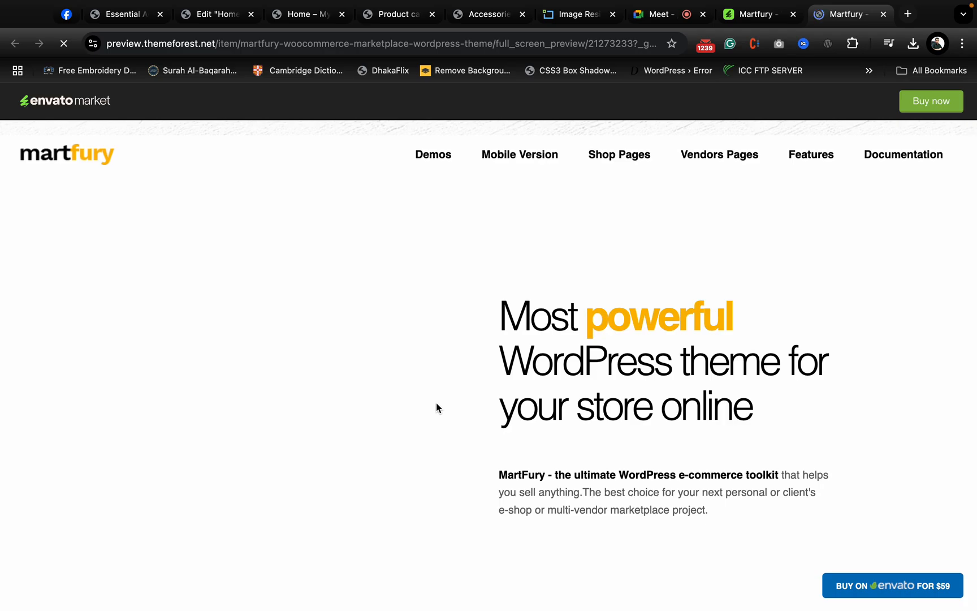
click(434, 157)
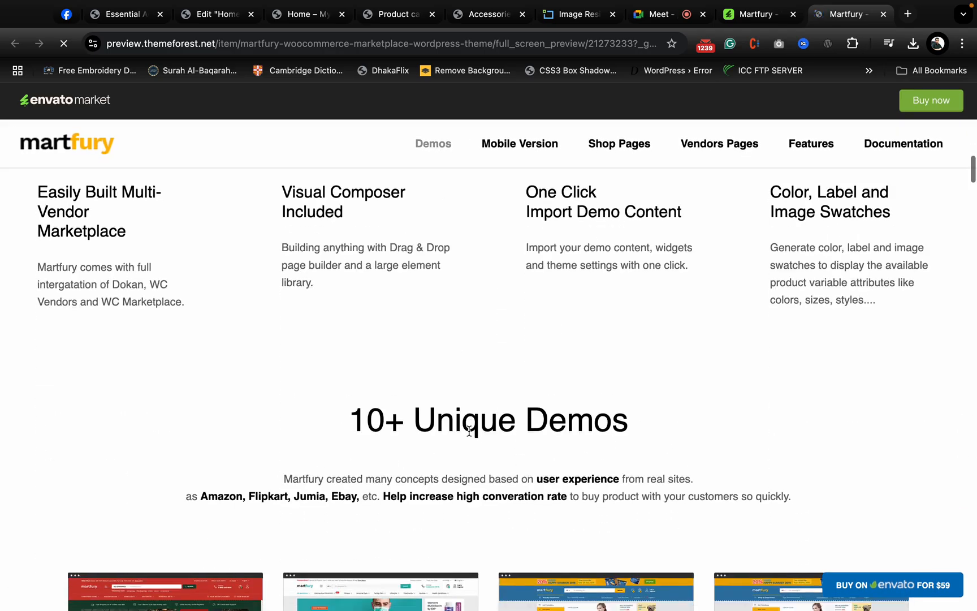
- Open the Marketplace Full Width demo, view its cart page and return to the demo's home page
scroll(349, 386, down, 5)
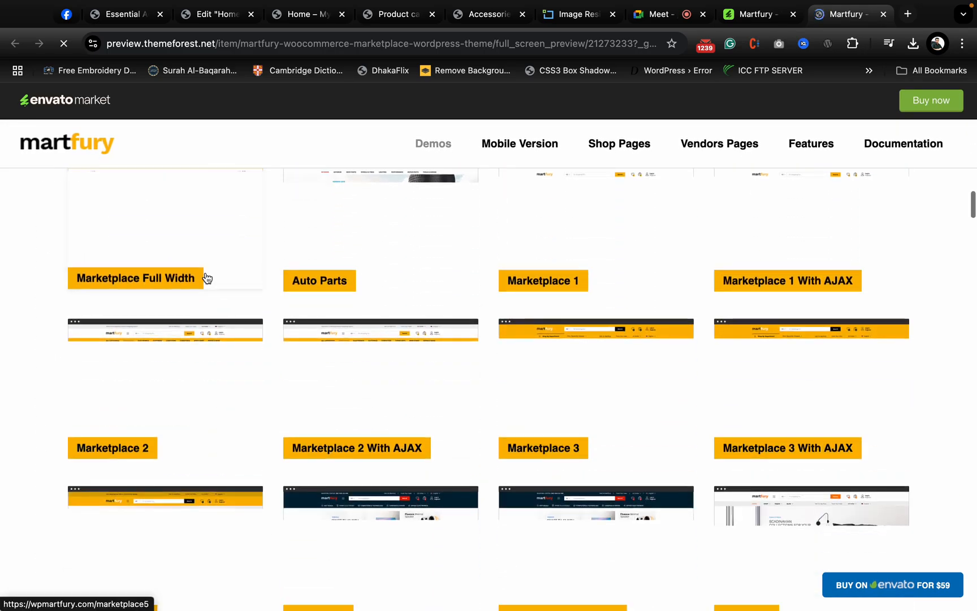
click(195, 264)
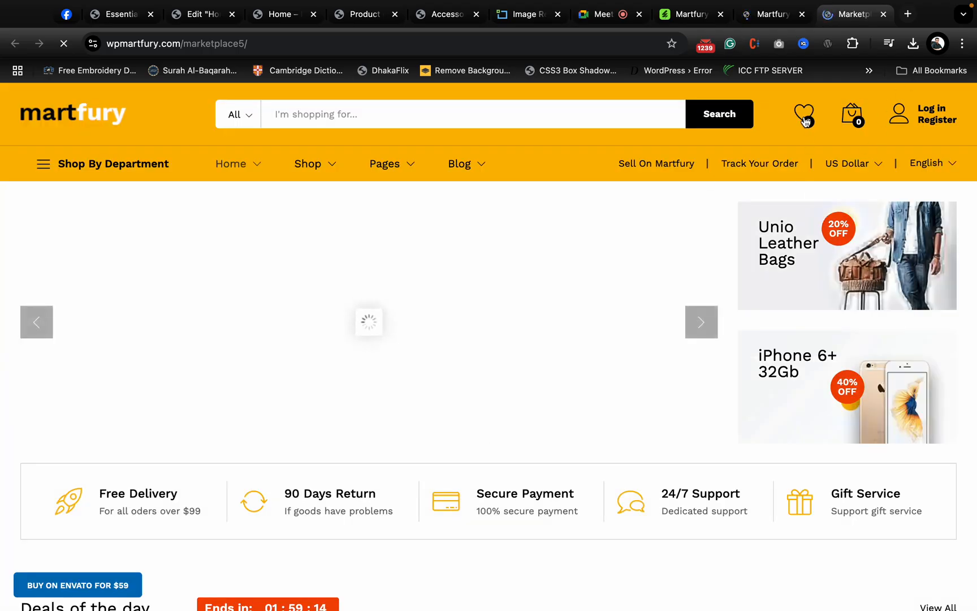
mouse_move(854, 116)
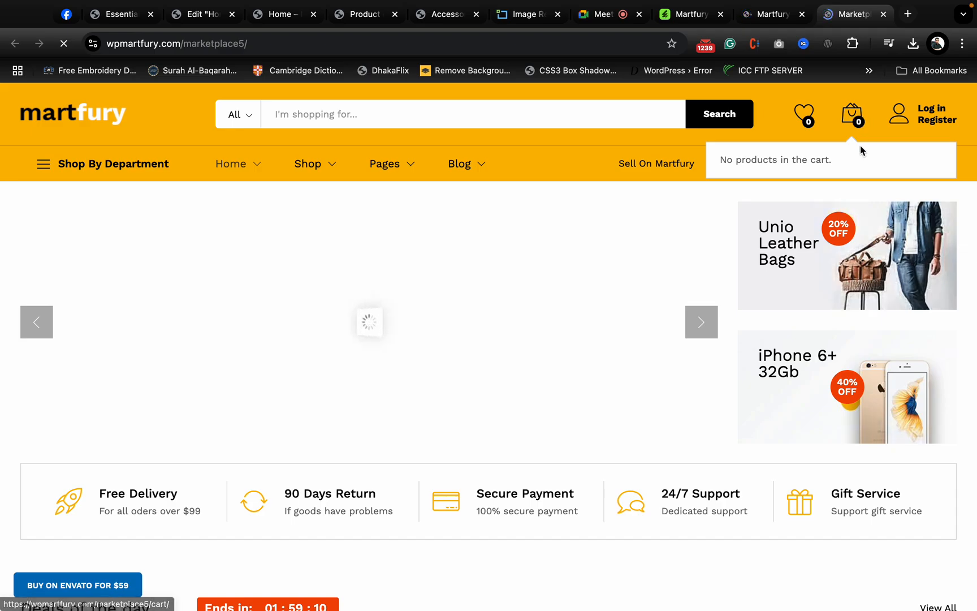
mouse_move(856, 164)
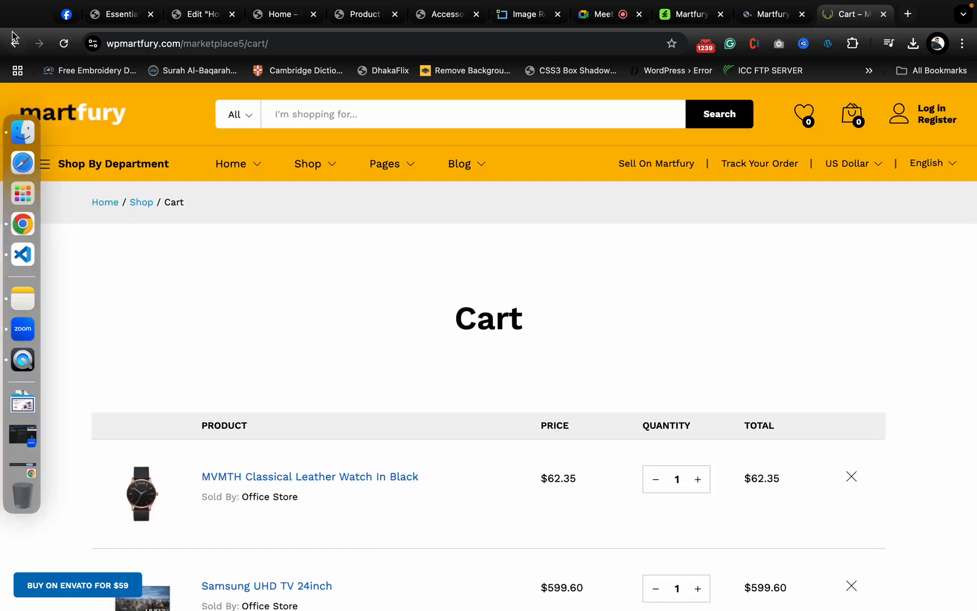
click(15, 44)
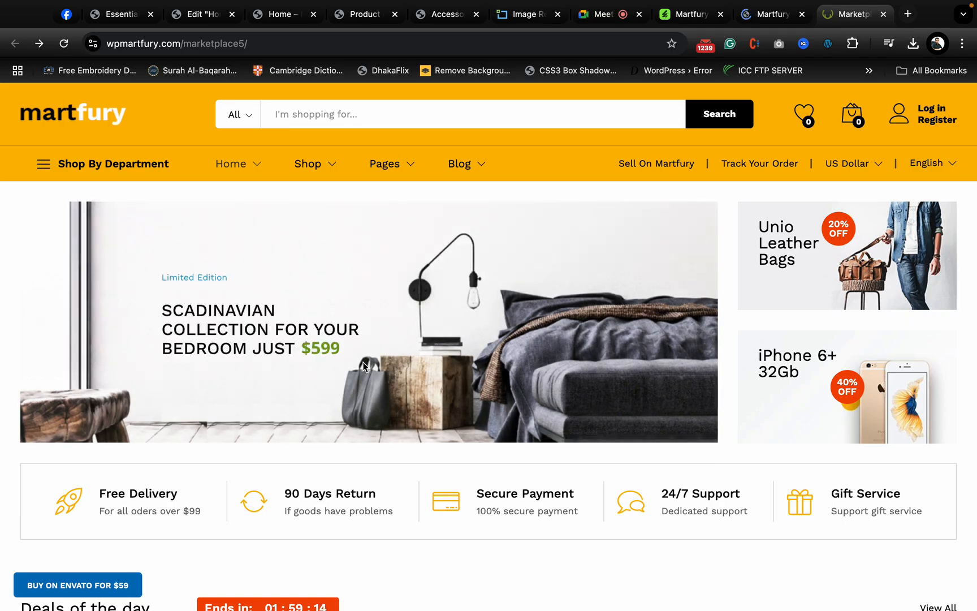
- Examine the demo's header navigation, account, cart and wishlist icons and its Deals of the day carousel
mouse_move(240, 181)
mouse_move(424, 170)
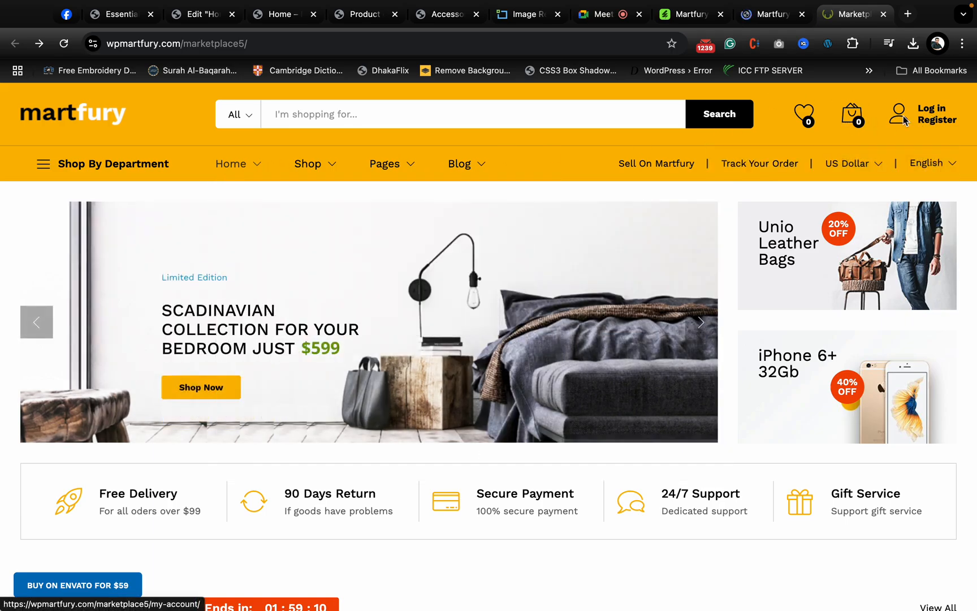
mouse_move(855, 119)
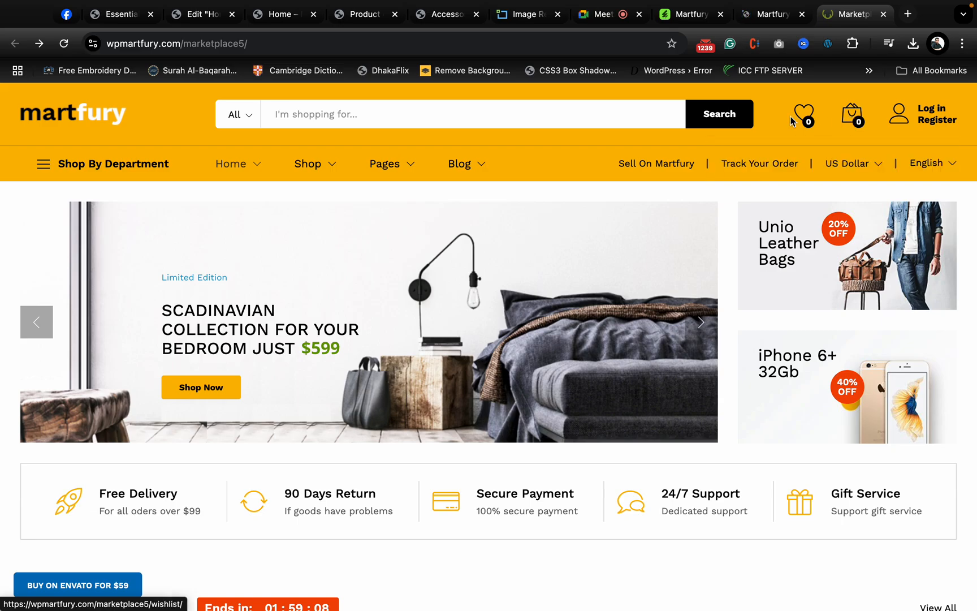
click(424, 103)
scroll(338, 443, down, 6)
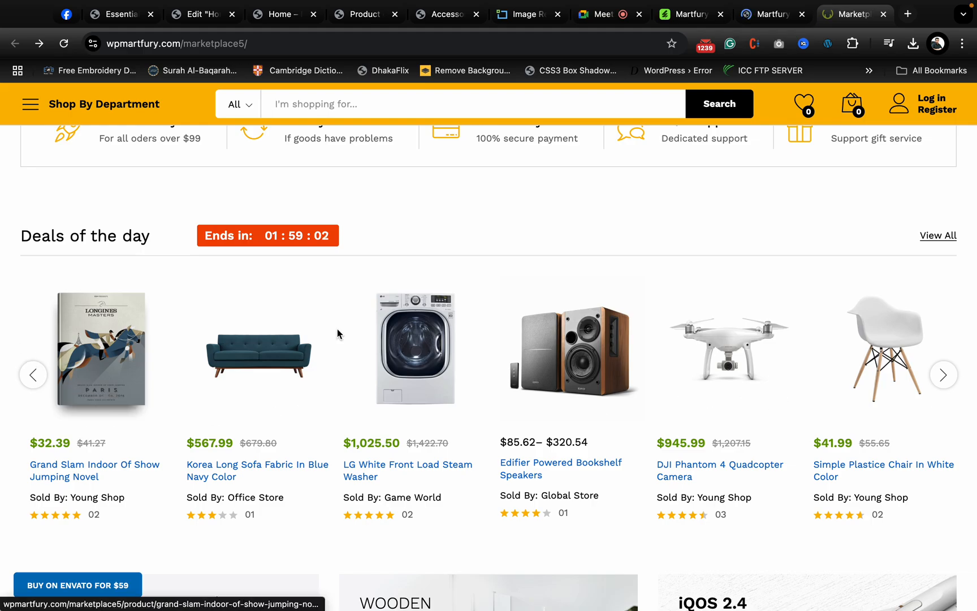
mouse_move(945, 408)
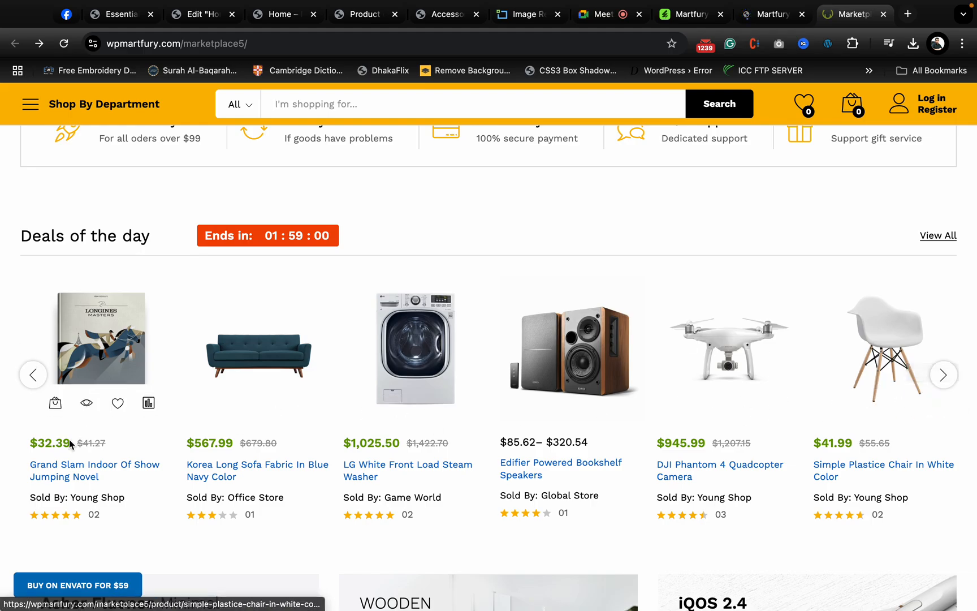
- Examine the demo's promotional banners, Top Categories Of The Month row and the product carousels for each category
scroll(375, 465, down, 6)
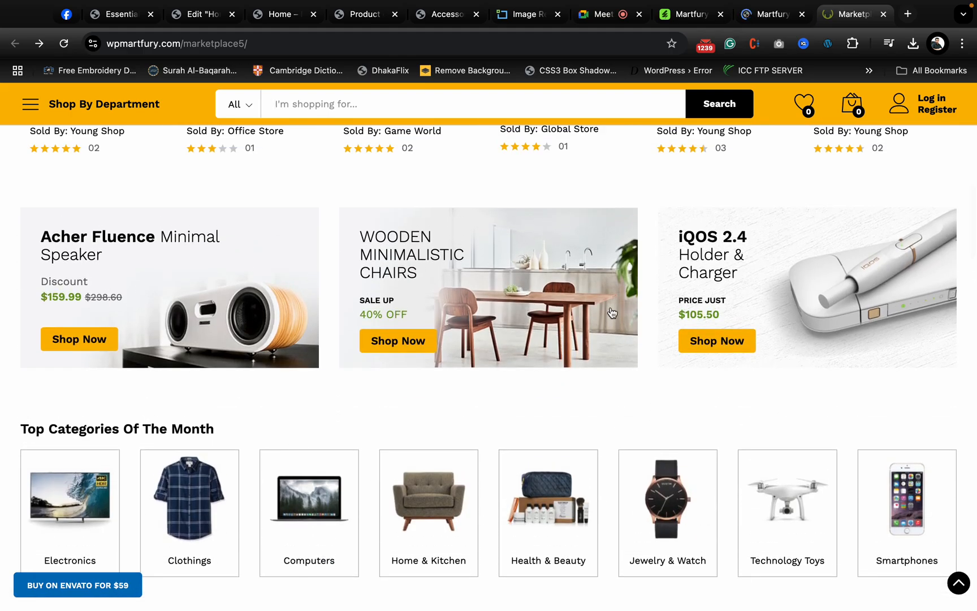
scroll(610, 312, down, 3)
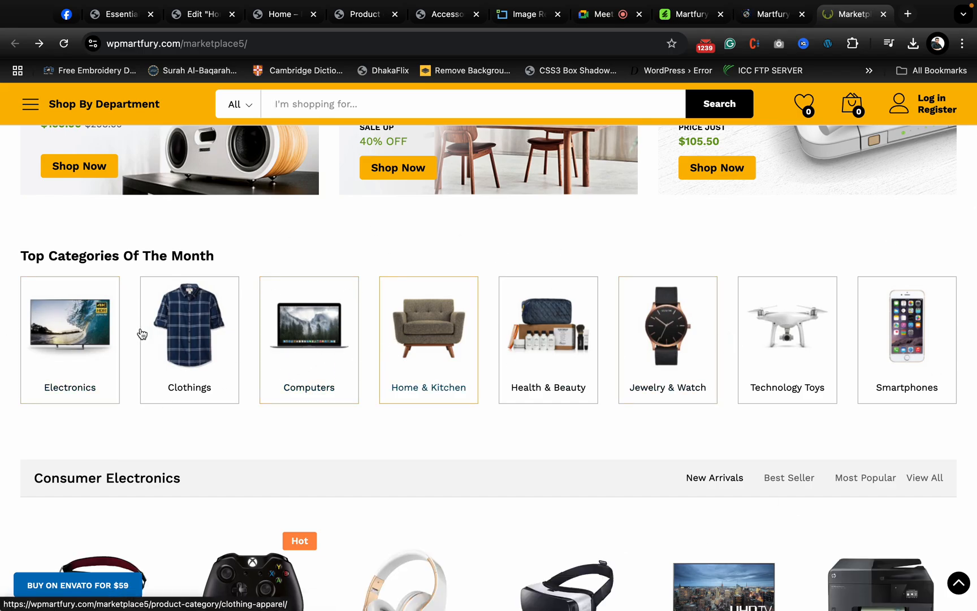
scroll(550, 337, down, 6)
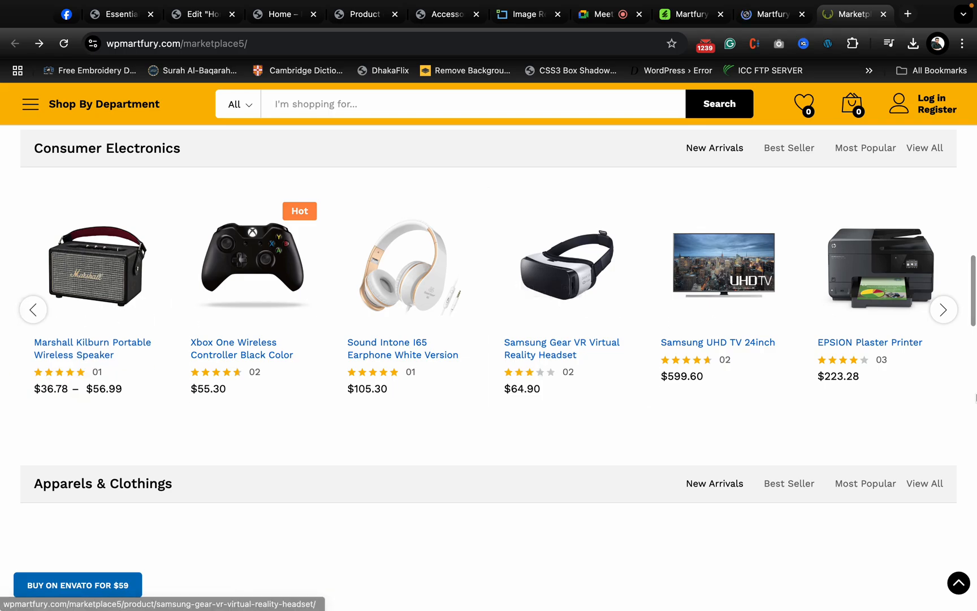
scroll(488, 435, down, 7)
scroll(148, 404, up, 5)
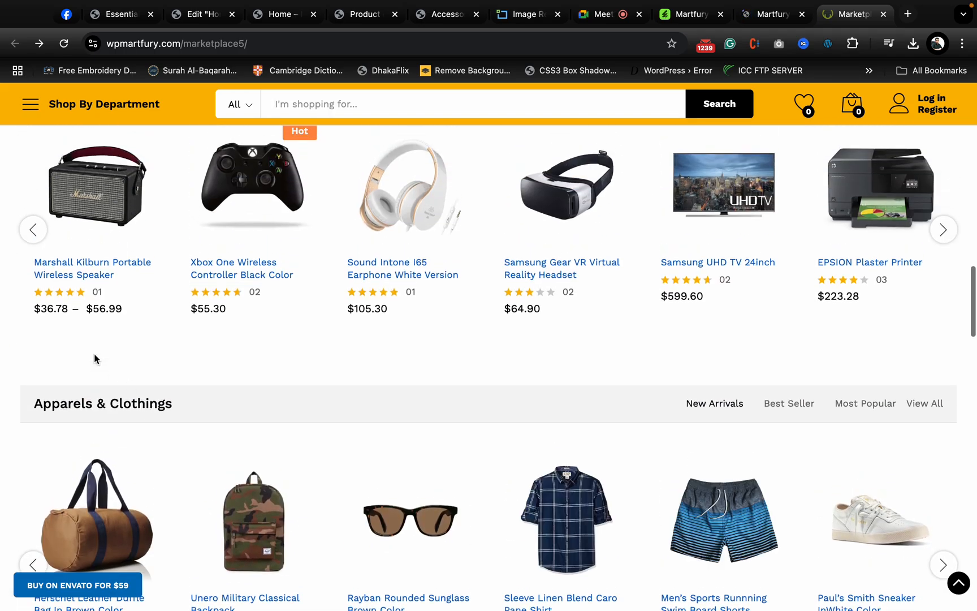
scroll(537, 425, down, 4)
scroll(630, 403, down, 6)
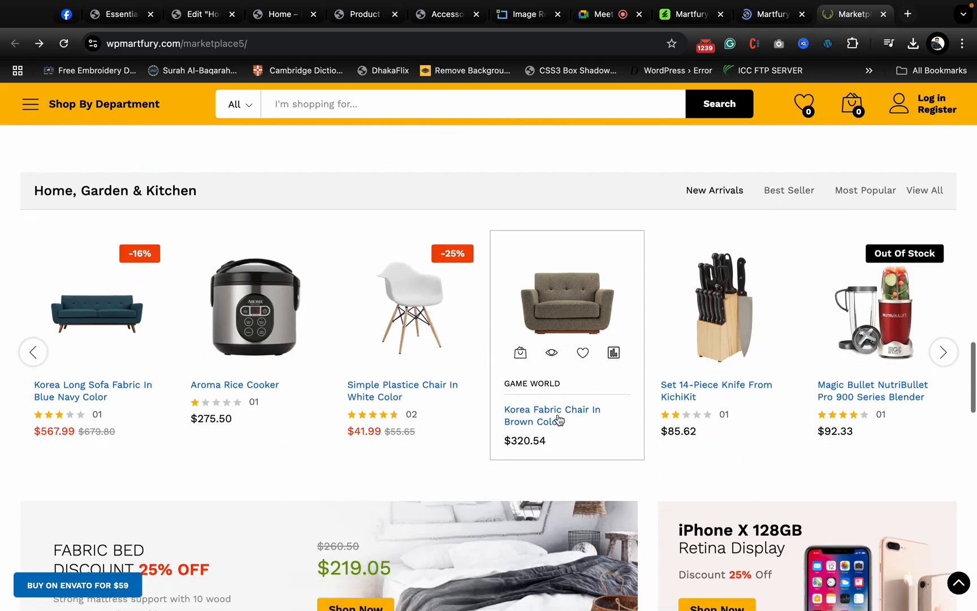
scroll(241, 298, up, 1)
scroll(235, 322, up, 2)
scroll(231, 344, down, 5)
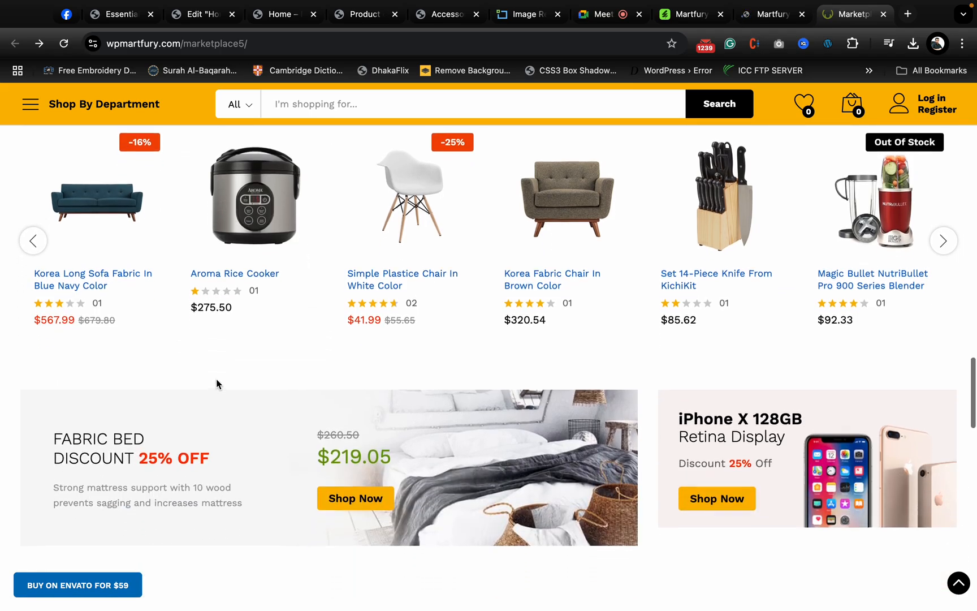
- Examine the demo's app download section, Hot New Arrivals product list and newsletter area
scroll(366, 429, down, 7)
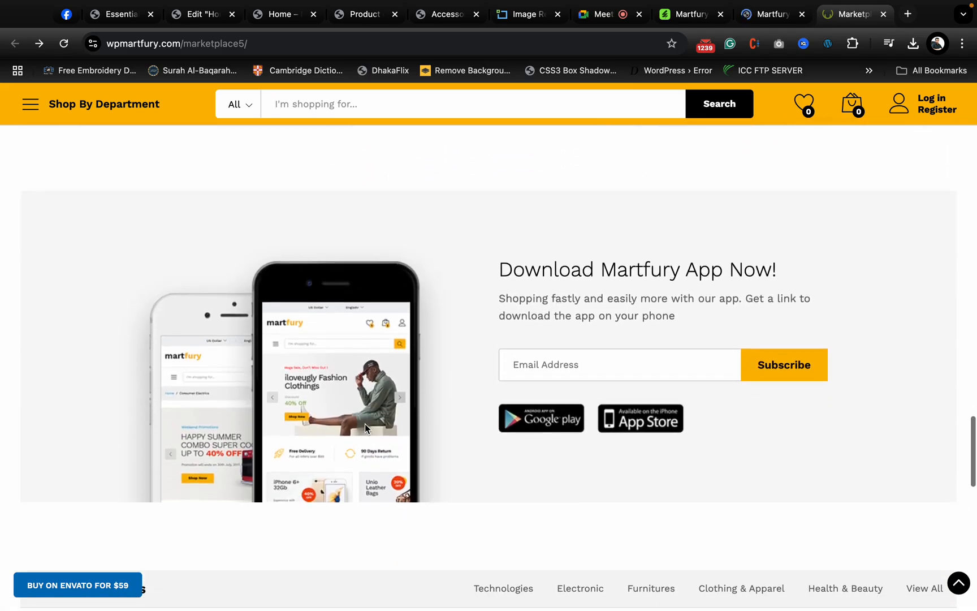
scroll(365, 429, down, 4)
scroll(364, 428, down, 5)
scroll(222, 342, up, 3)
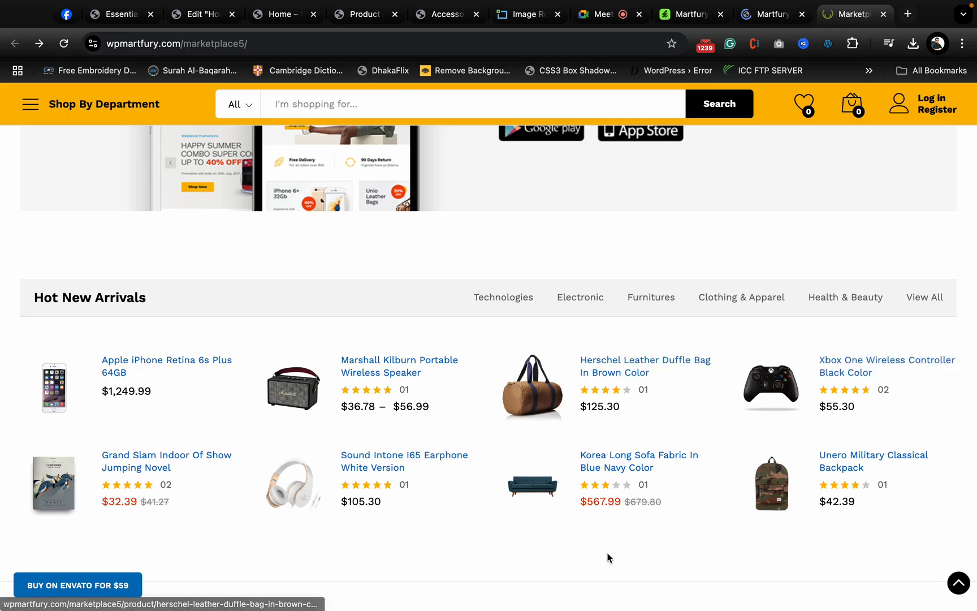
scroll(469, 417, down, 5)
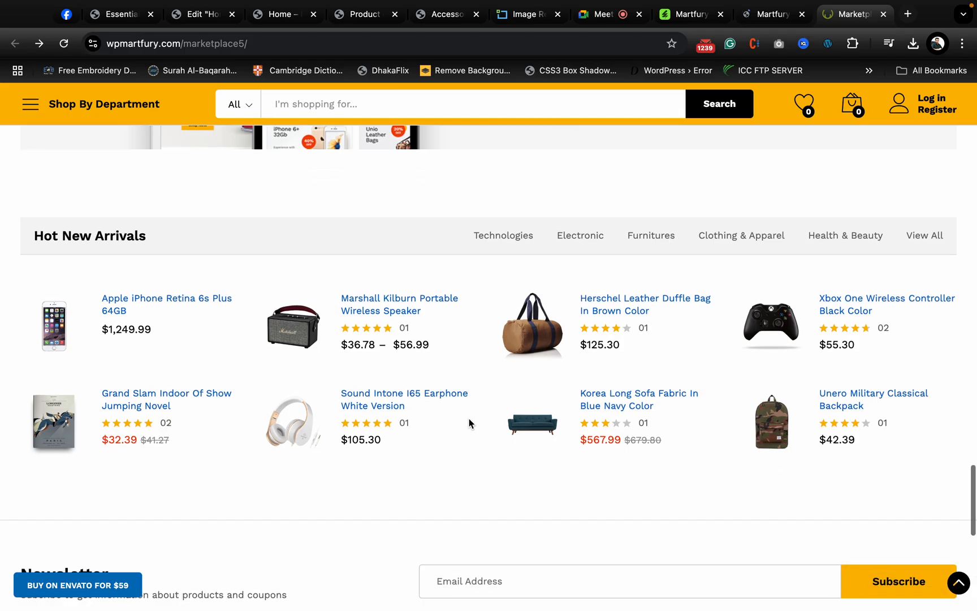
scroll(563, 414, up, 6)
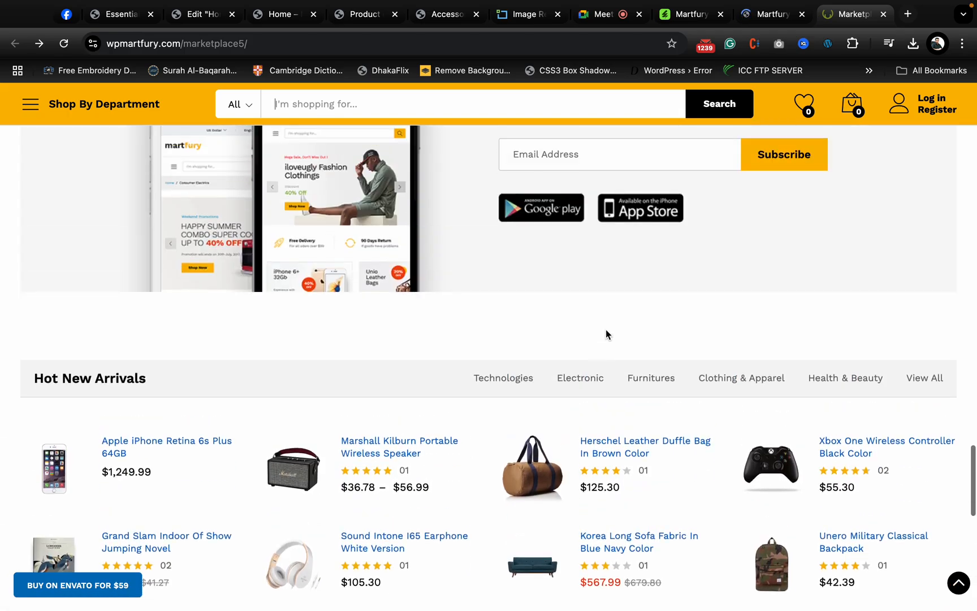
- View the Electronic category from Hot New Arrivals, dismiss its discount popup and return to the demo's home page
click(581, 379)
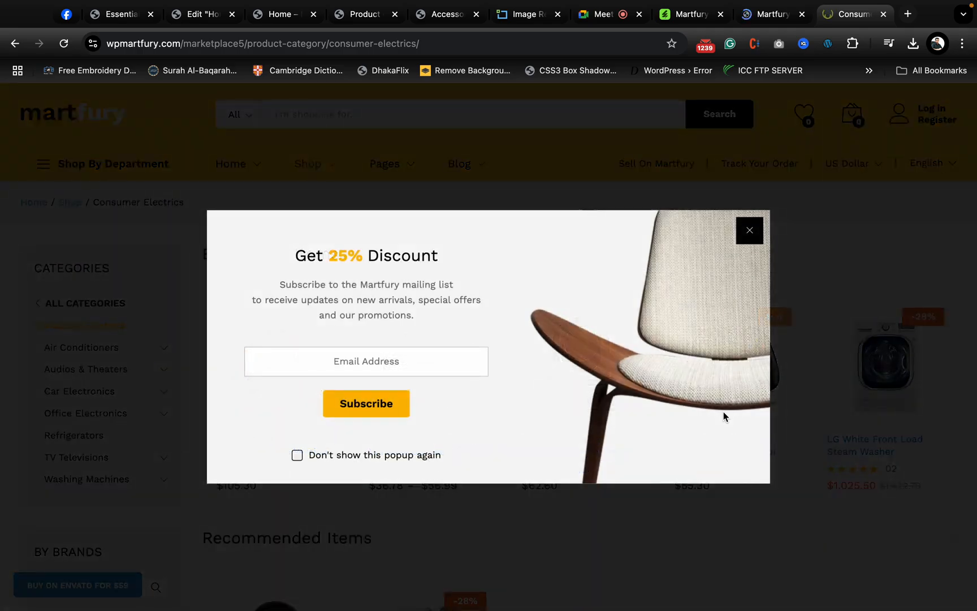
click(749, 230)
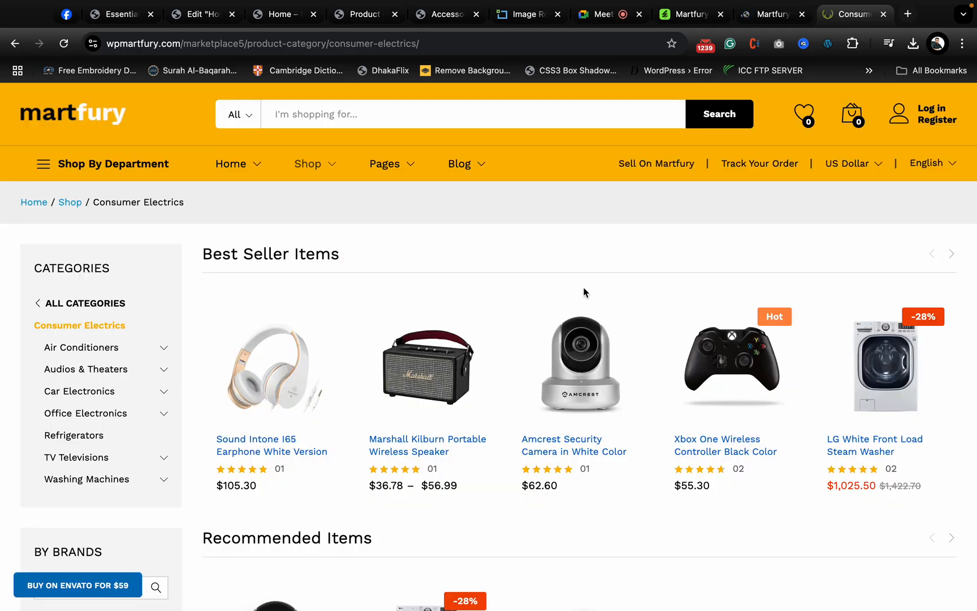
click(61, 114)
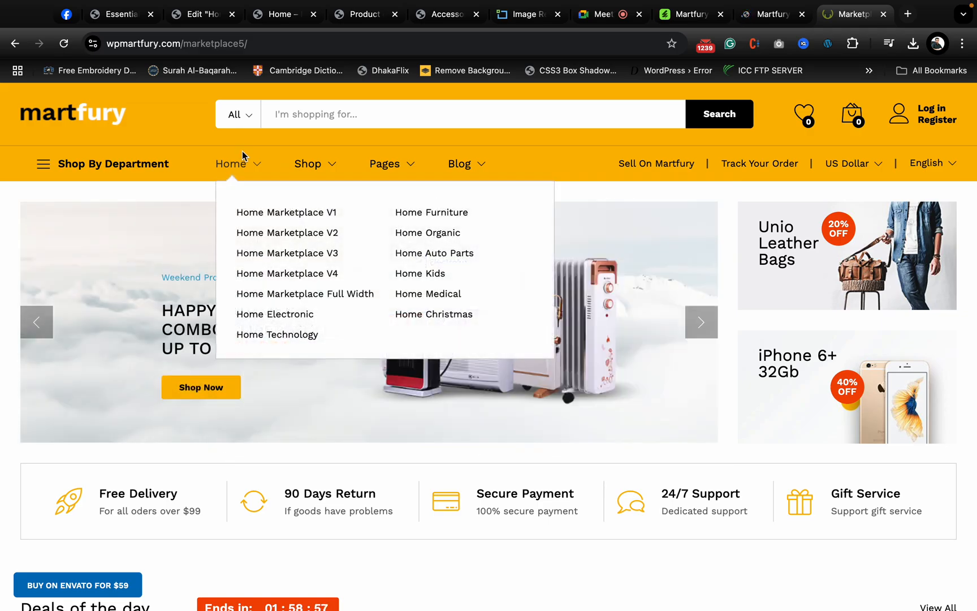
mouse_move(390, 171)
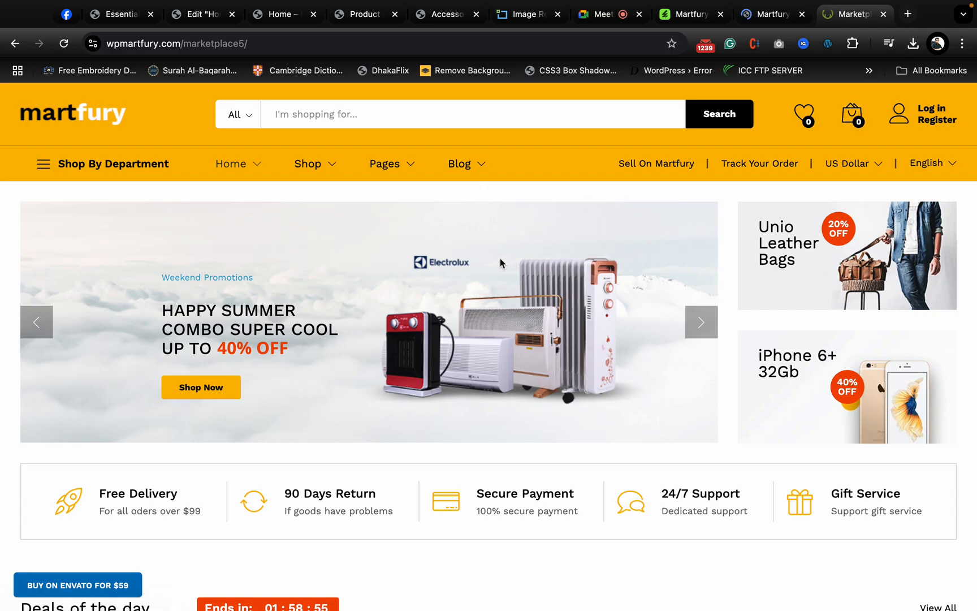
- Switch back to the ThemeForest preview of Martfury, look over its demo thumbnails and return to its landing page
click(773, 14)
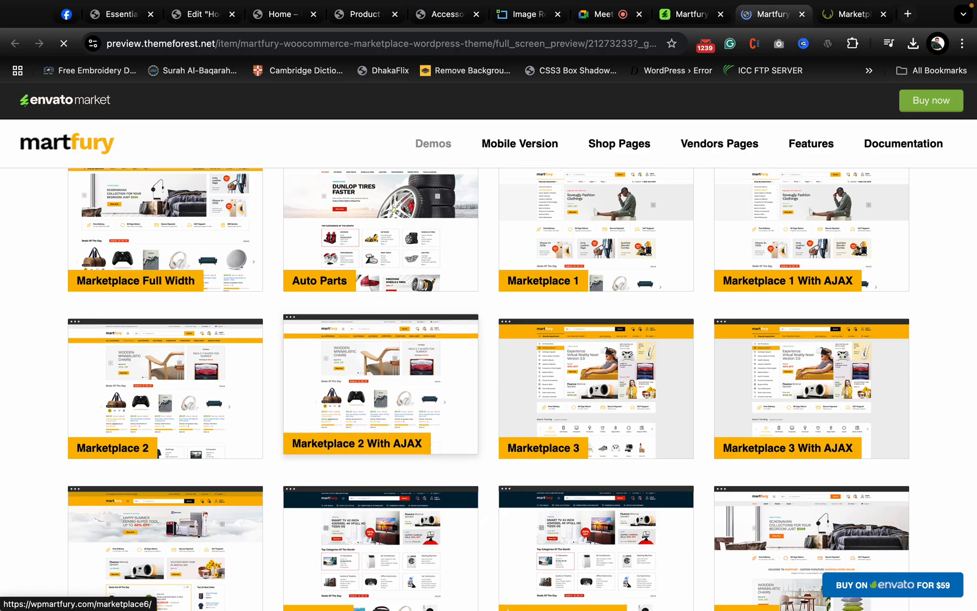
scroll(298, 274, up, 15)
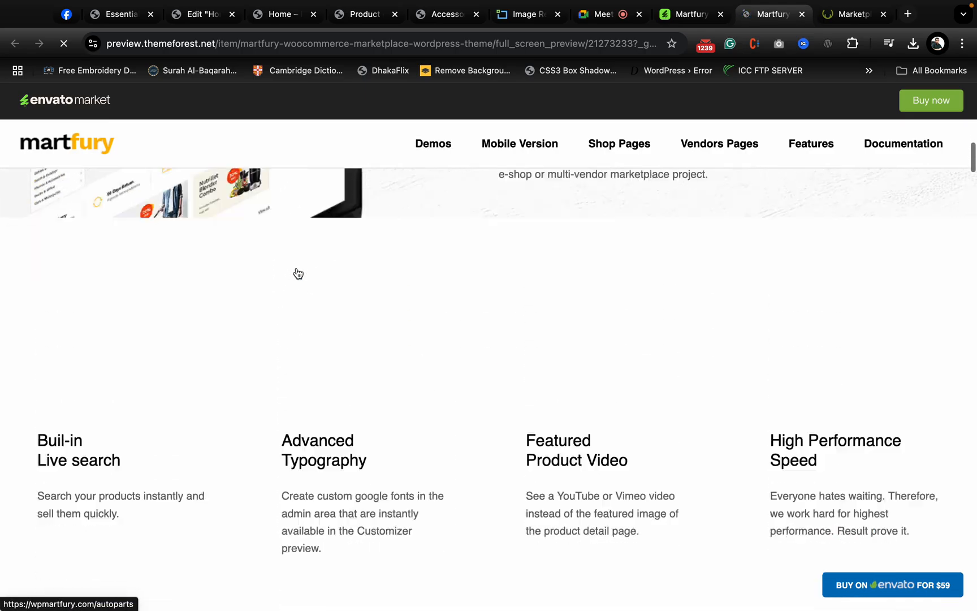
scroll(296, 277, down, 12)
scroll(182, 358, up, 3)
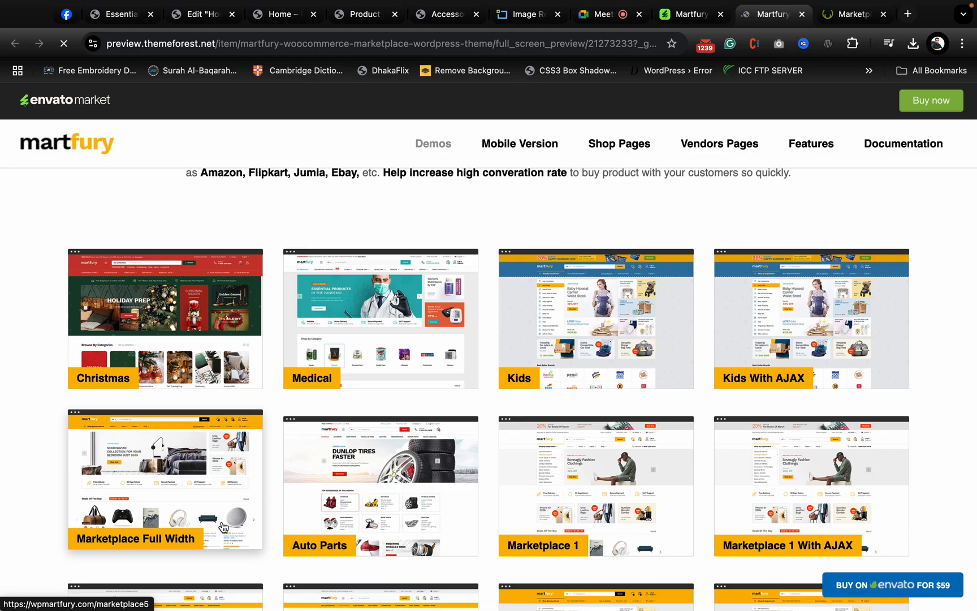
scroll(223, 527, up, 5)
click(105, 155)
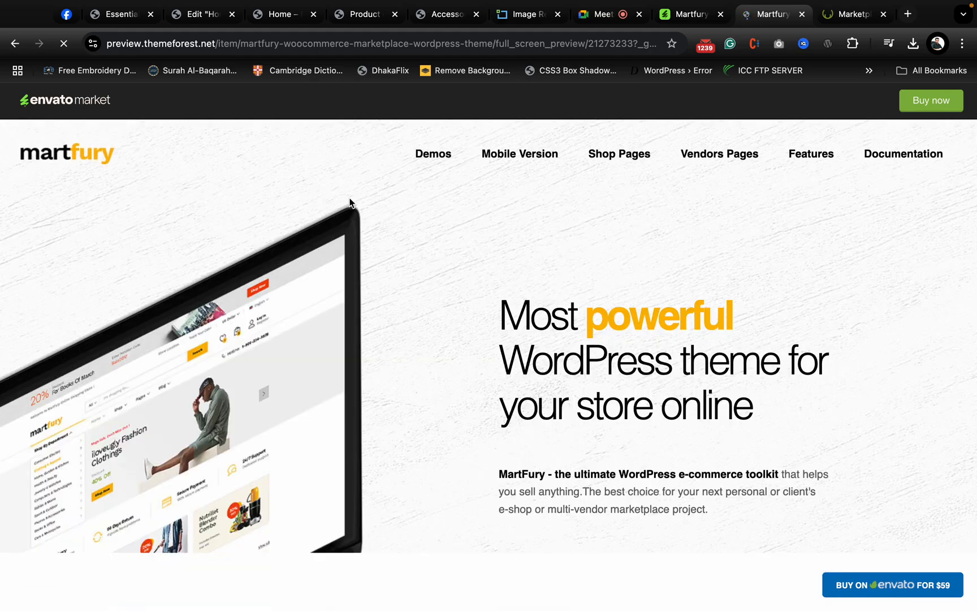
mouse_move(876, 5)
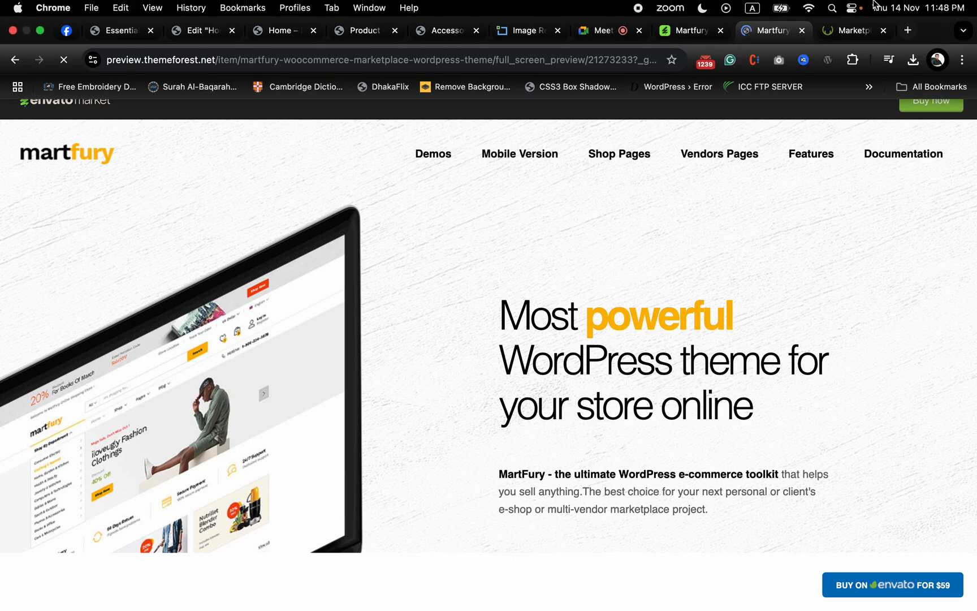